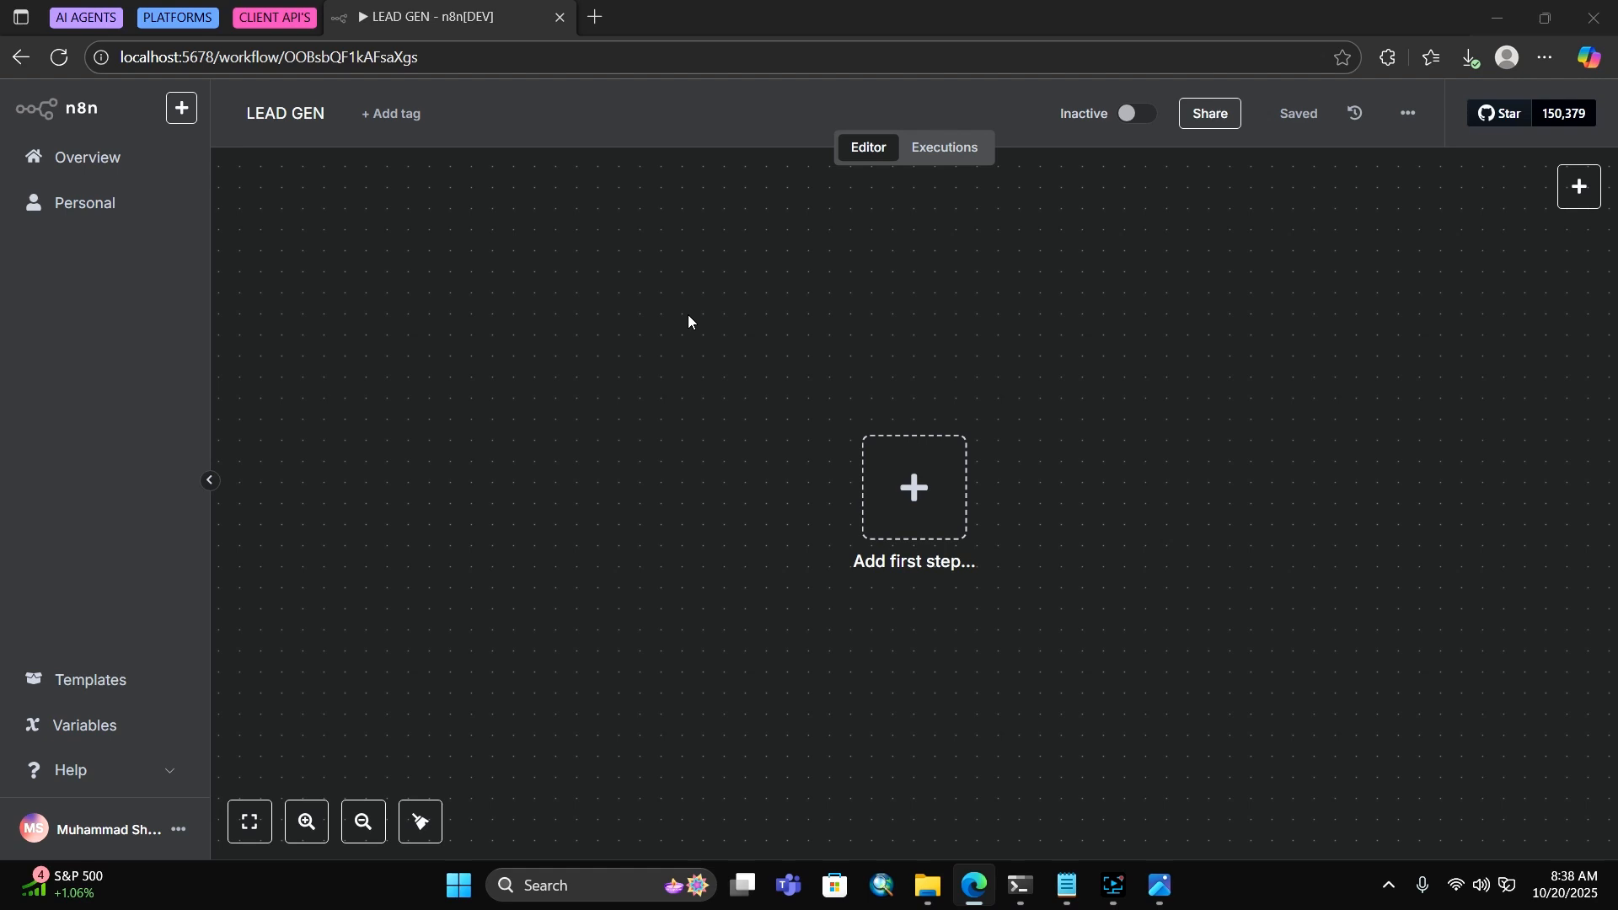
# Open a new blank Edge tab next to the empty LEAD GEN workflow
pyautogui.click(596, 16)
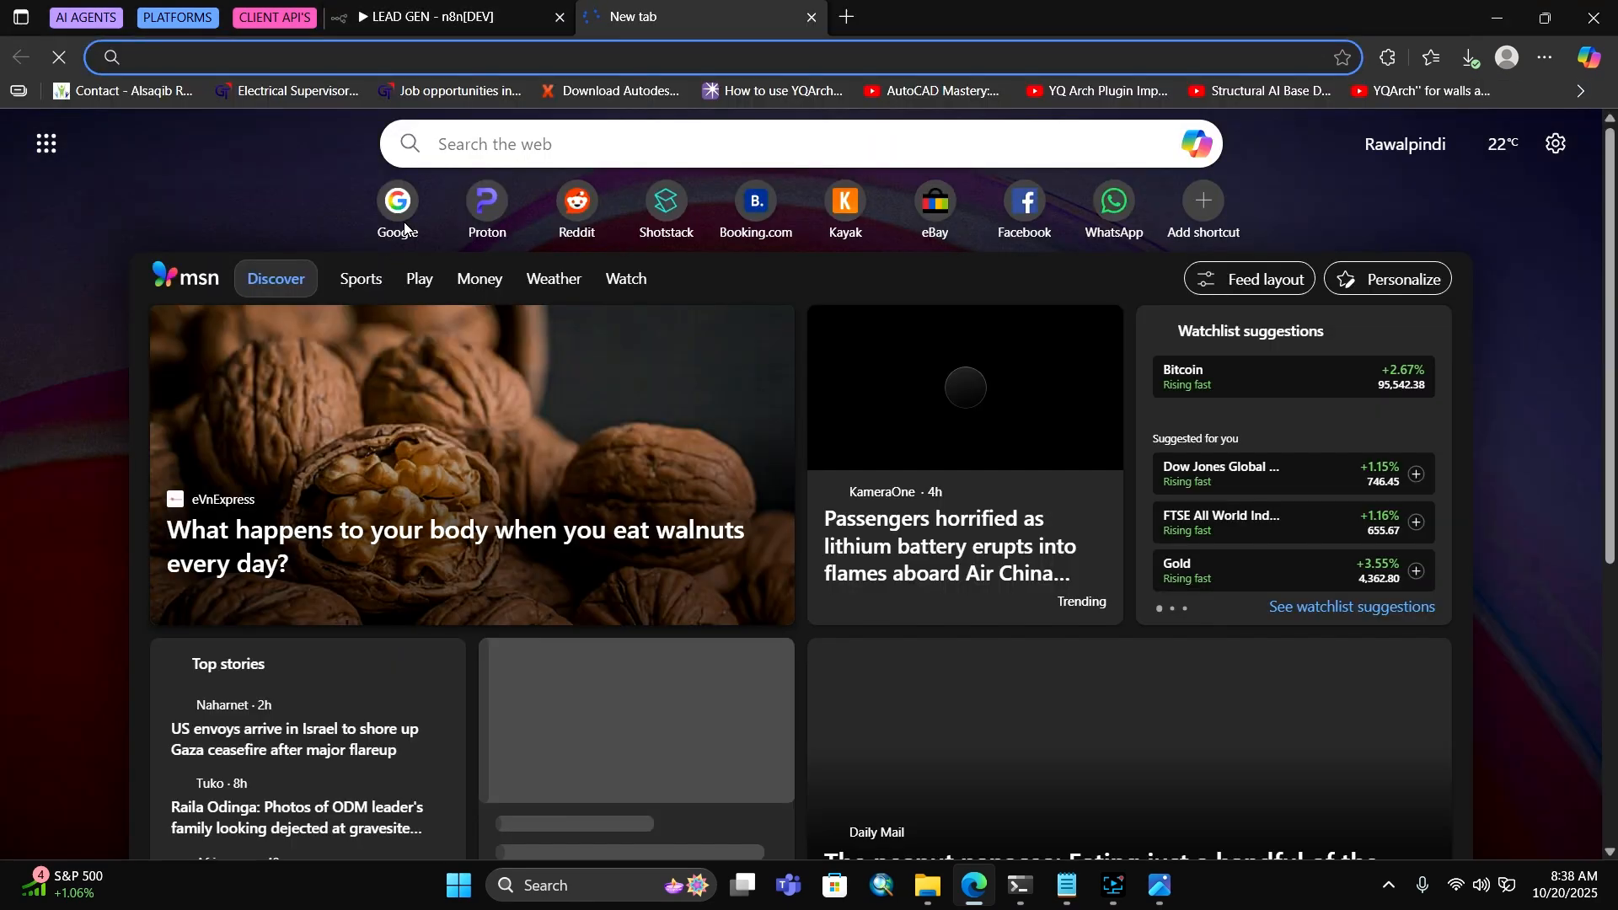
# Search Google for 'plumbing', dismissing the Chrome promotion popup along the way
pyautogui.click(405, 220)
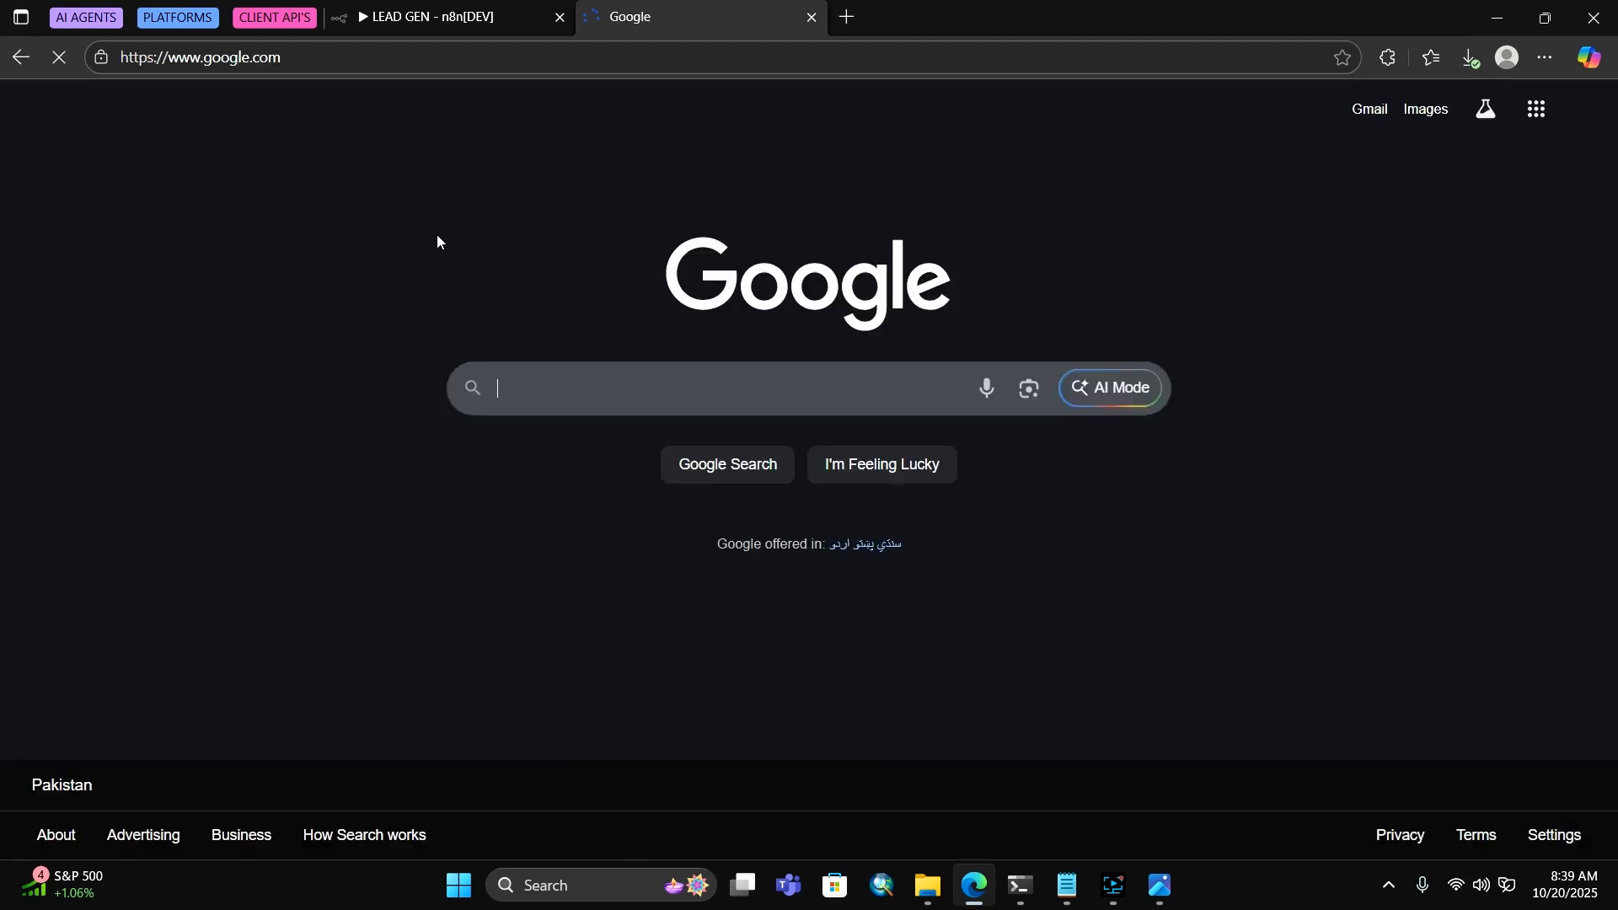
pyautogui.write('PL')
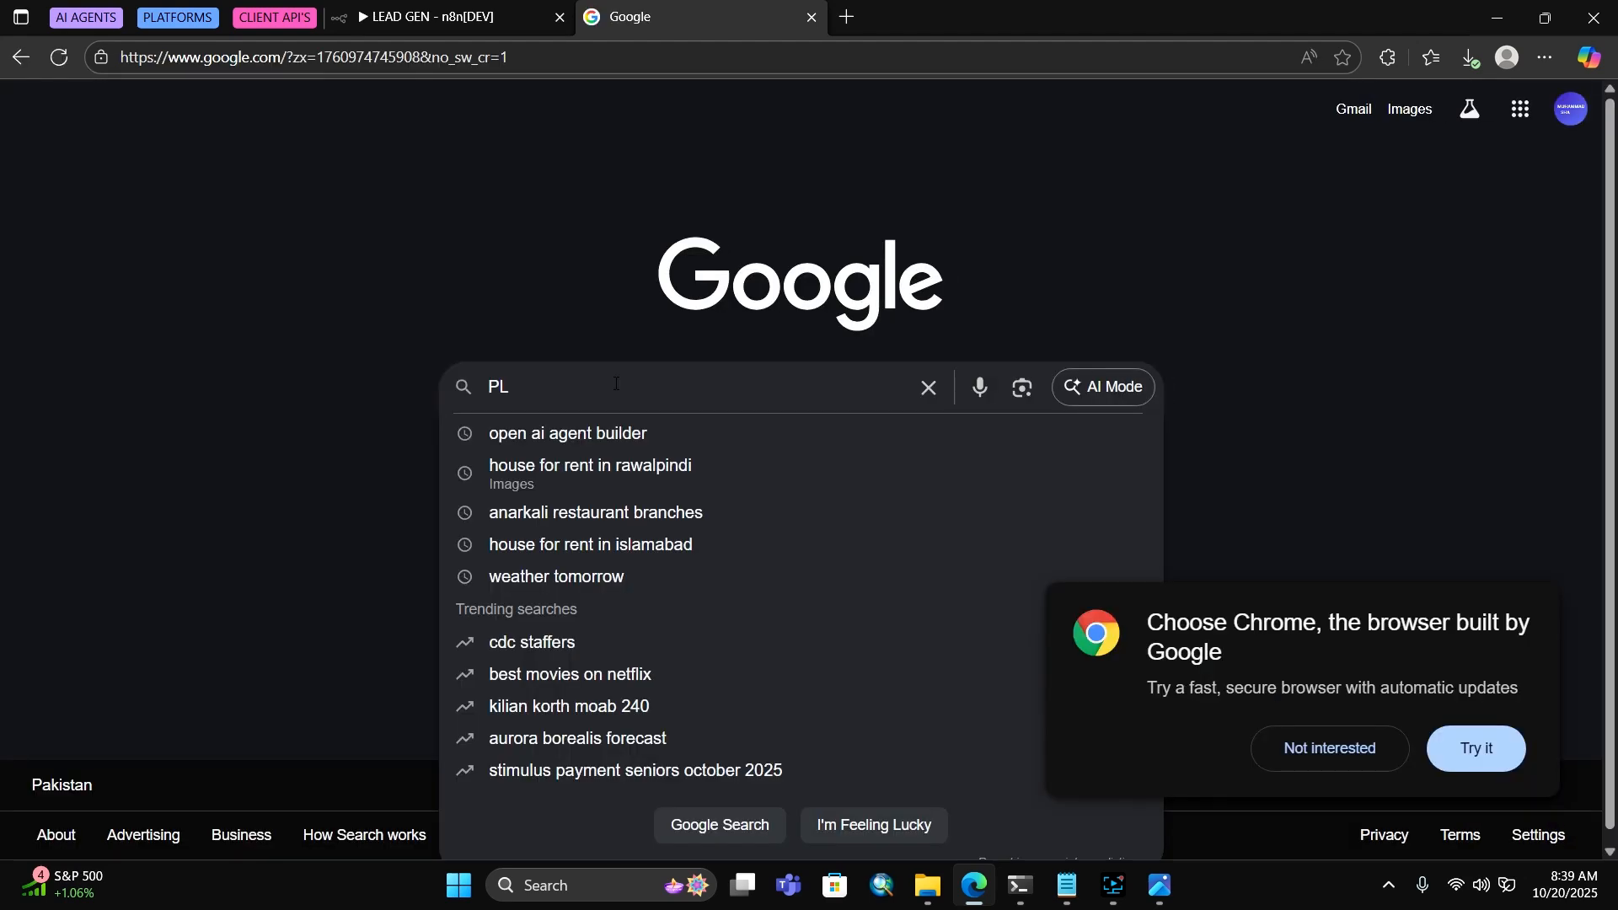
pyautogui.click(1320, 728)
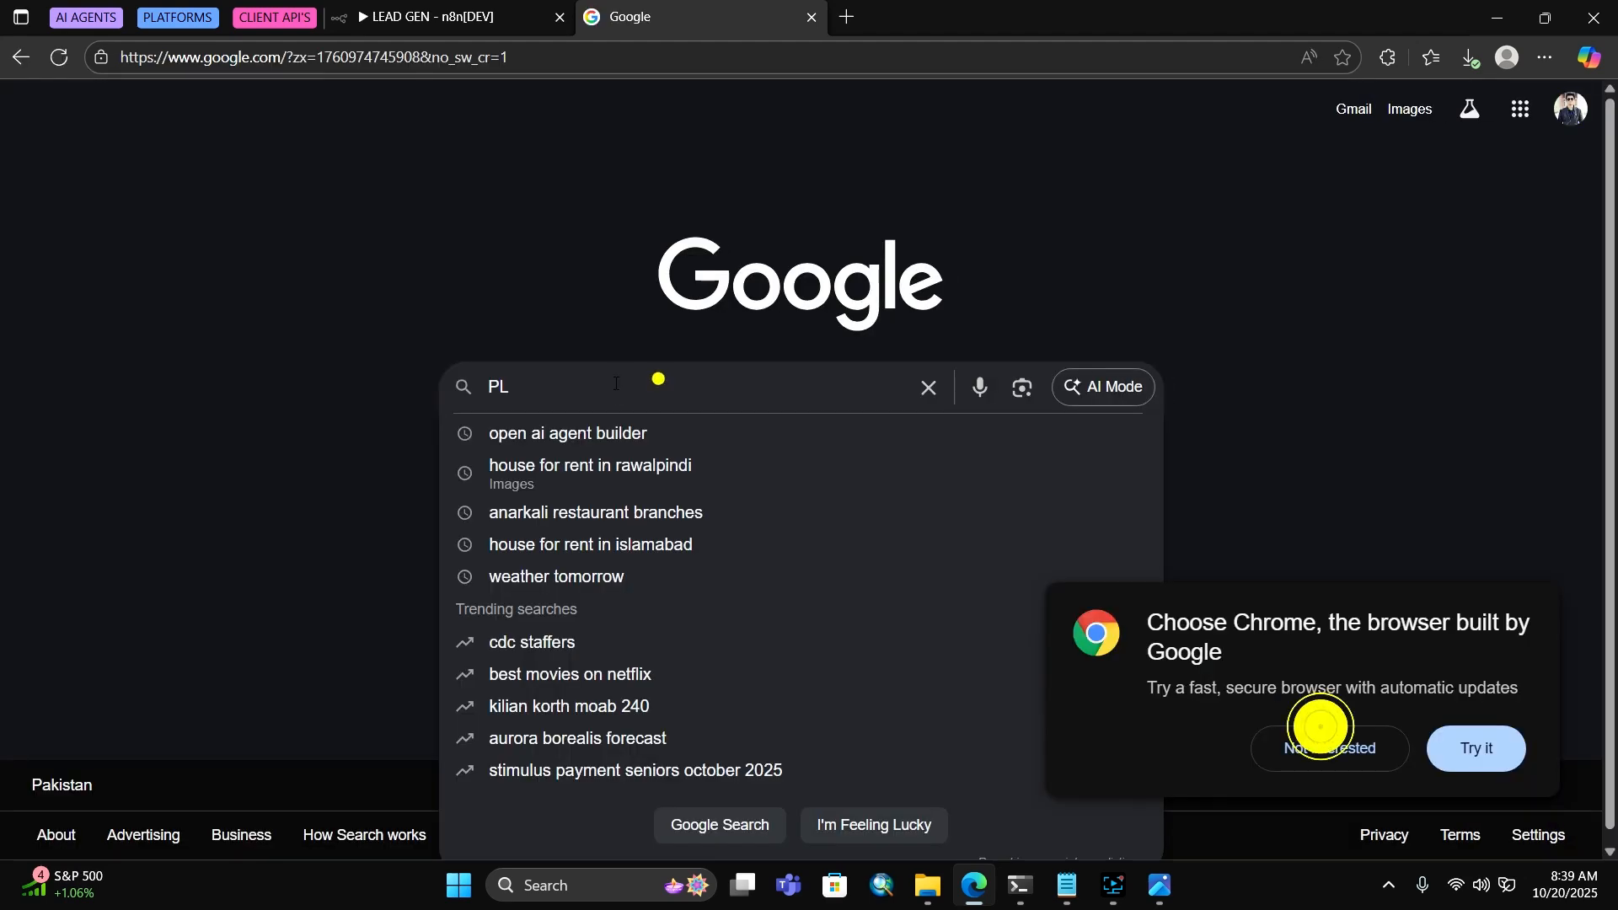
pyautogui.click(658, 378)
pyautogui.write('UMBING')
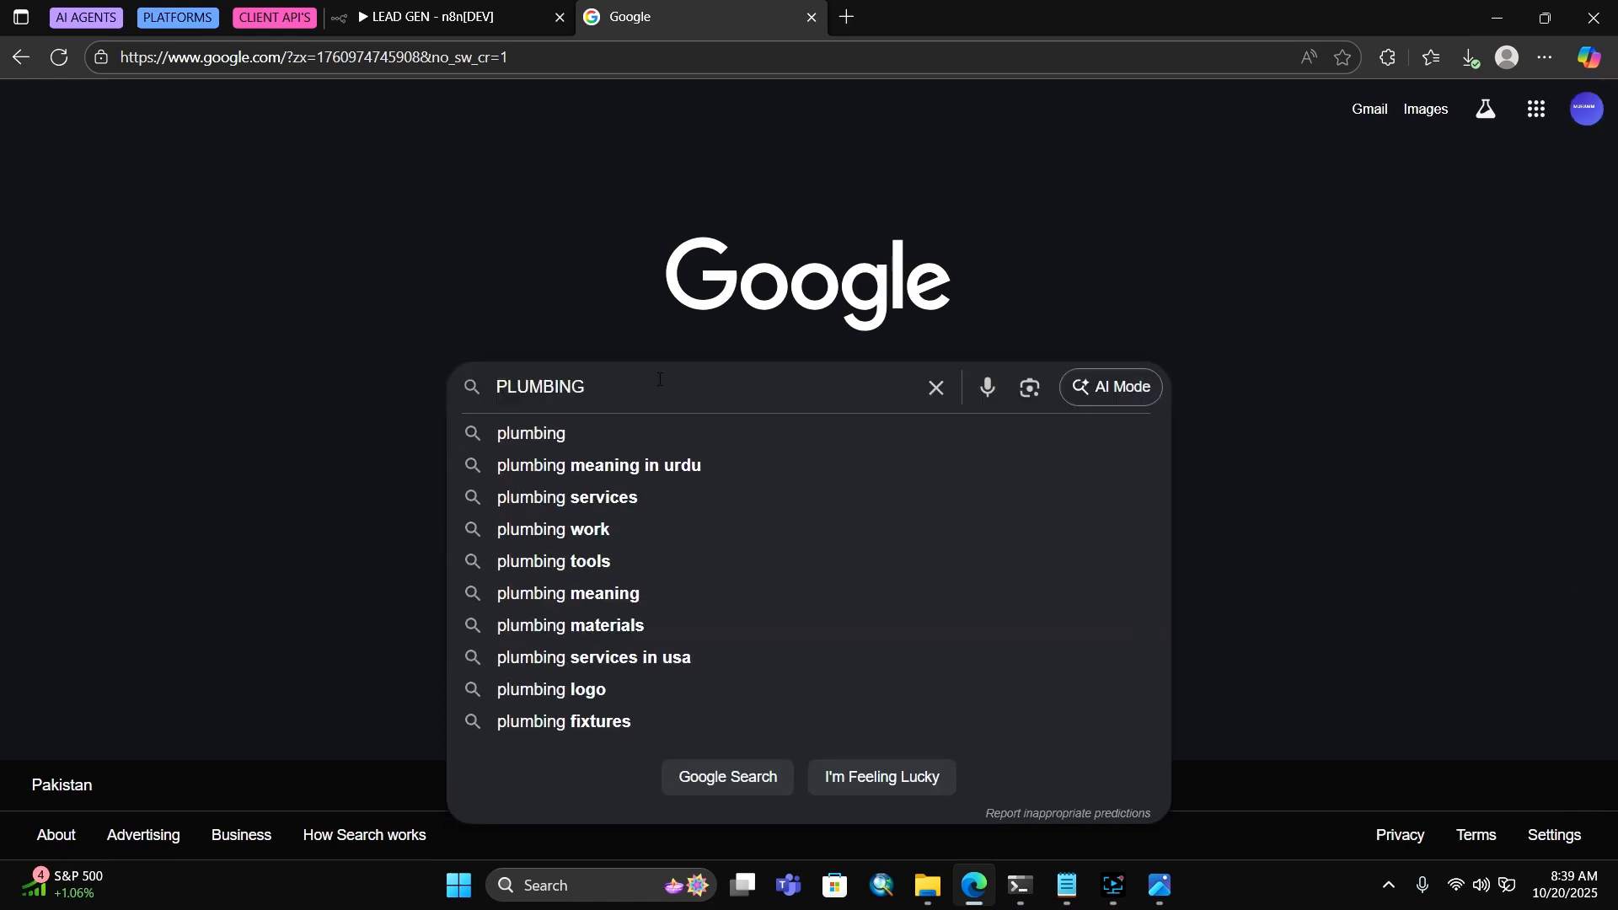
pyautogui.press('Return')
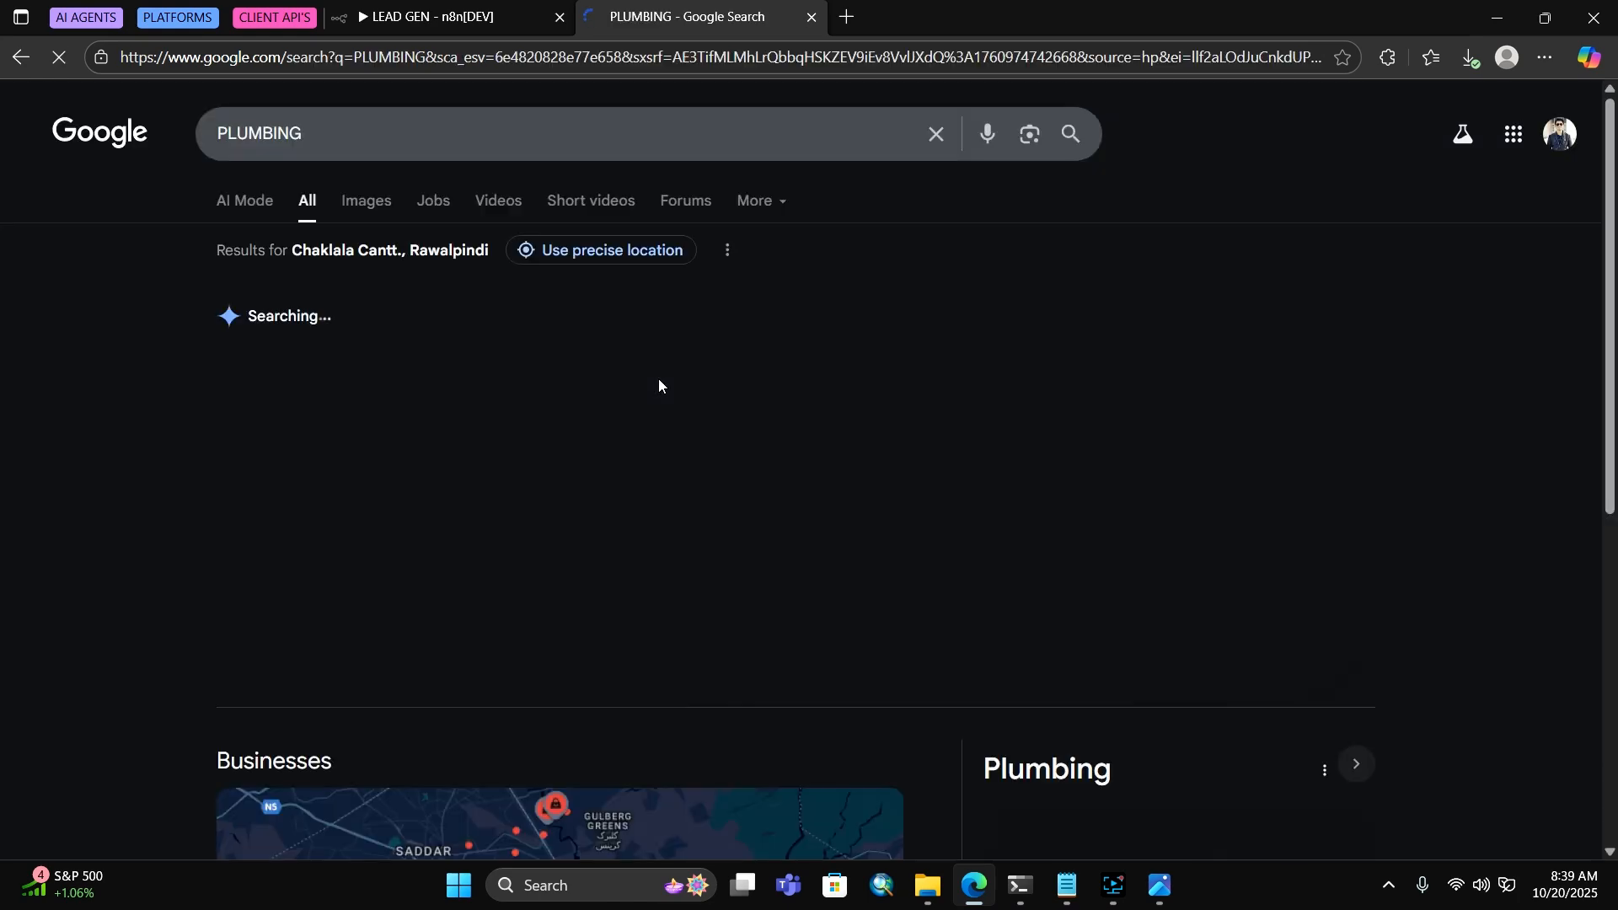
# Refine the search to 'plumbing in new york', browse the results, then return to LEAD GEN
pyautogui.click(456, 131)
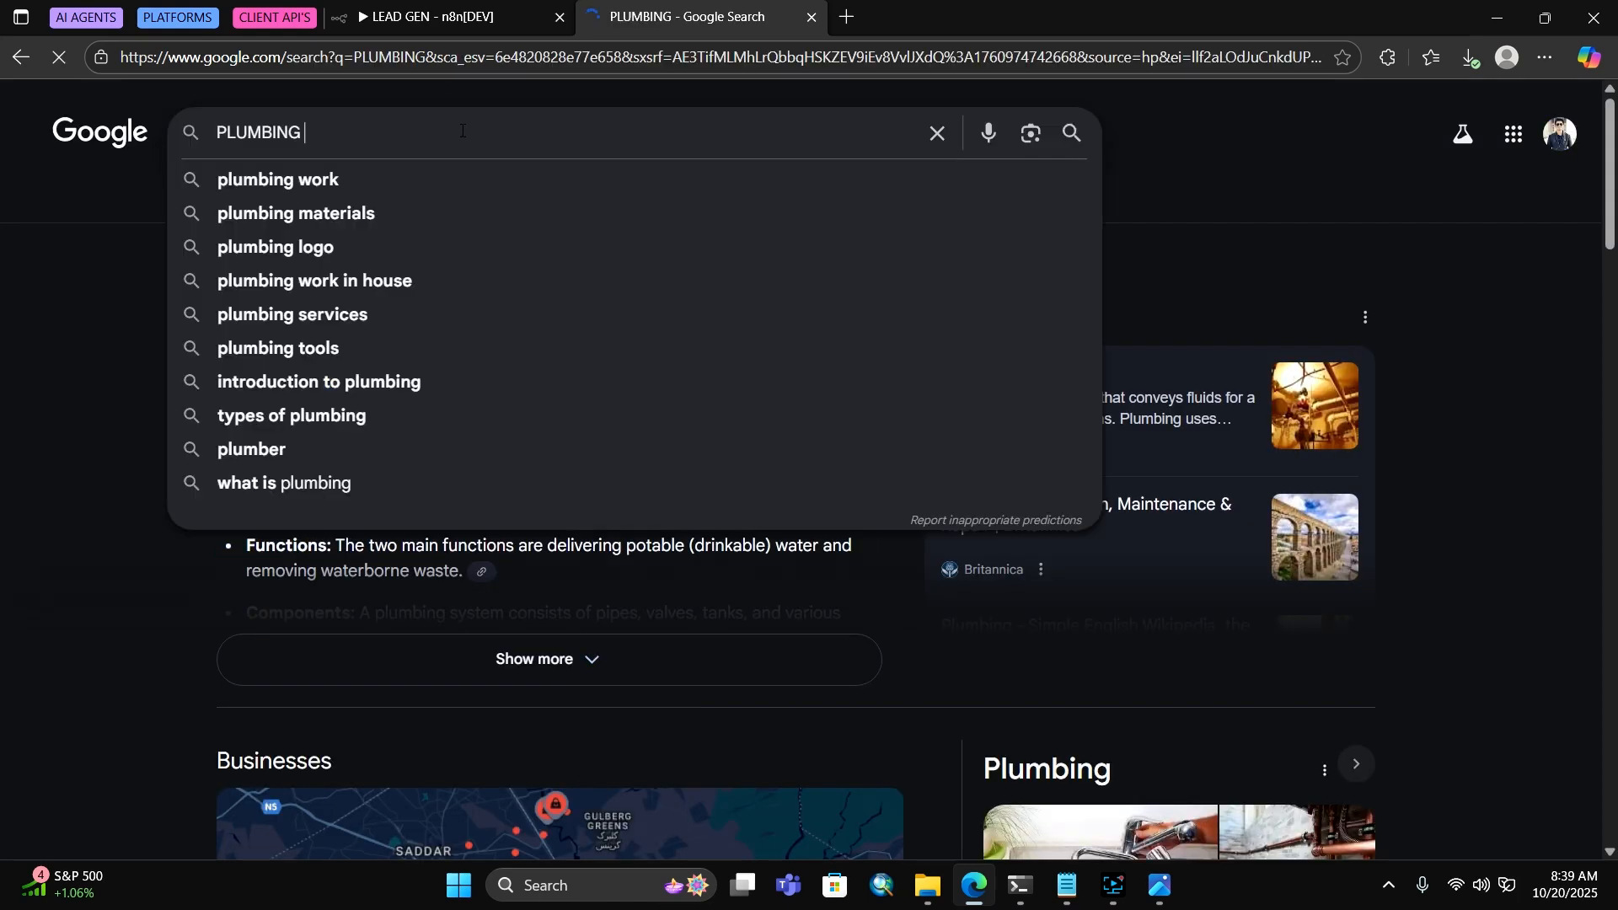
pyautogui.write('IN Y')
pyautogui.press('BackSpace')
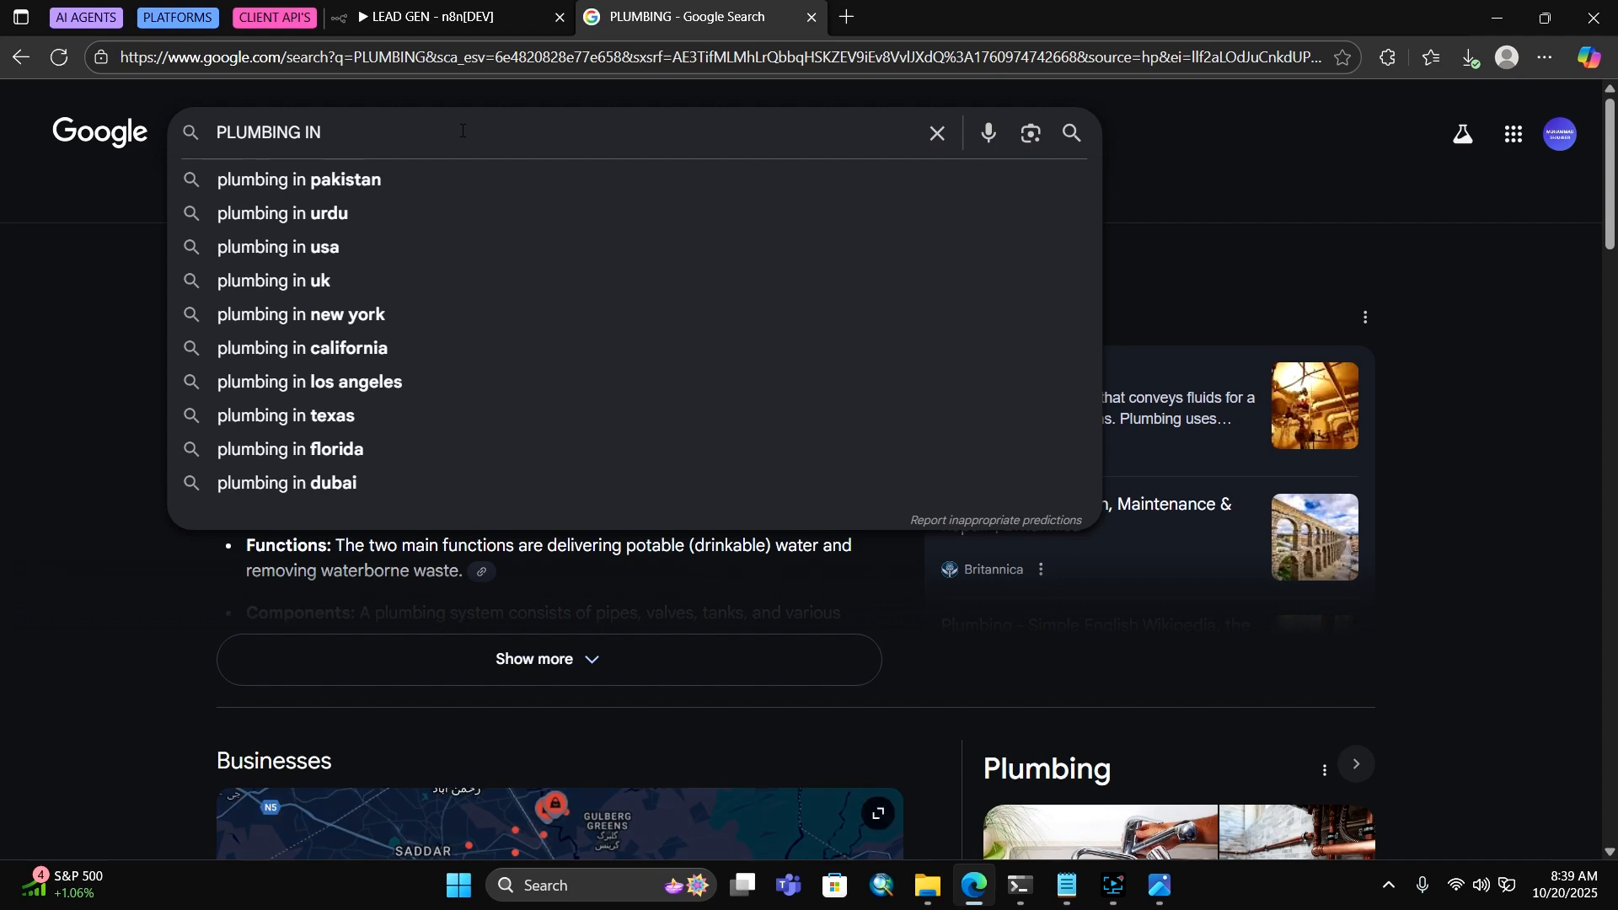
pyautogui.write('NEW')
pyautogui.press('Down')
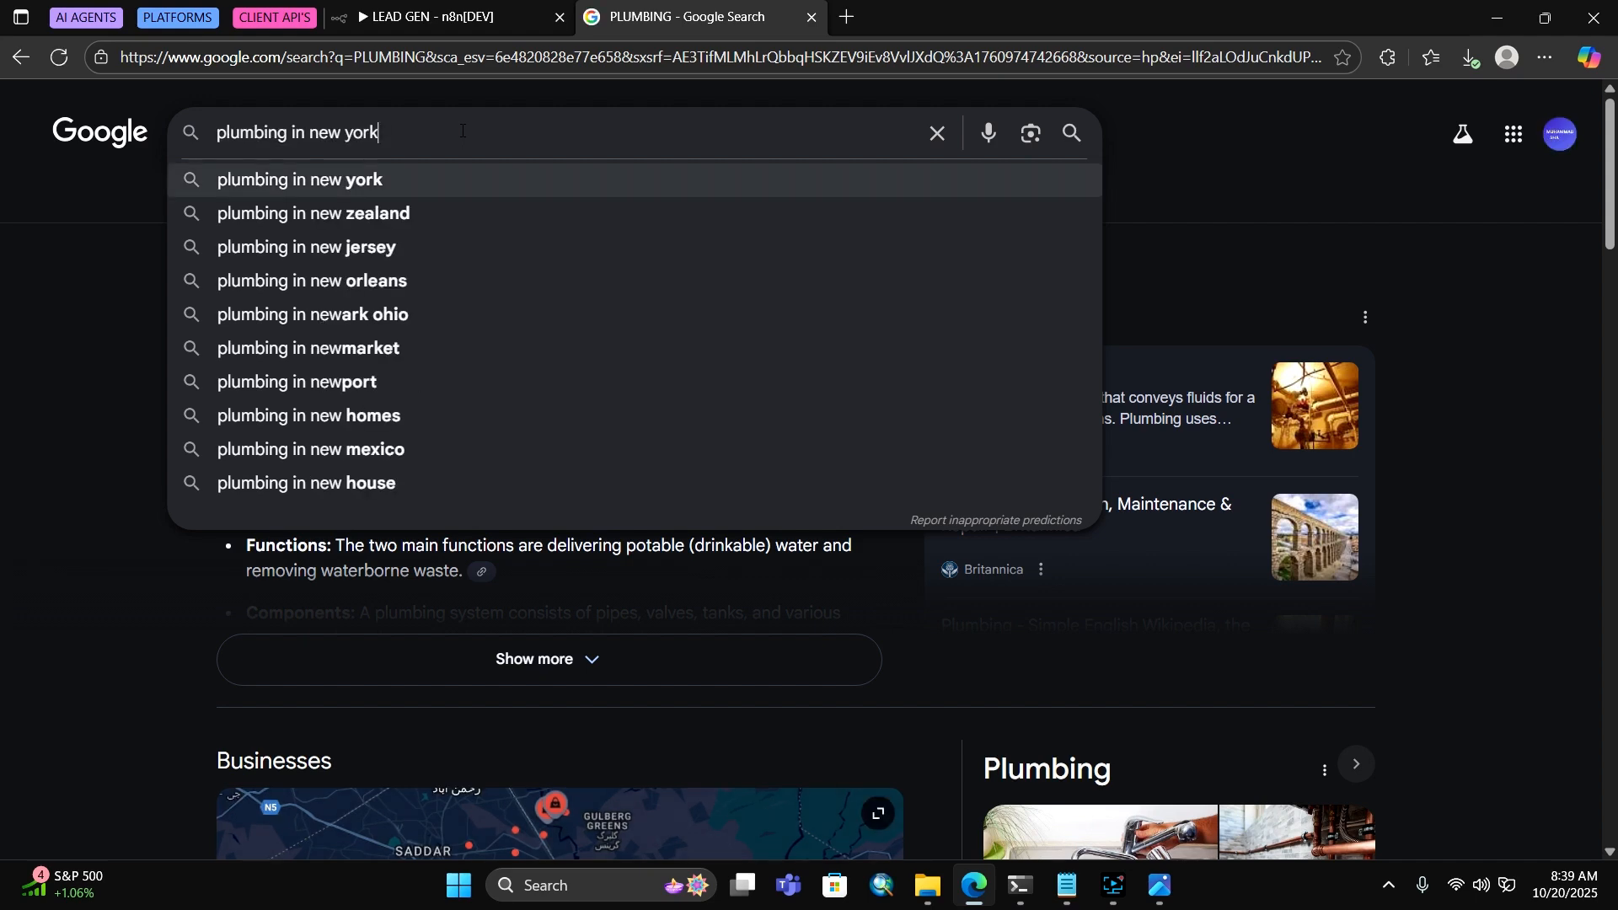
pyautogui.press('Return')
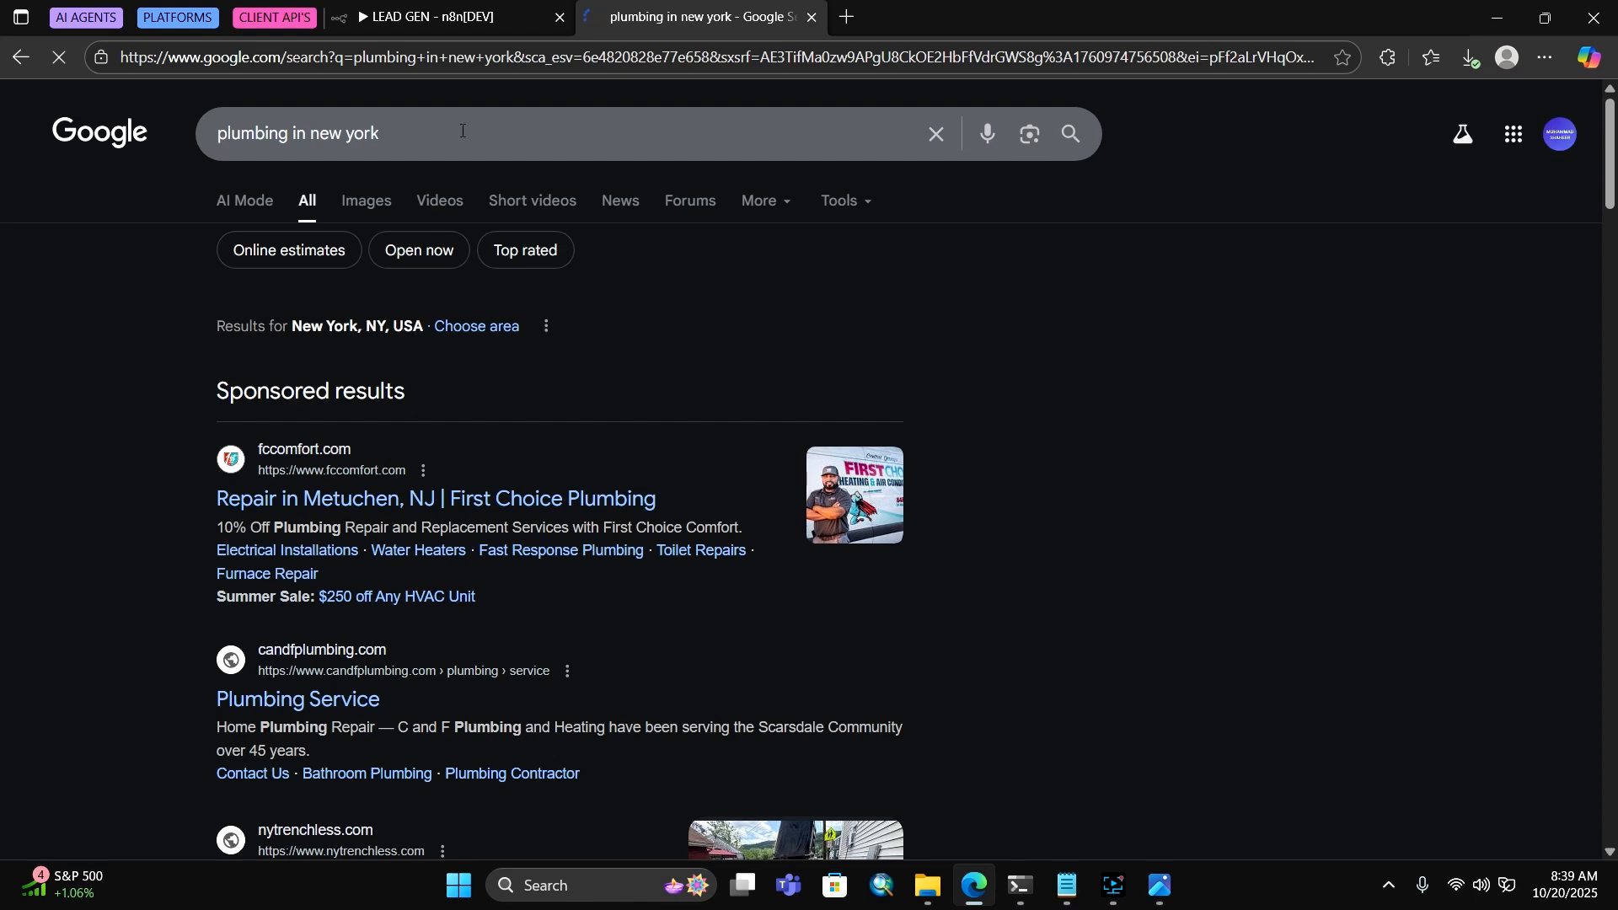
pyautogui.scroll(-3, 967, 456)
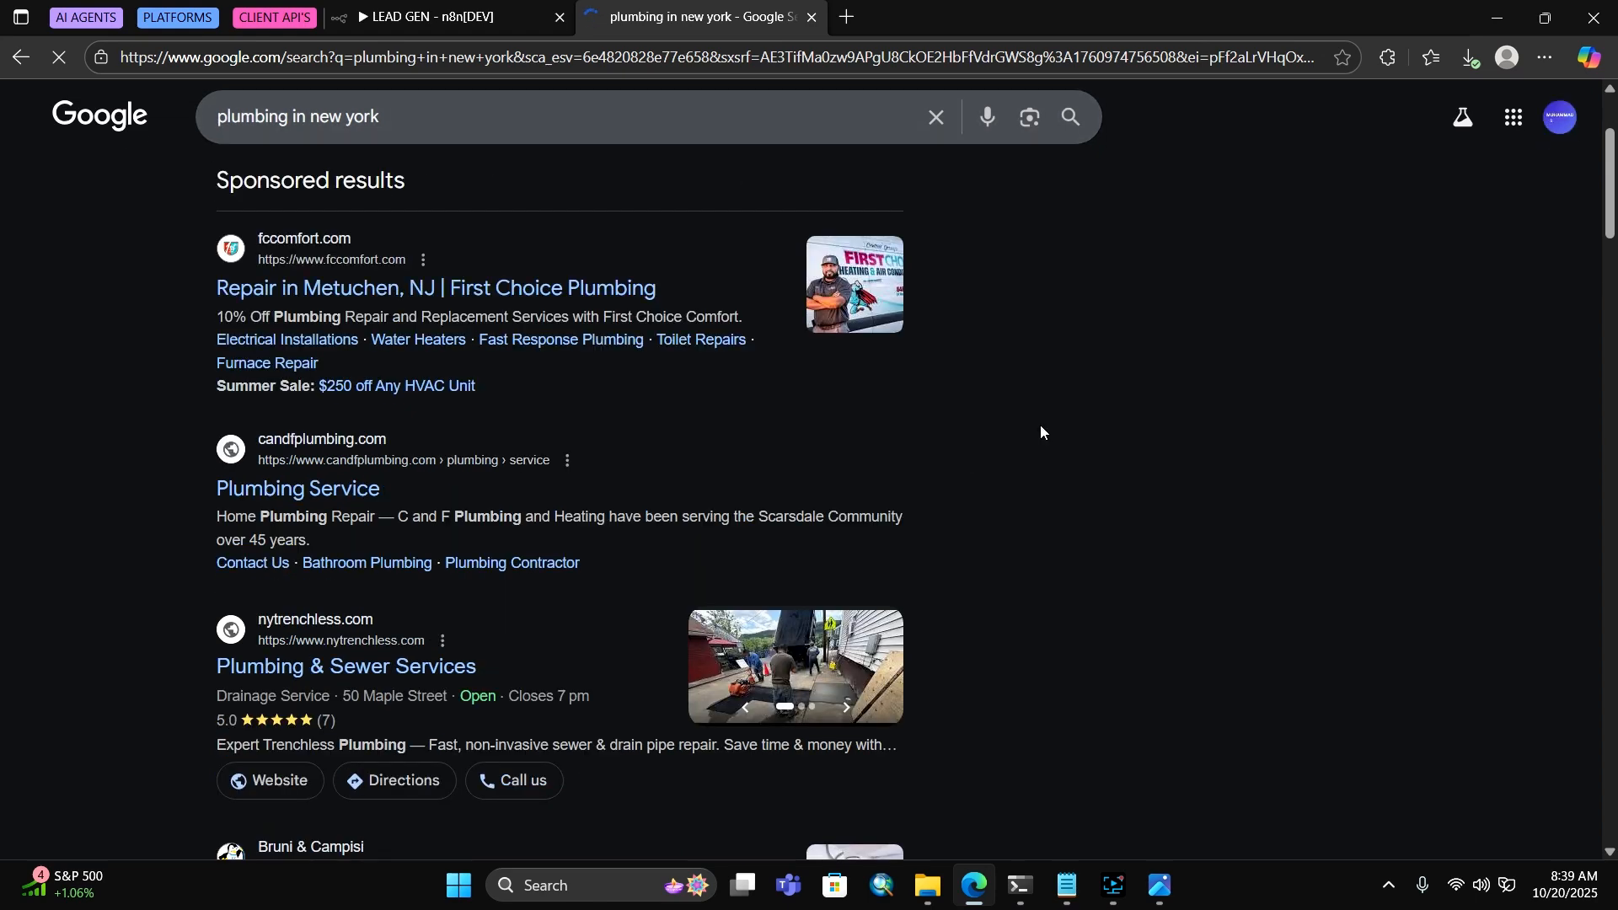
pyautogui.scroll(-3, 1039, 431)
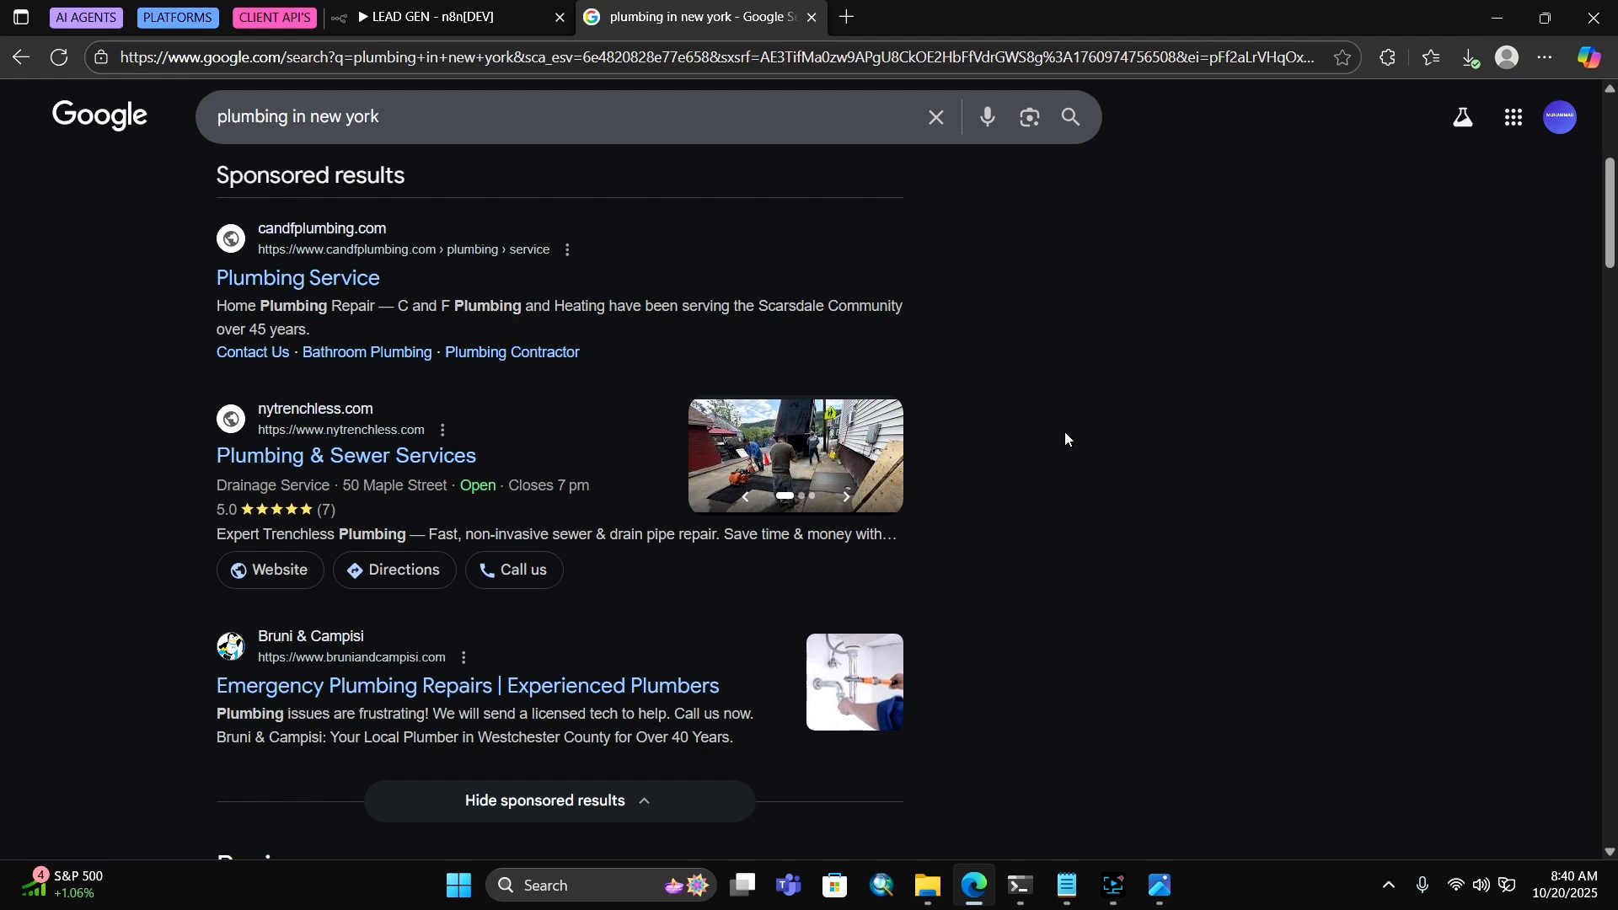
pyautogui.click(405, 14)
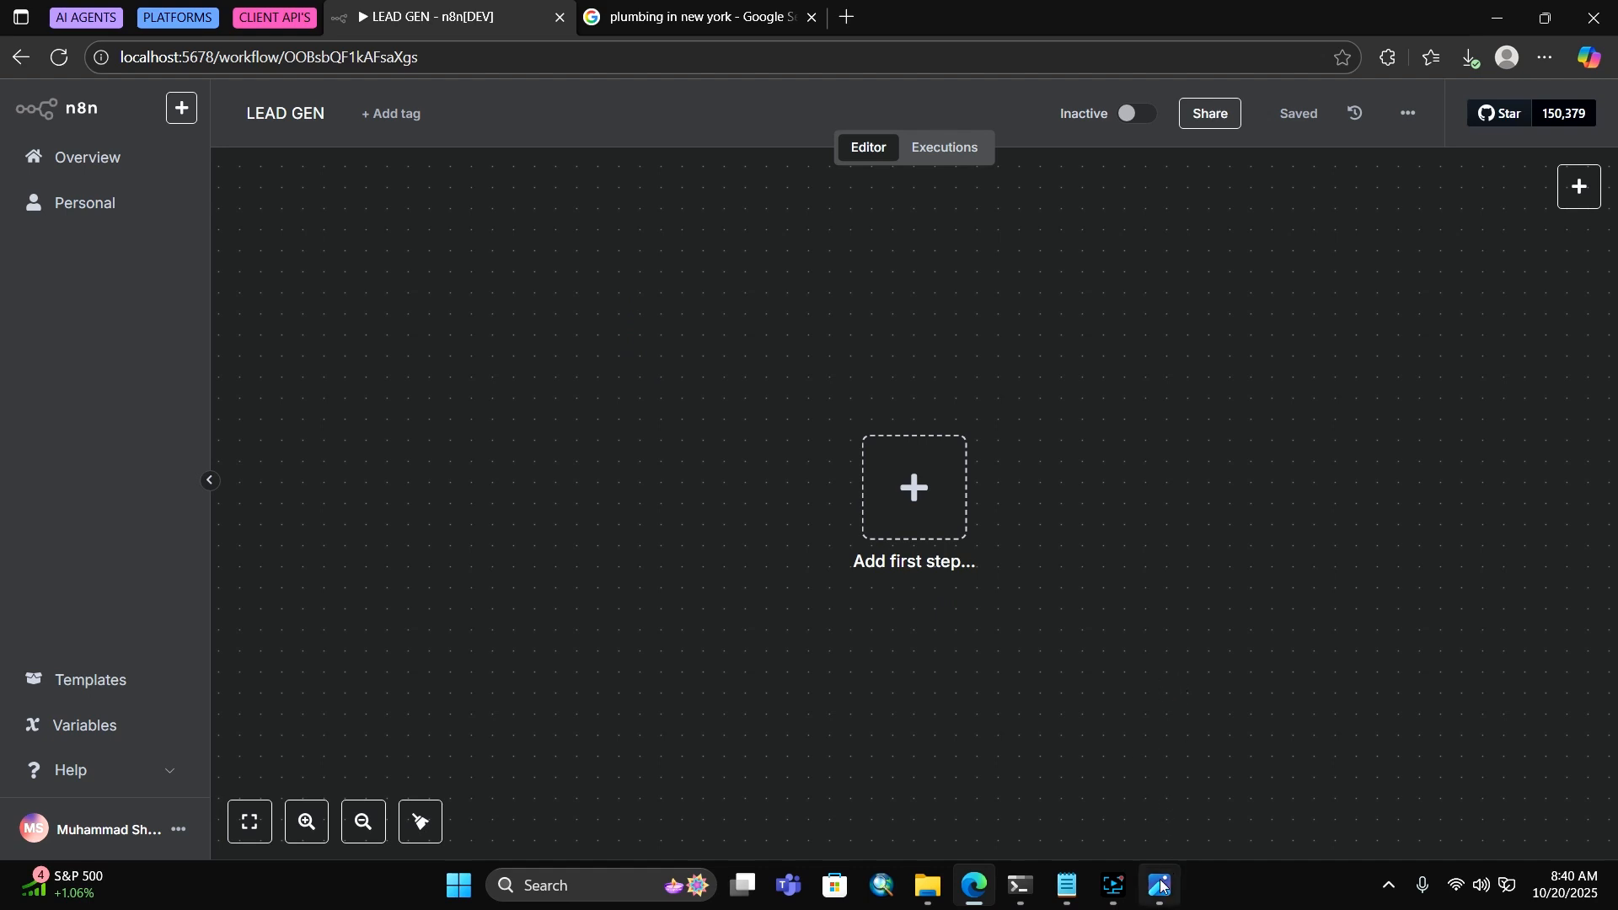
pyautogui.click(1159, 783)
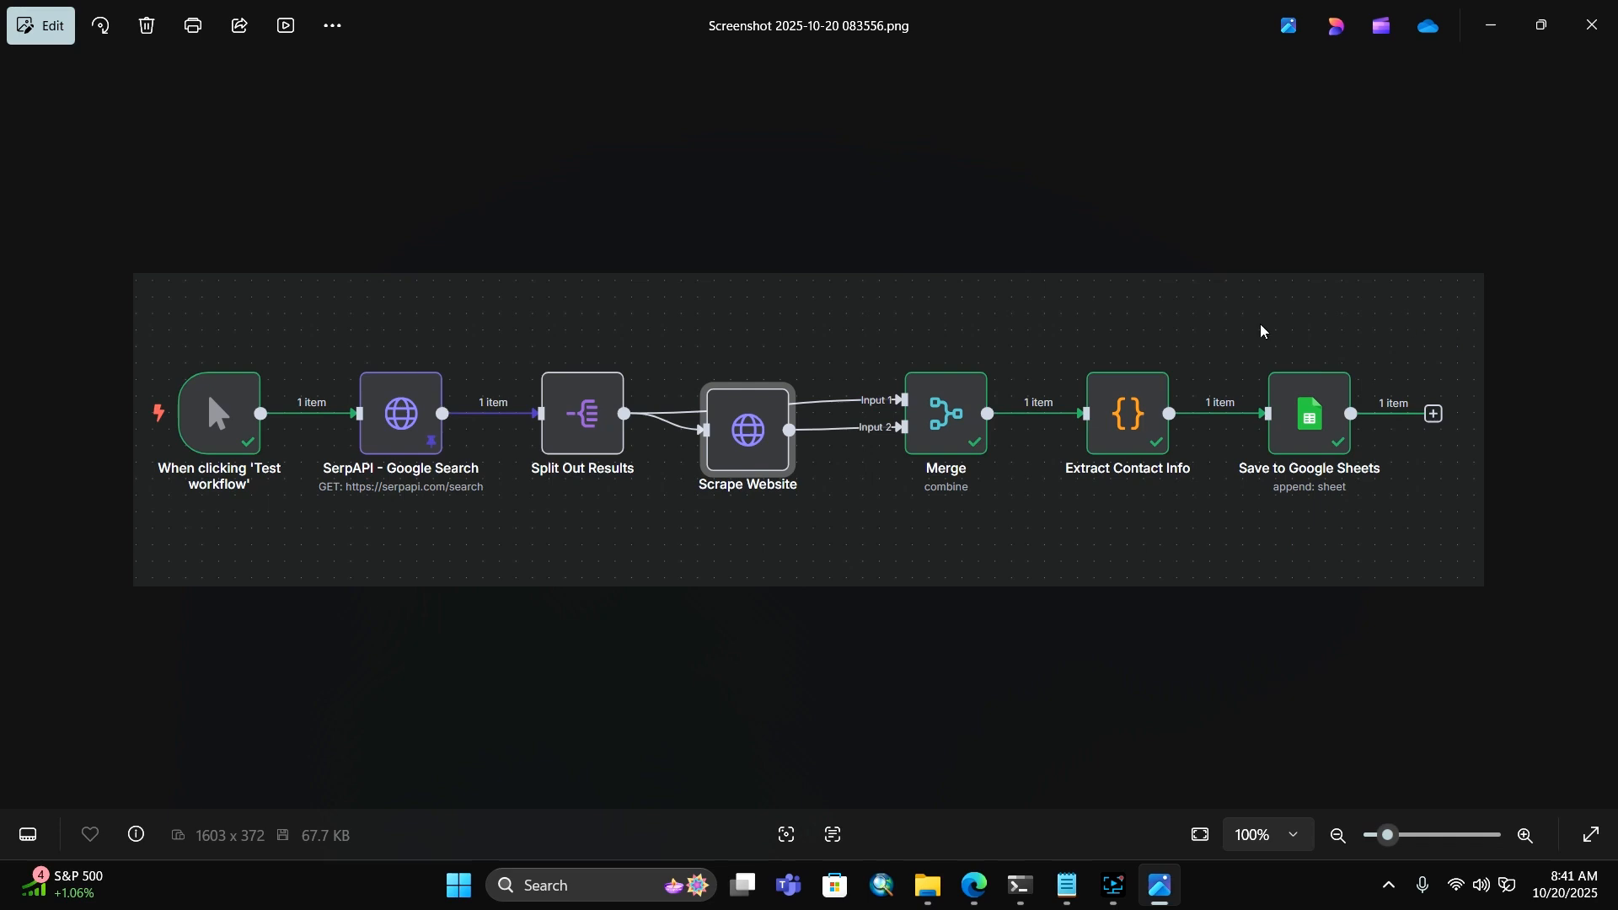
# Close the Photos screenshot of the finished lead-gen pipeline to reveal the n8n editor
pyautogui.click(1605, 19)
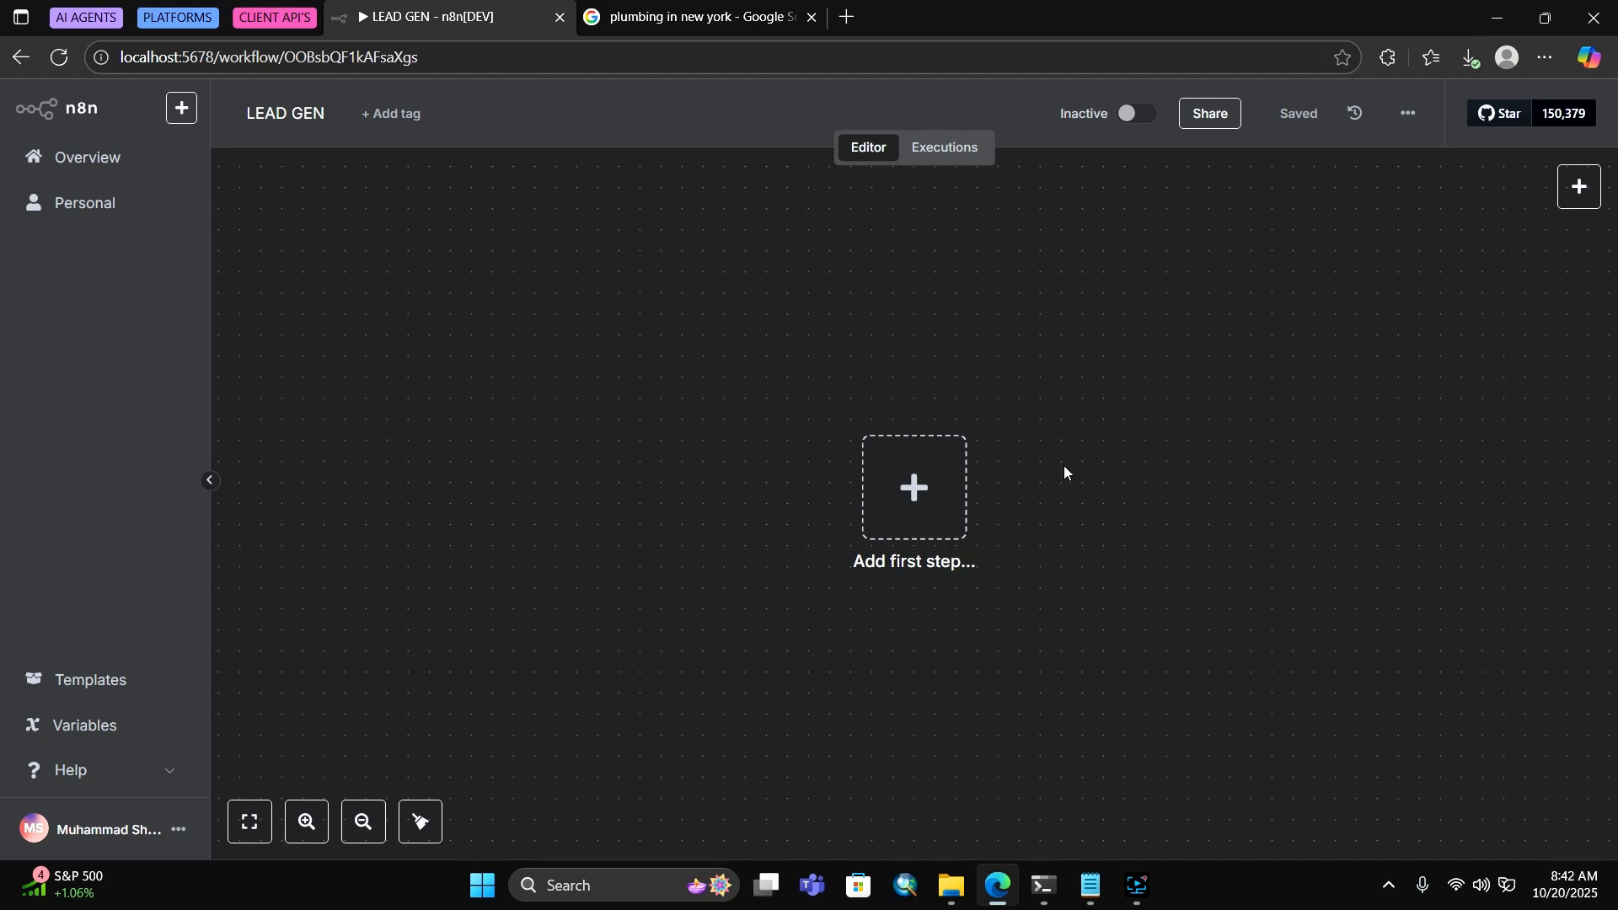
# Add an HTTP Request node after the manual 'When clicking Test workflow' trigger
pyautogui.click(1578, 187)
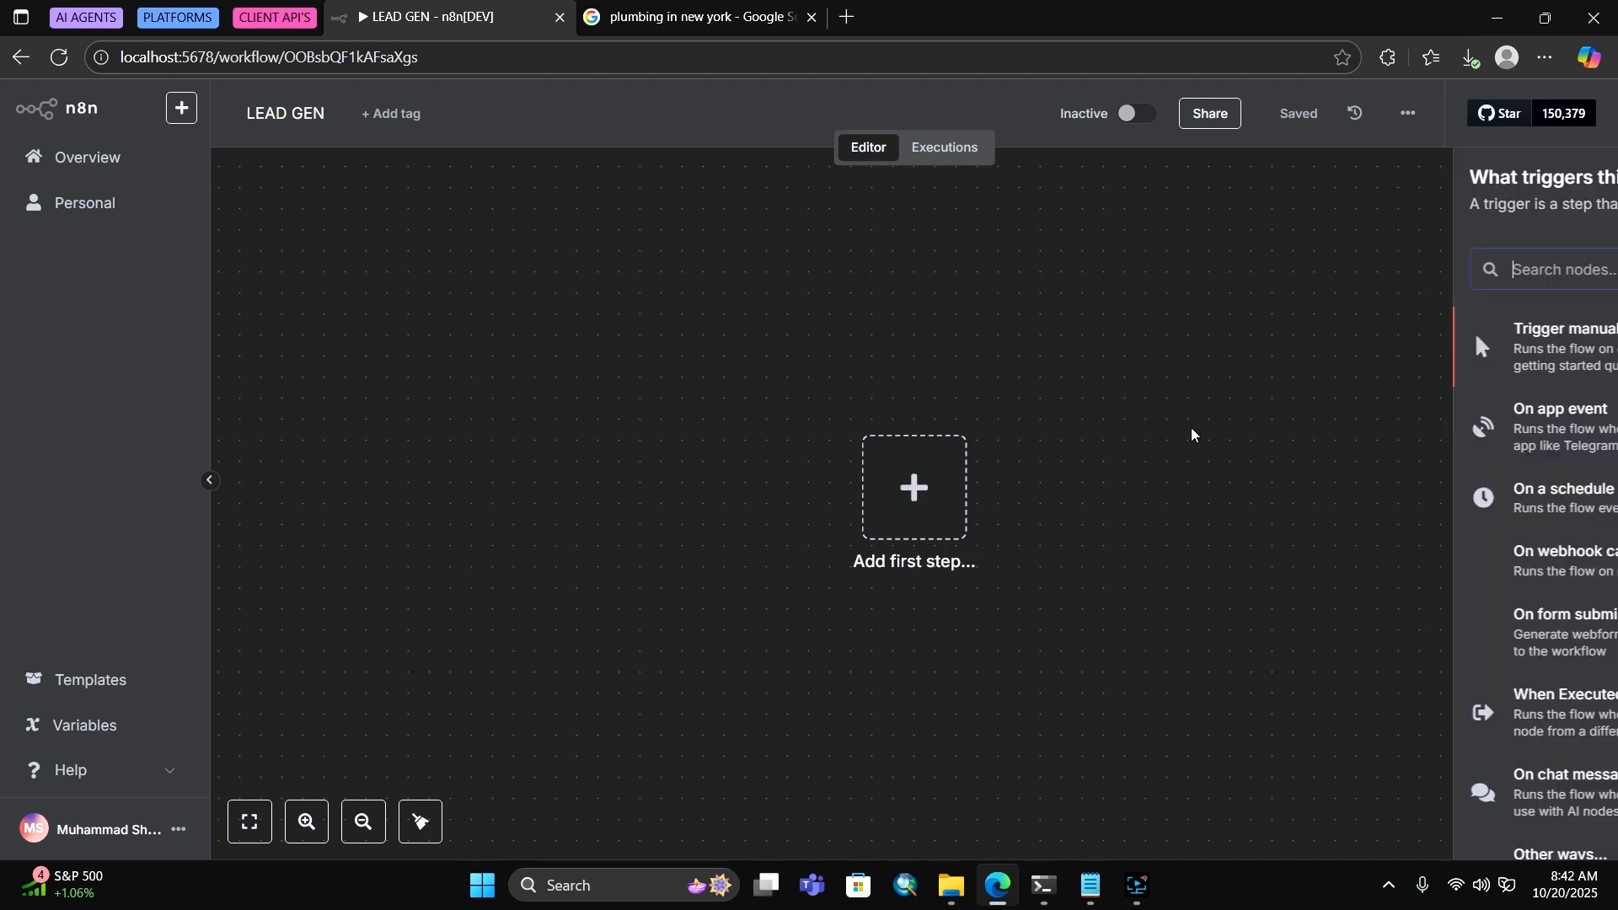
pyautogui.write('TRIGER')
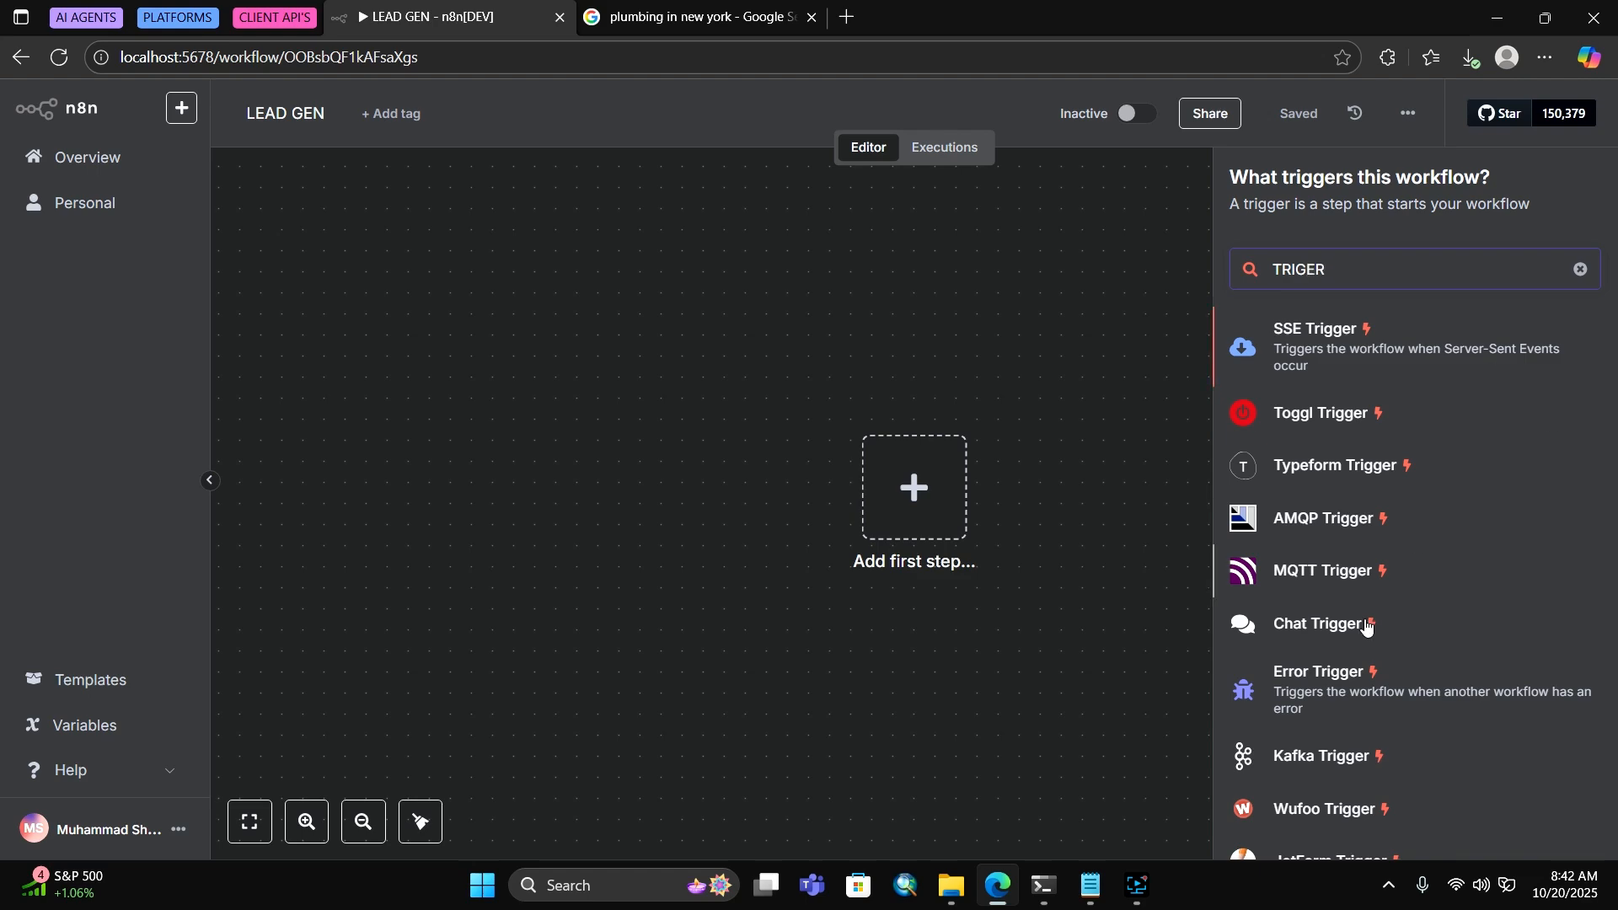
pyautogui.scroll(-7, 1321, 675)
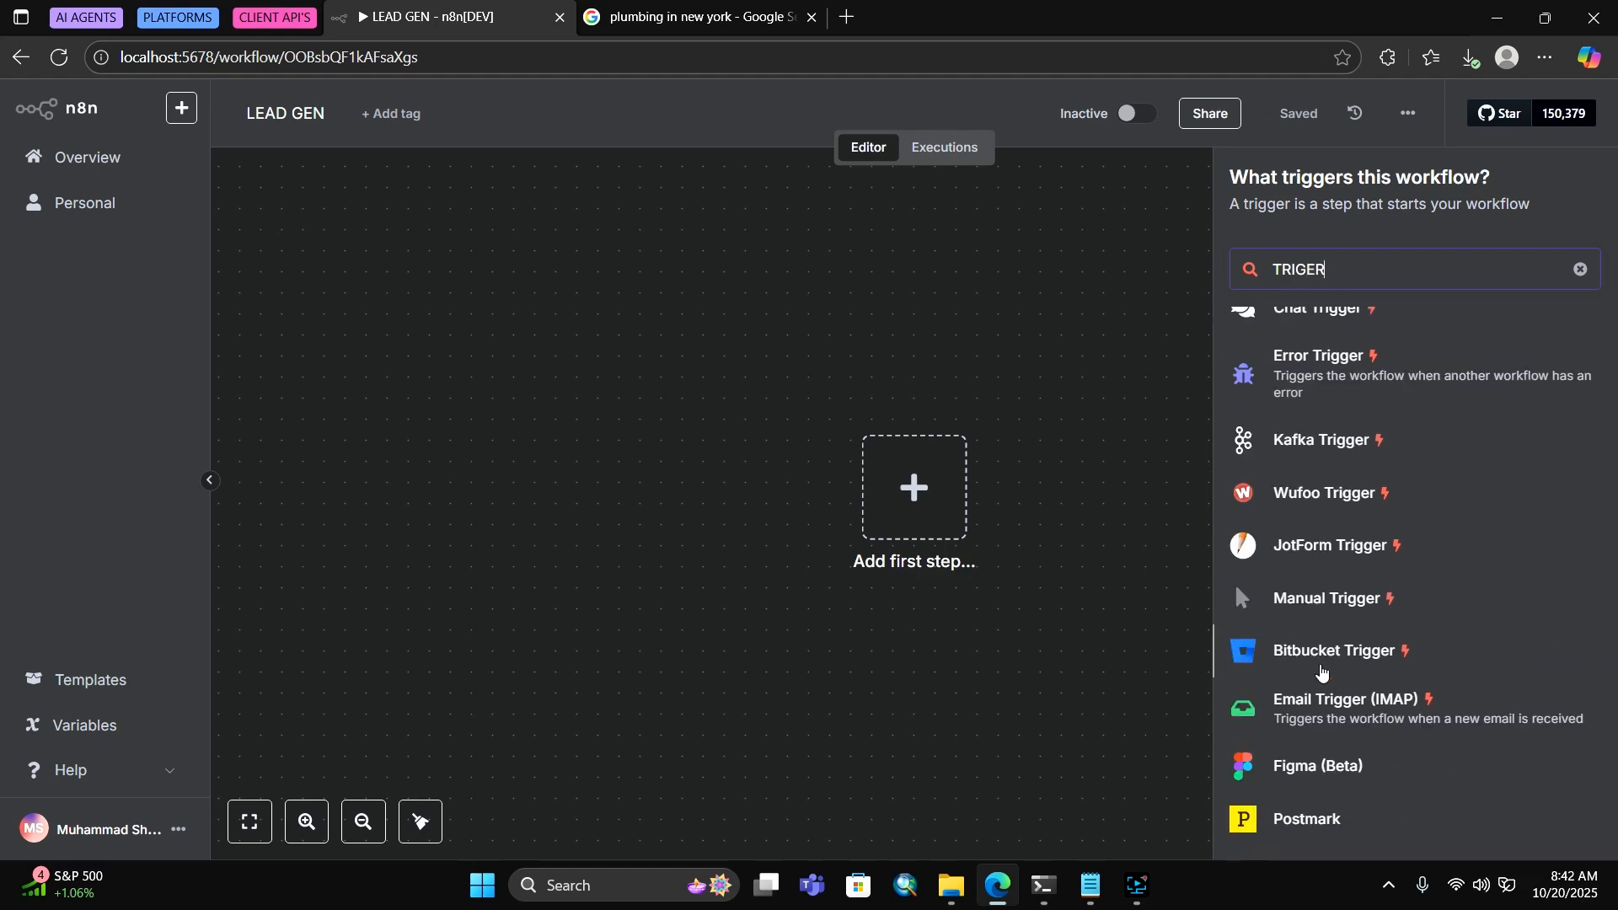
pyautogui.scroll(7, 1348, 741)
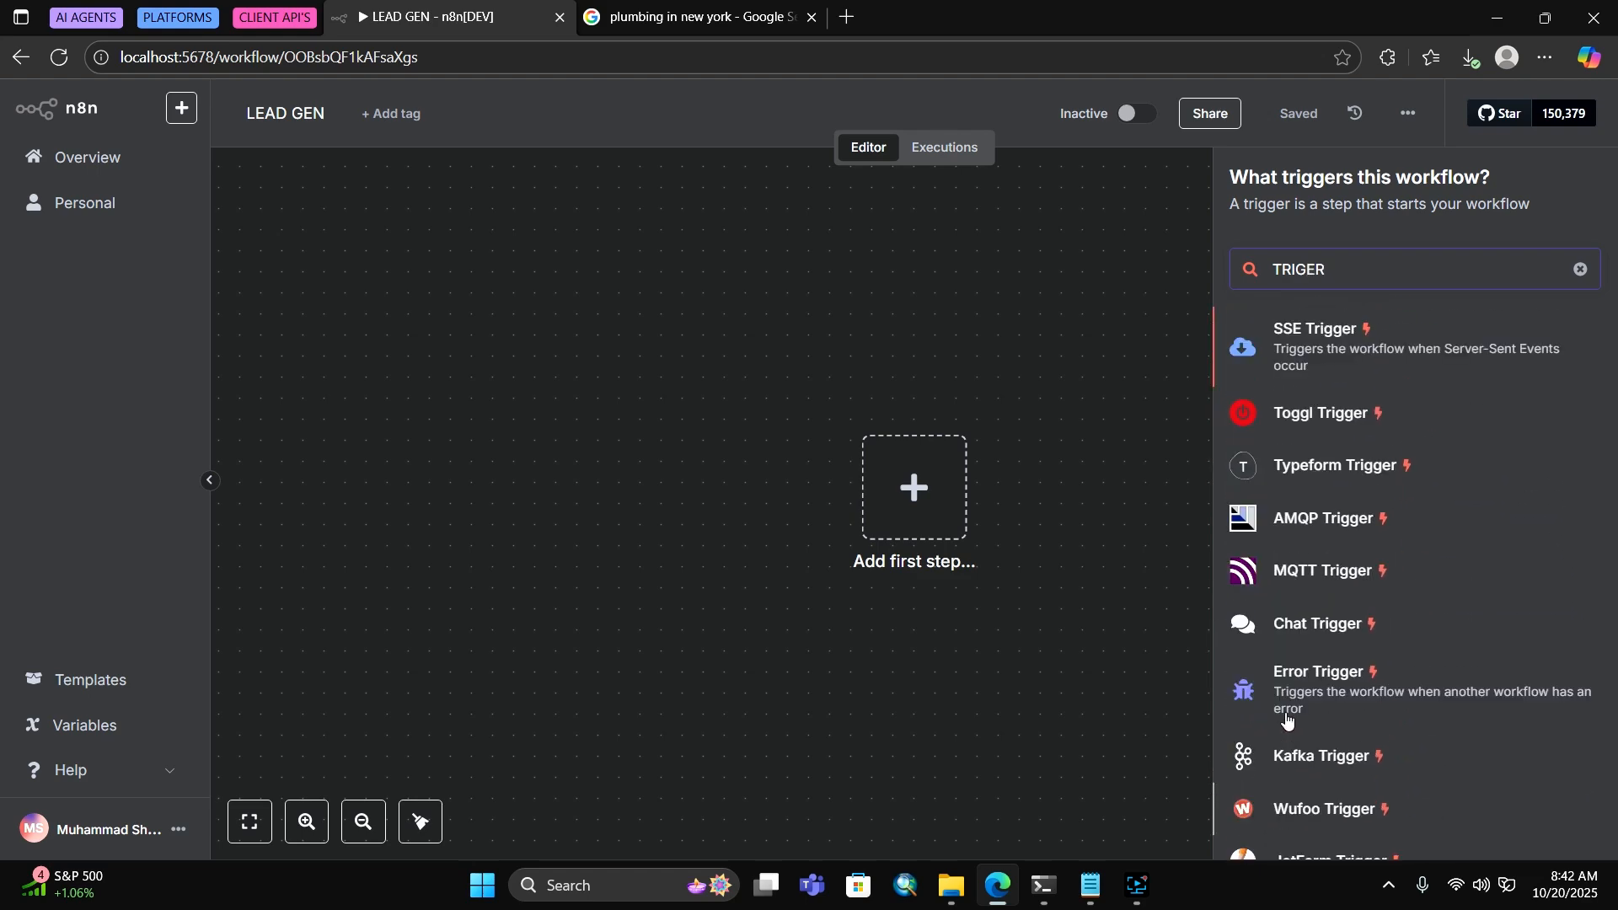
pyautogui.doubleClick(1361, 272)
pyautogui.write('HTTP')
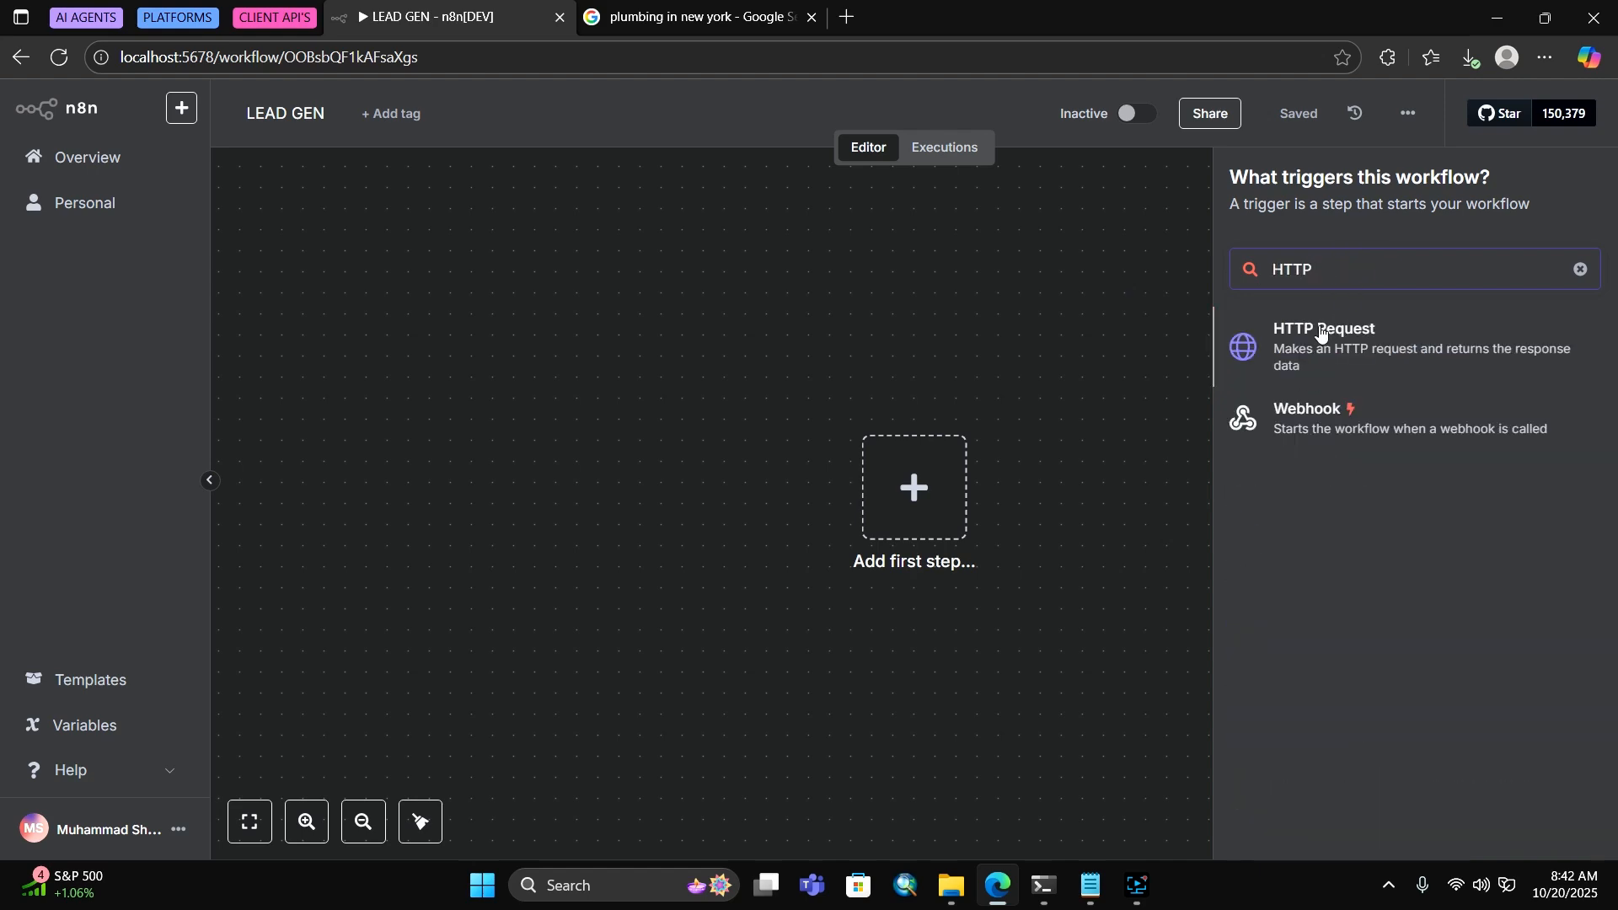
pyautogui.click(1279, 329)
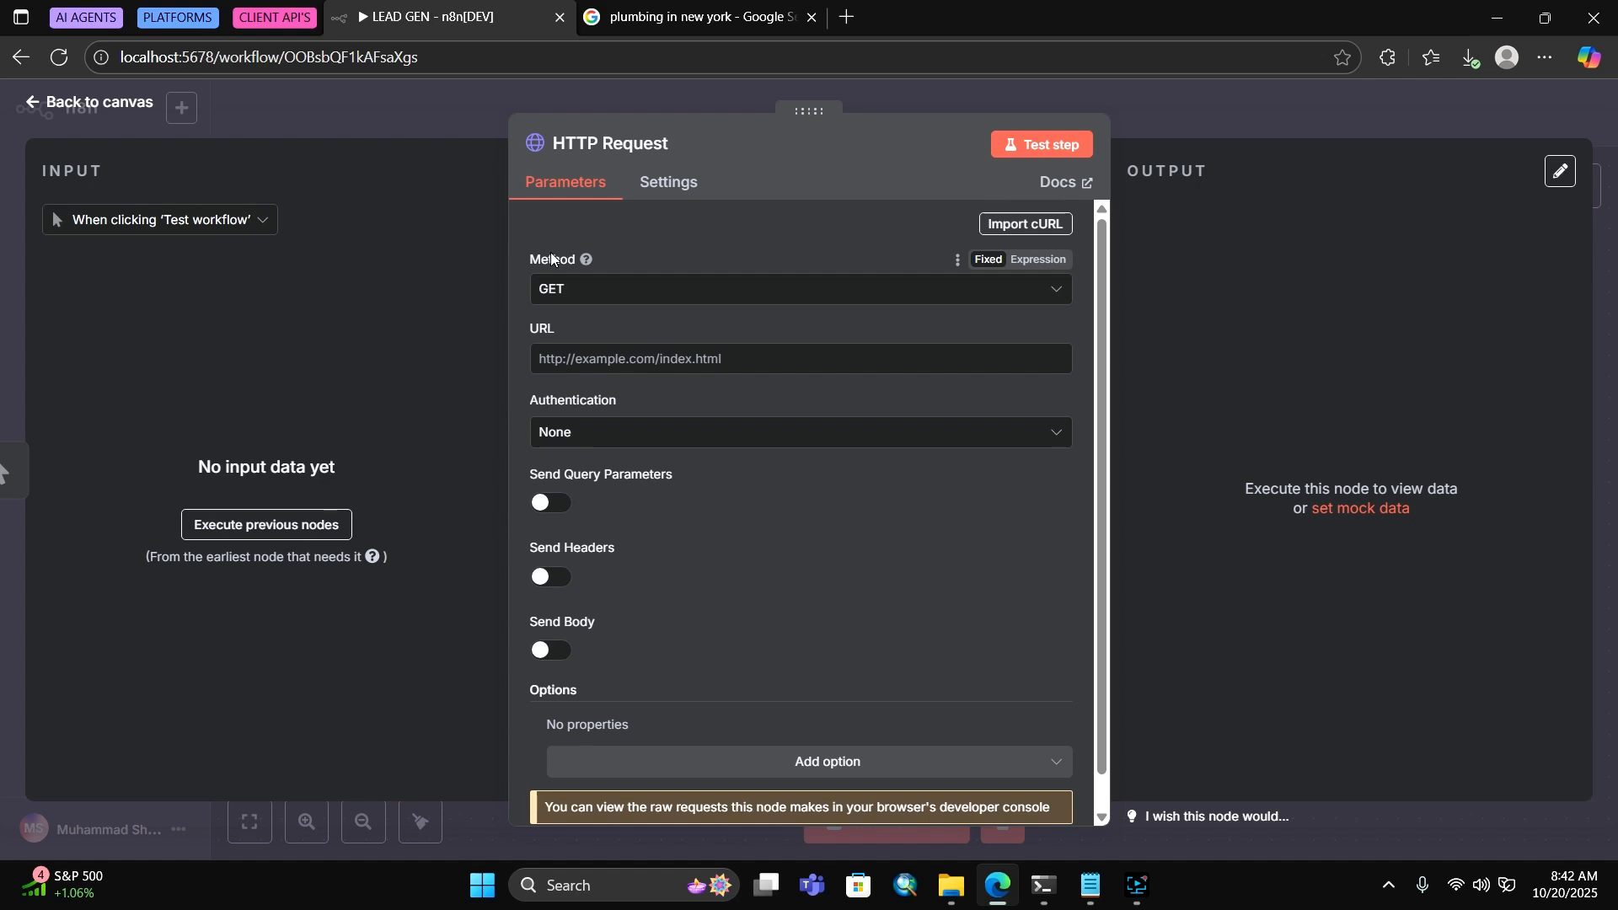
pyautogui.click(1207, 99)
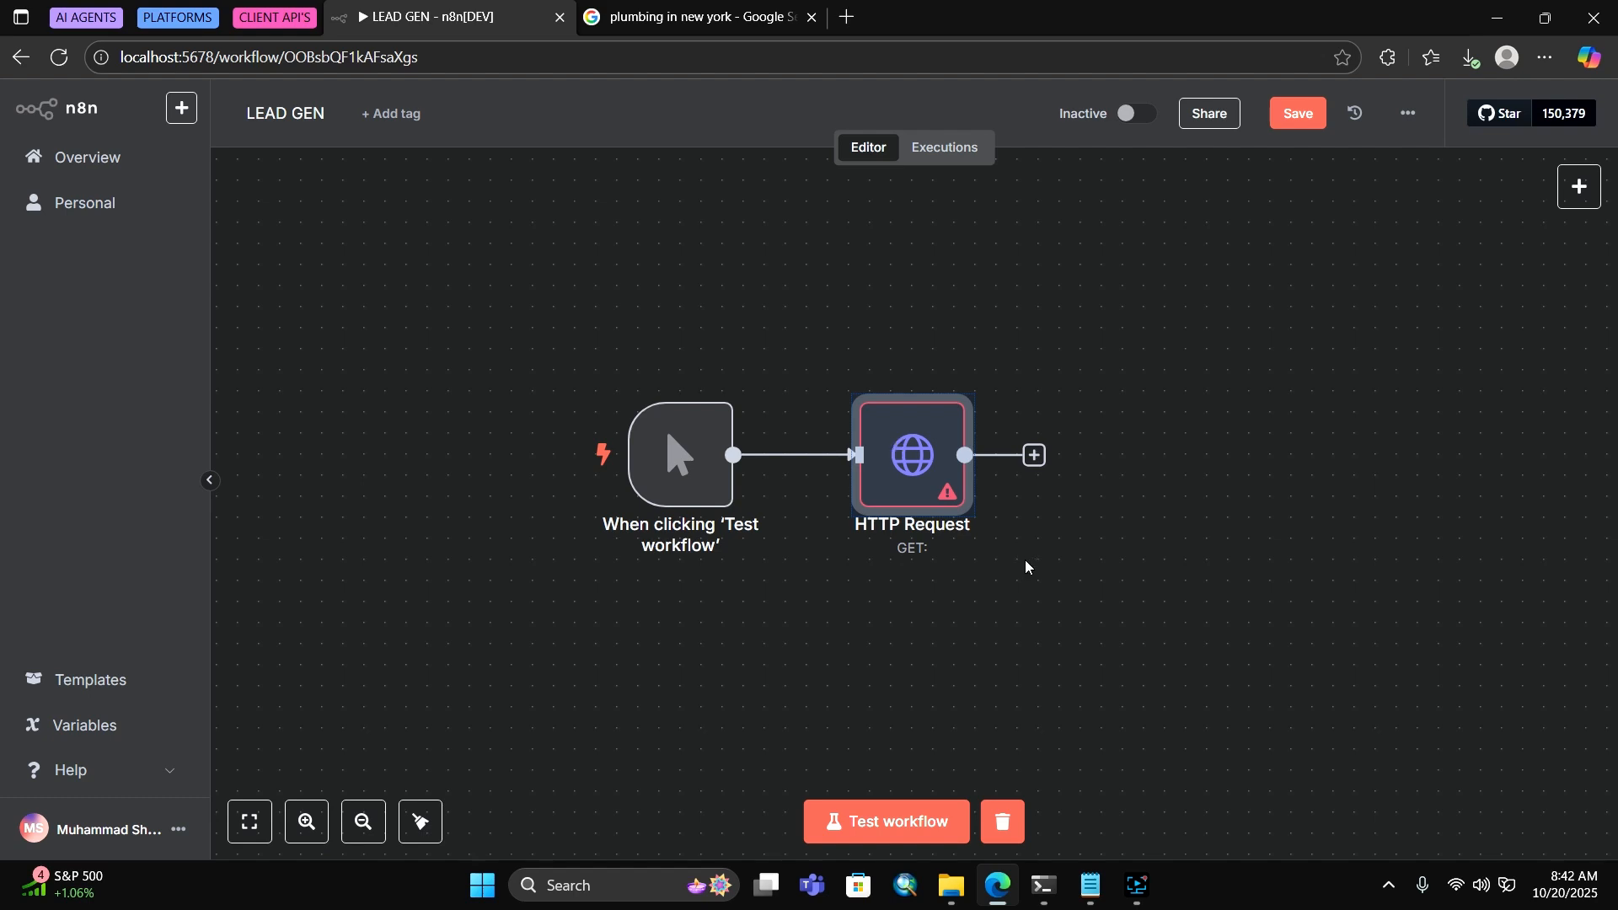
# Rename the HTTP Request node to 'SERPAPI- GOOGE SEARCH'
pyautogui.click(939, 457)
pyautogui.click(988, 584)
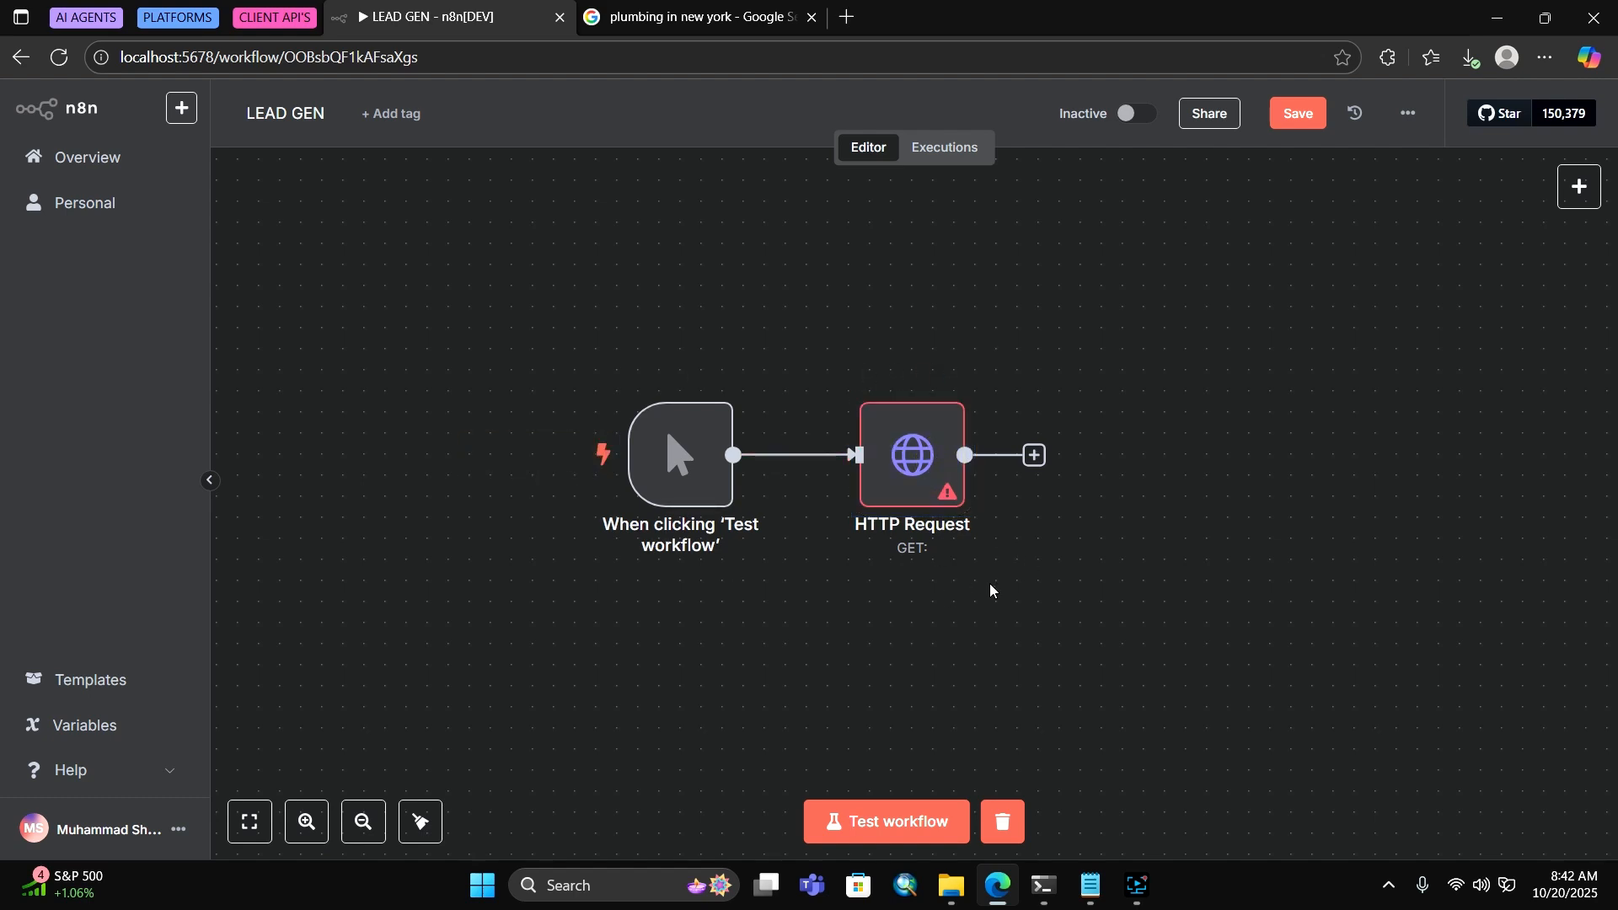
pyautogui.click(910, 462)
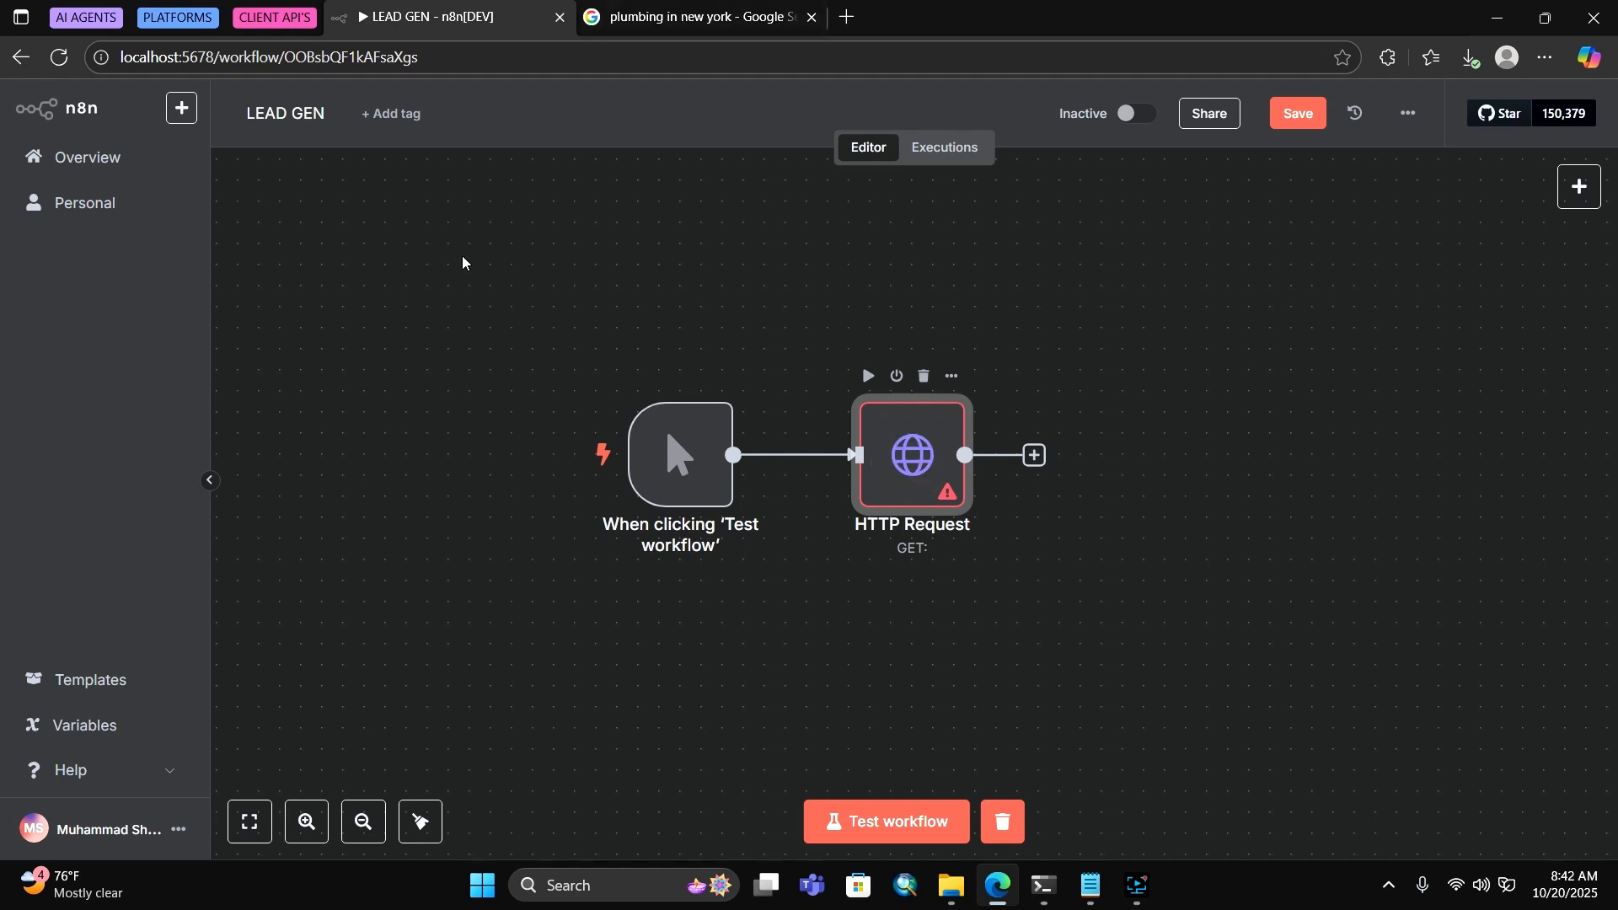
pyautogui.press('Return')
pyautogui.click(610, 147)
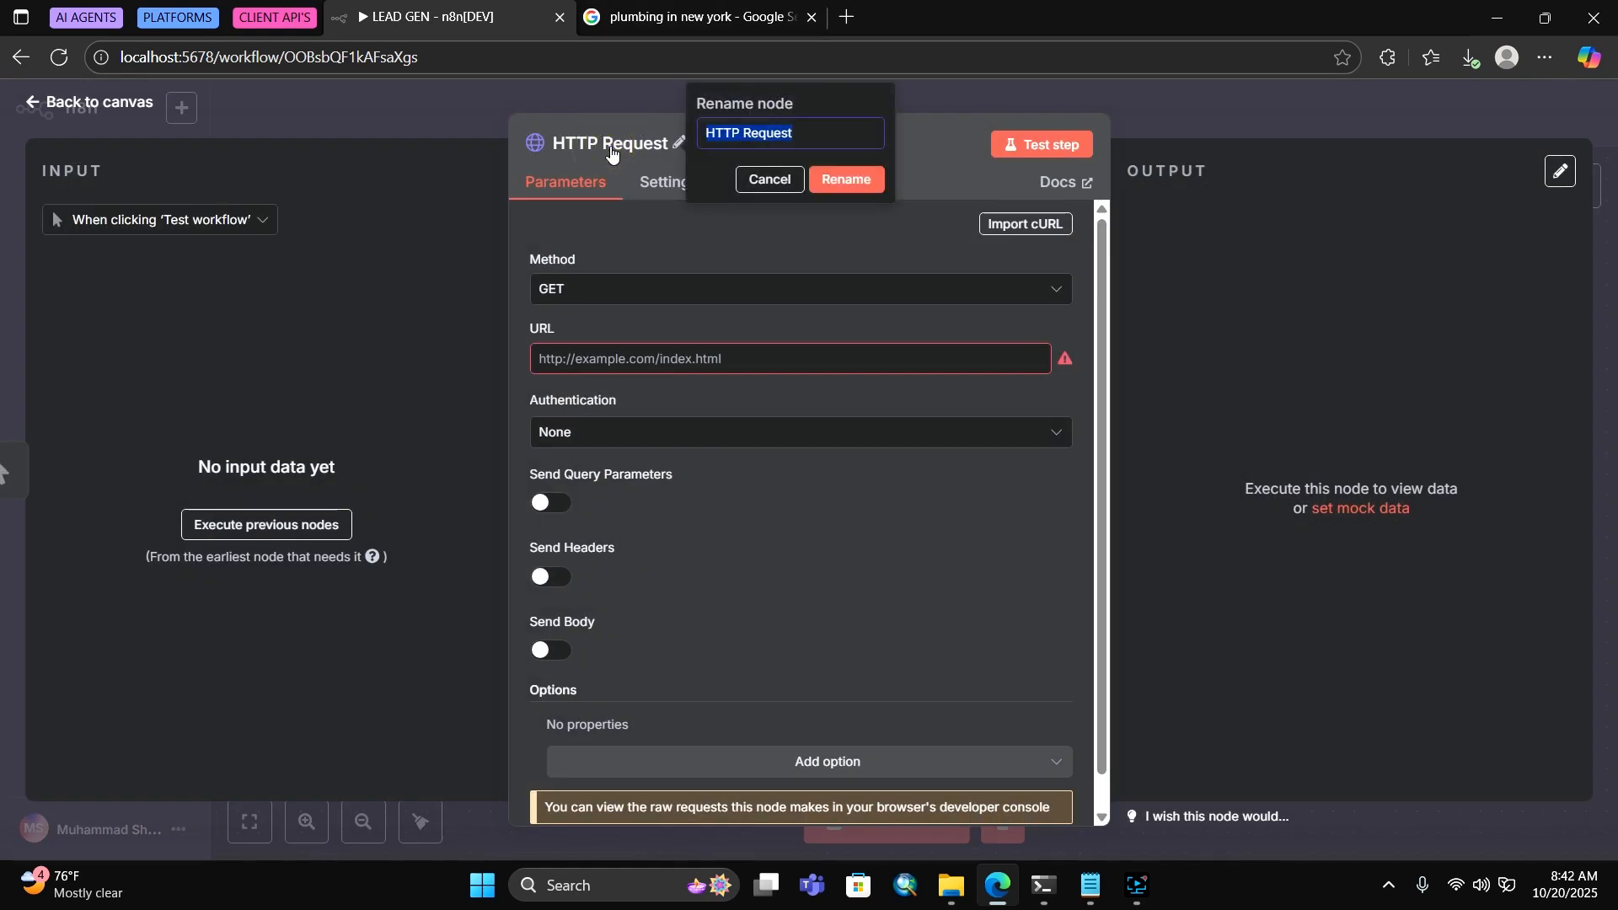
pyautogui.write('SERPAPI')
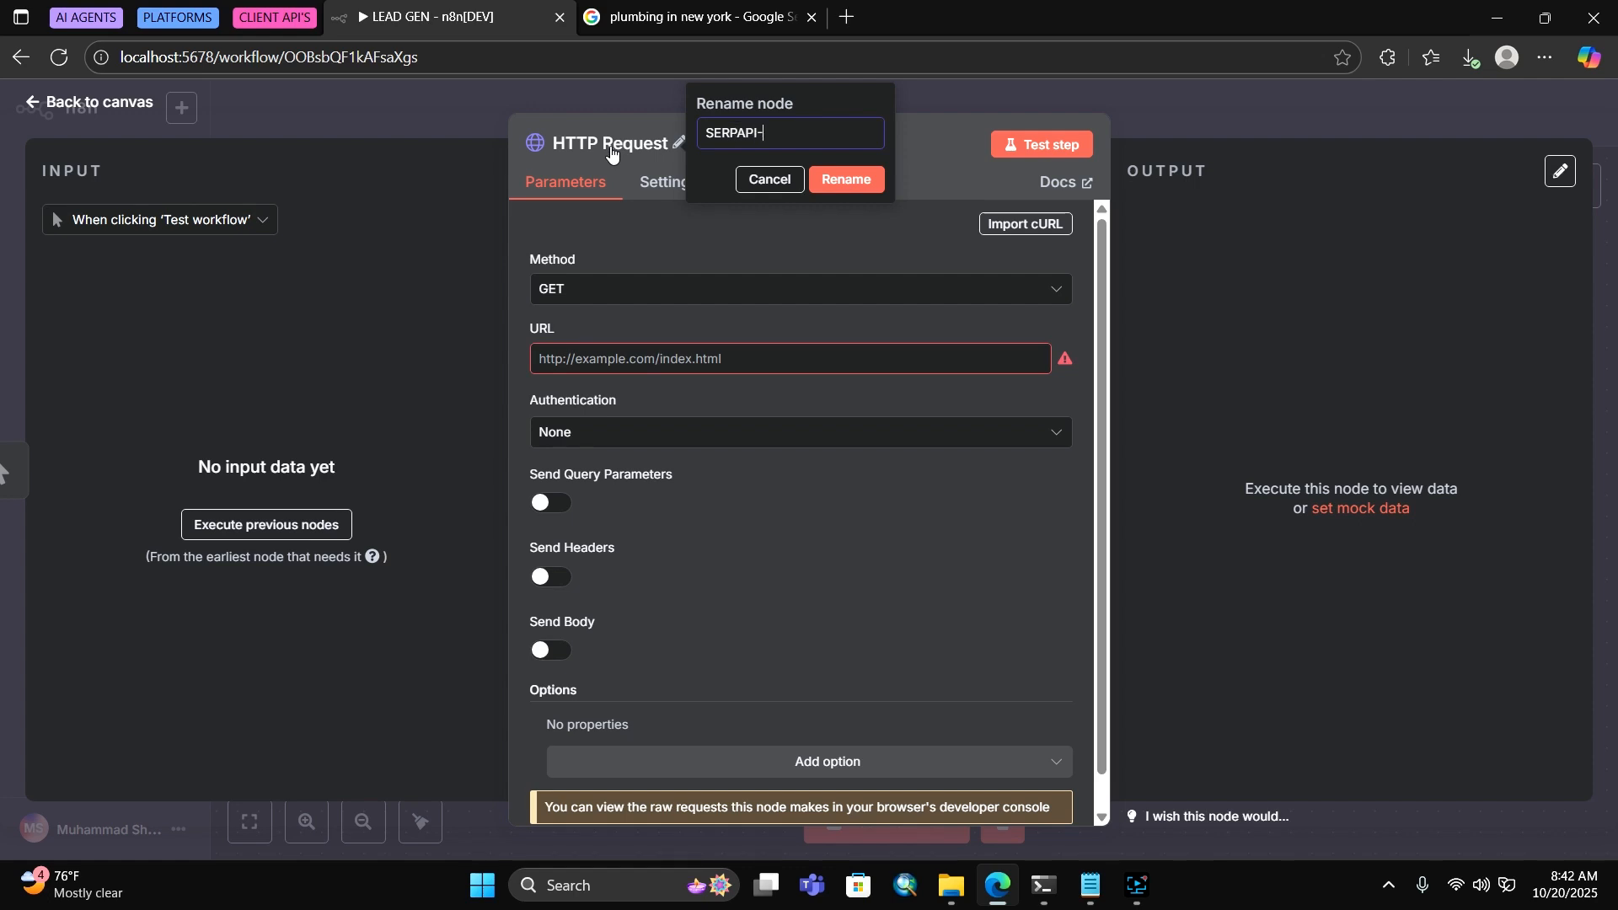
pyautogui.write('- GOOGE SEARCH')
pyautogui.press('Return')
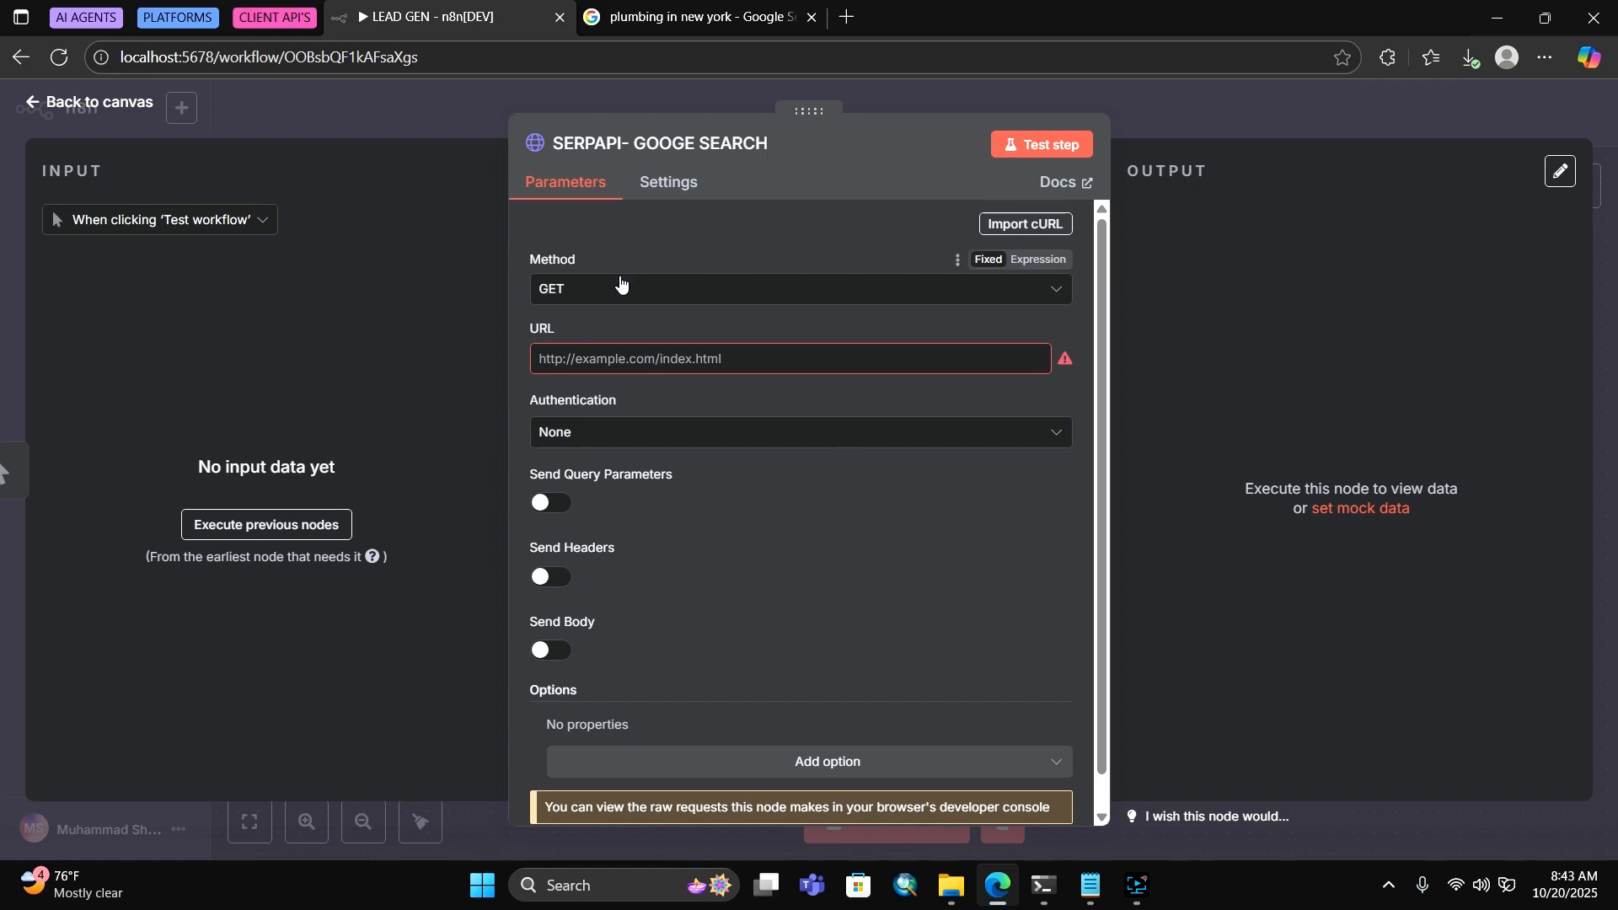
pyautogui.click(665, 357)
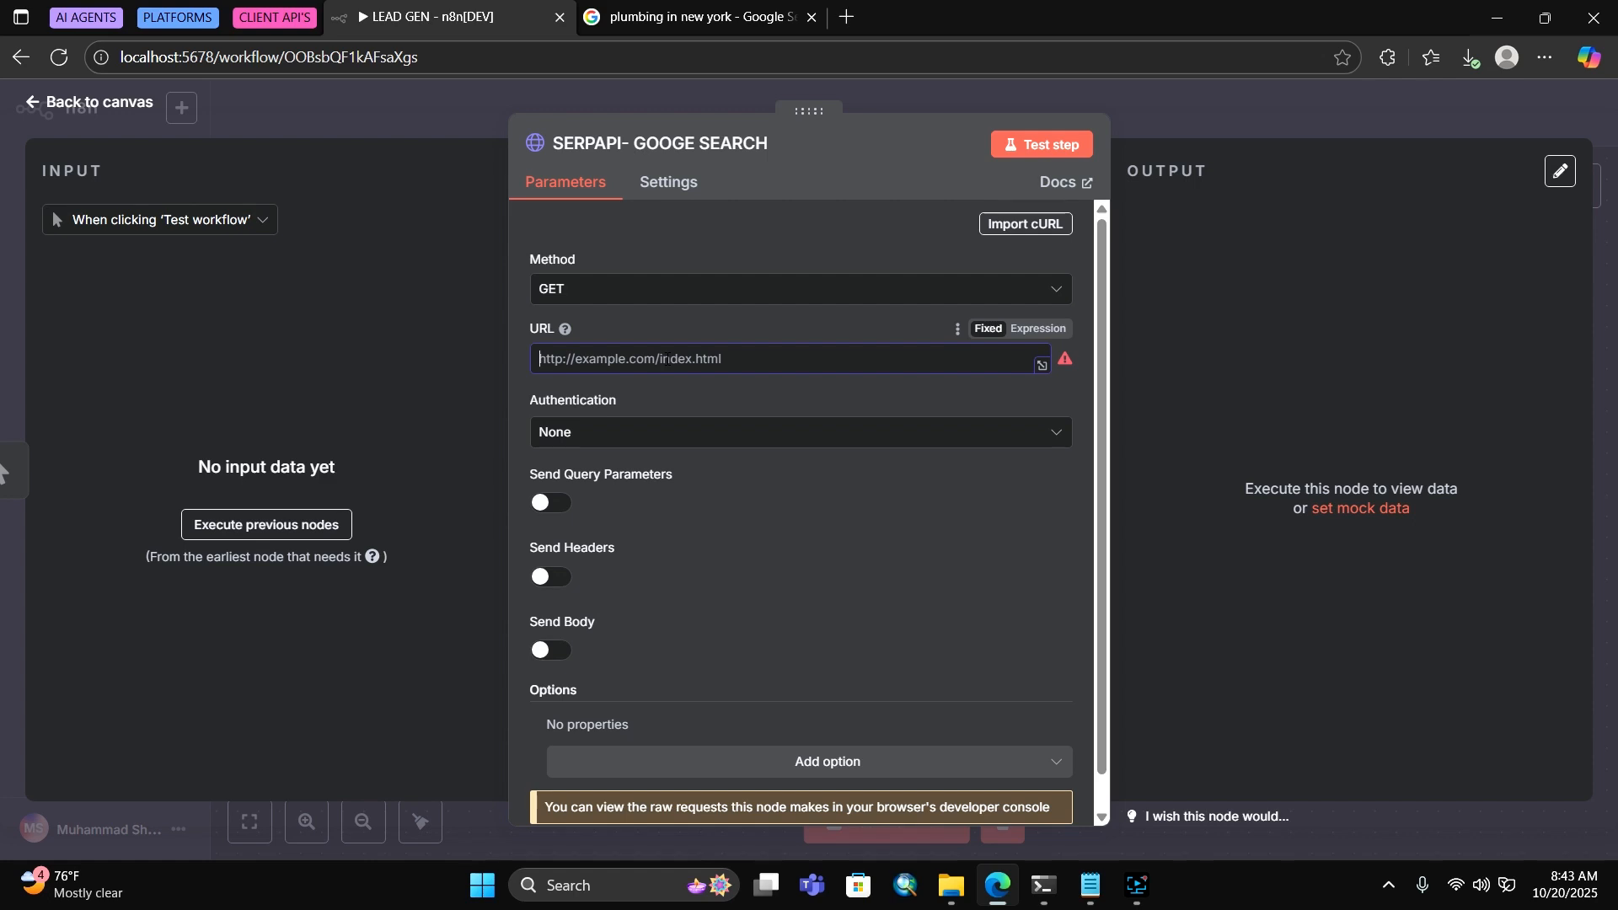
pyautogui.write('http')
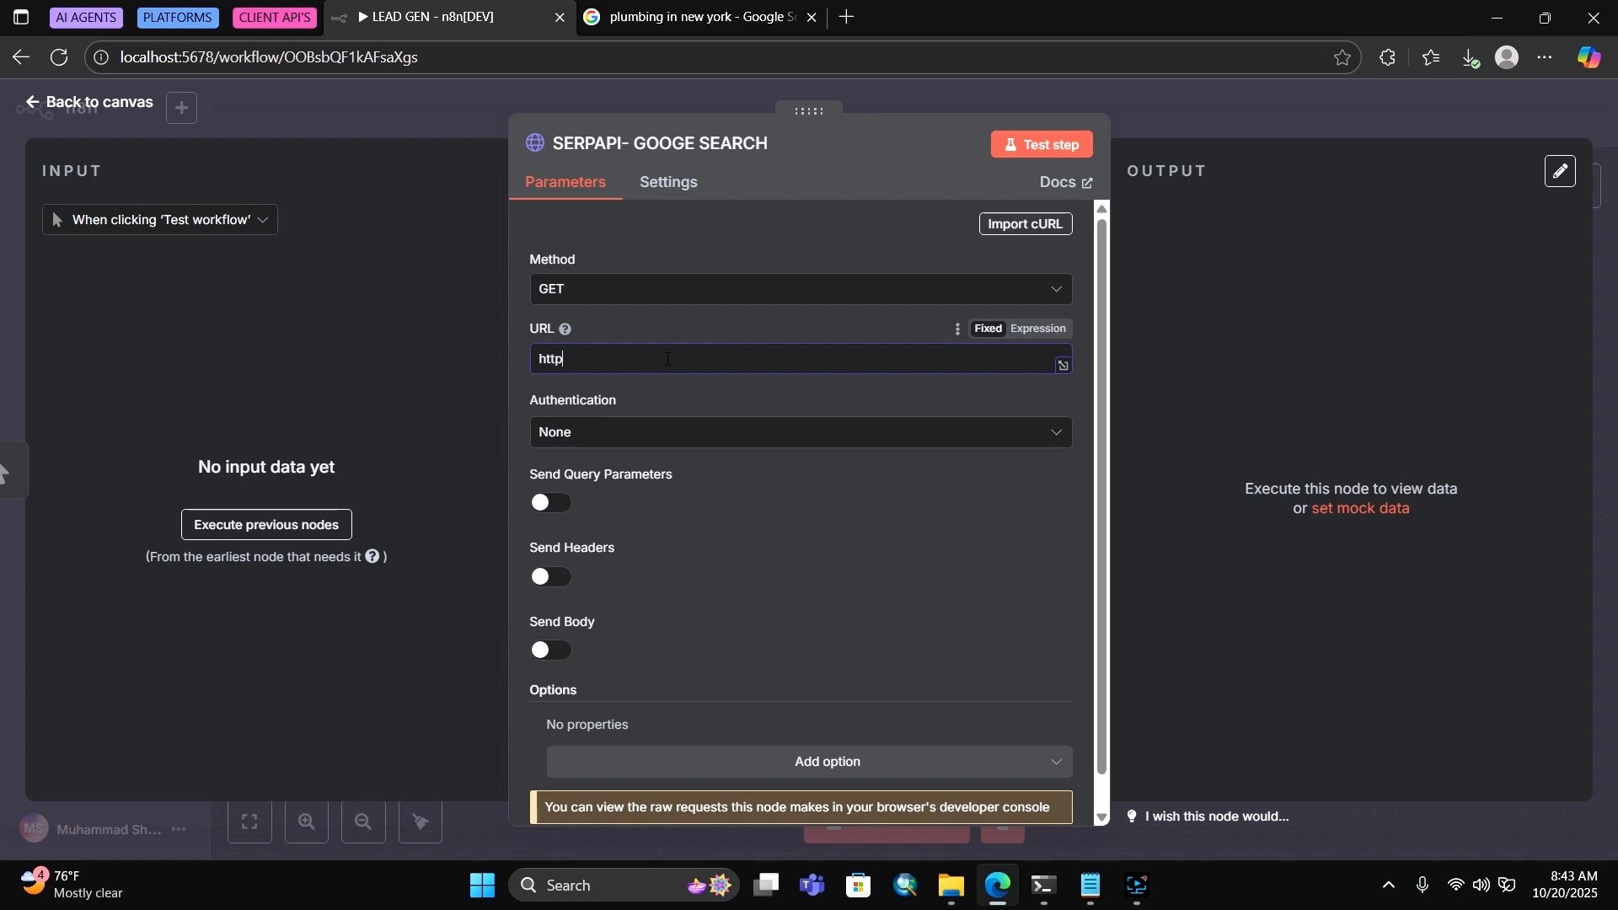
pyautogui.write('s://serpapi.cm/search')
pyautogui.click(641, 360)
pyautogui.write('o')
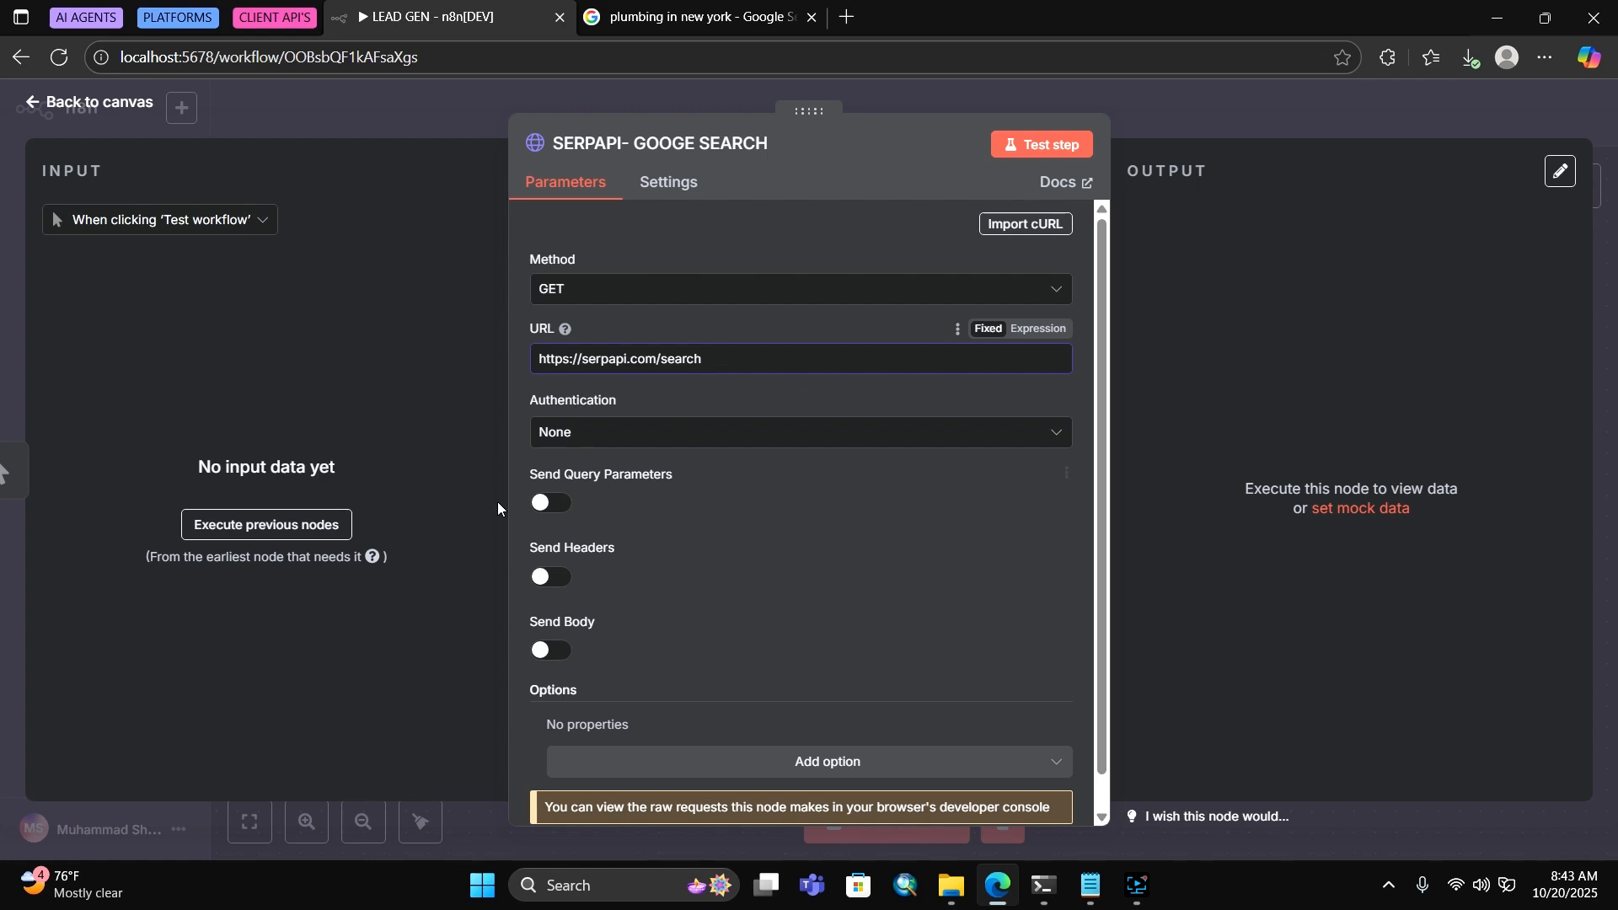
pyautogui.scroll(-1, 679, 573)
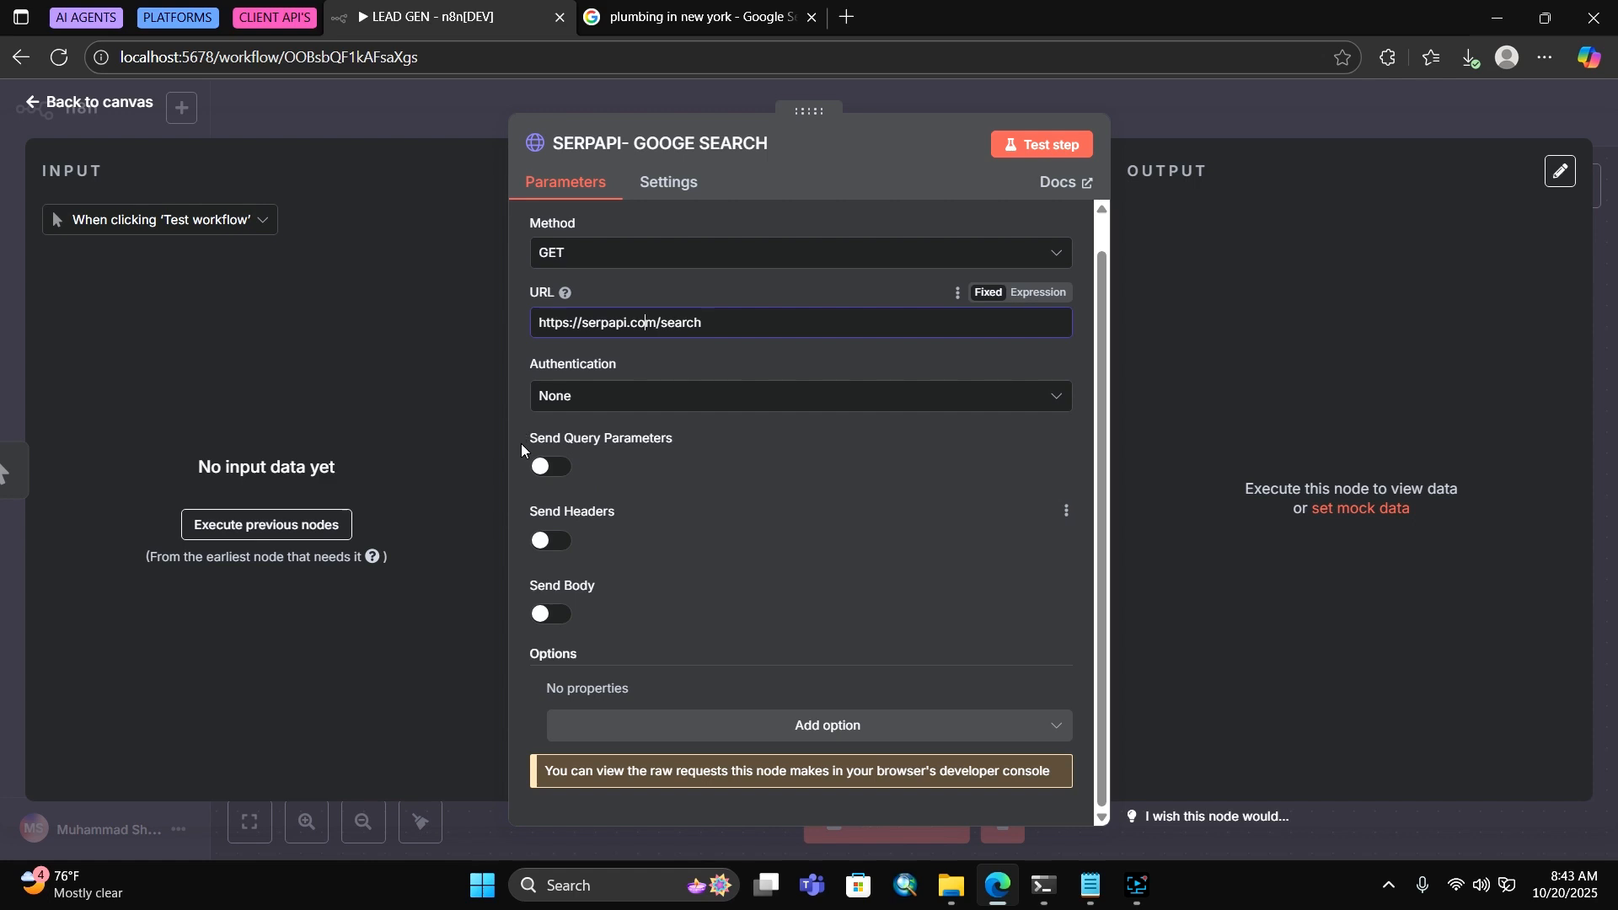
# Enable query parameters and add engine=google and q=plumbers in newyork
pyautogui.click(546, 467)
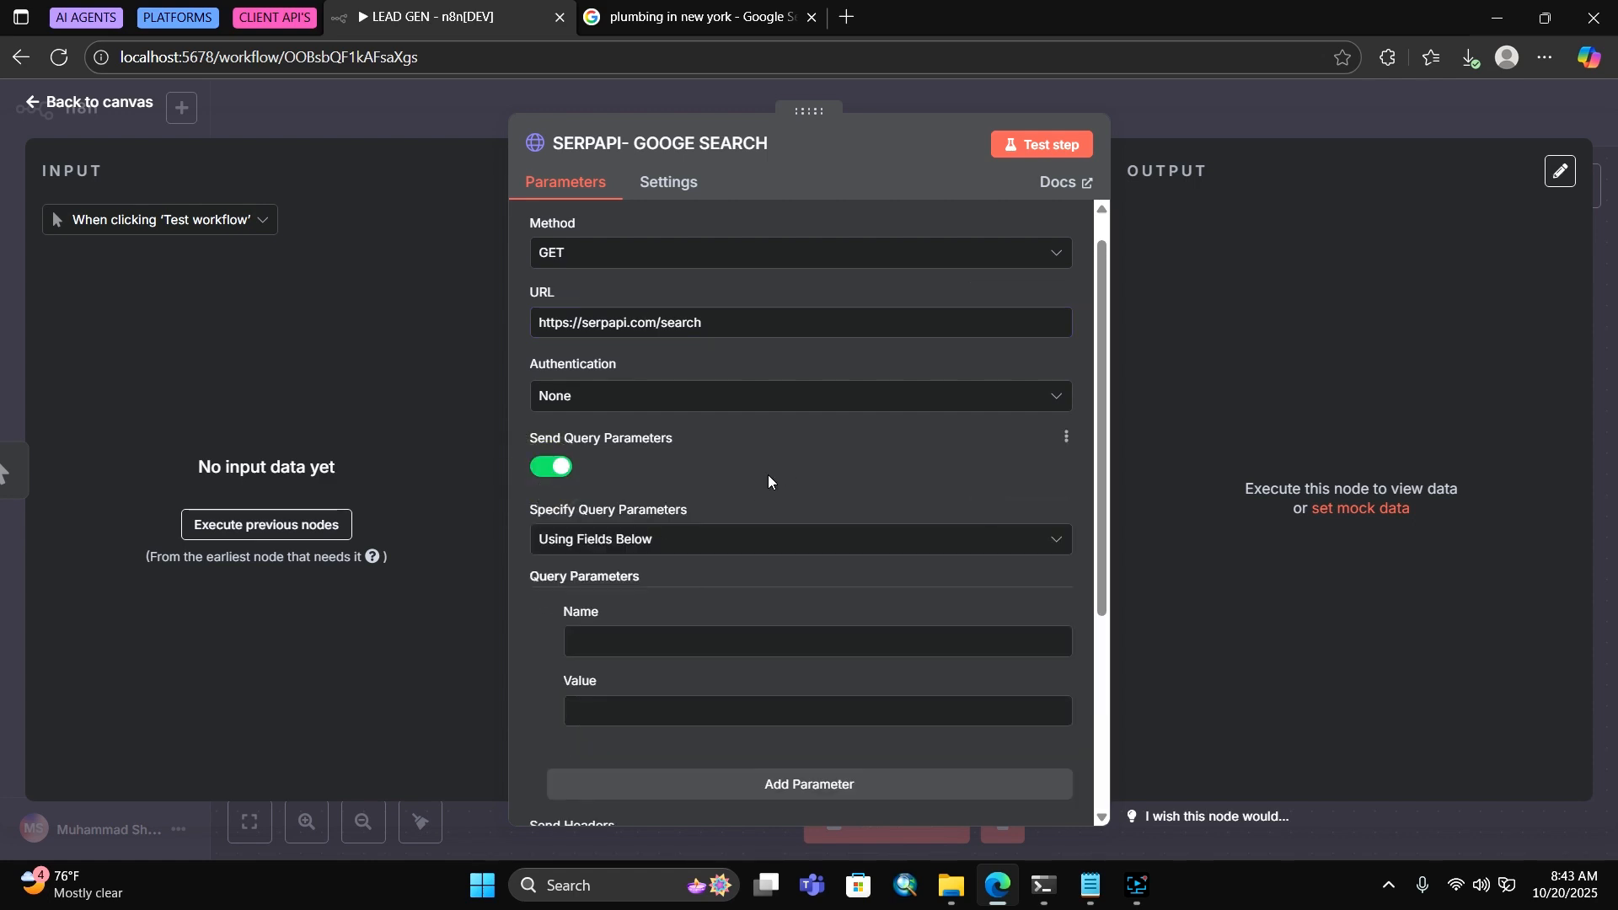
pyautogui.click(729, 632)
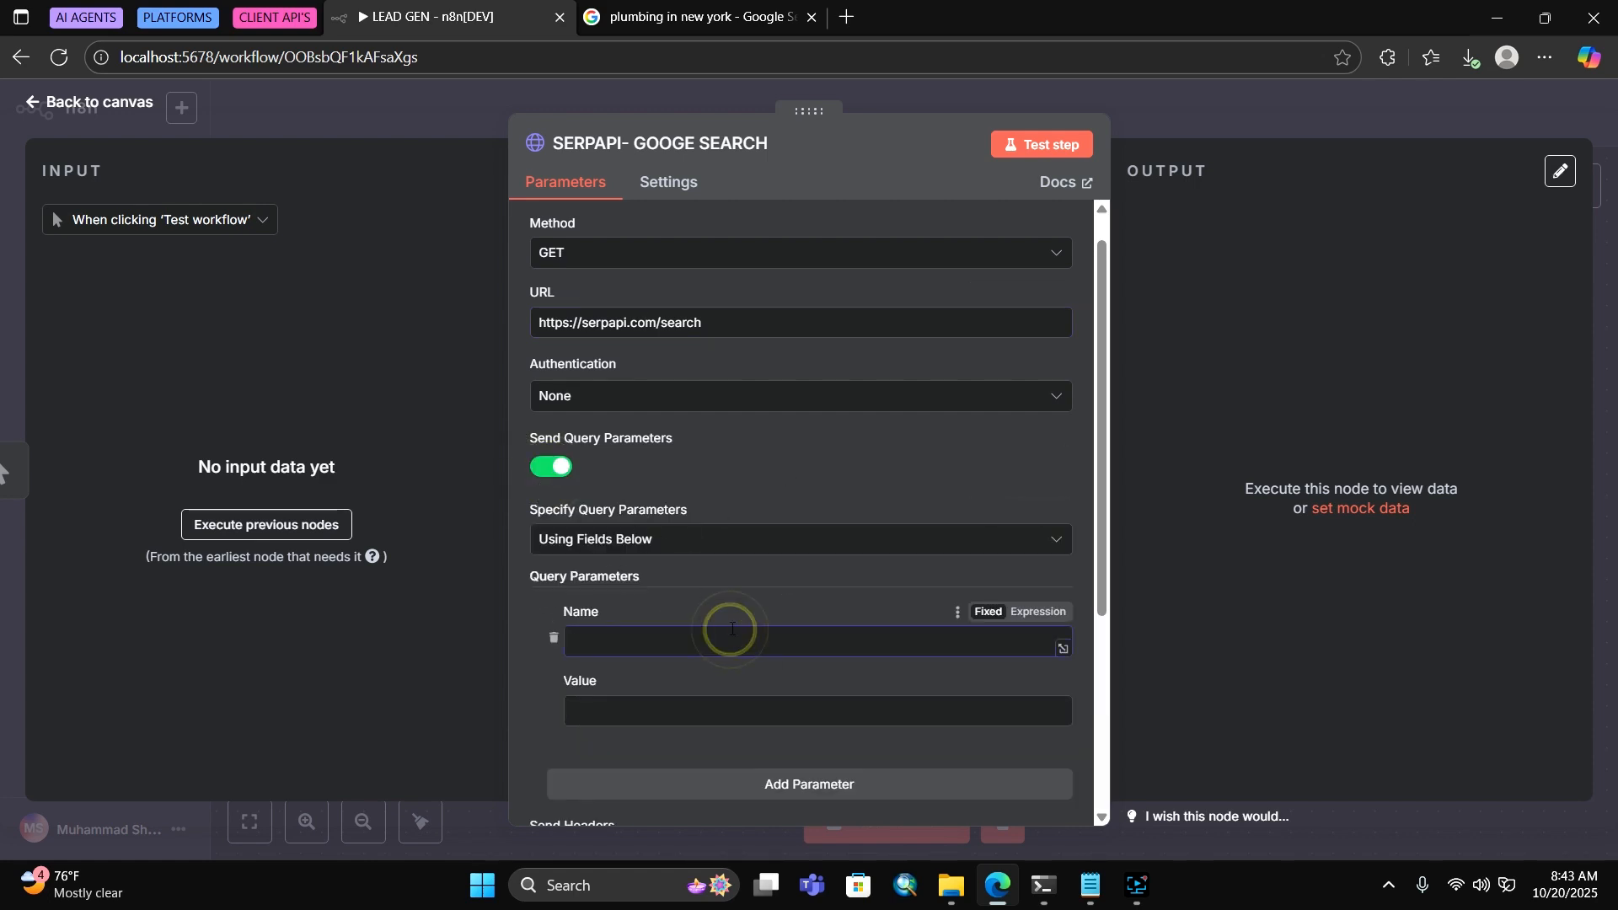
pyautogui.write('engine')
pyautogui.click(675, 693)
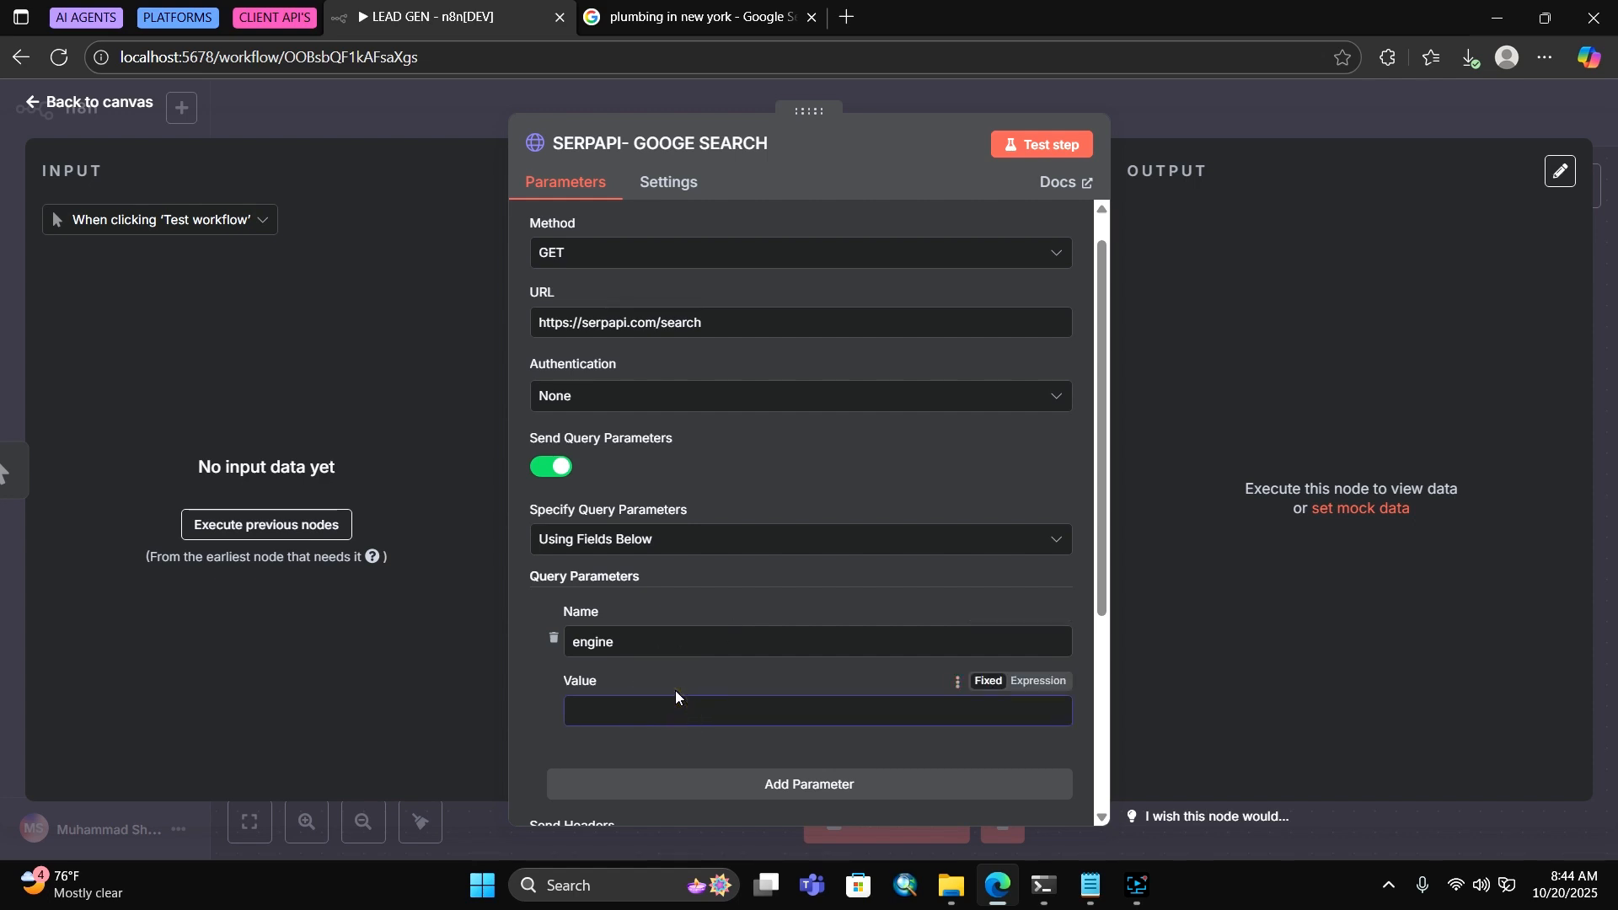
pyautogui.write('google')
pyautogui.scroll(-3, 742, 610)
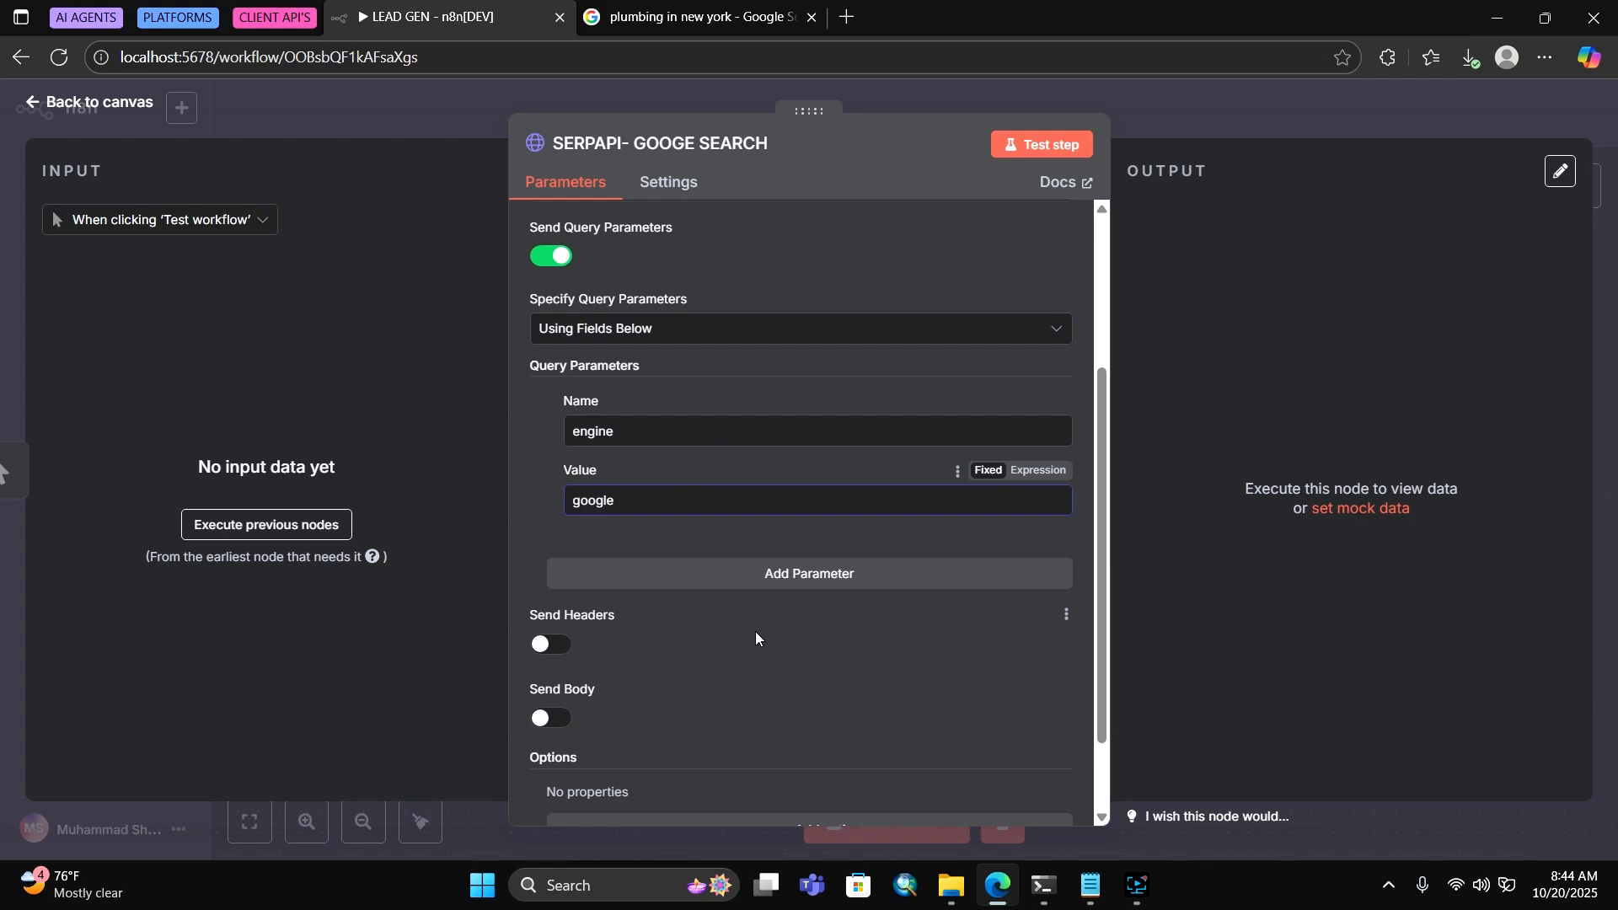
pyautogui.click(756, 570)
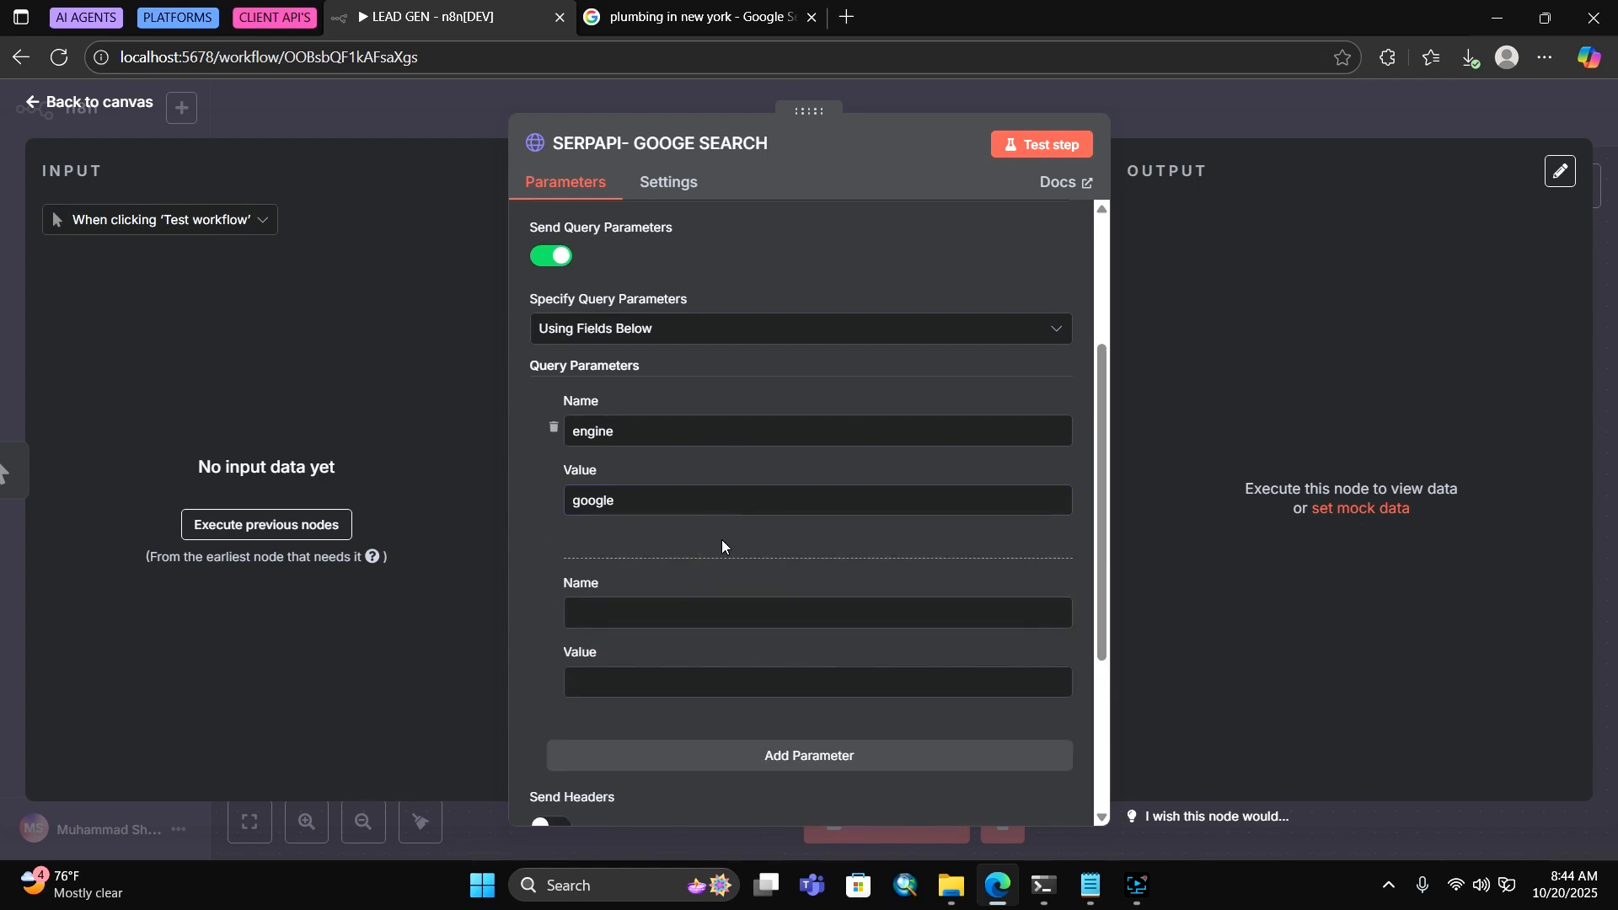
pyautogui.click(657, 613)
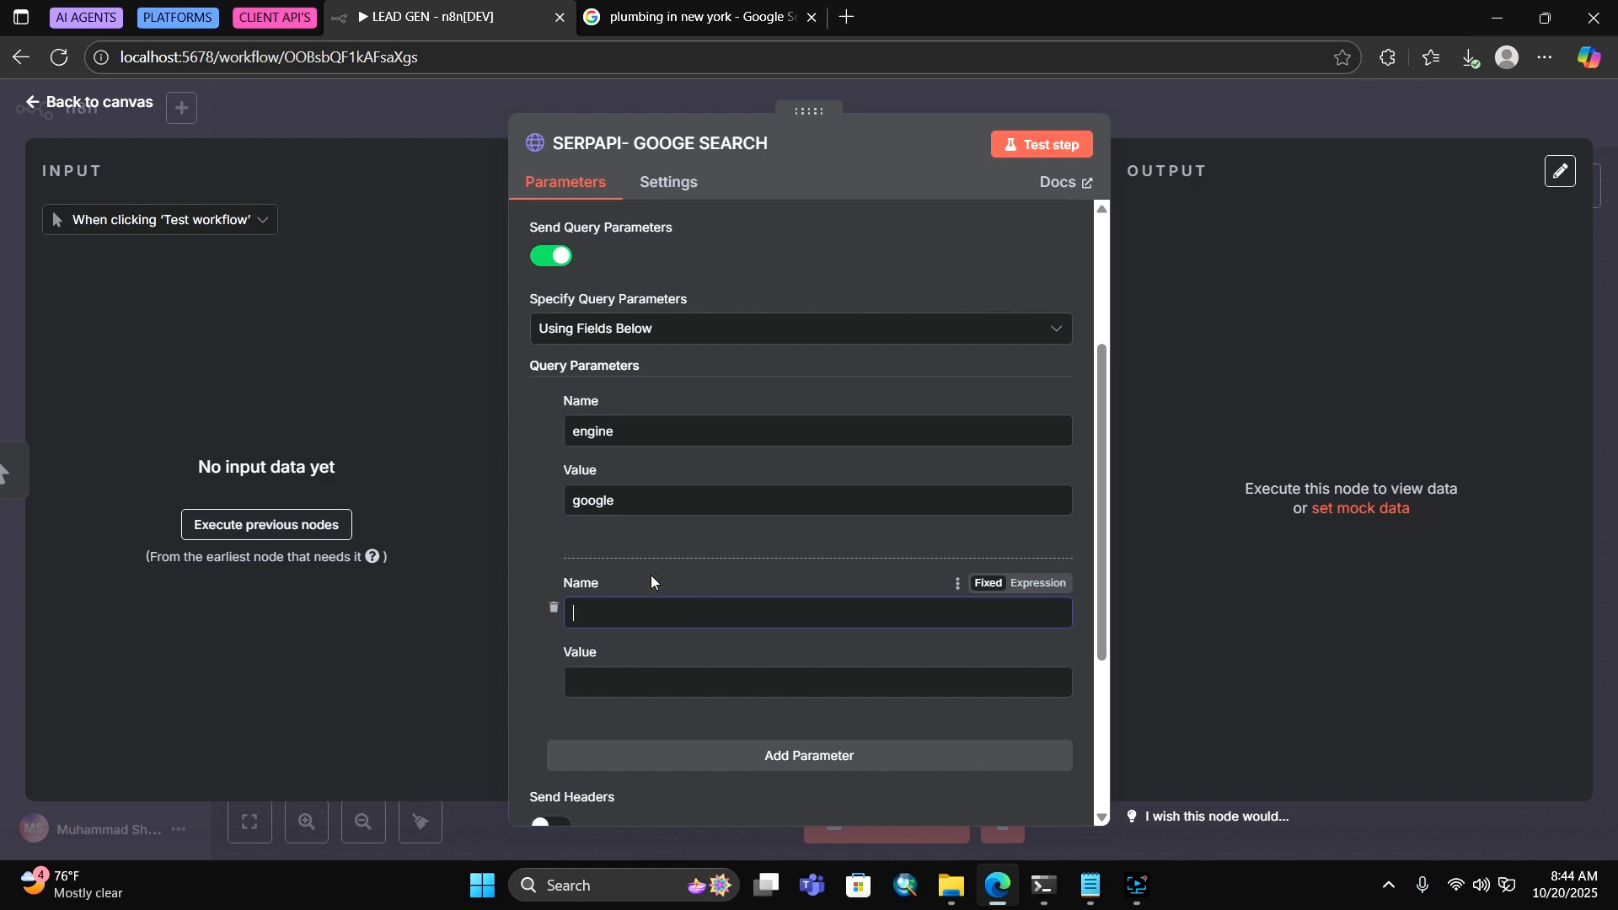
pyautogui.write('q')
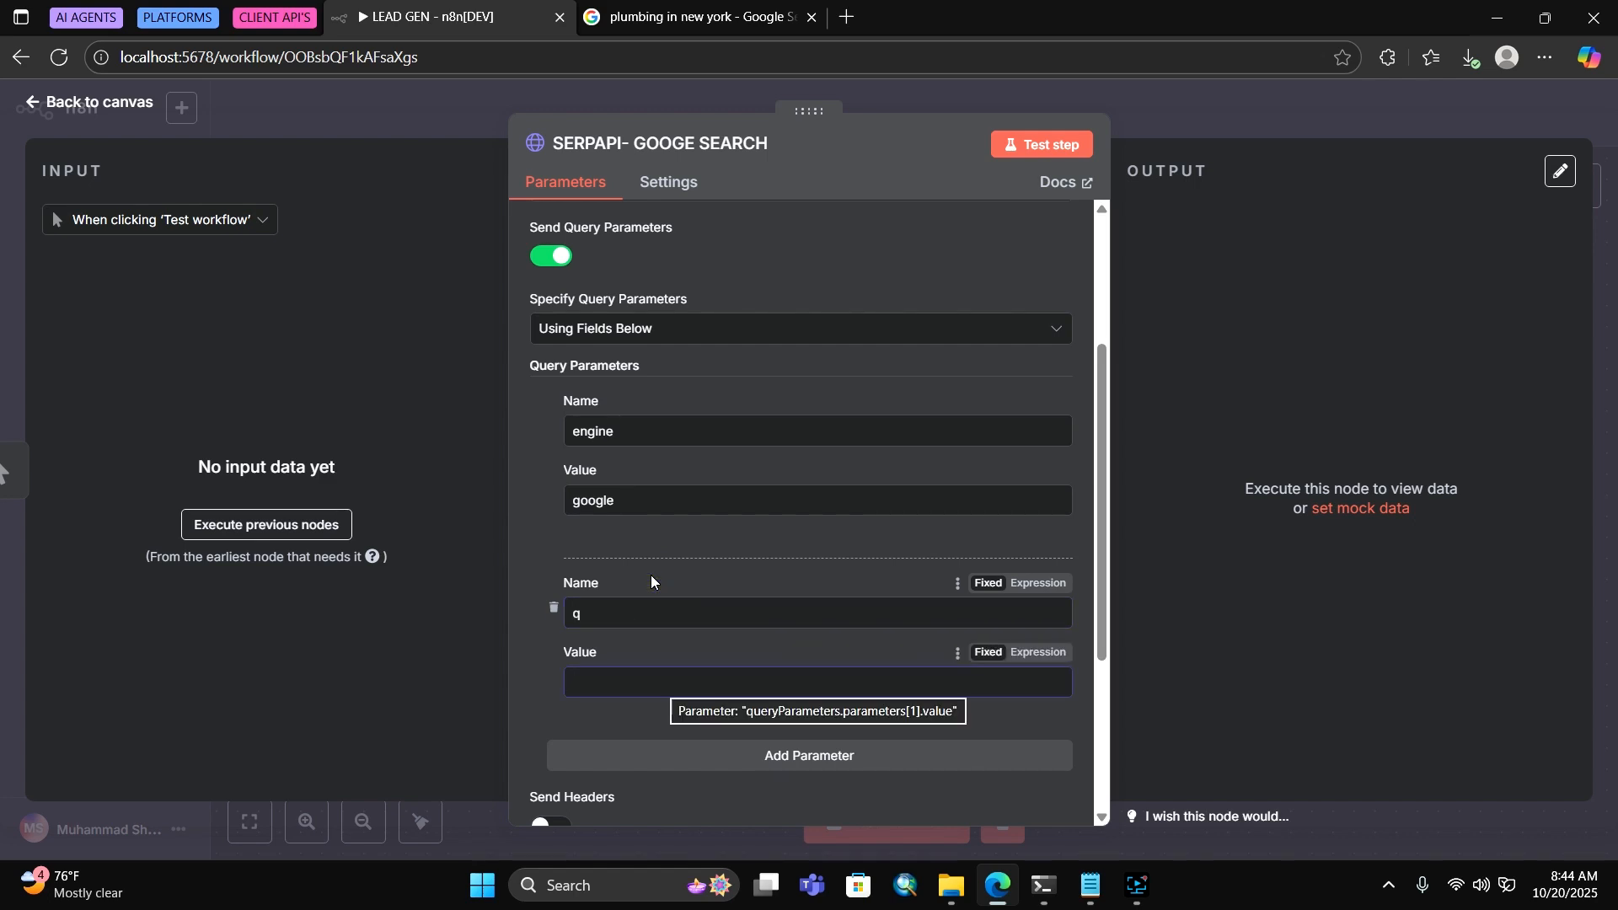
pyautogui.write('pl')
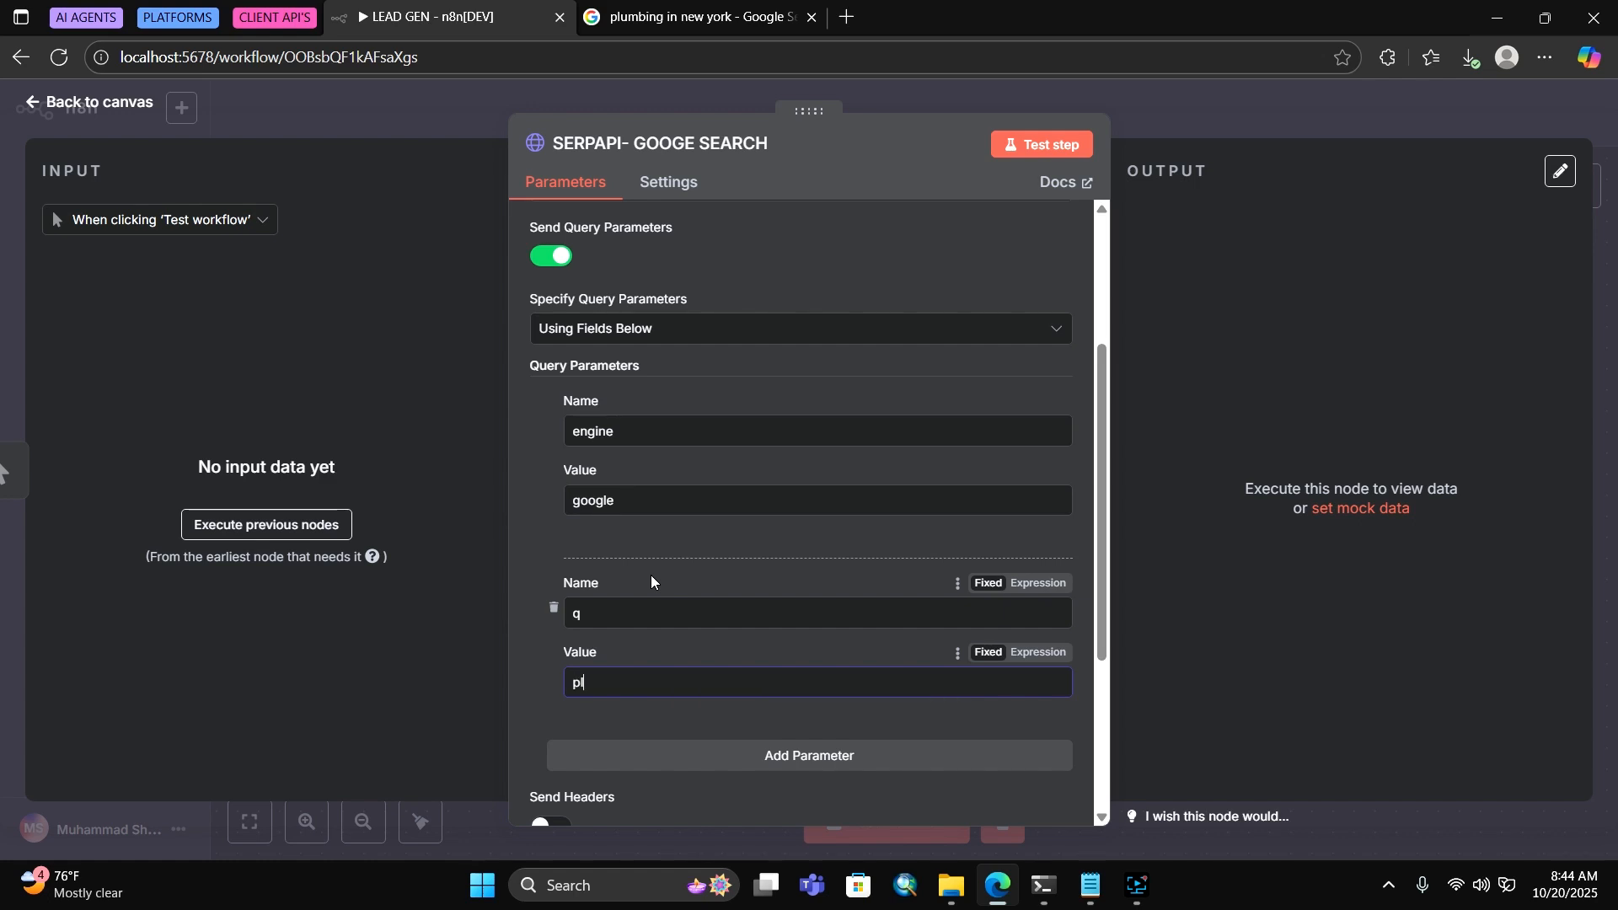
pyautogui.write('umbers in newyork')
pyautogui.scroll(-3, 750, 553)
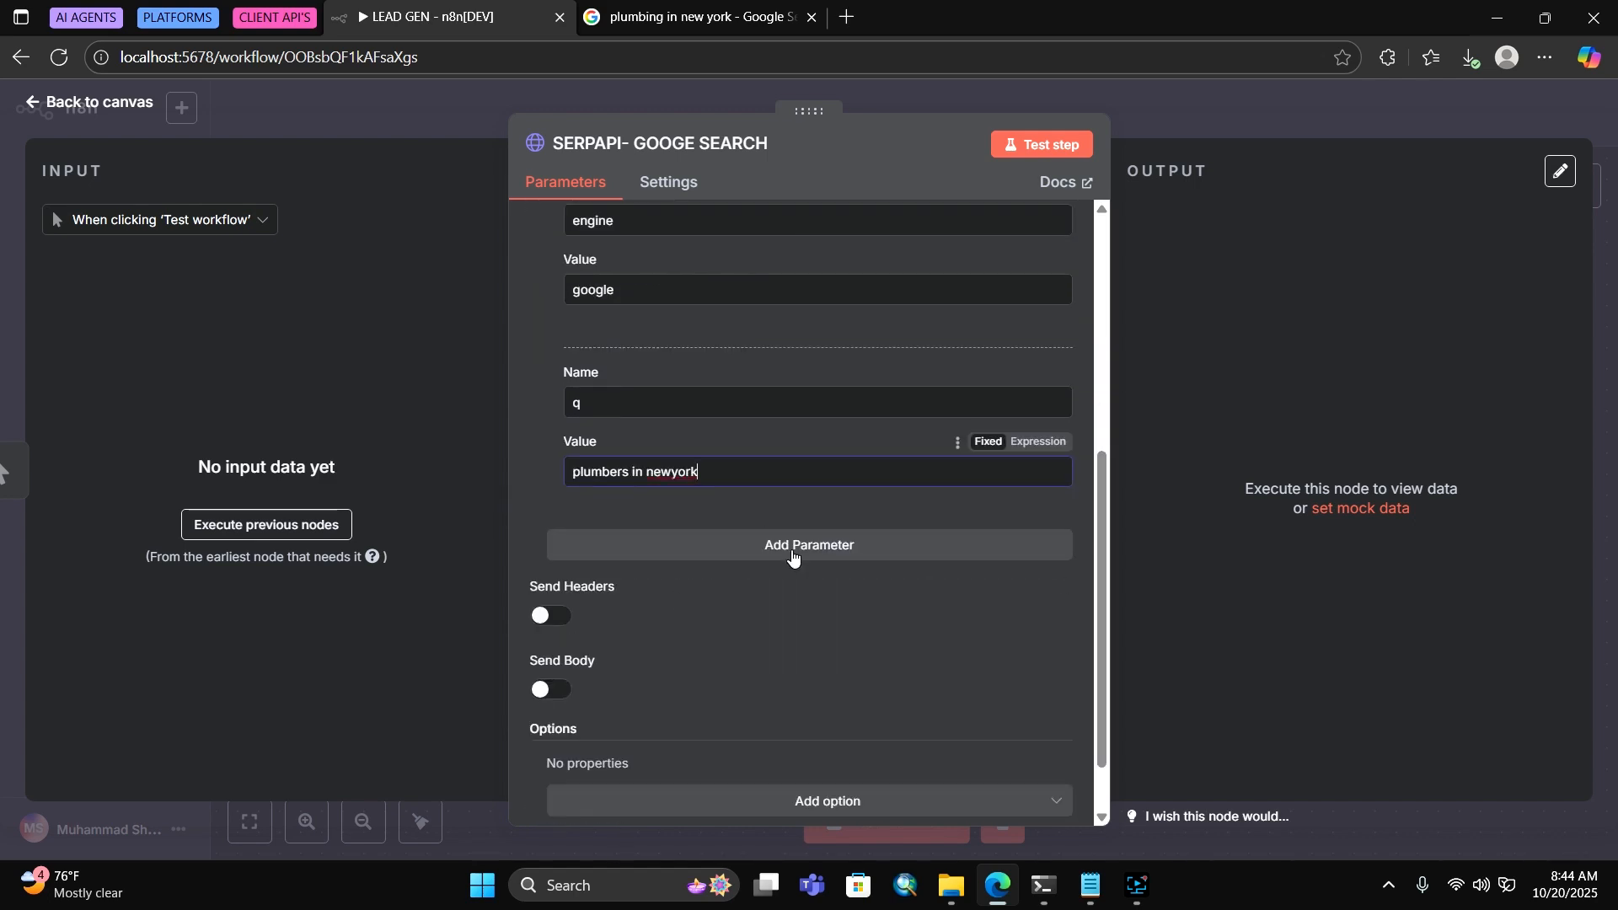
# Add the api_key and num=20 query parameters
pyautogui.click(693, 546)
pyautogui.click(670, 328)
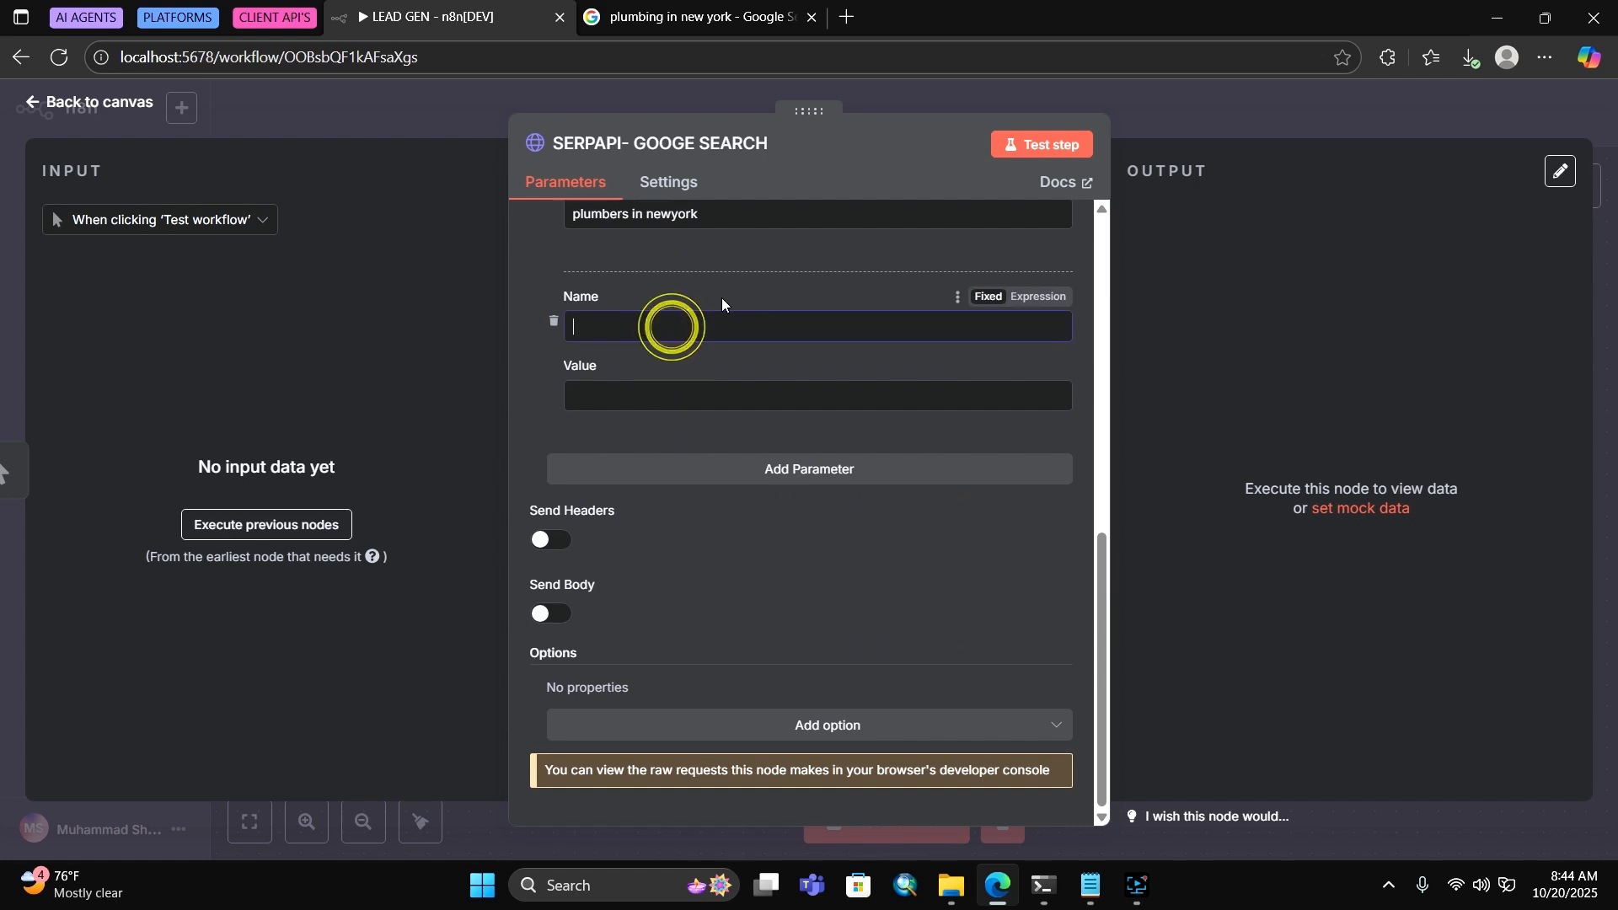
pyautogui.write('api')
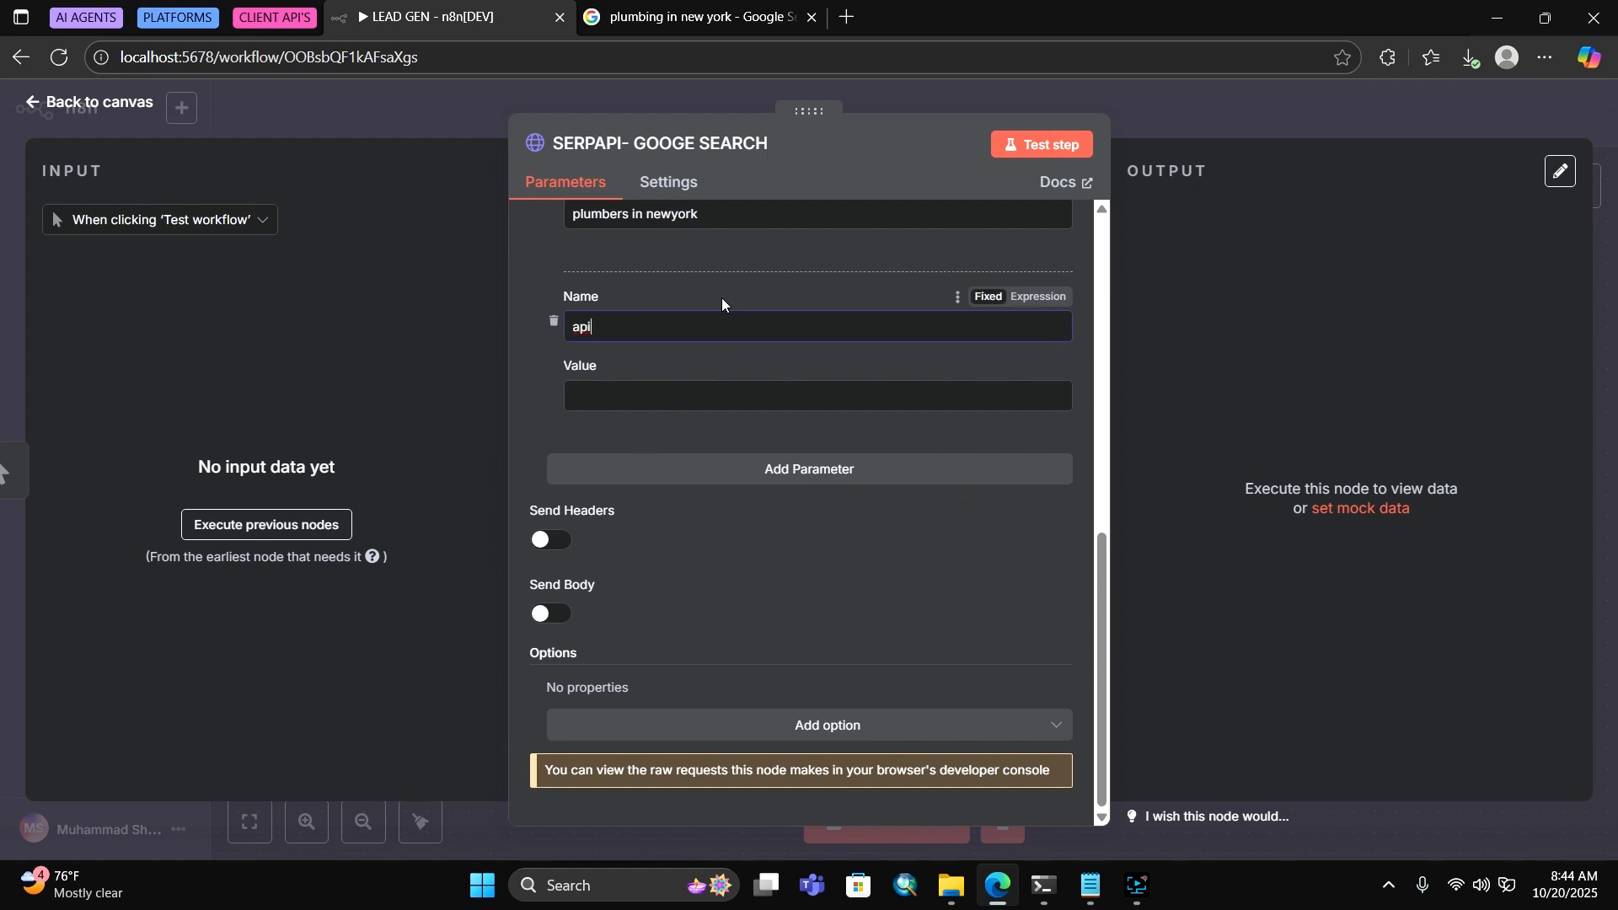
pyautogui.write('_key')
pyautogui.moveTo(627, 335); pyautogui.dragTo(560, 329)
pyautogui.click(590, 326)
pyautogui.click(621, 387)
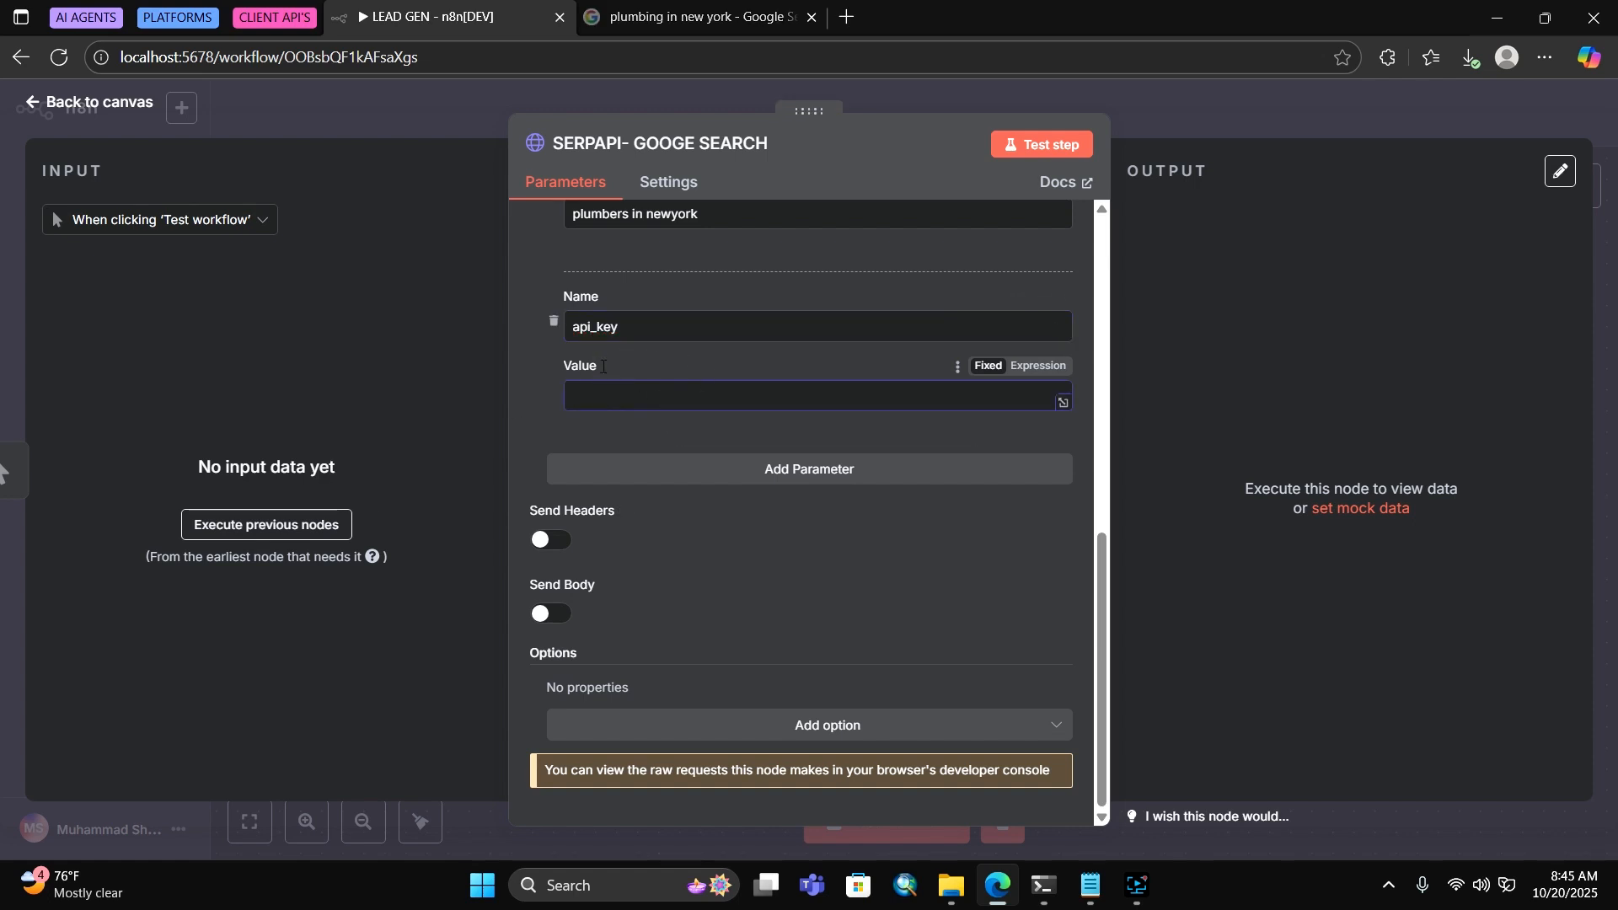
pyautogui.click(770, 469)
pyautogui.scroll(-2, 675, 334)
pyautogui.click(673, 334)
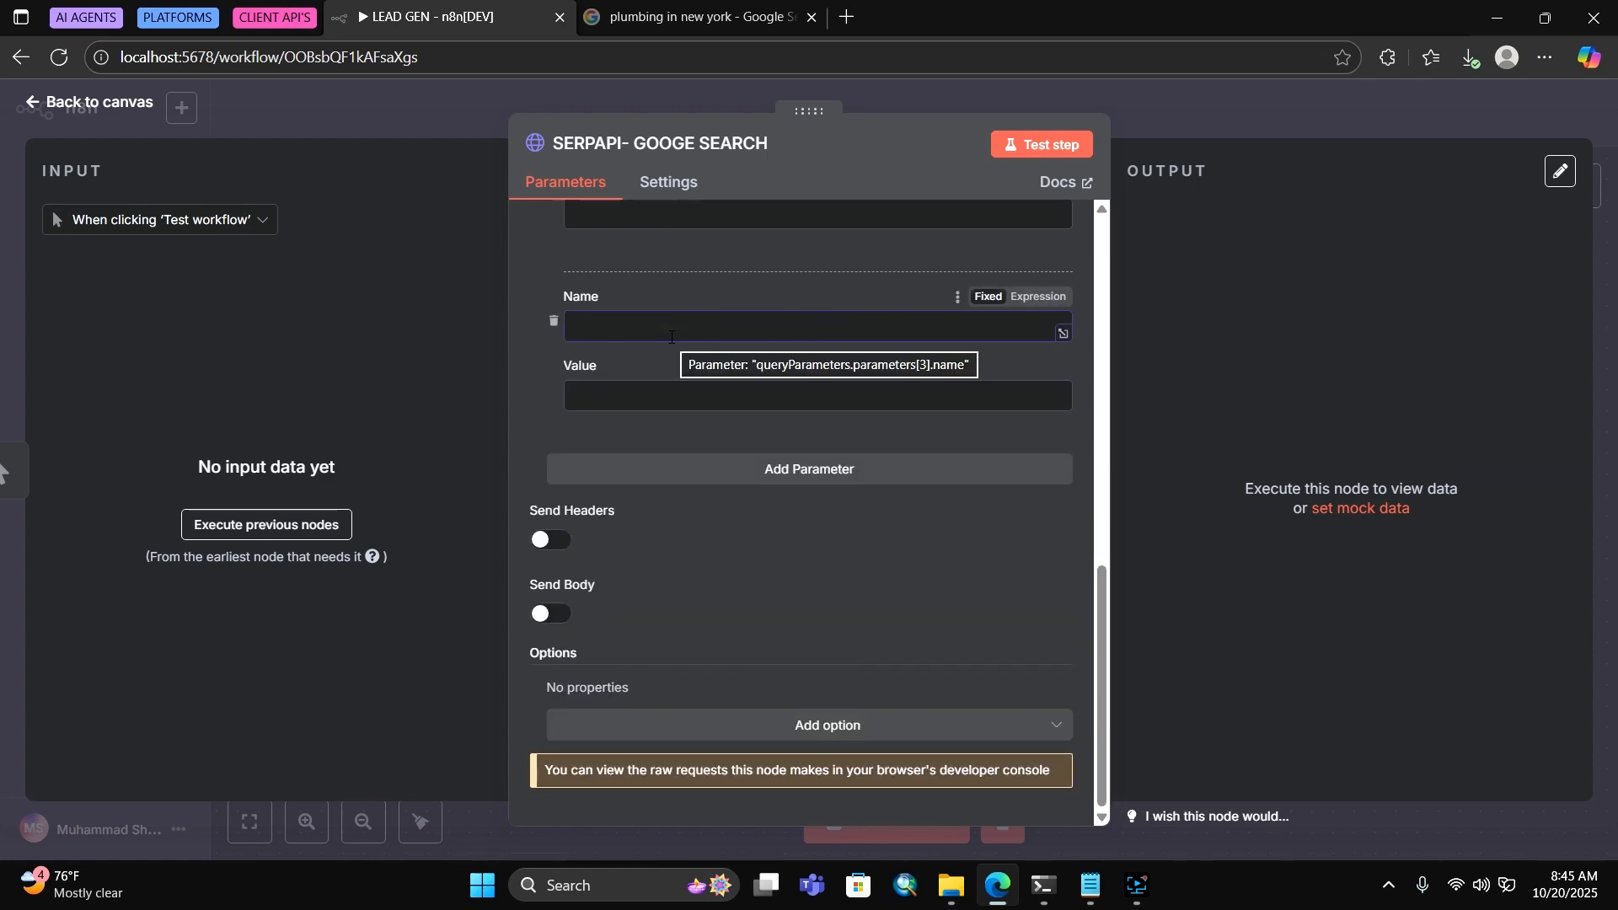
pyautogui.write('num')
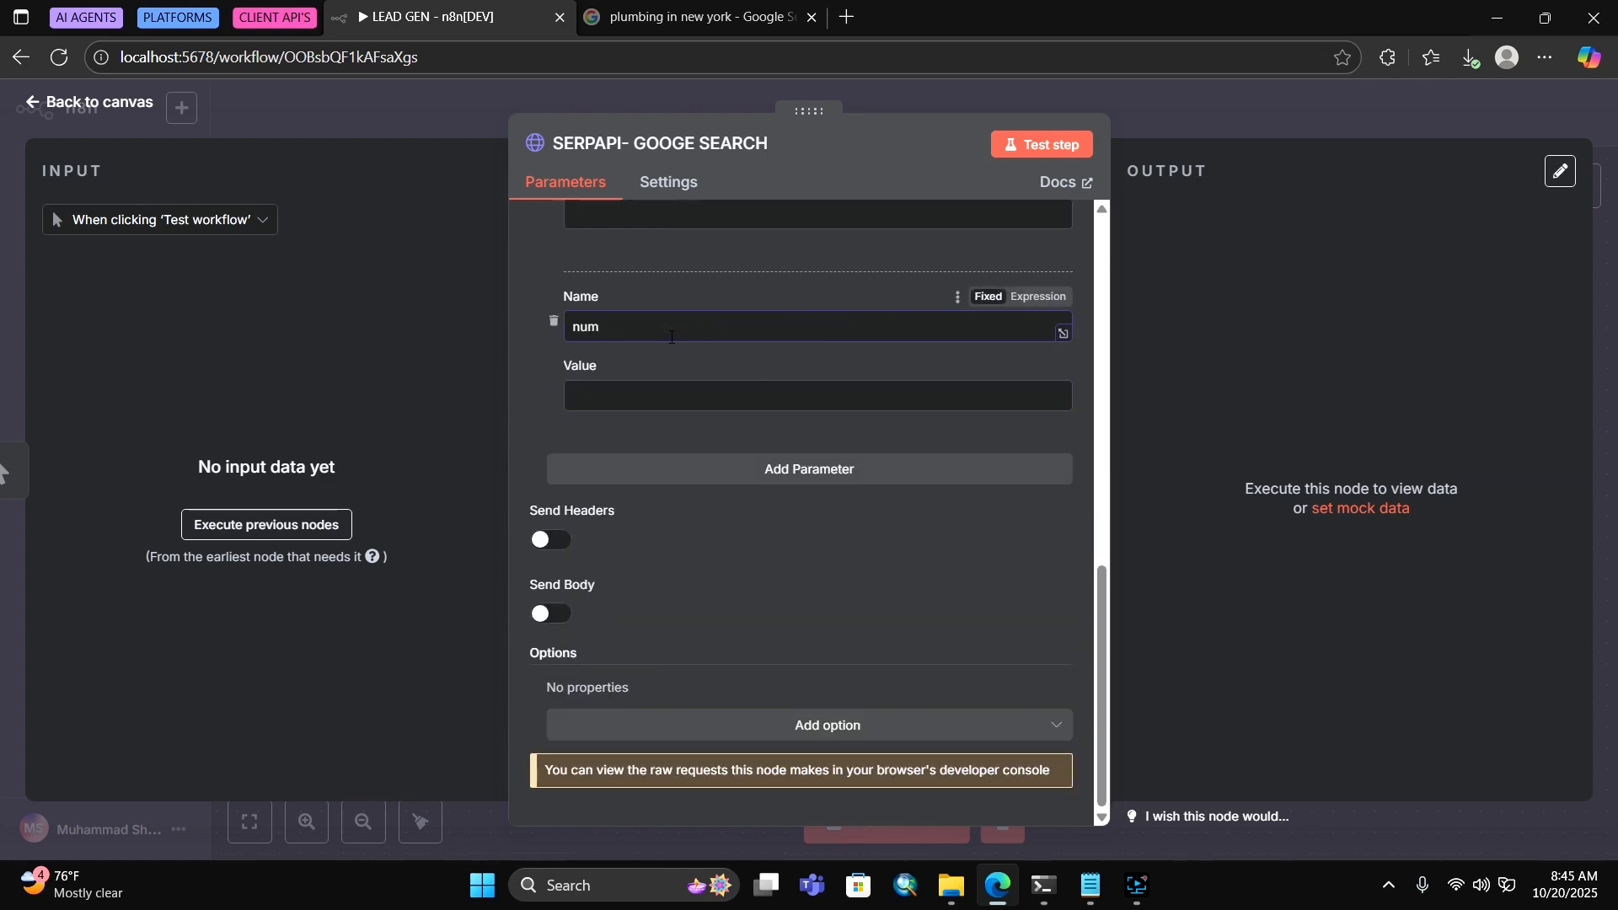
pyautogui.press('Tab')
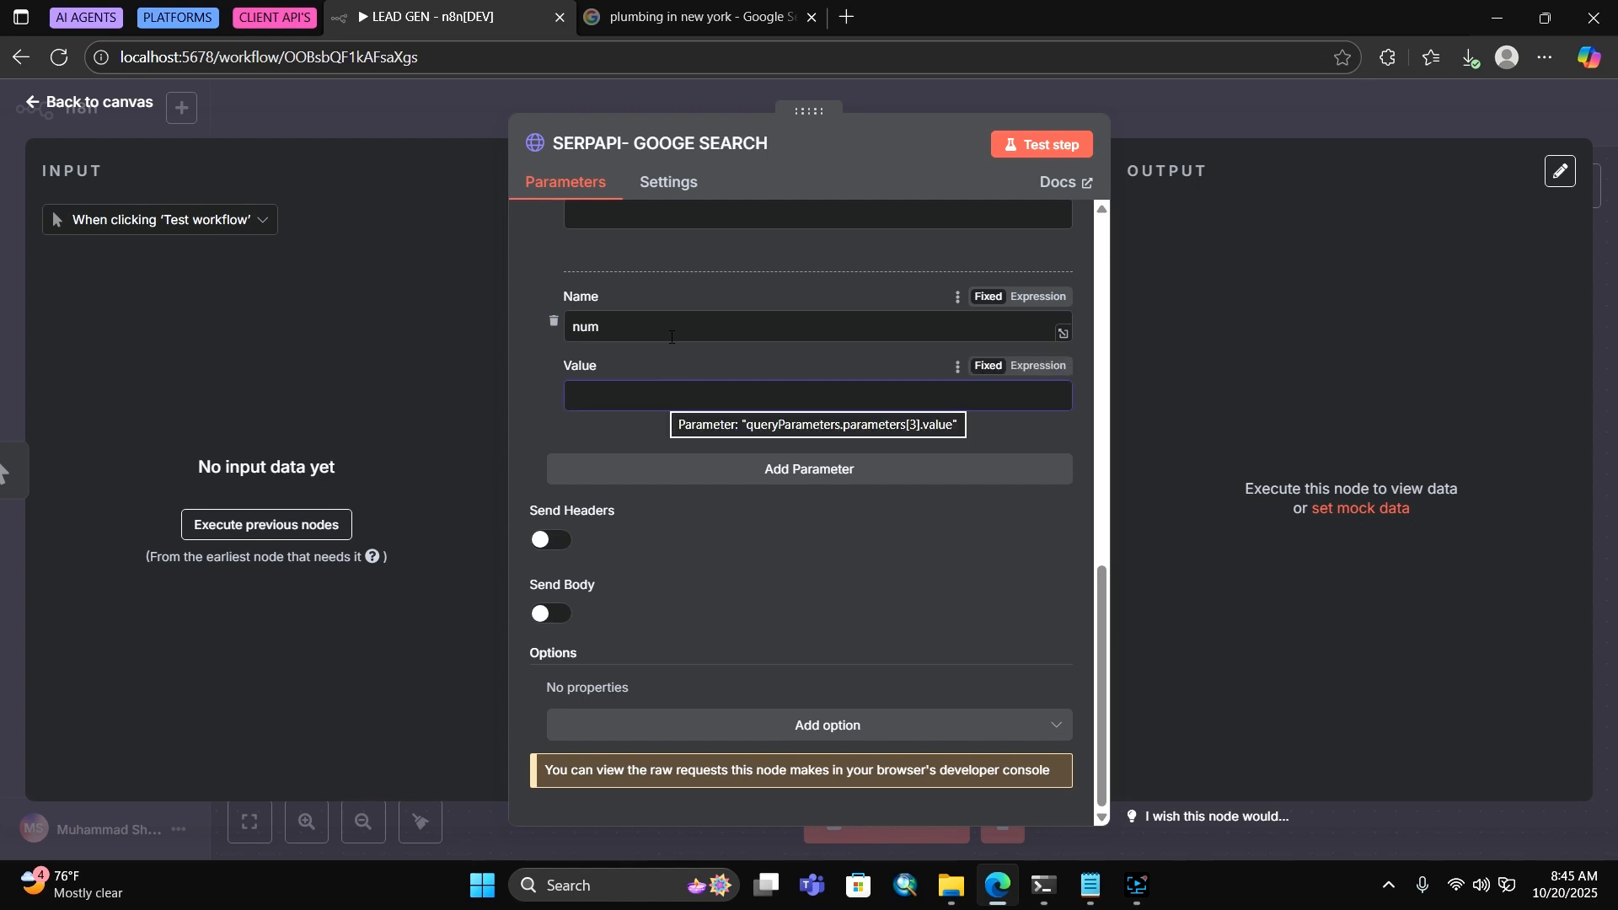
pyautogui.write('20')
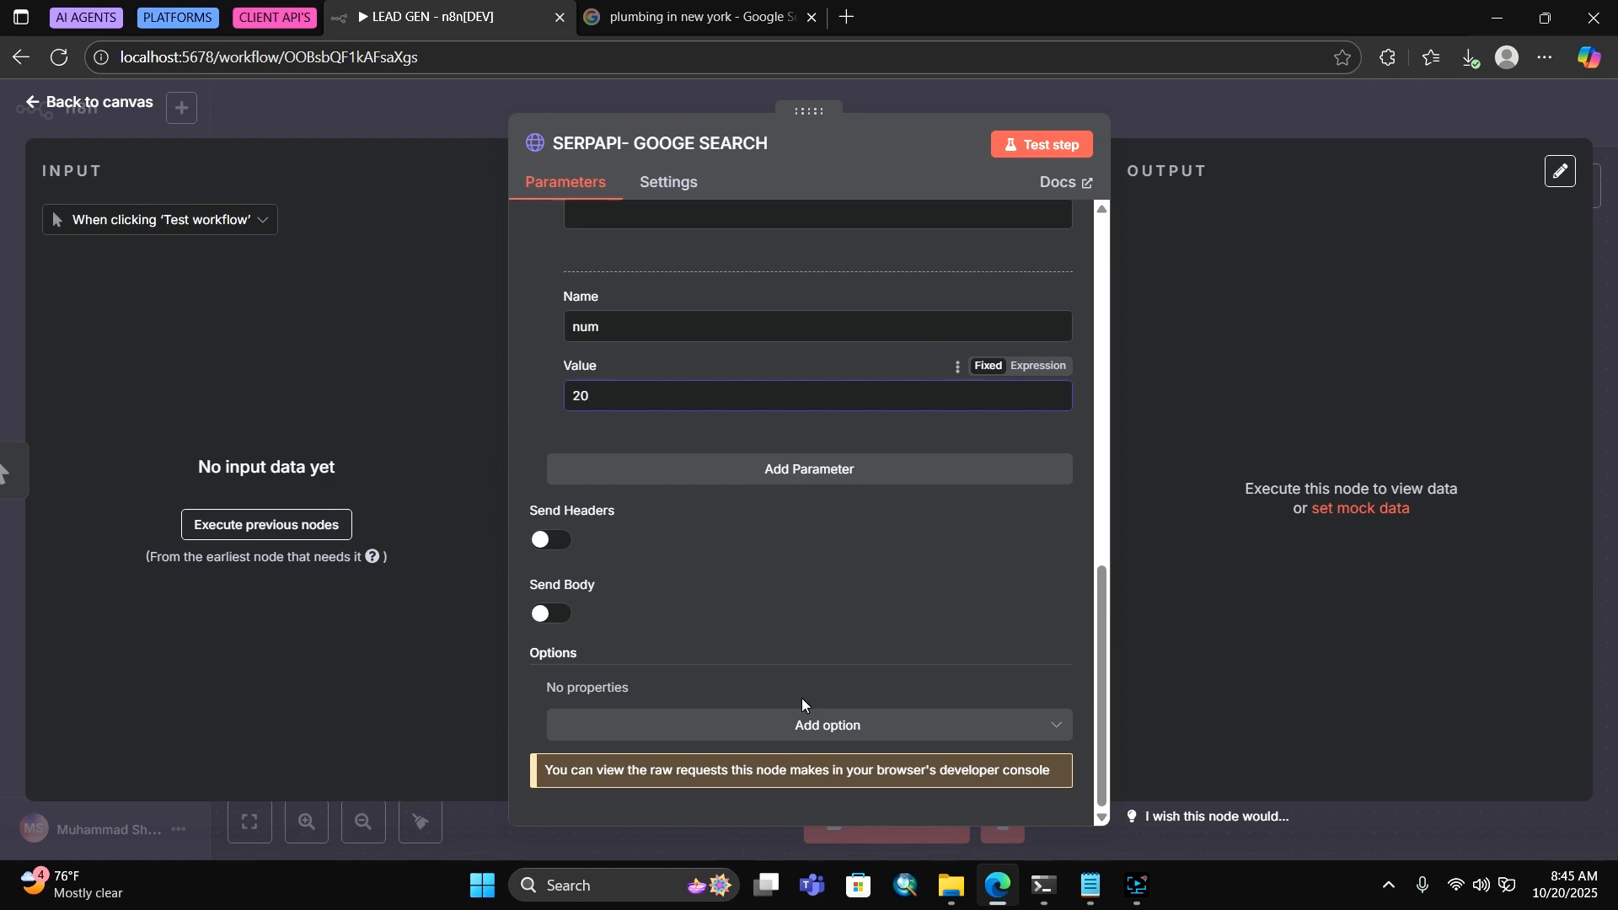
# Add the Response option and a Timeout option set to 30000
pyautogui.click(745, 725)
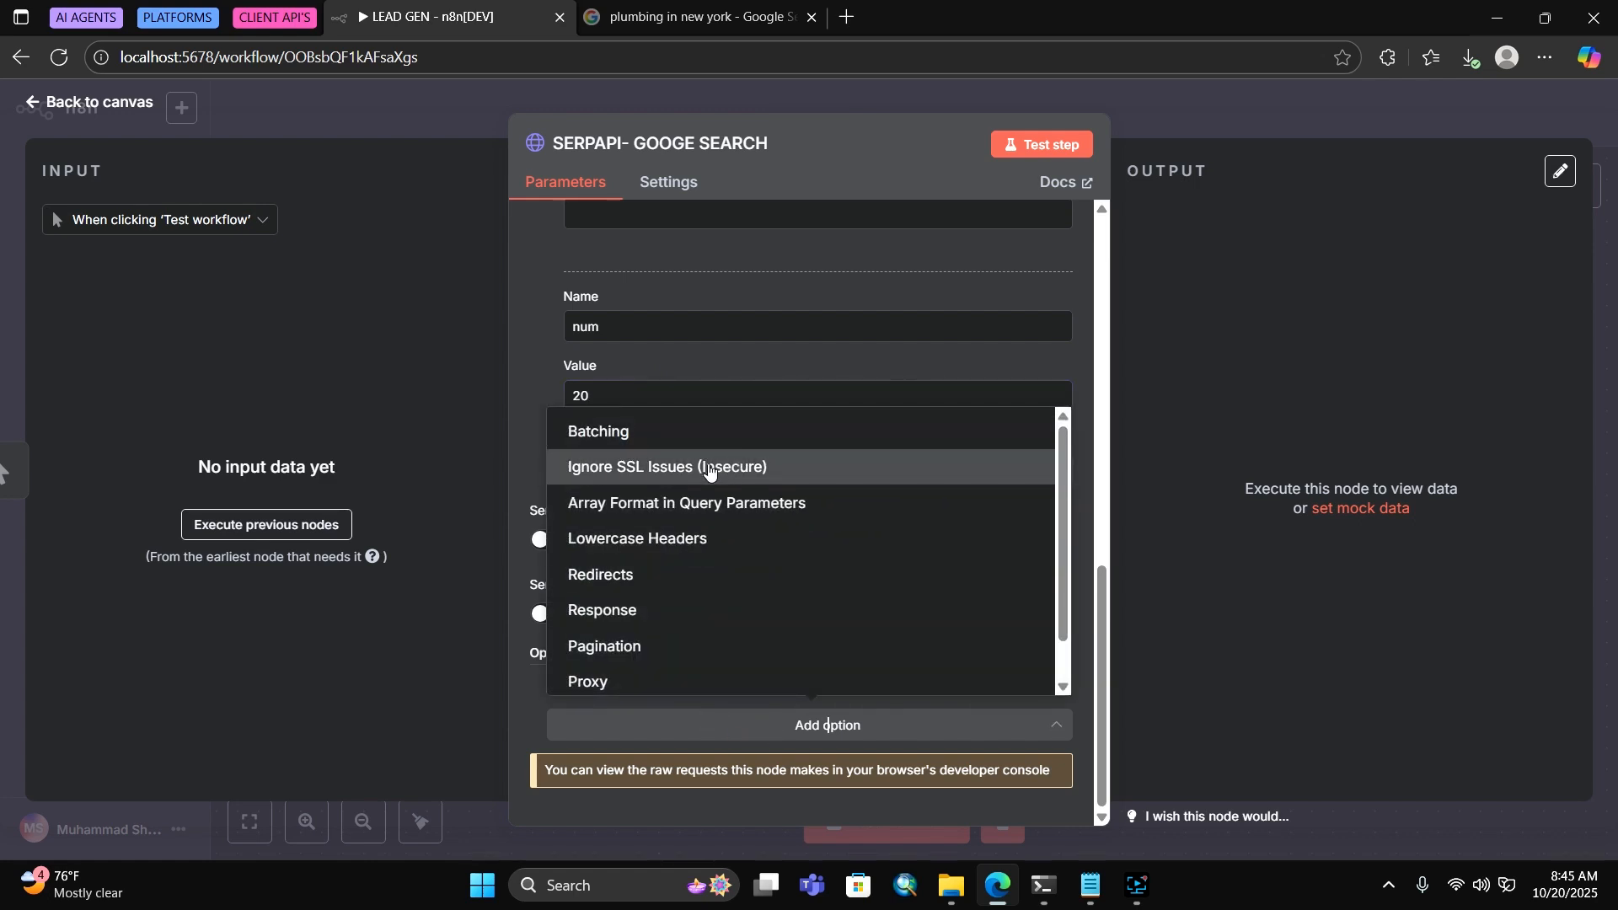
pyautogui.click(610, 610)
pyautogui.scroll(-1, 662, 580)
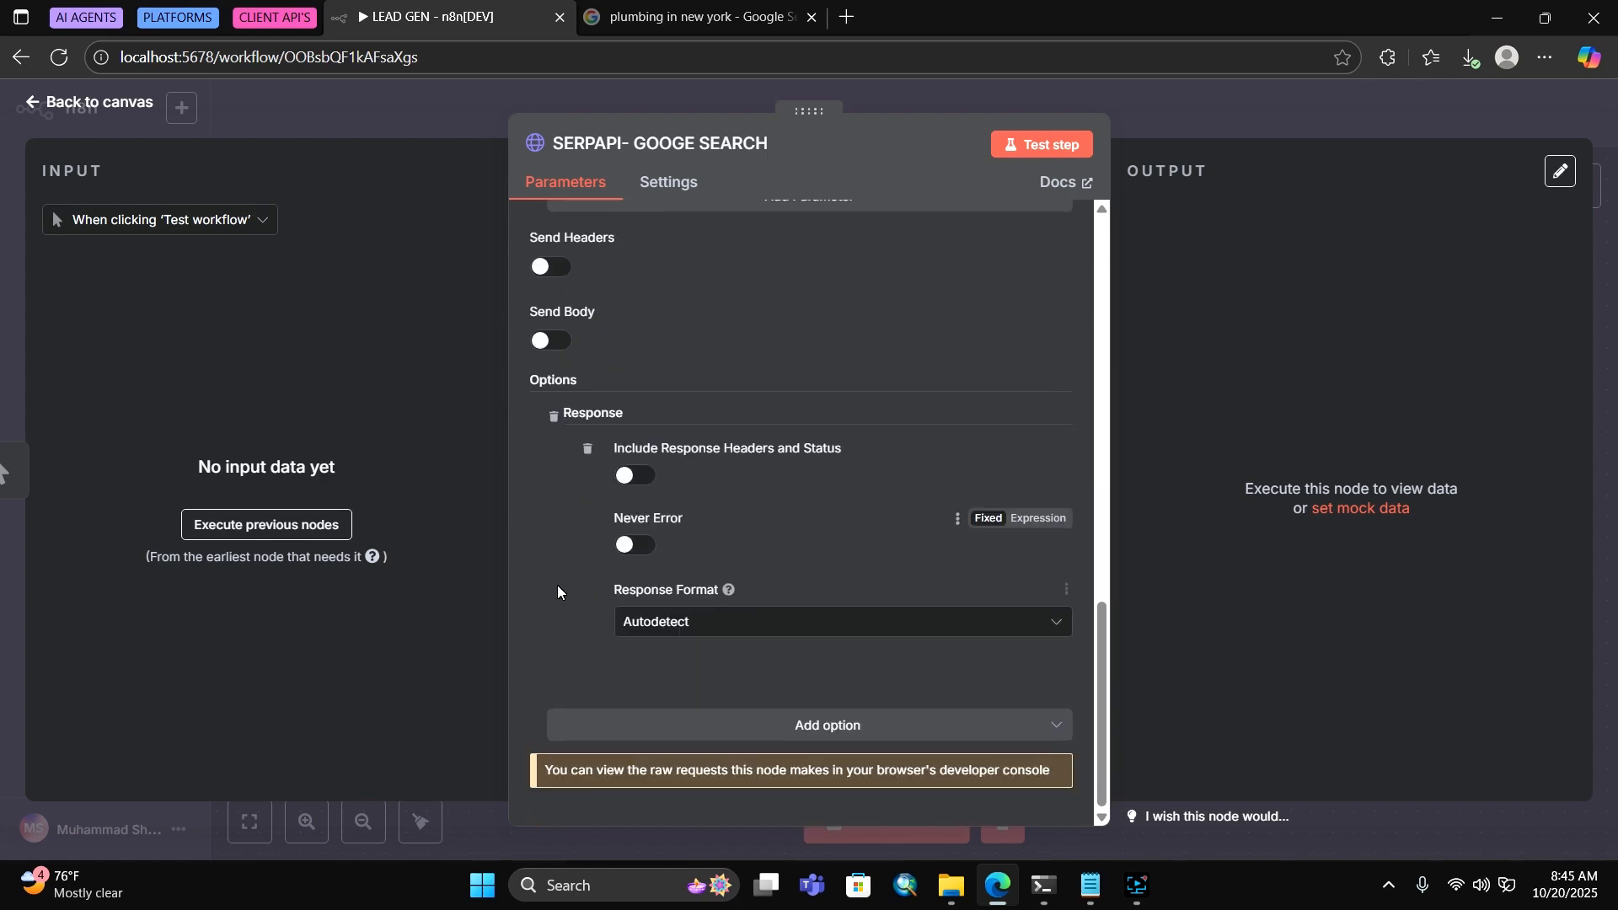
pyautogui.click(727, 723)
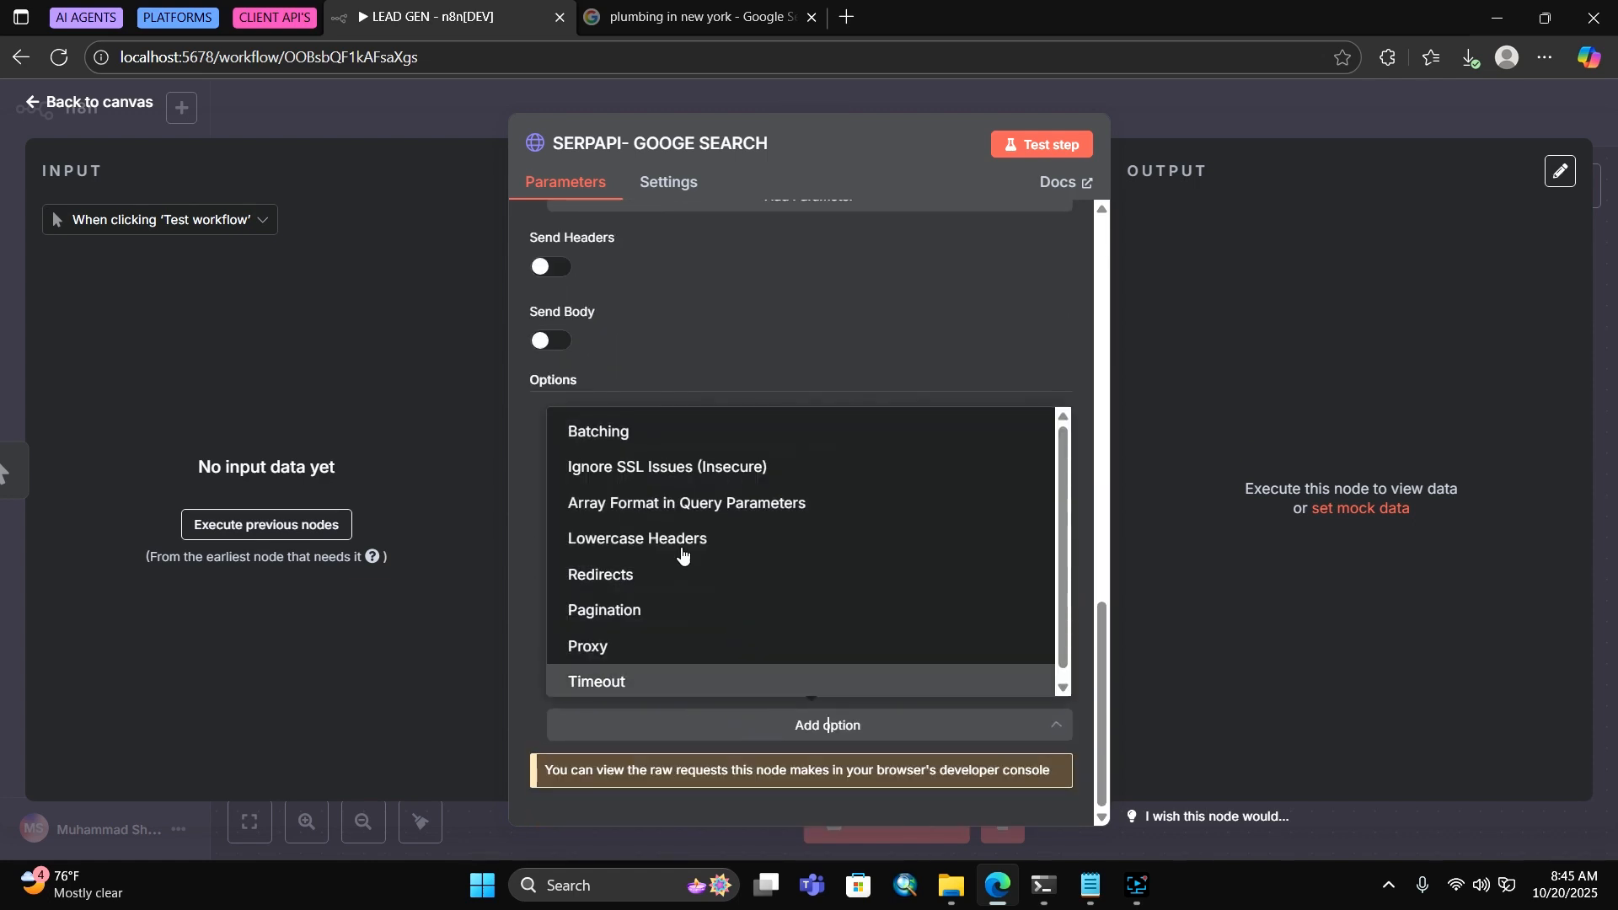
pyautogui.click(632, 684)
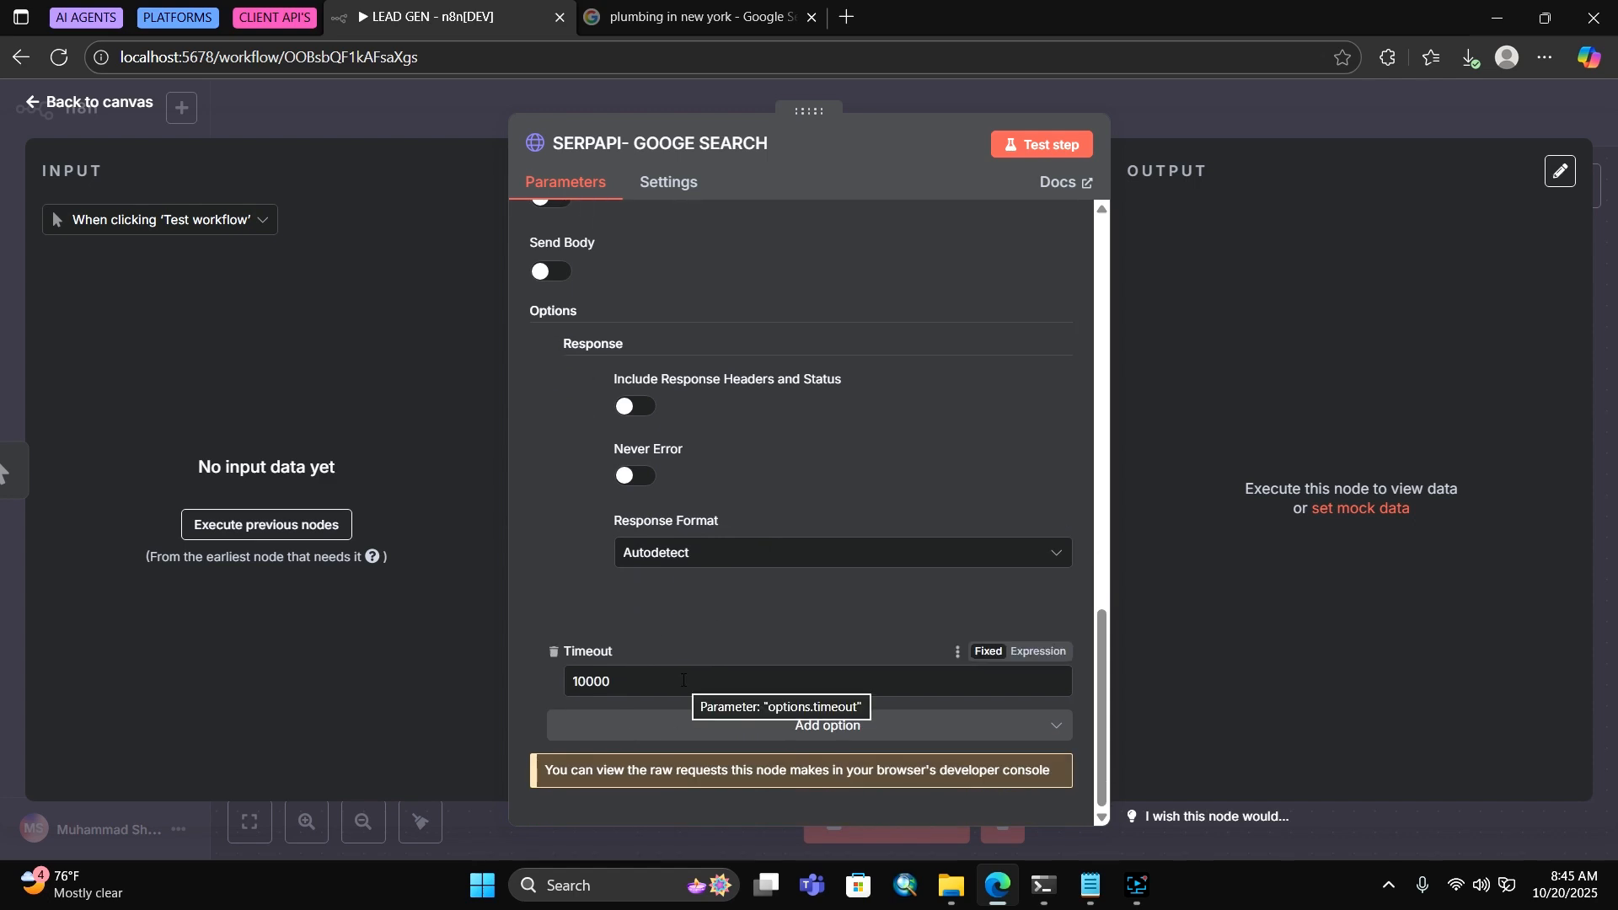
pyautogui.click(584, 679)
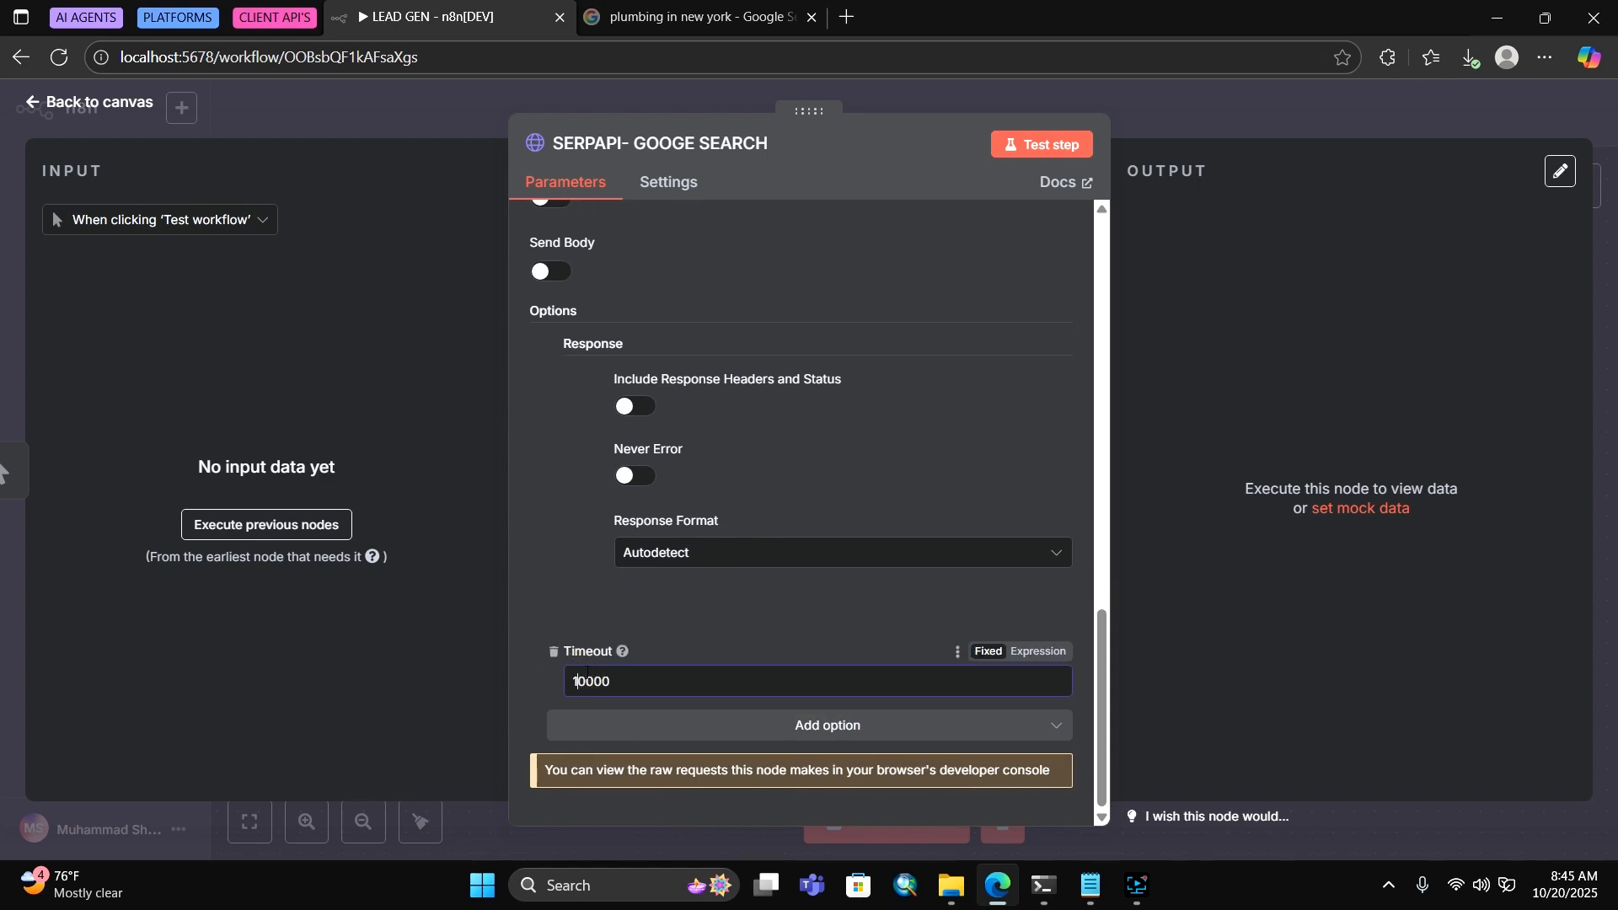
pyautogui.press('BackSpace')
pyautogui.write('3')
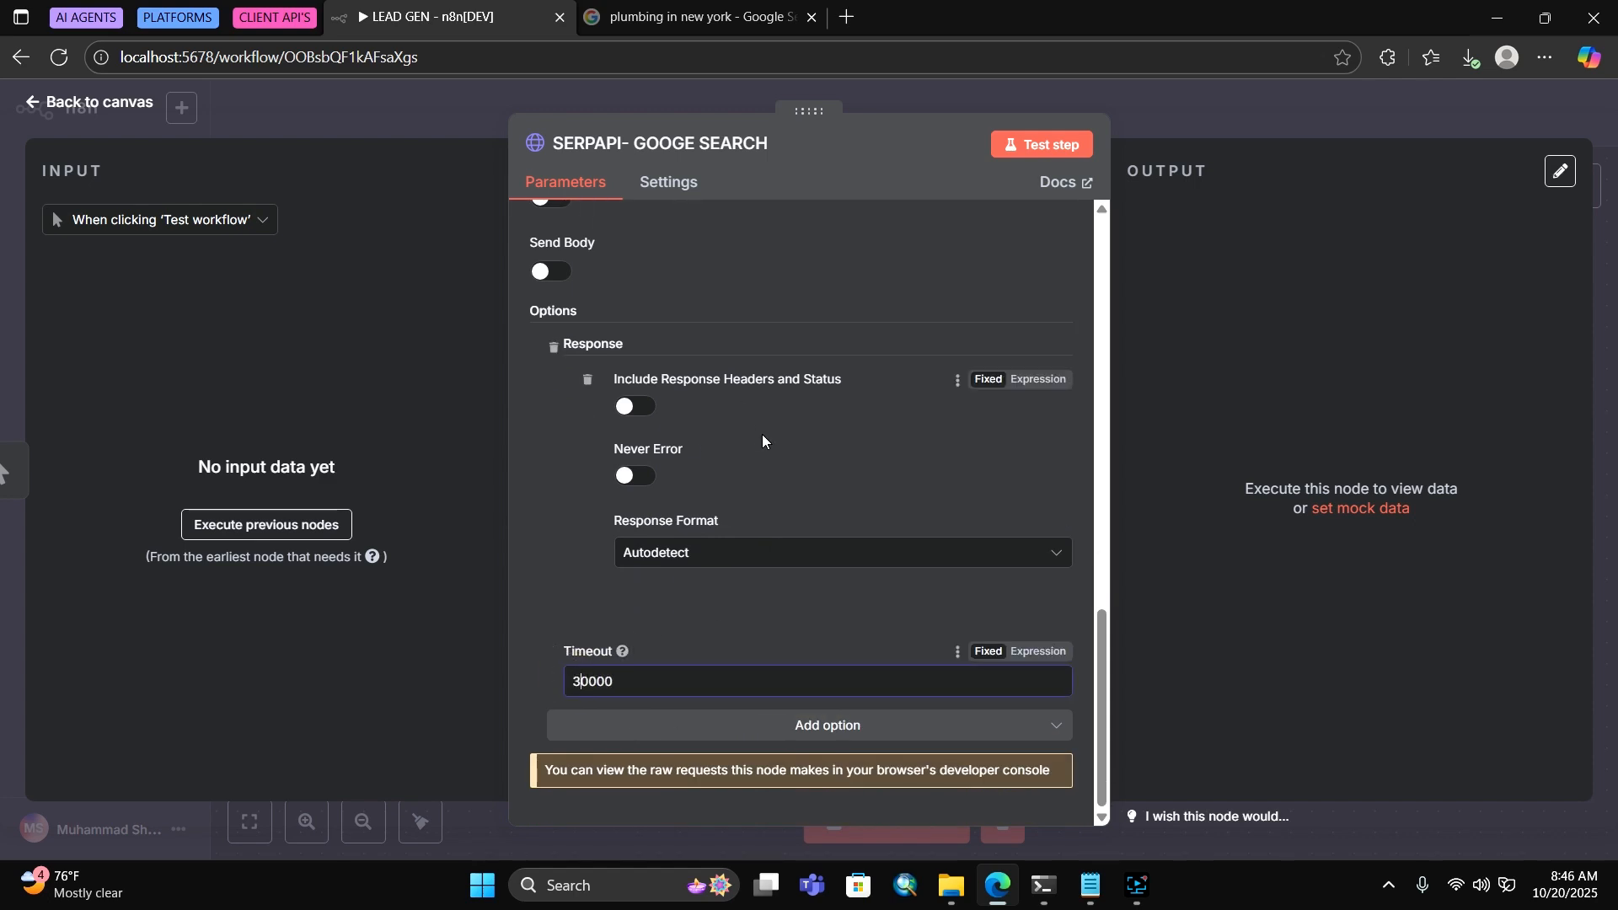
pyautogui.scroll(15, 811, 539)
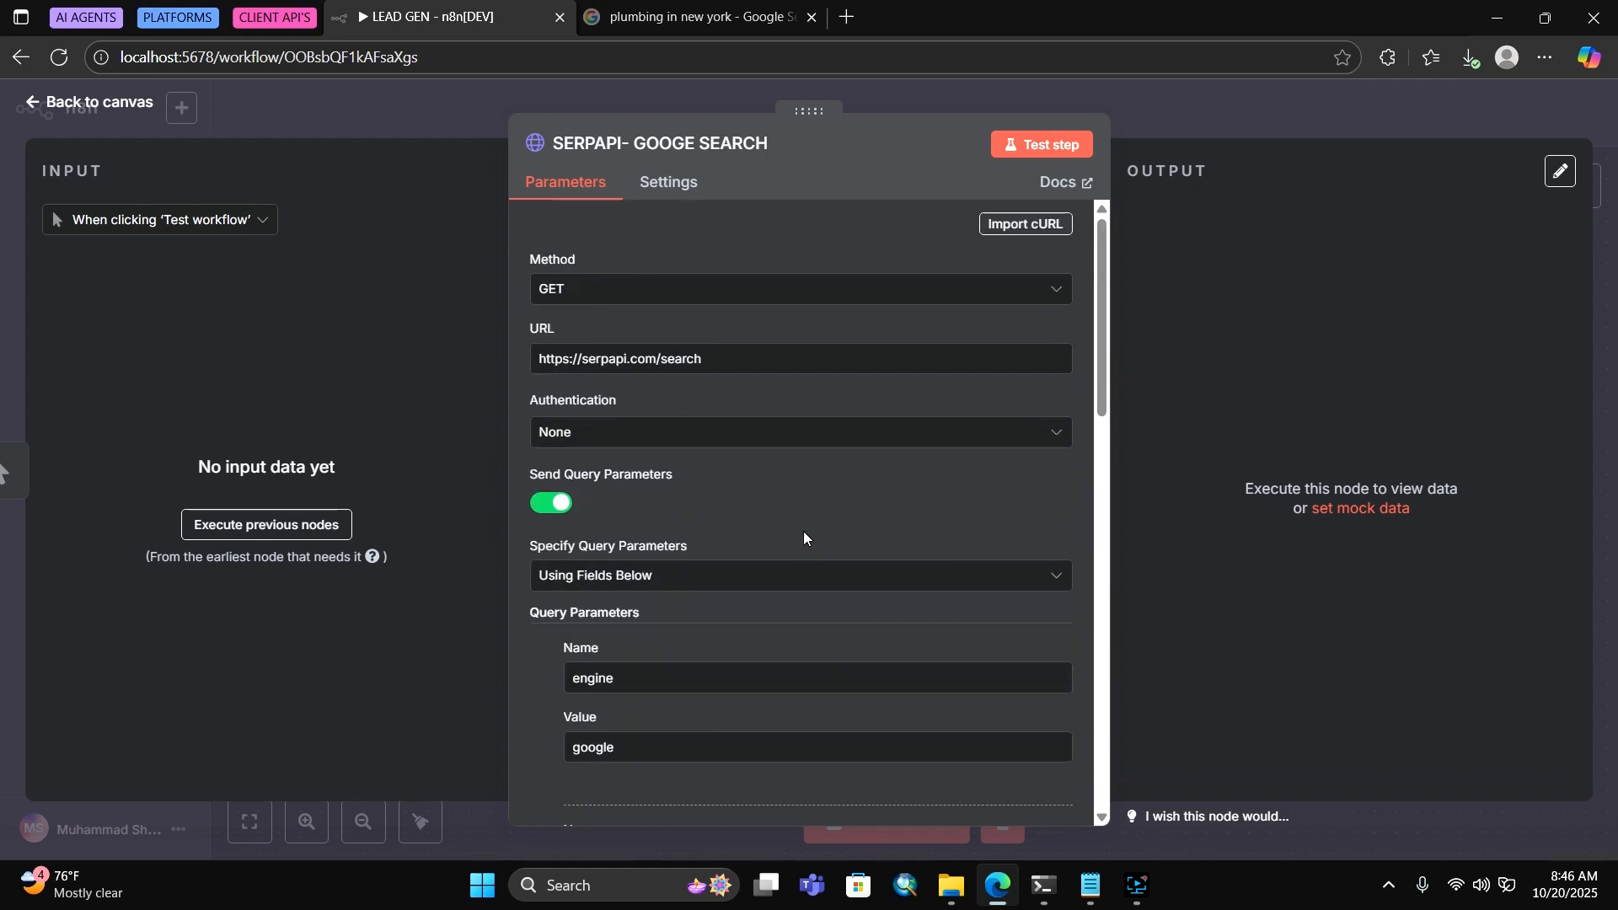
pyautogui.scroll(-7, 804, 538)
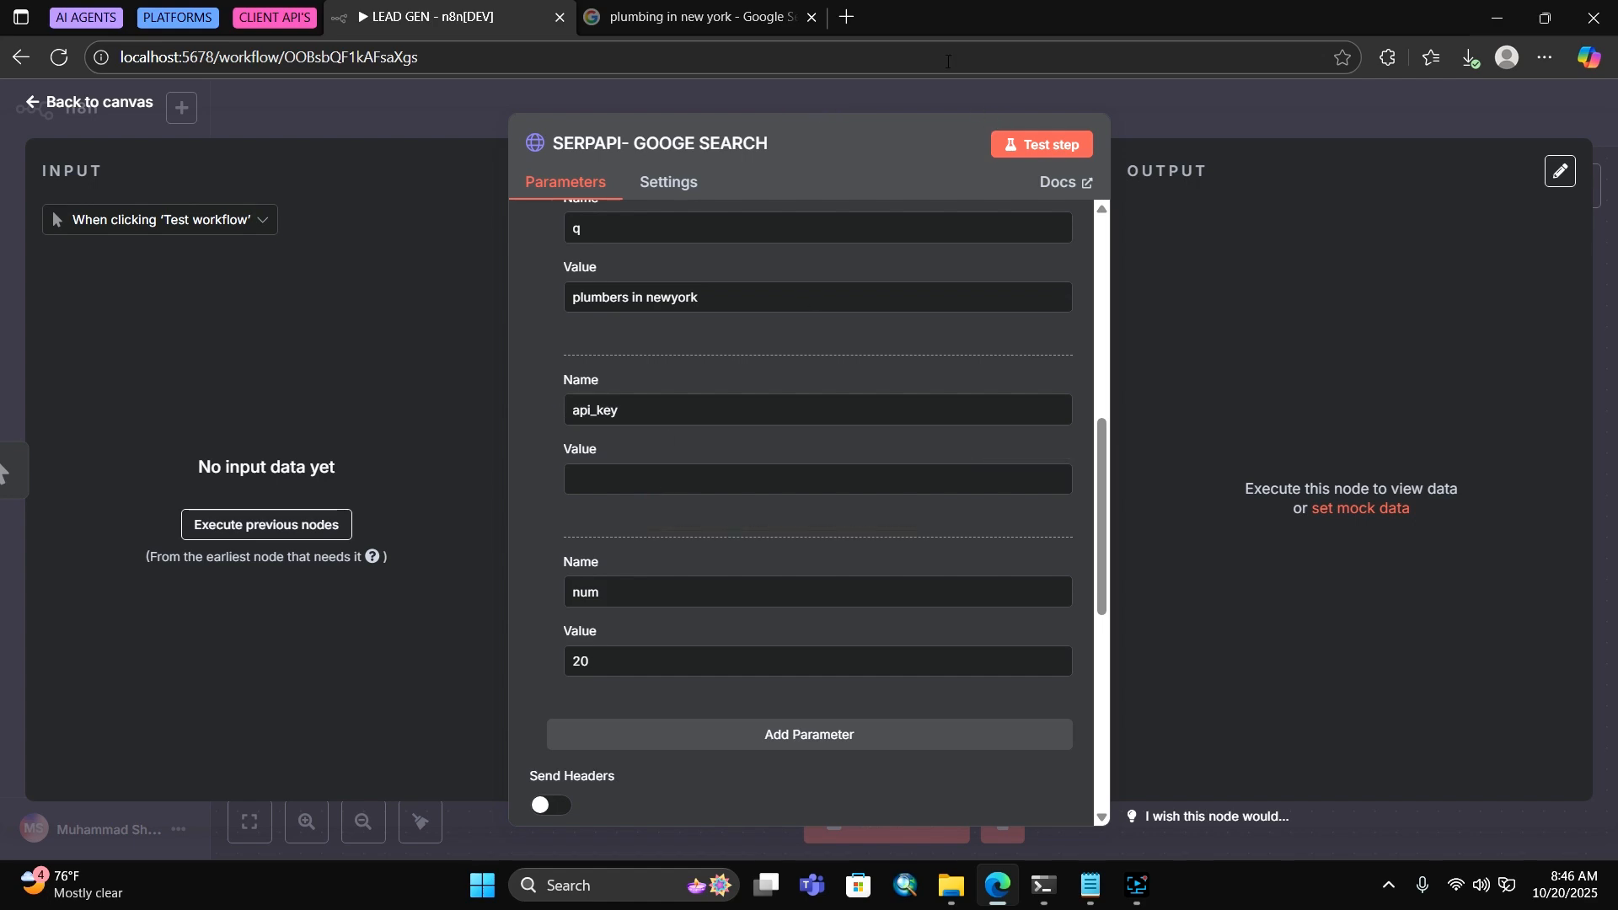
pyautogui.click(847, 17)
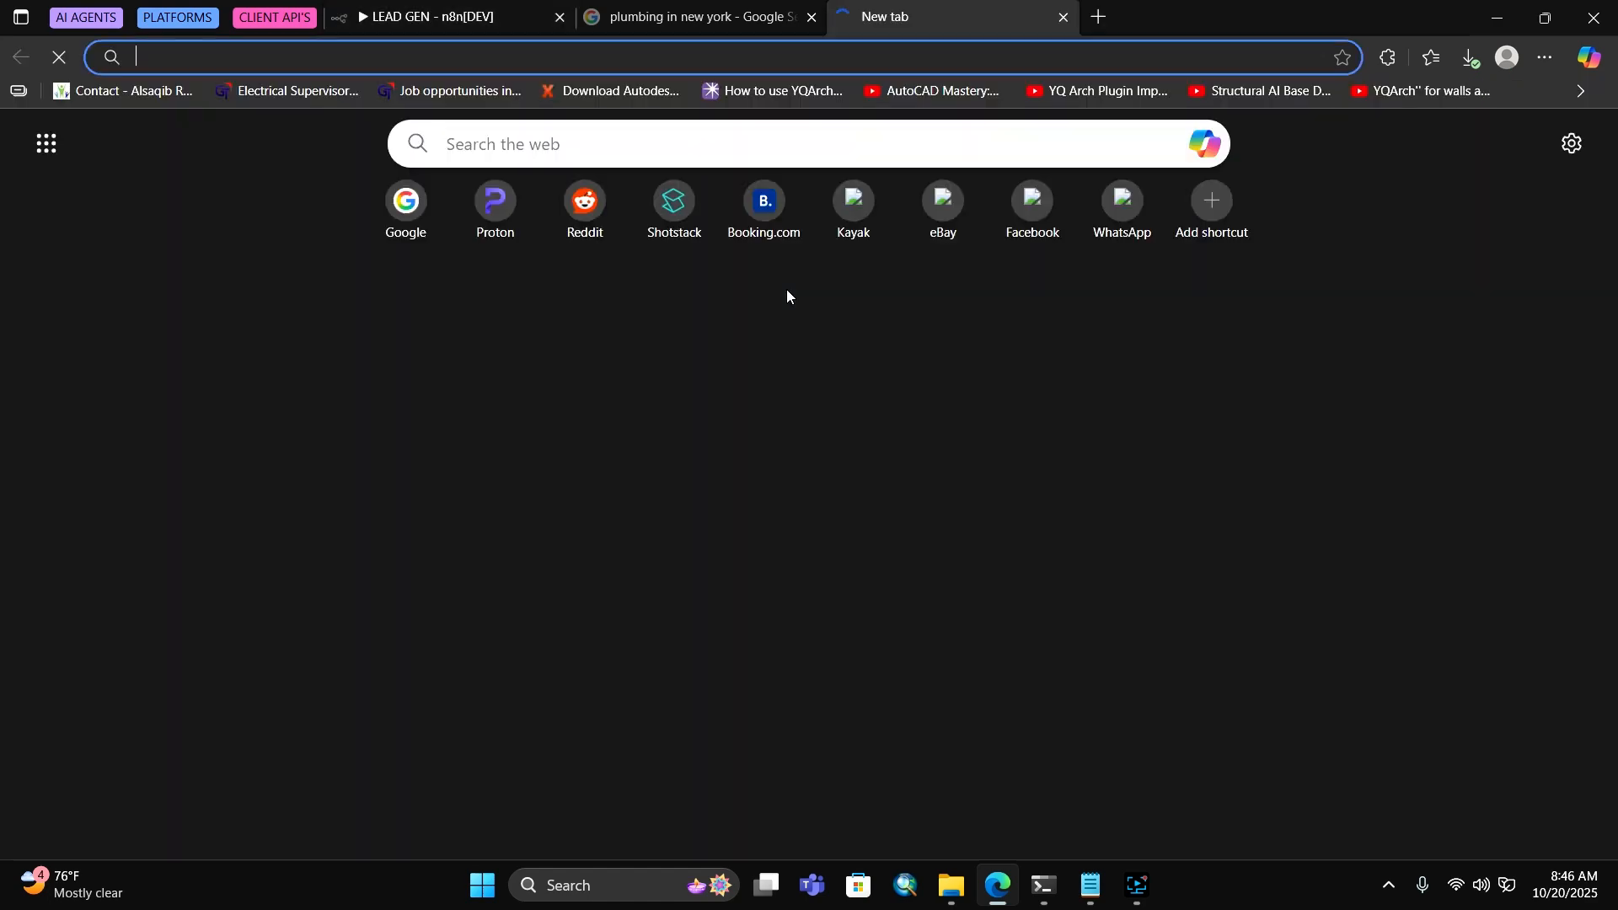
# Sign in to the SerpApi dashboard with Google and copy the private API key
pyautogui.write('serpapi.com/dashboard')
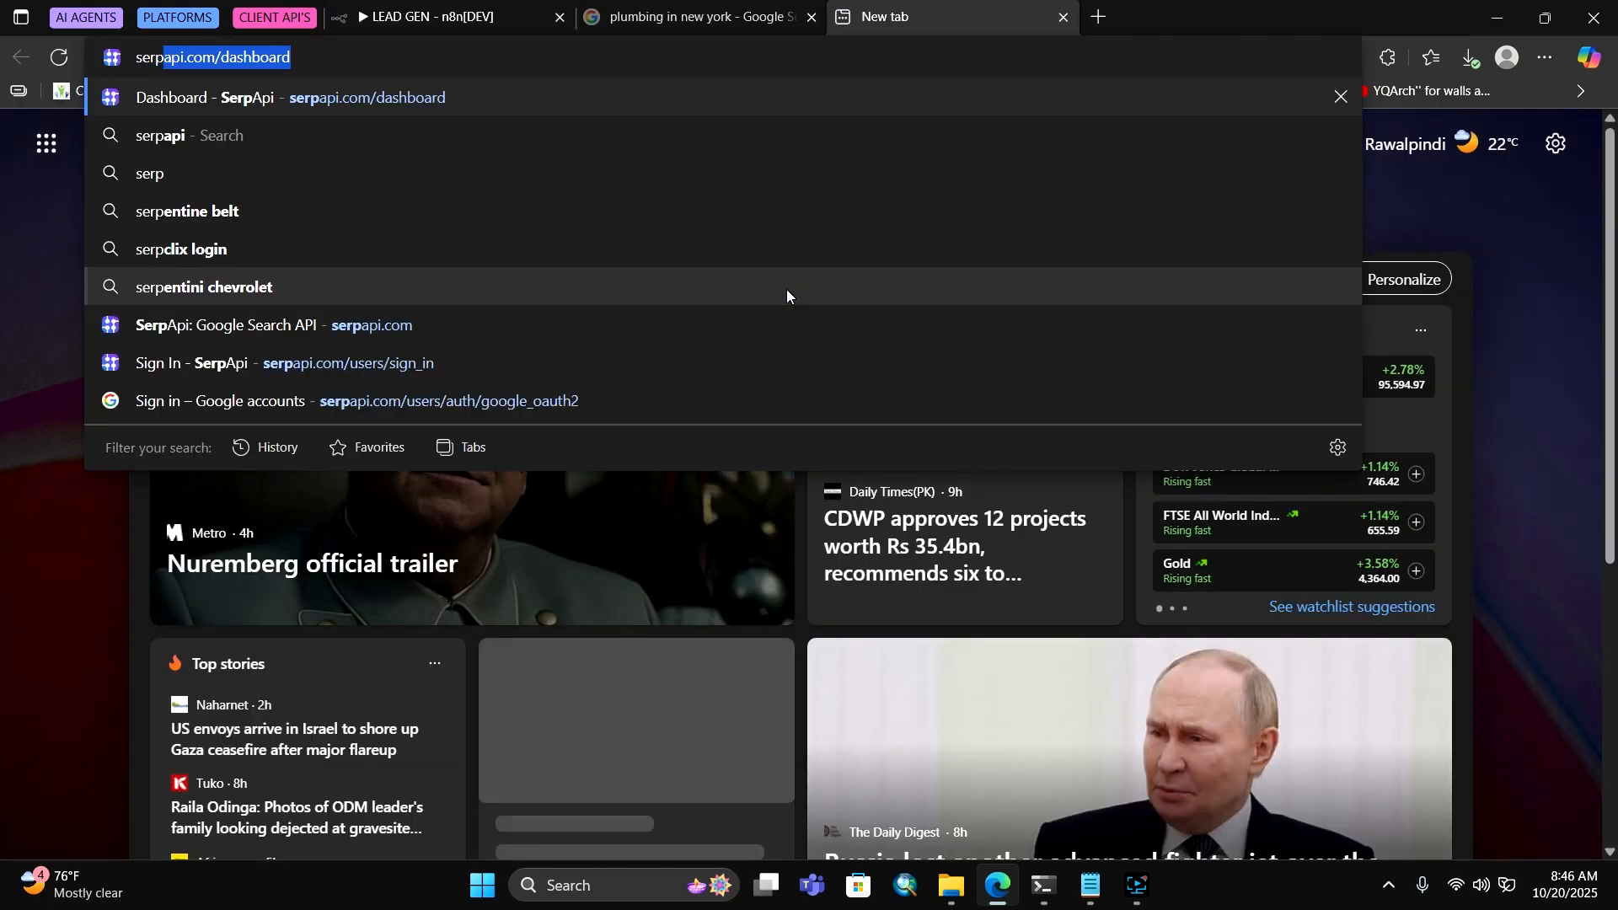
pyautogui.click(695, 99)
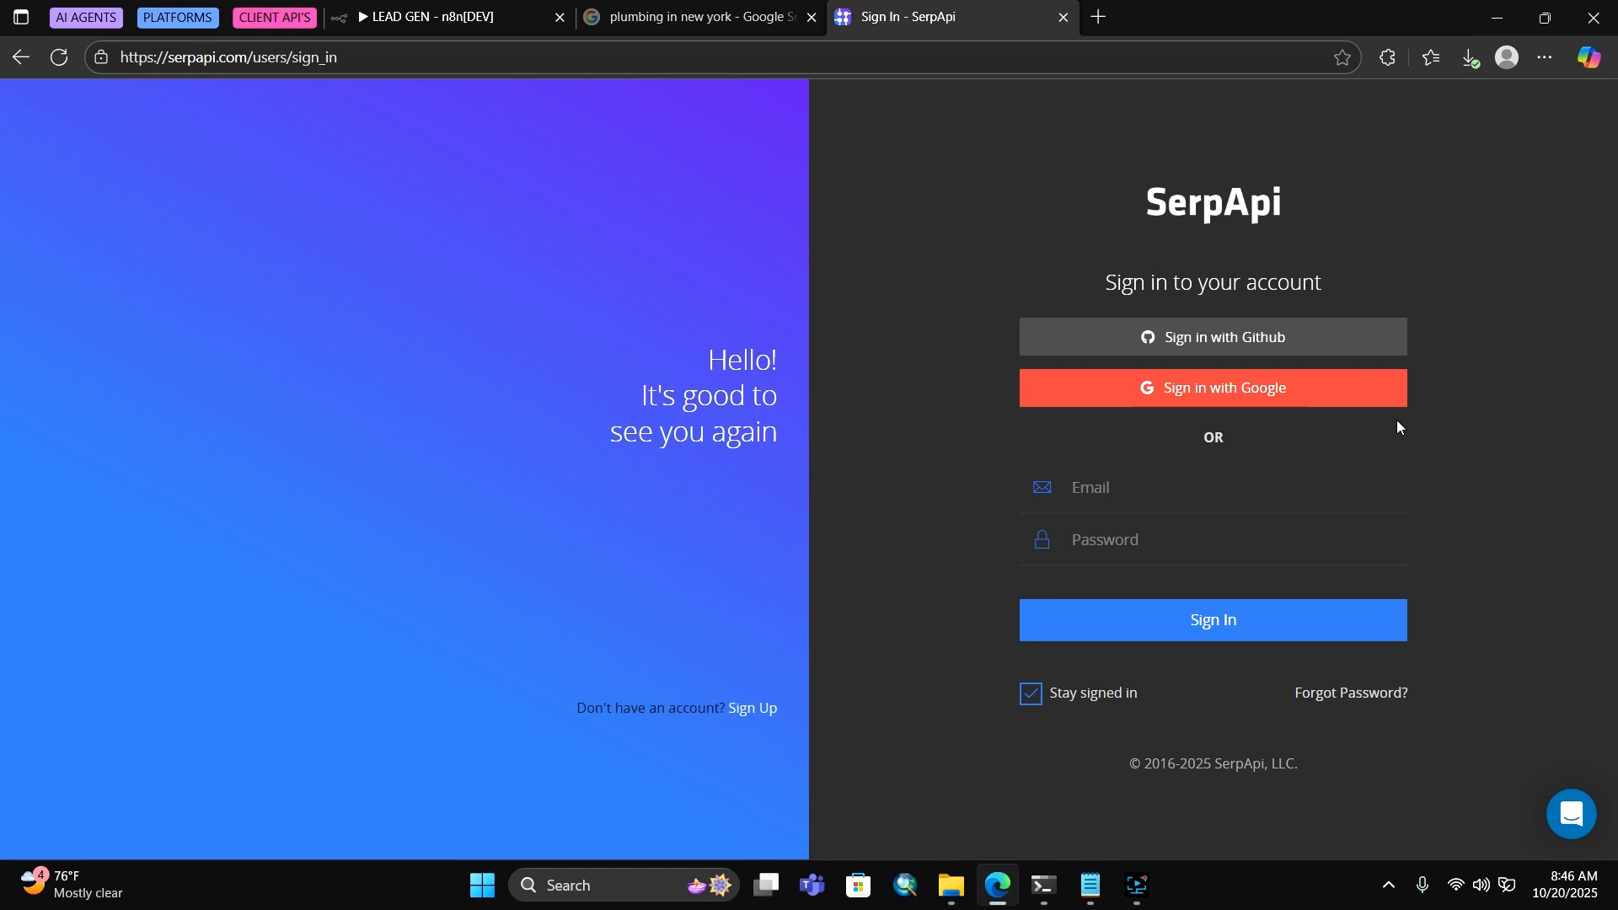
pyautogui.click(1267, 389)
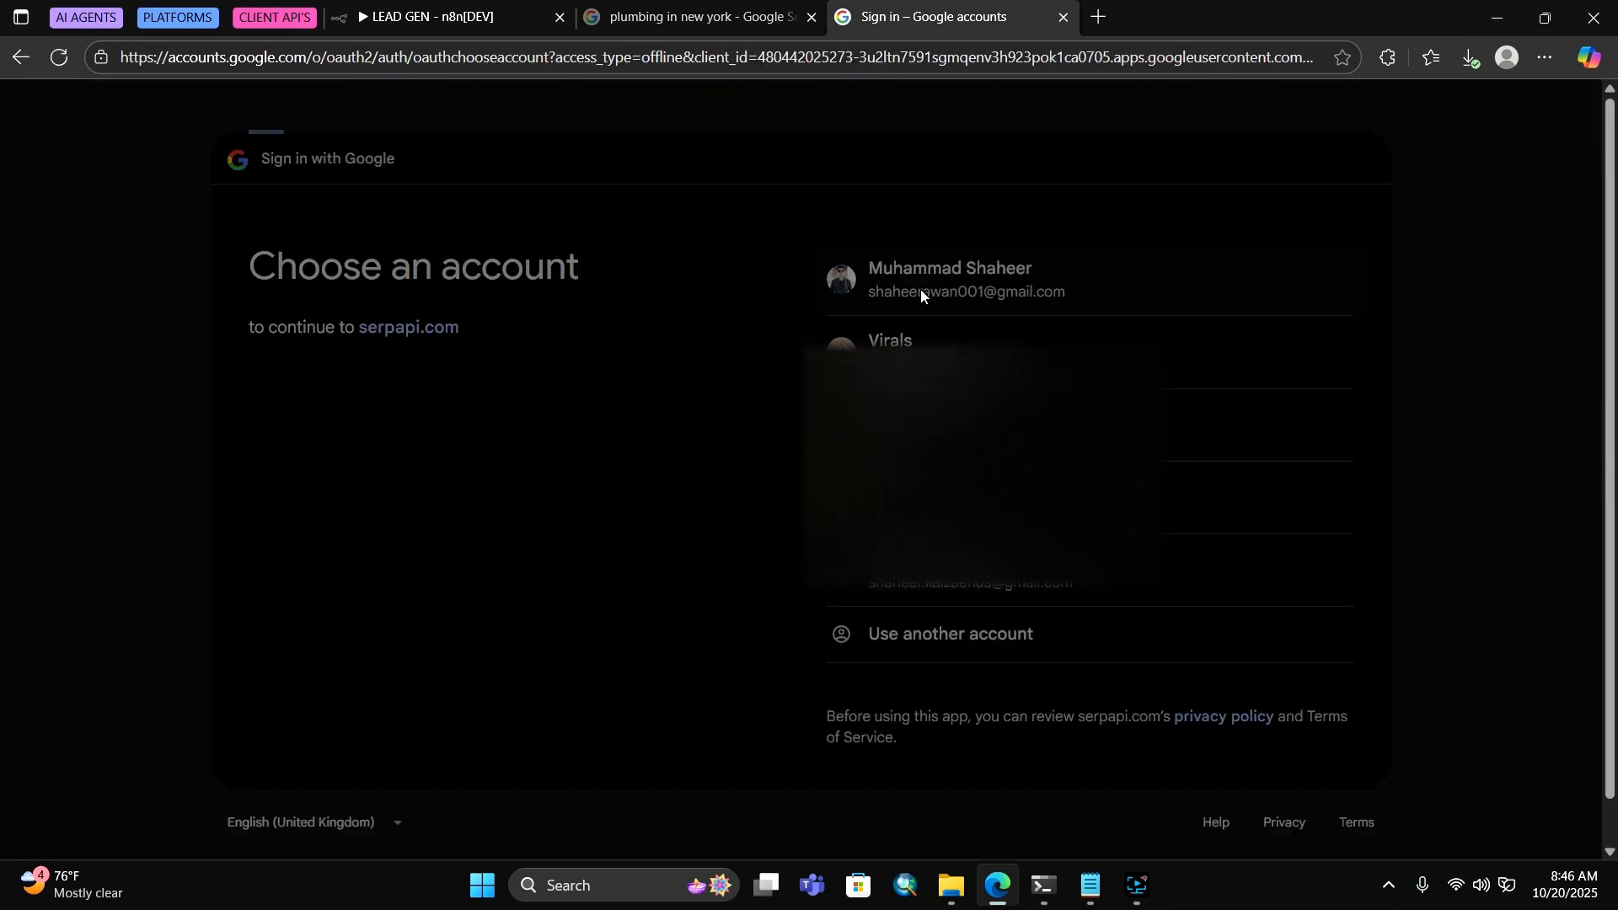
pyautogui.click(920, 290)
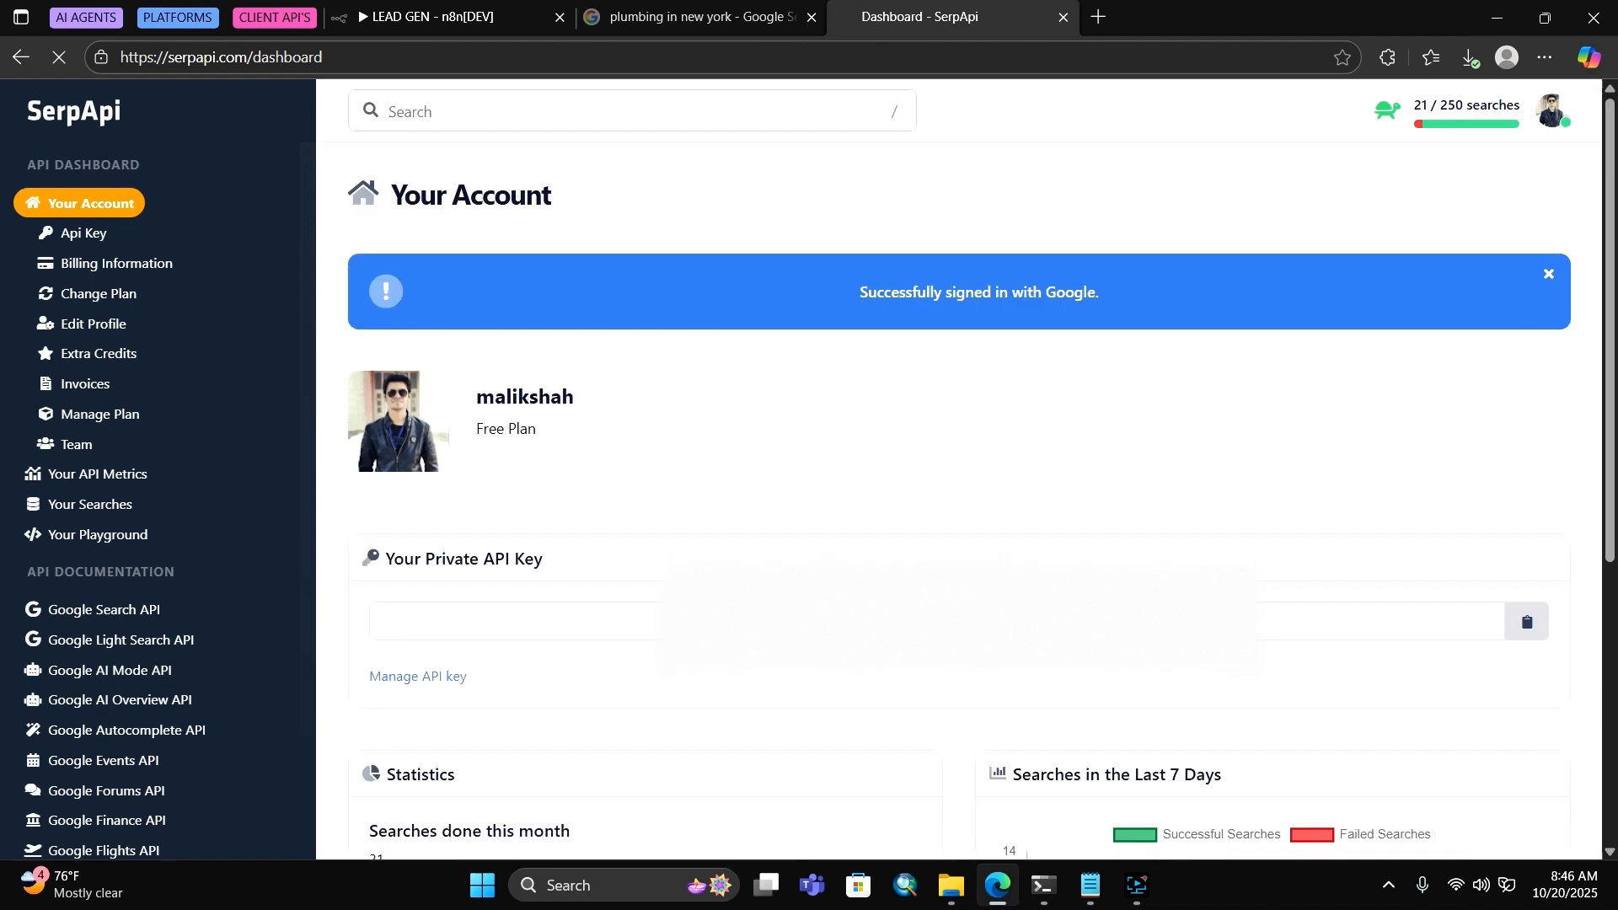
pyautogui.click(1528, 624)
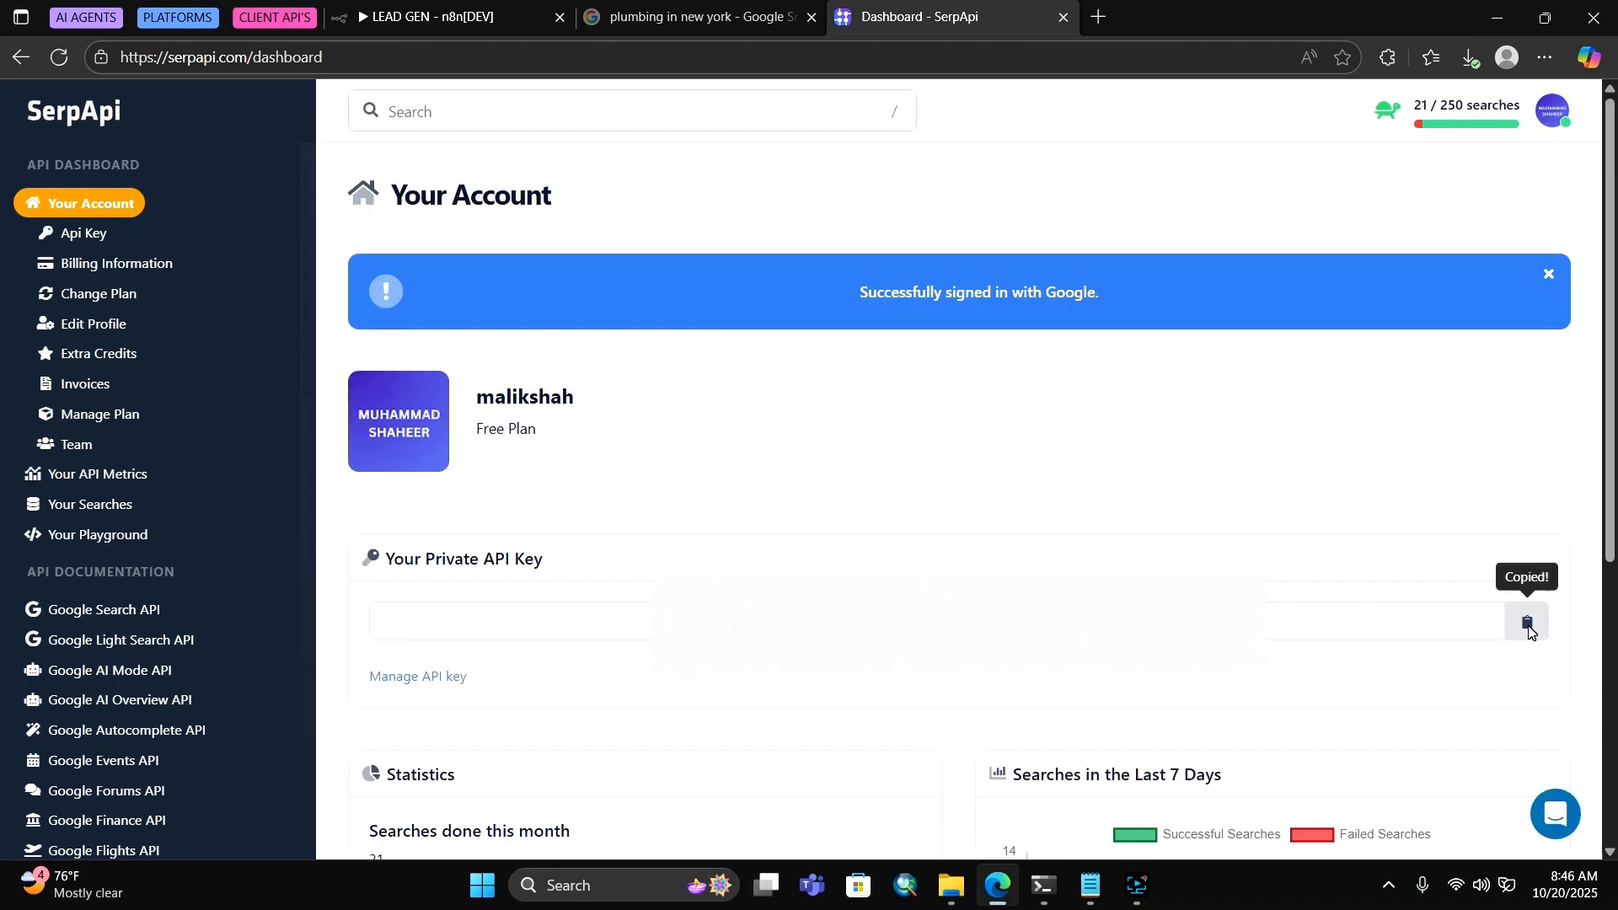
pyautogui.click(430, 16)
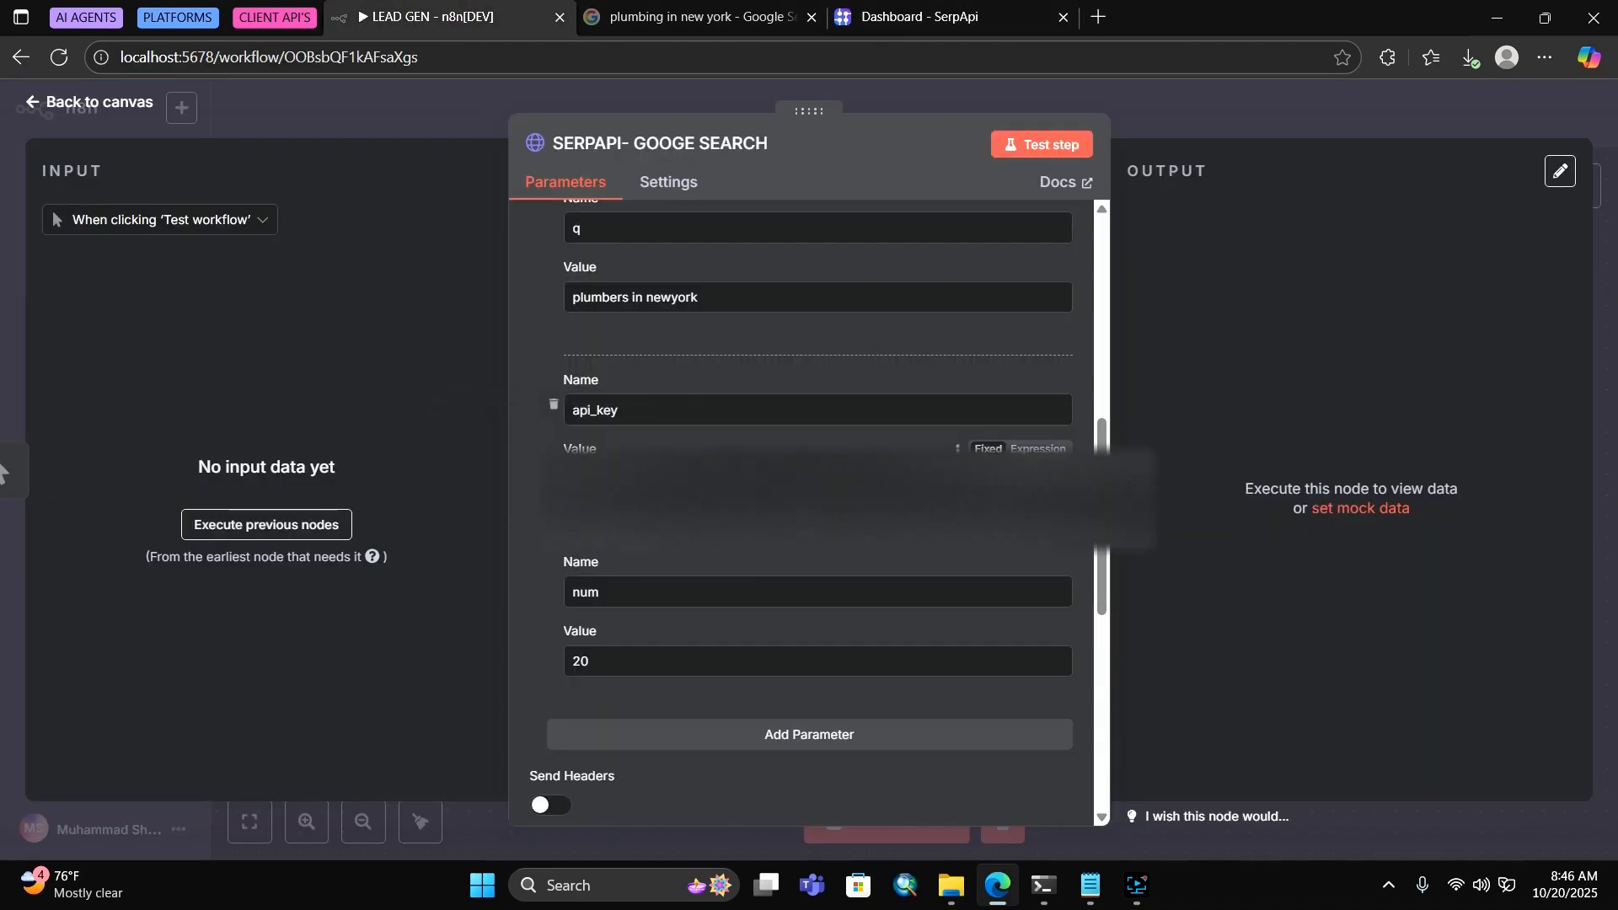
# Select the api_key value, then close the SERPAPI- GOOGE SEARCH panel back to the canvas
pyautogui.doubleClick(818, 480)
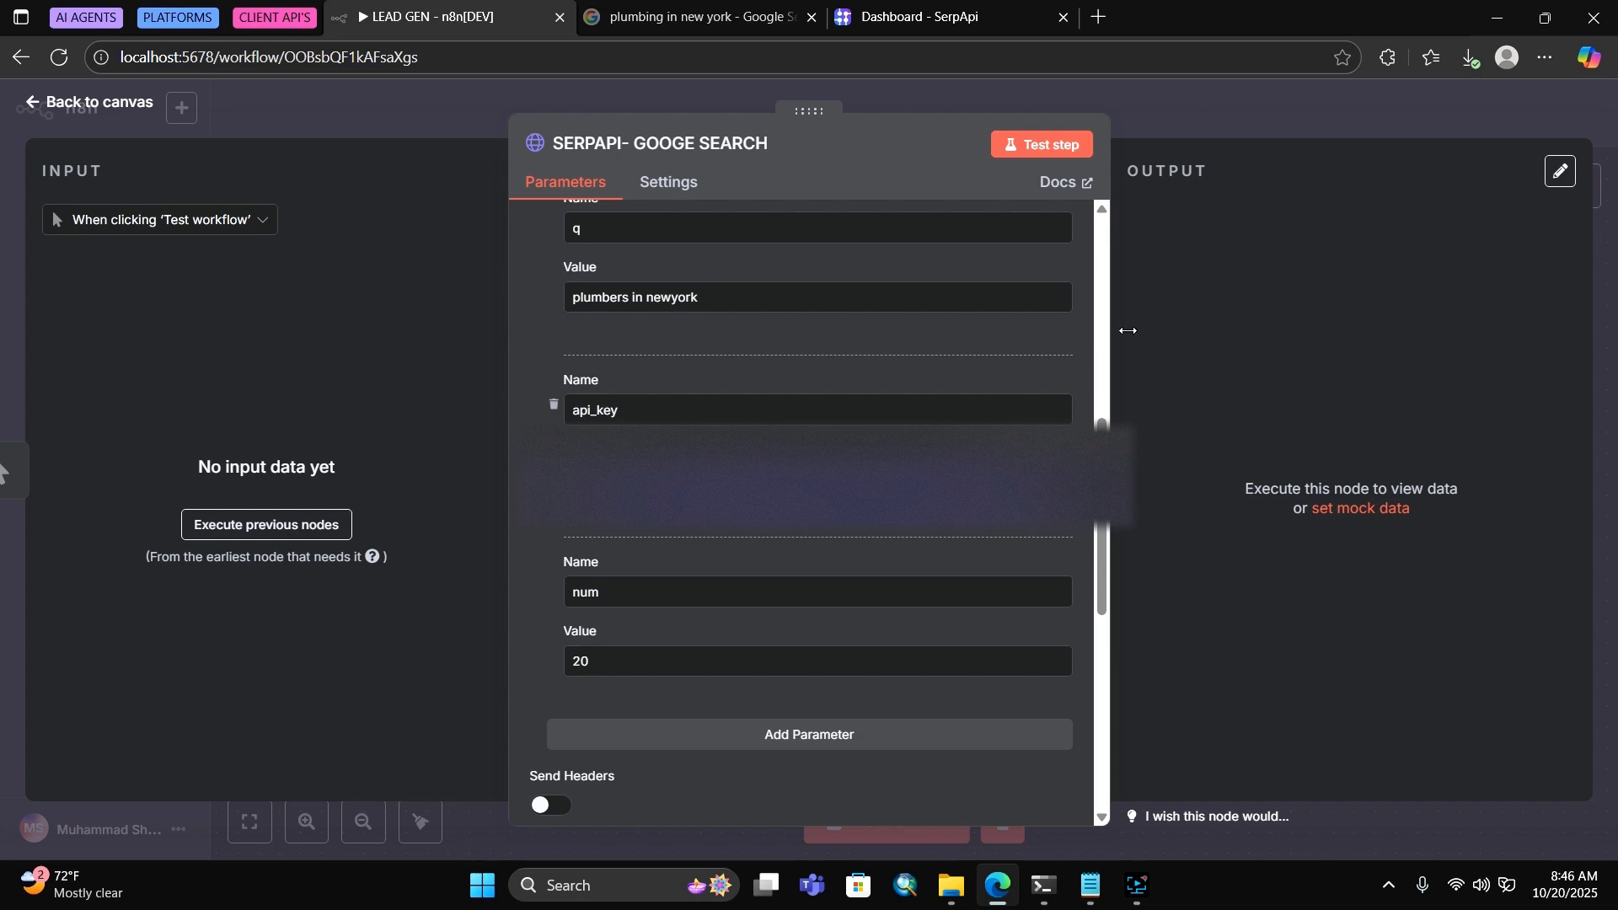
pyautogui.click(1206, 114)
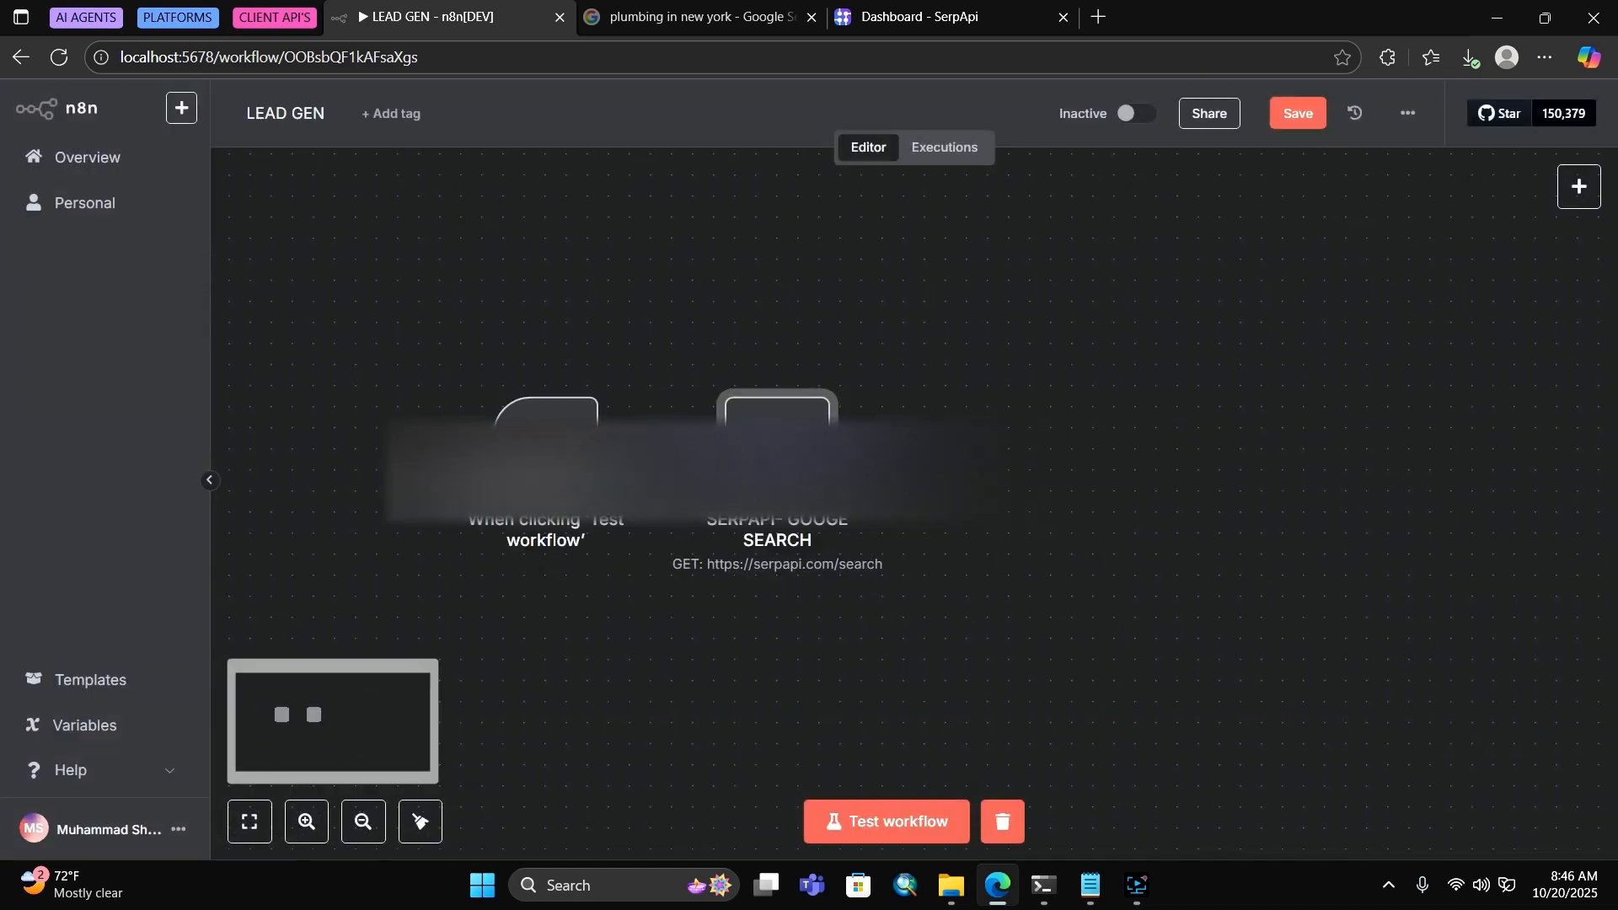
pyautogui.hscroll(1, 942, 508)
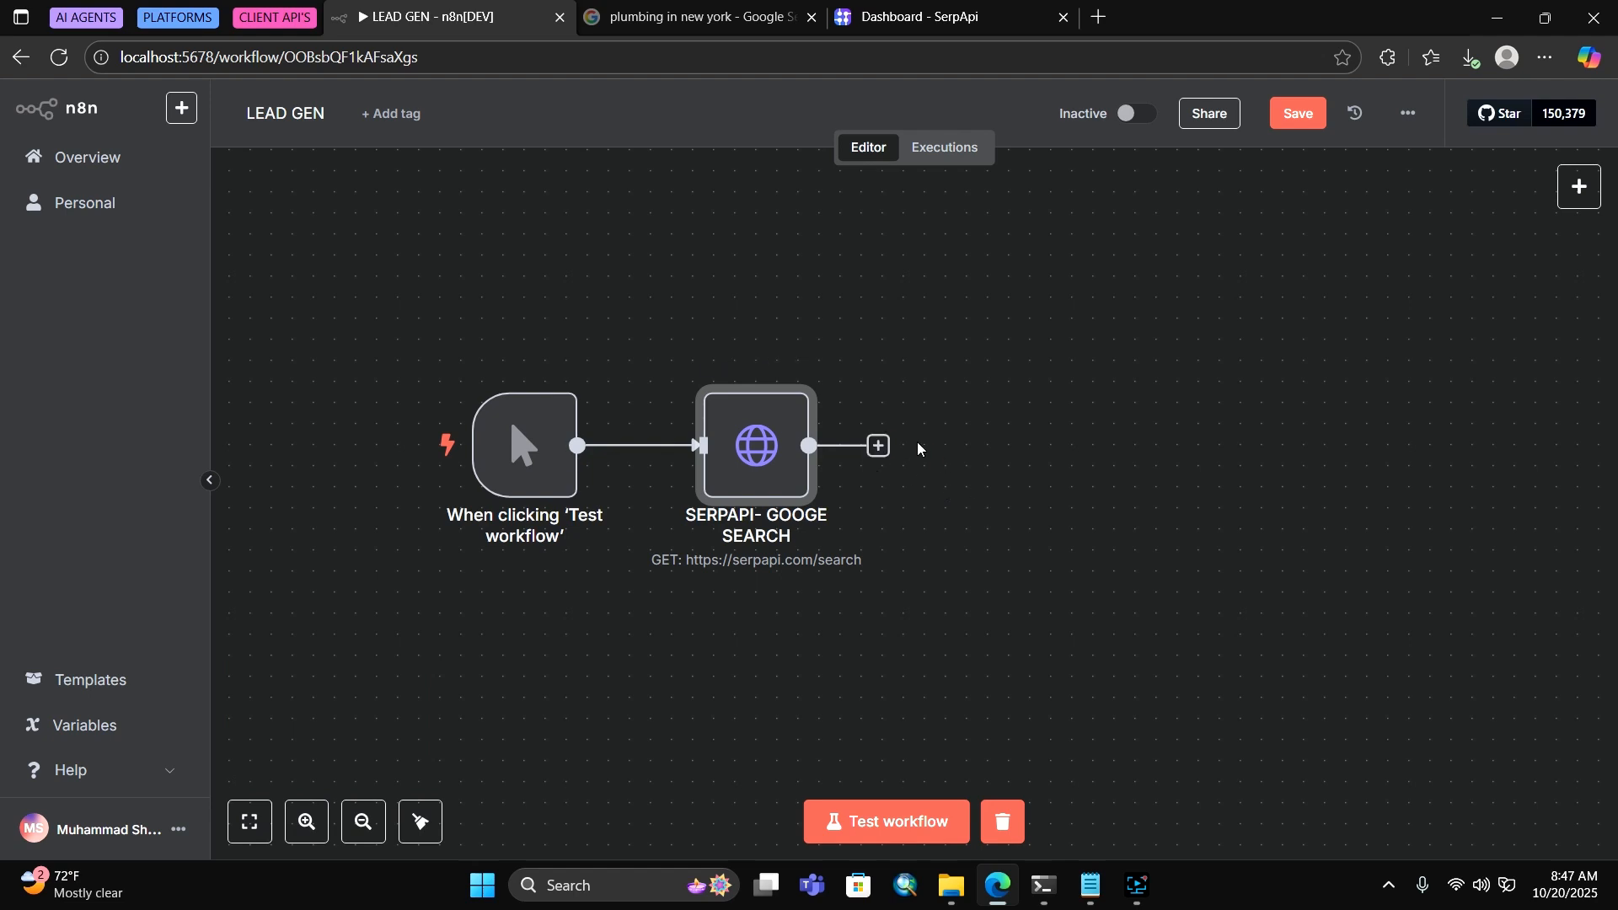
# Add a Split Out node after the search node that splits out organic_results
pyautogui.click(878, 445)
pyautogui.write('split')
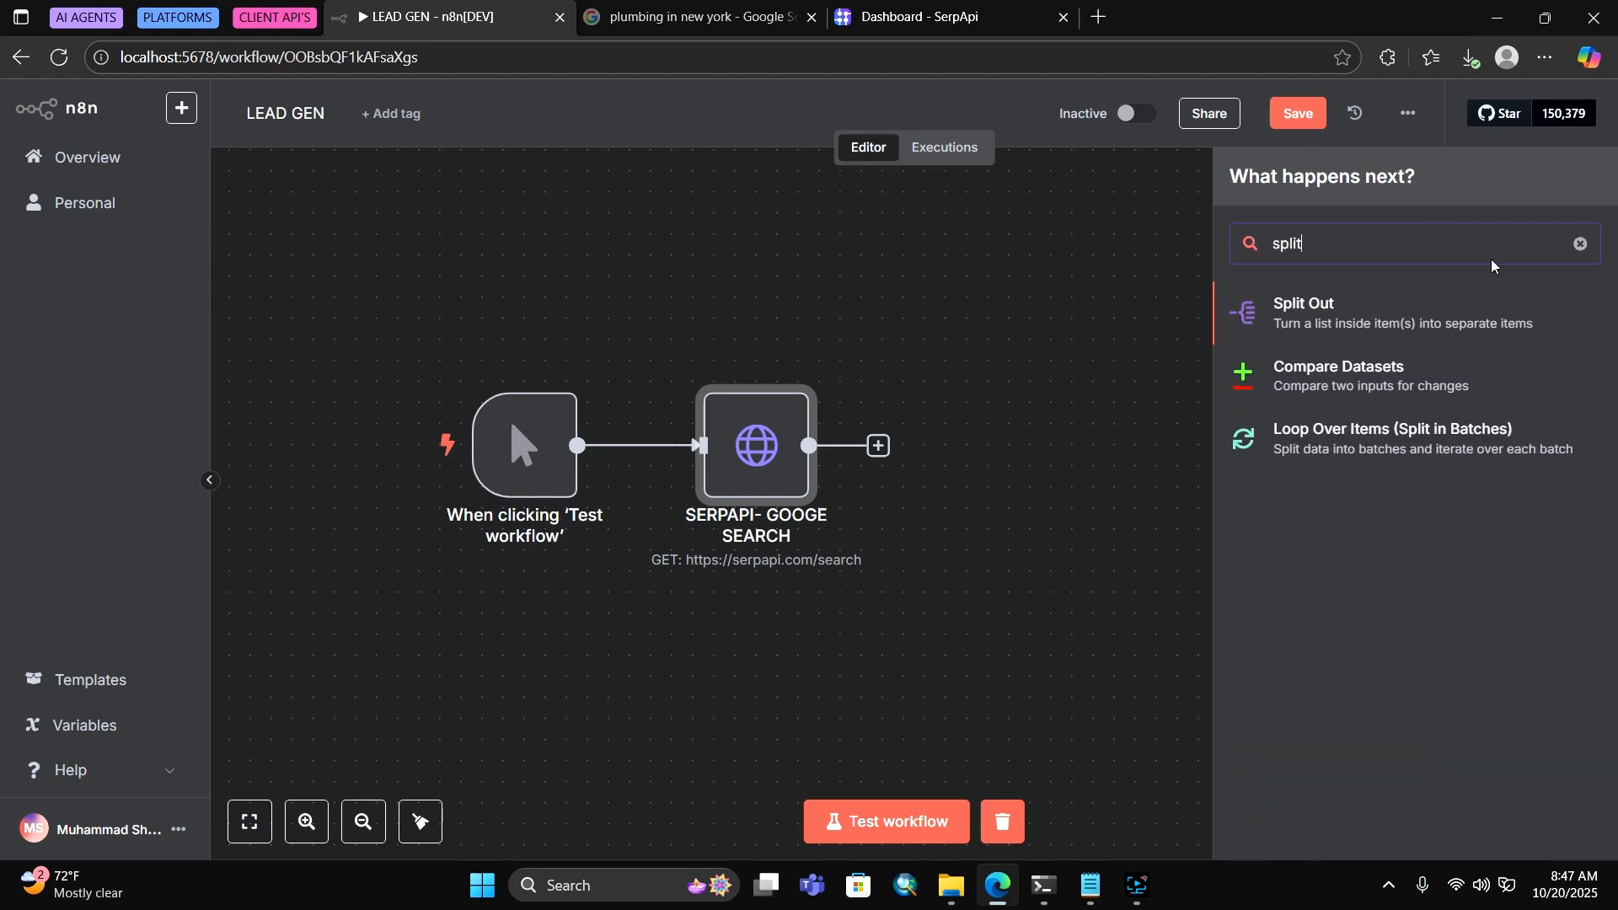
pyautogui.press('Return')
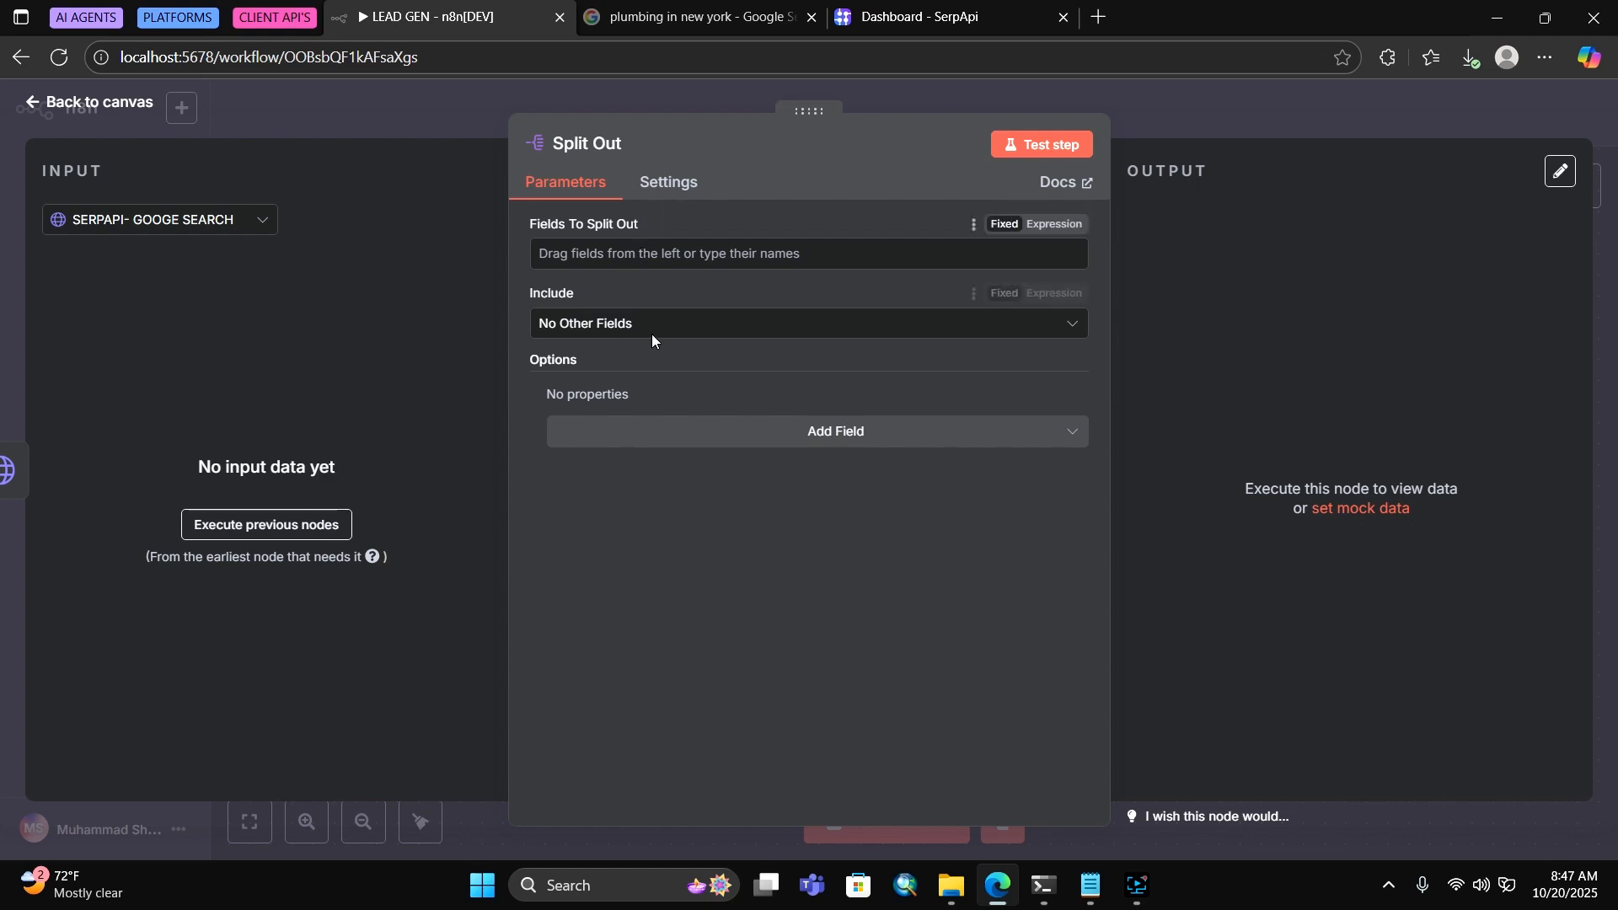
pyautogui.click(601, 253)
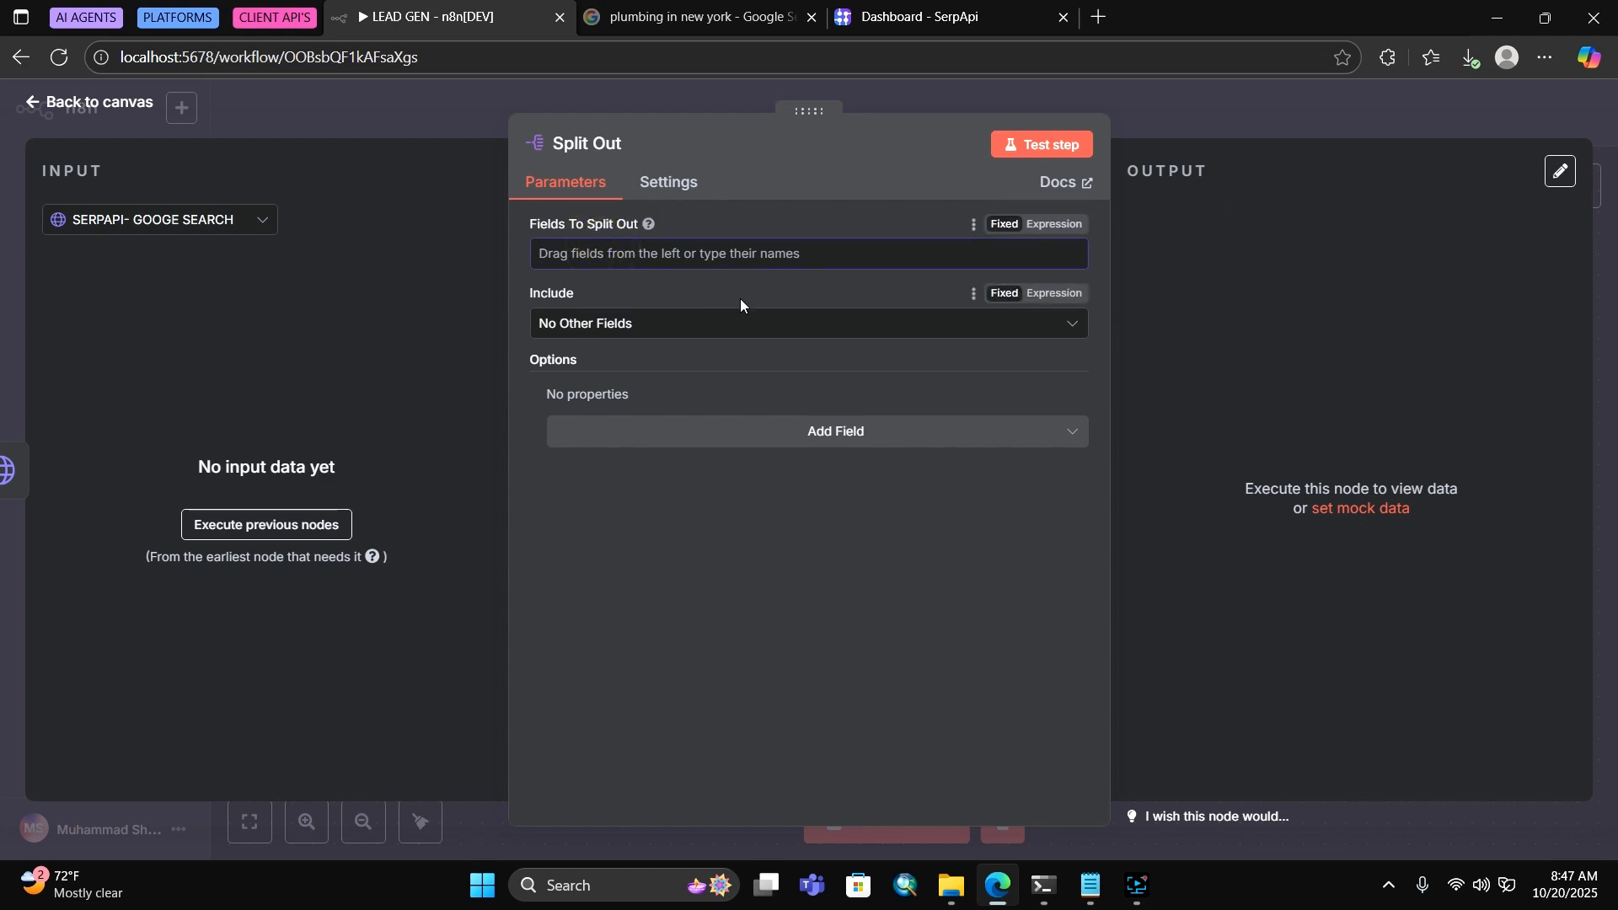
pyautogui.write('organ')
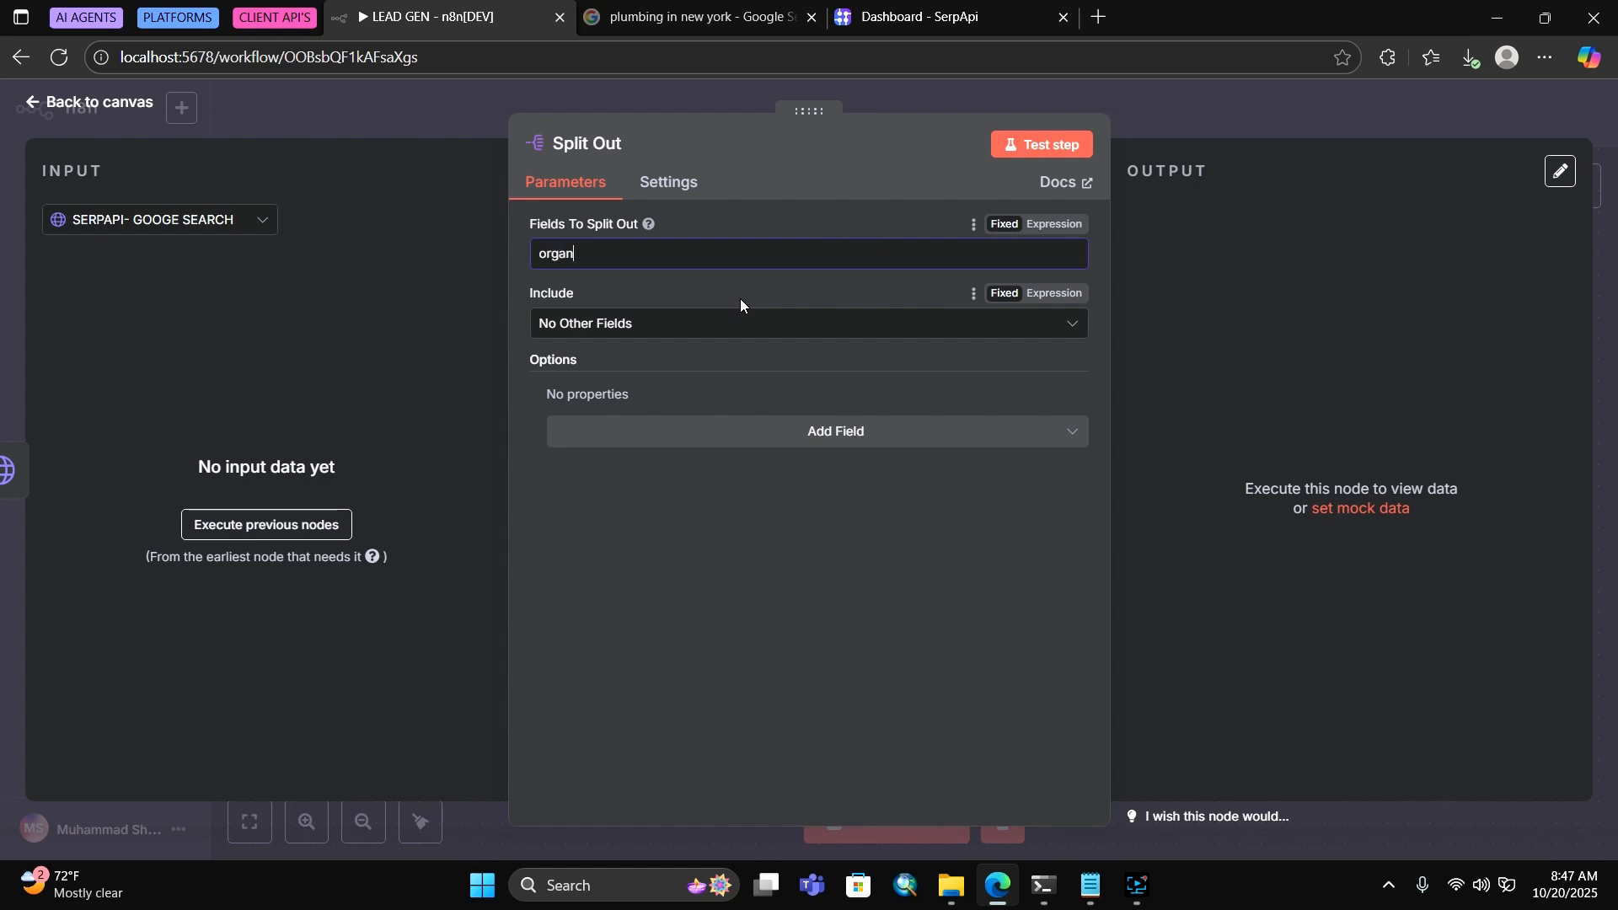
pyautogui.write('ic_results')
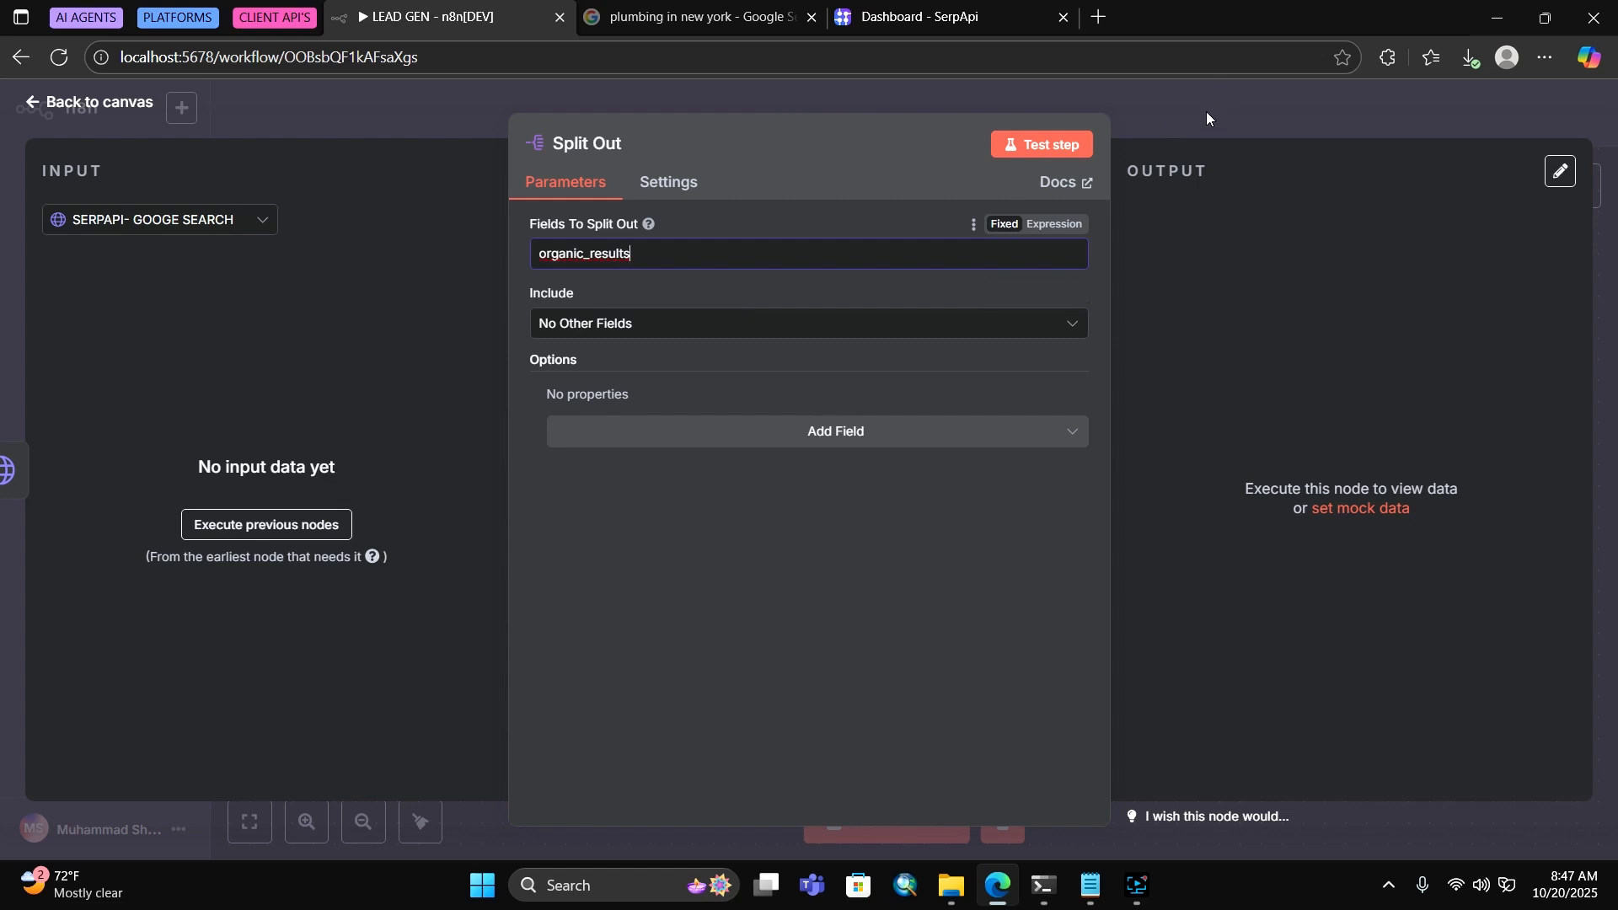
pyautogui.click(689, 299)
pyautogui.click(658, 323)
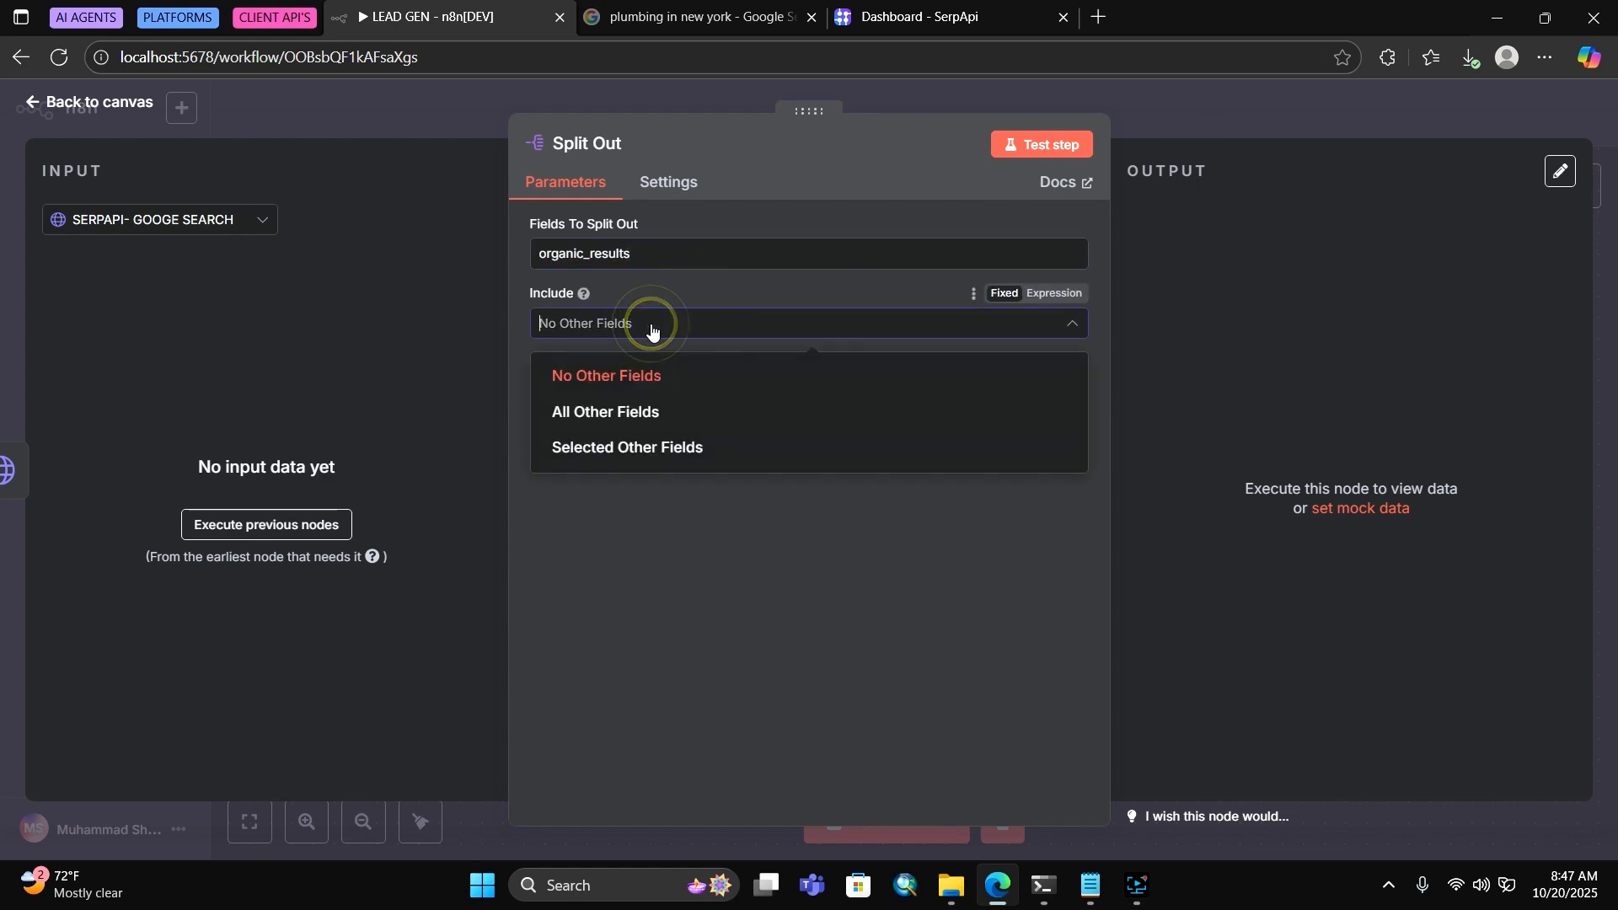
pyautogui.click(1232, 101)
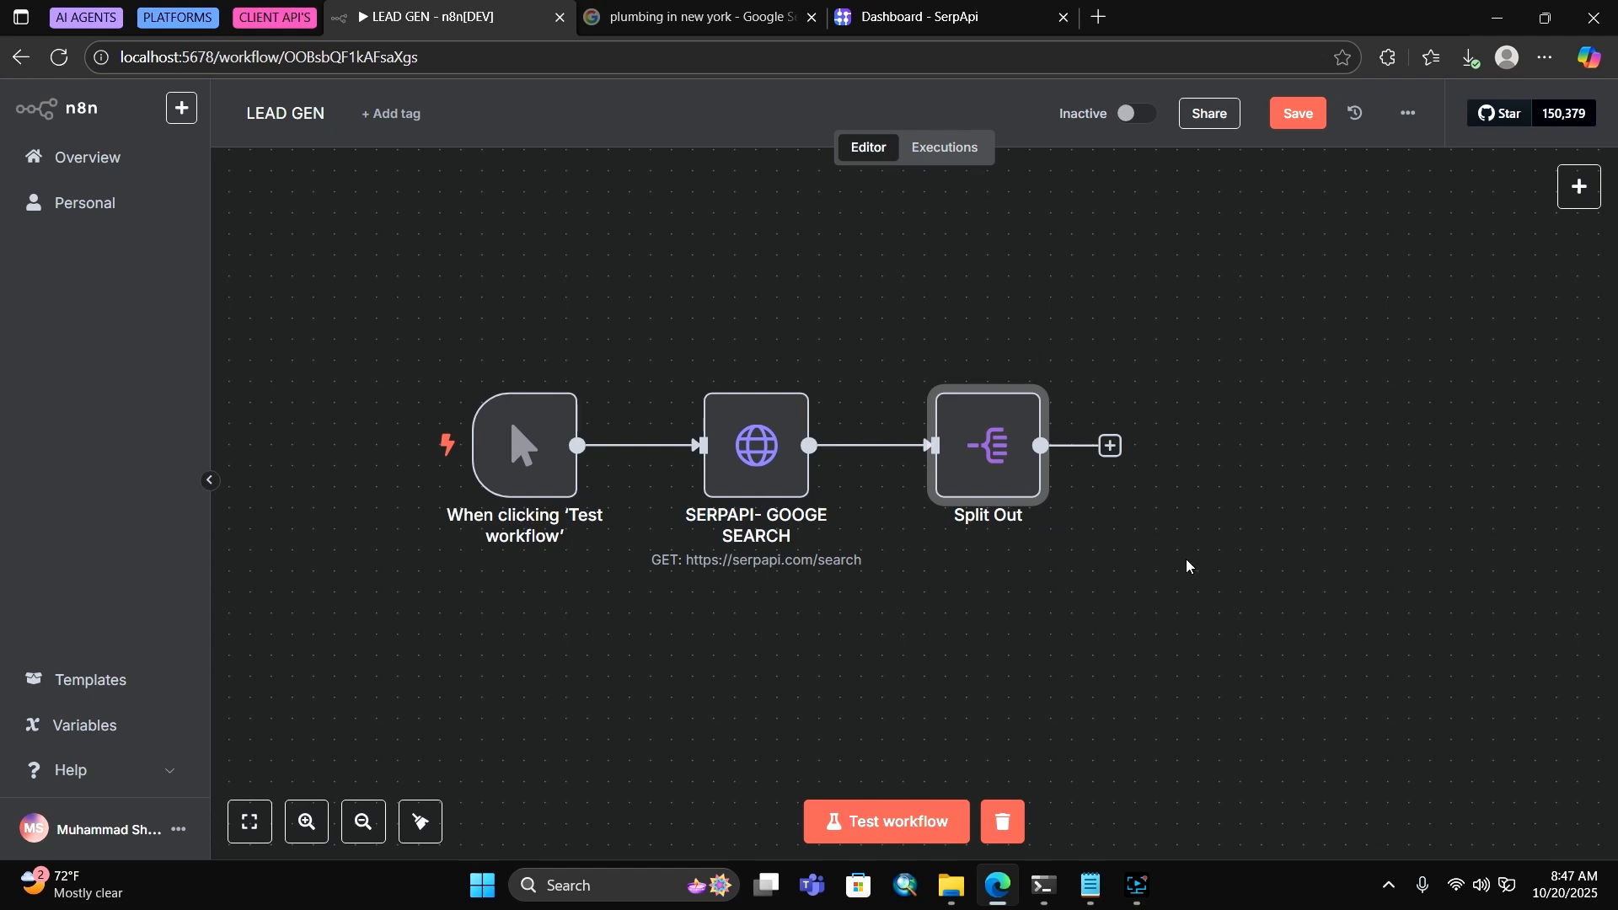
pyautogui.click(1109, 449)
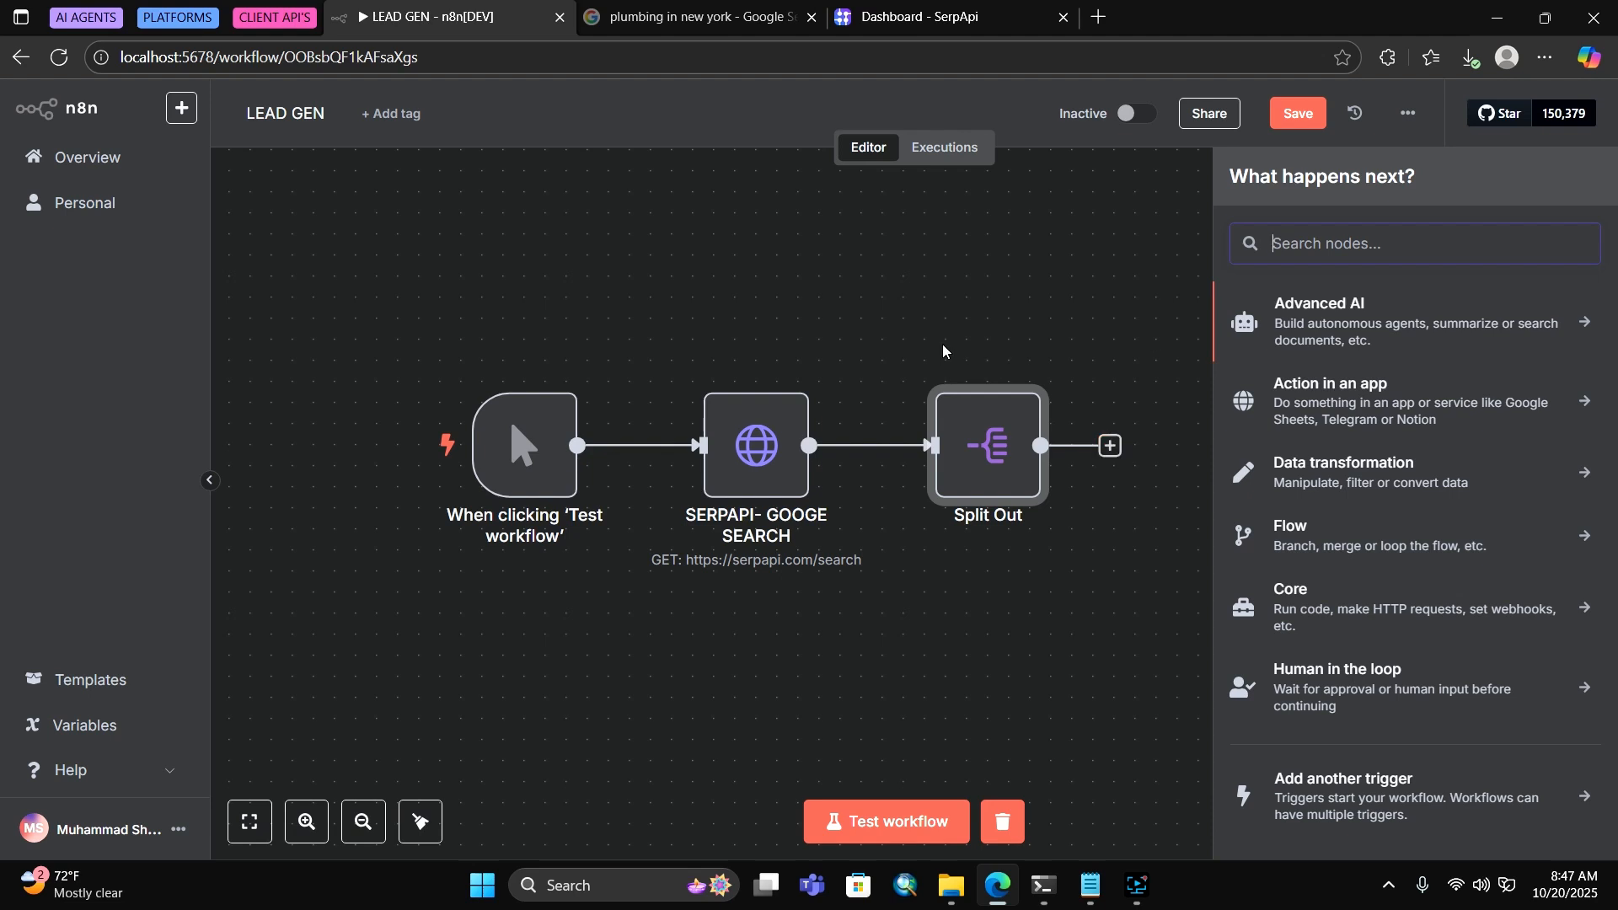
# Add an HTTP Request node after Split Out with the URL expression {{ $json.link }}
pyautogui.write('htt')
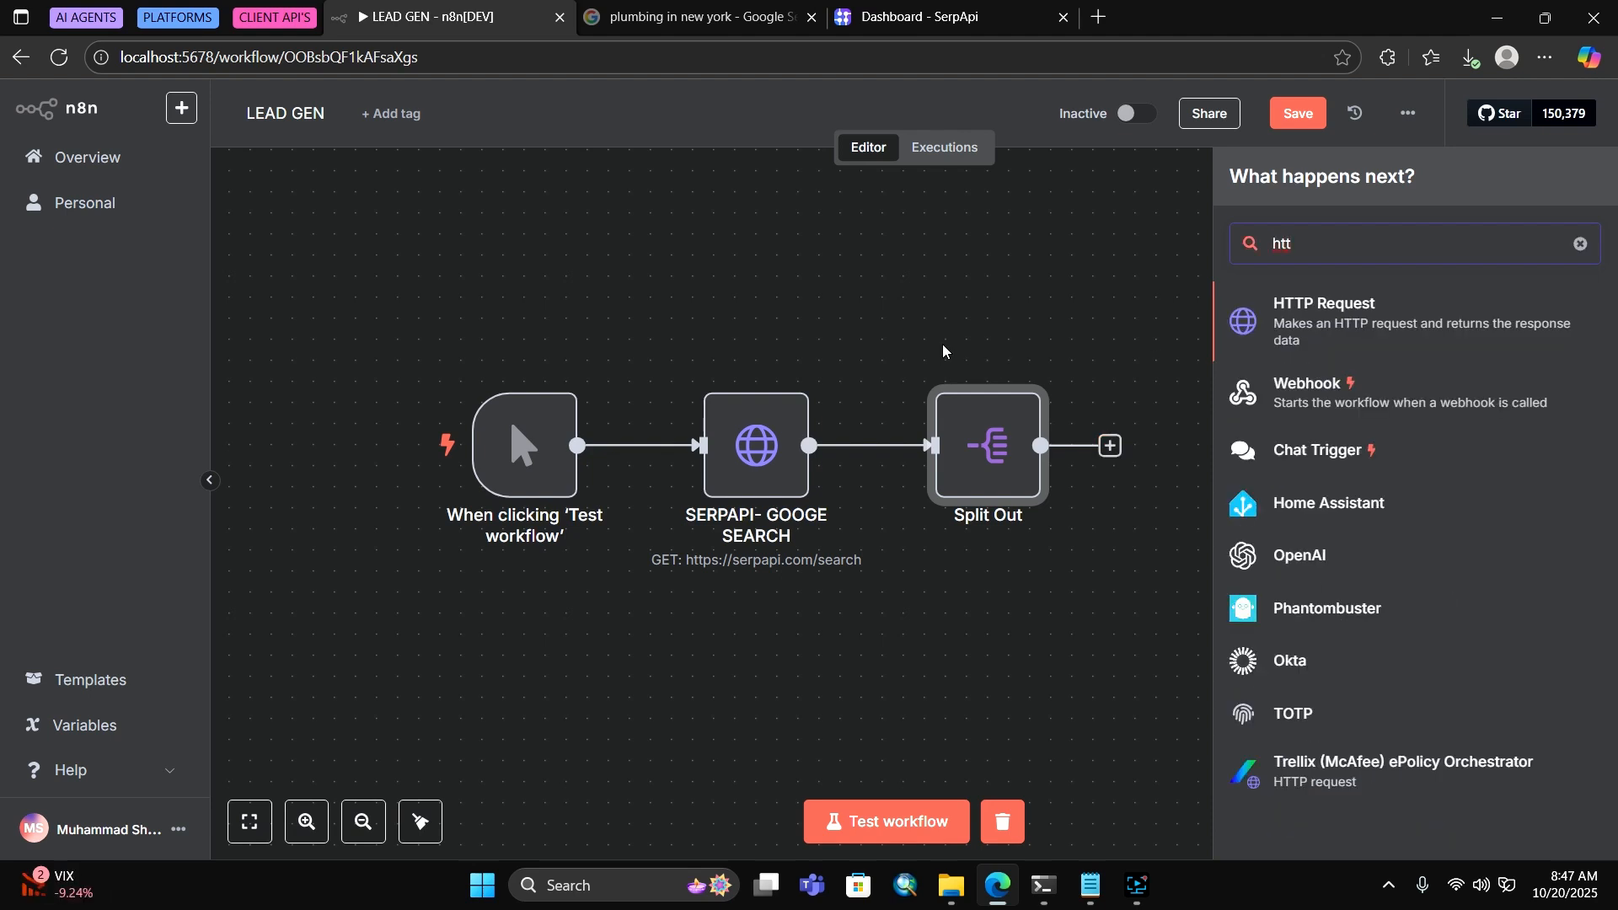
pyautogui.click(1331, 307)
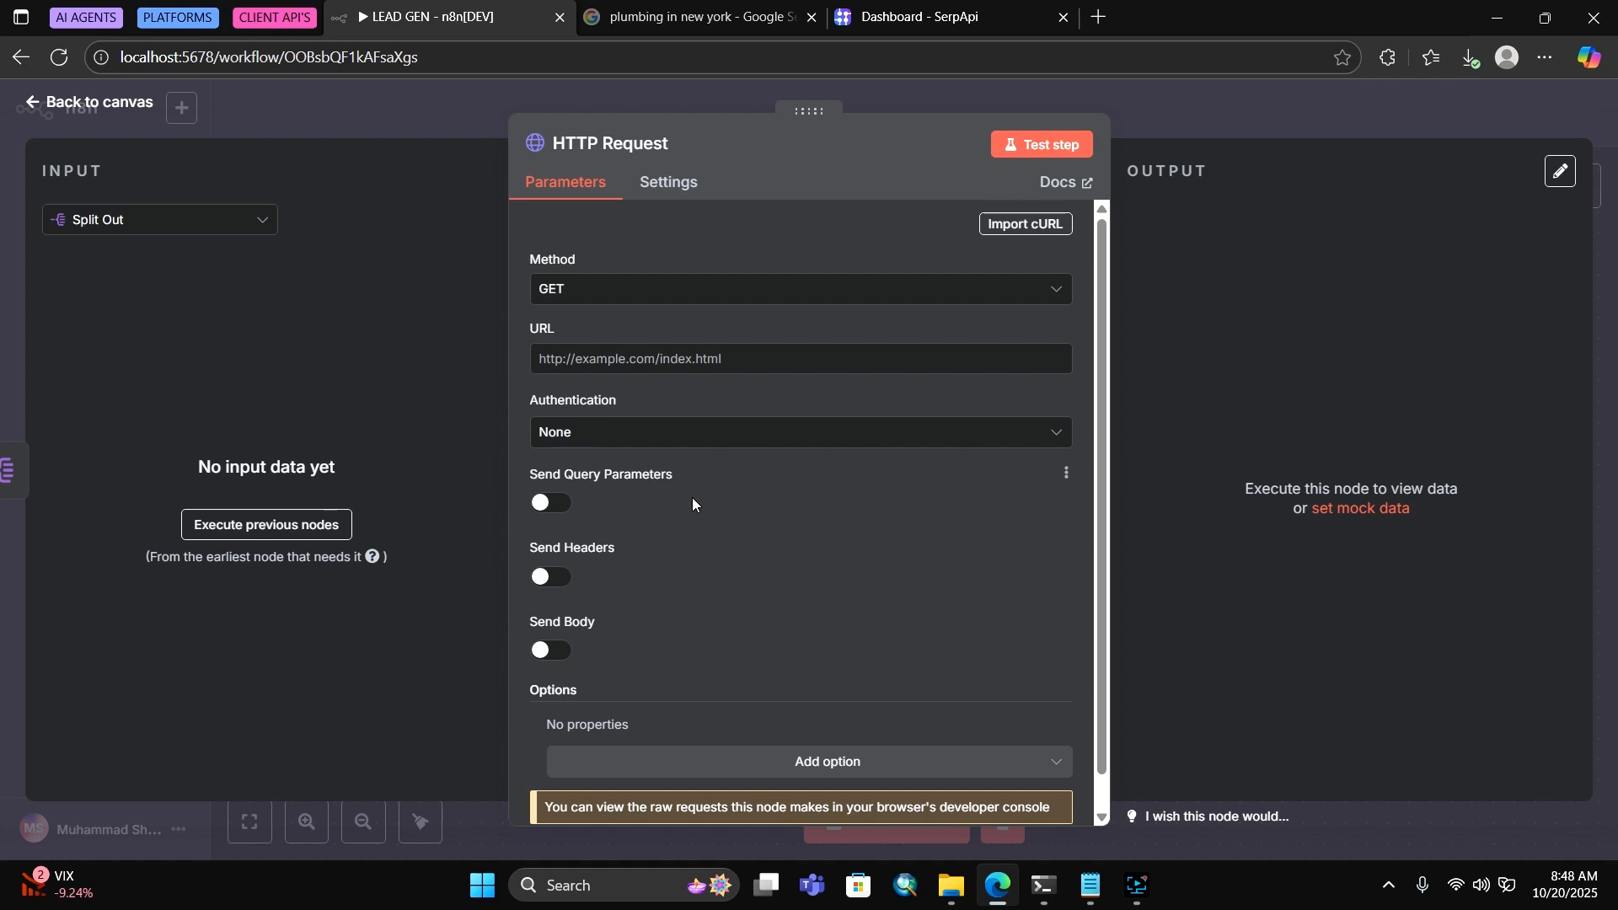
pyautogui.click(757, 364)
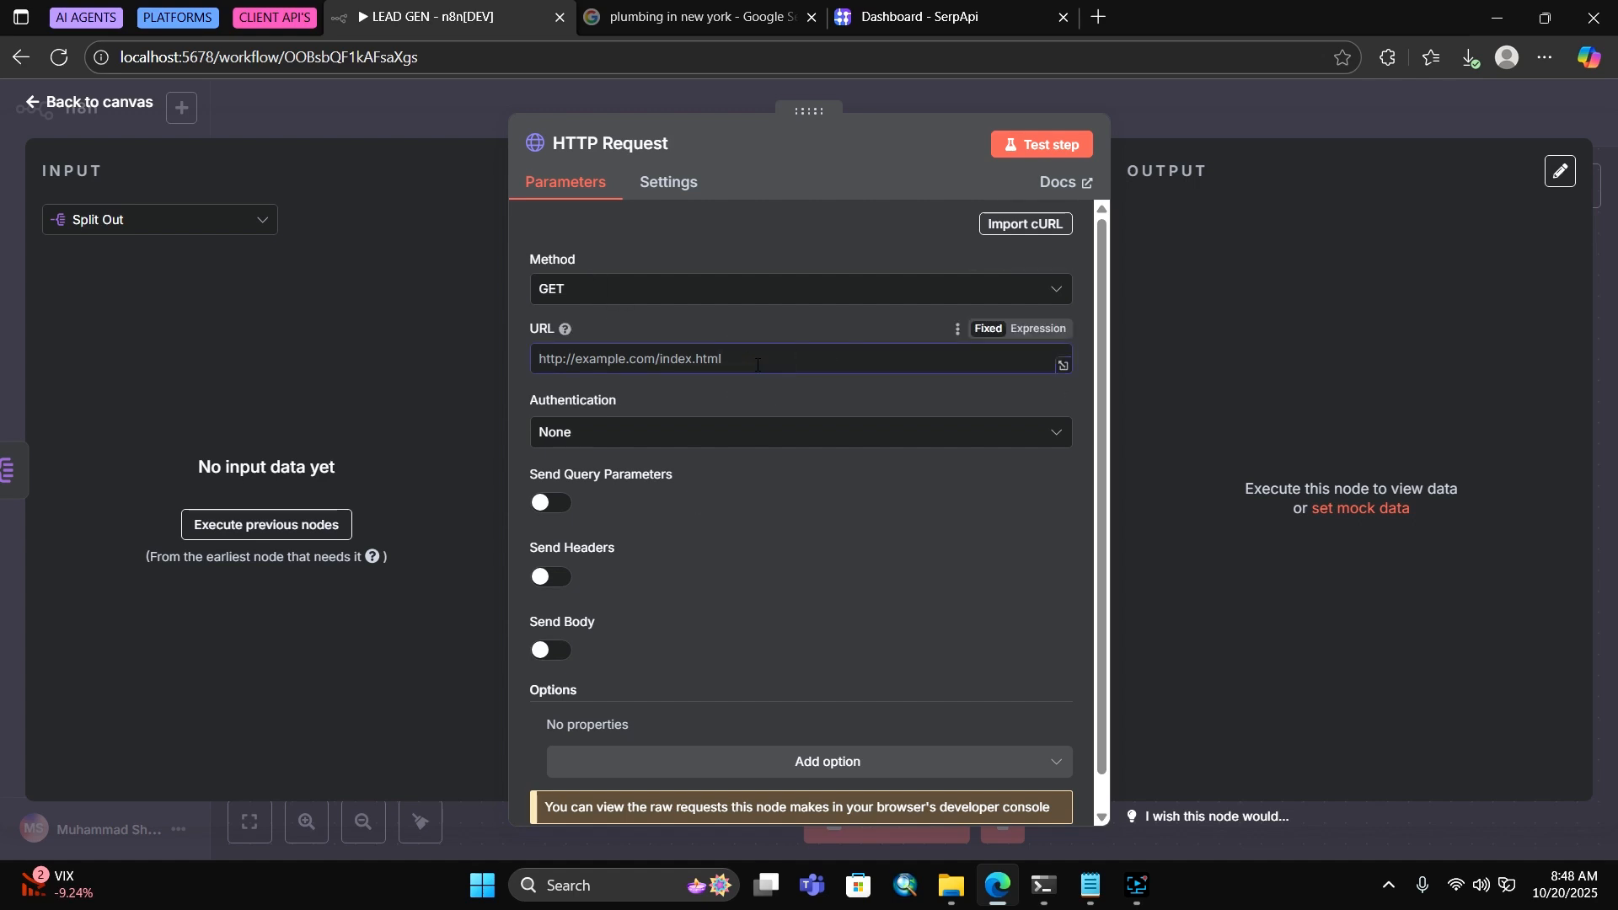
pyautogui.write('{ ')
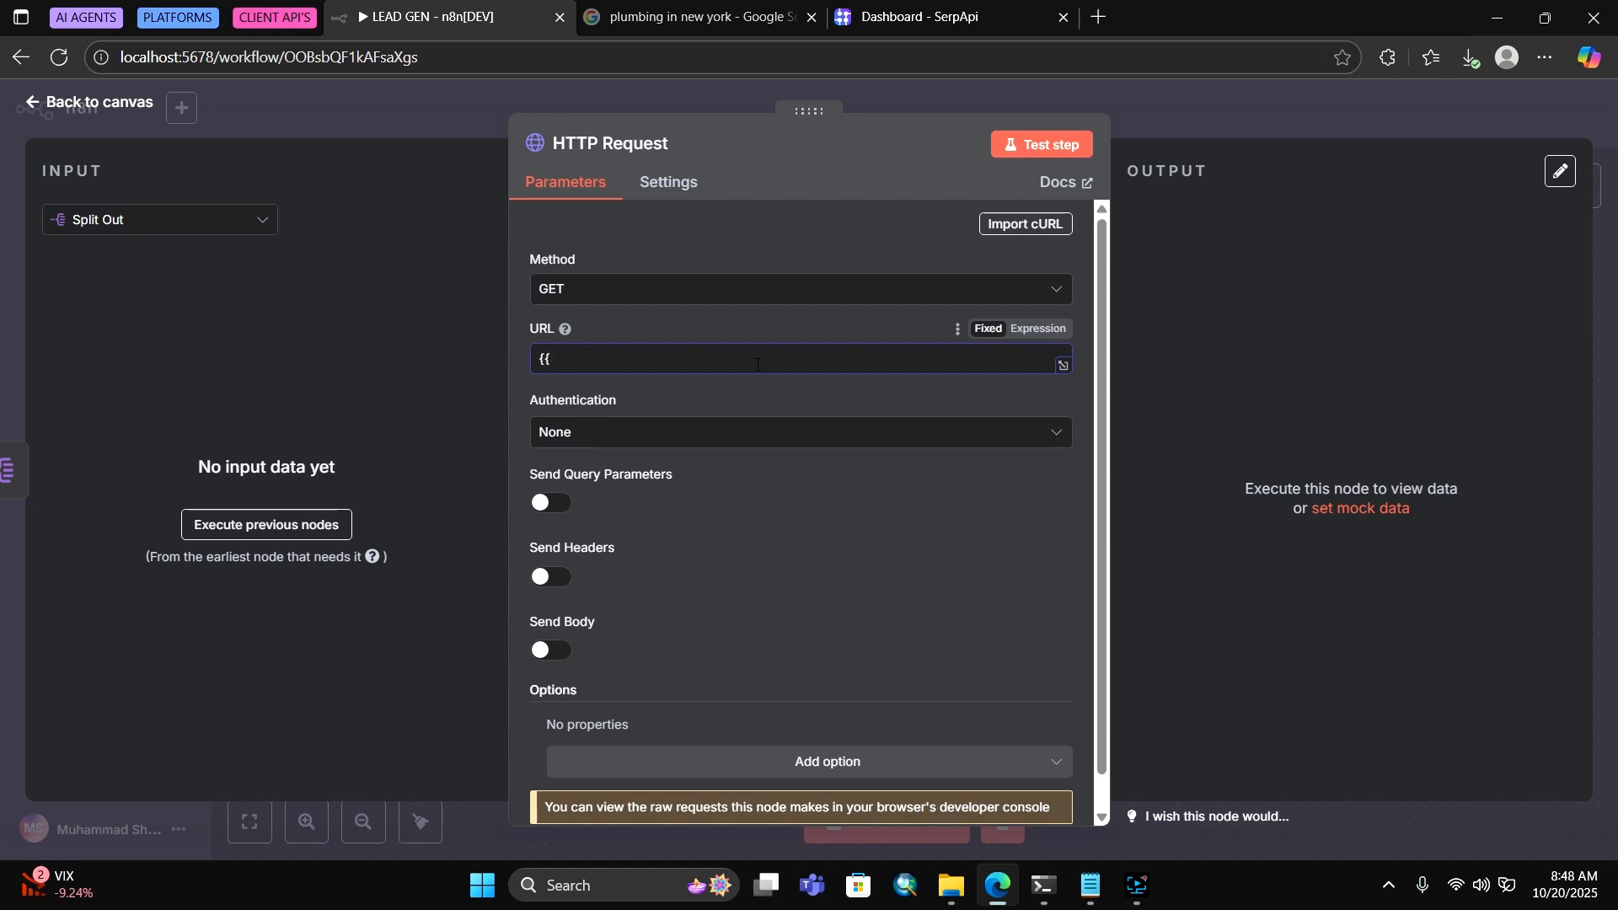
pyautogui.write('$')
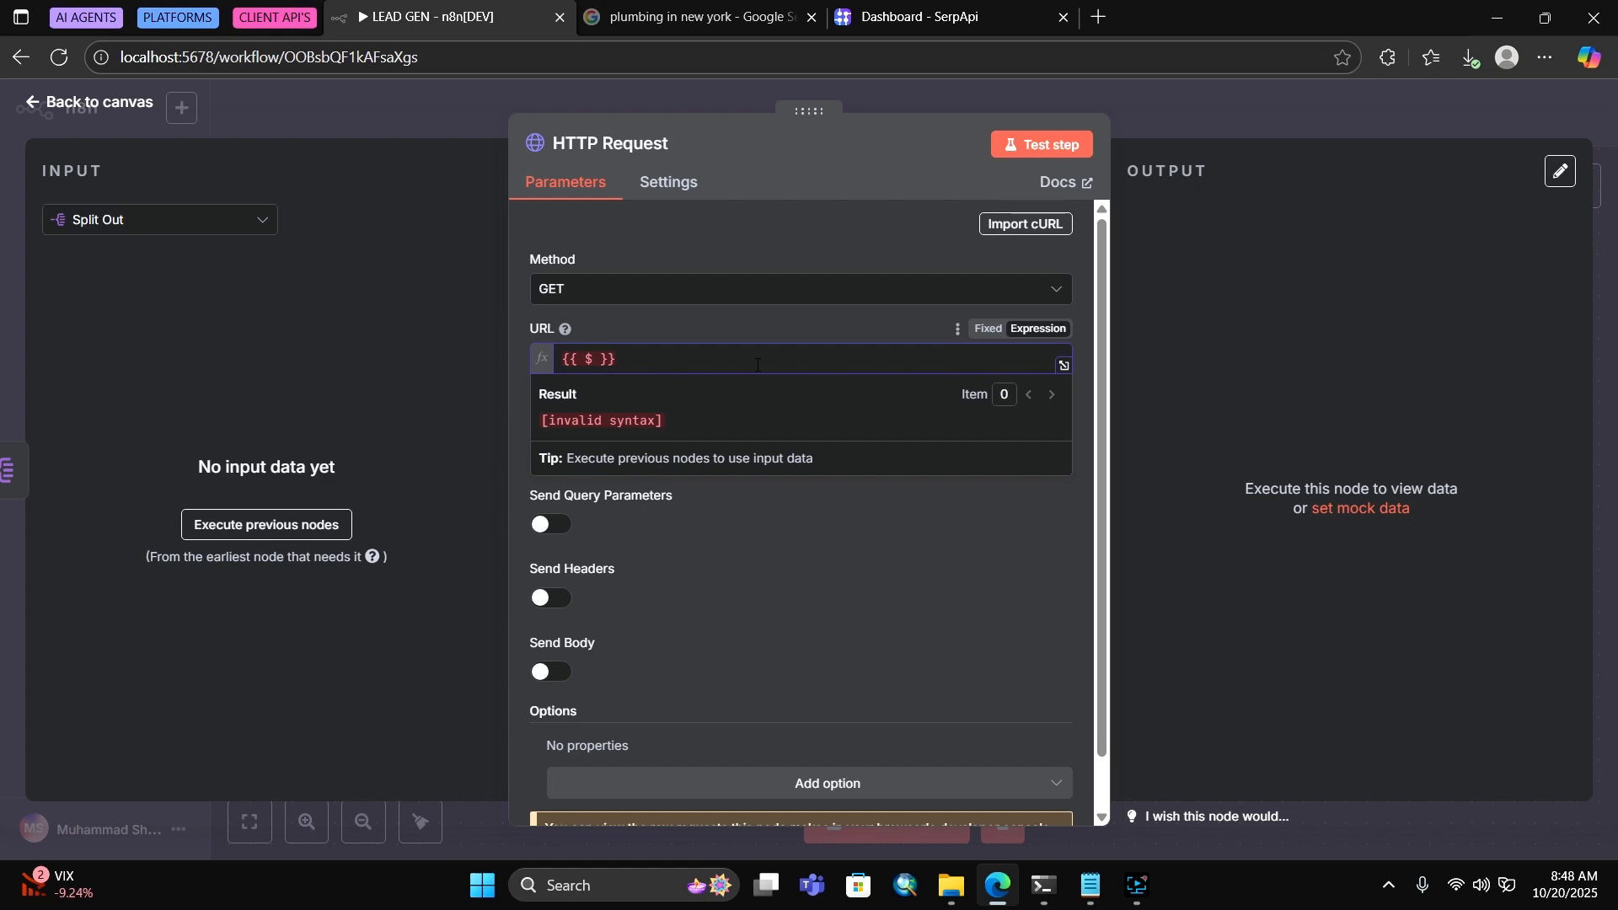
pyautogui.write('jsonlink')
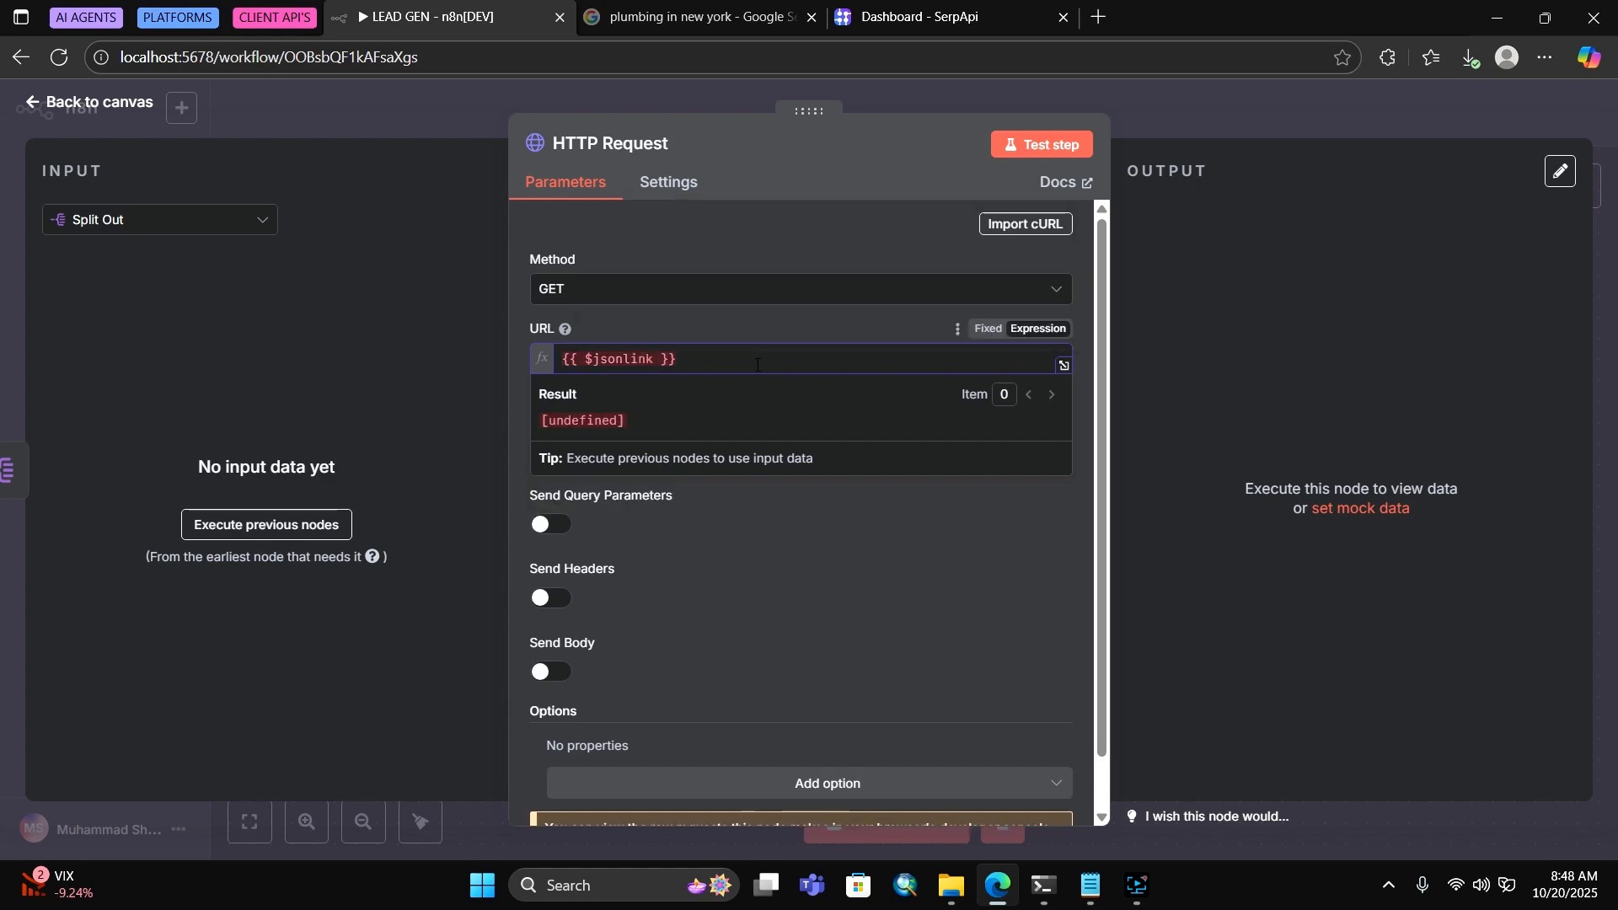
pyautogui.press('Left')
pyautogui.press('Left')
pyautogui.press('Left')
pyautogui.press('Left')
pyautogui.write('.')
# Close the URL preview and turn on Send Headers for the HTTP Request node
pyautogui.scroll(-1, 827, 630)
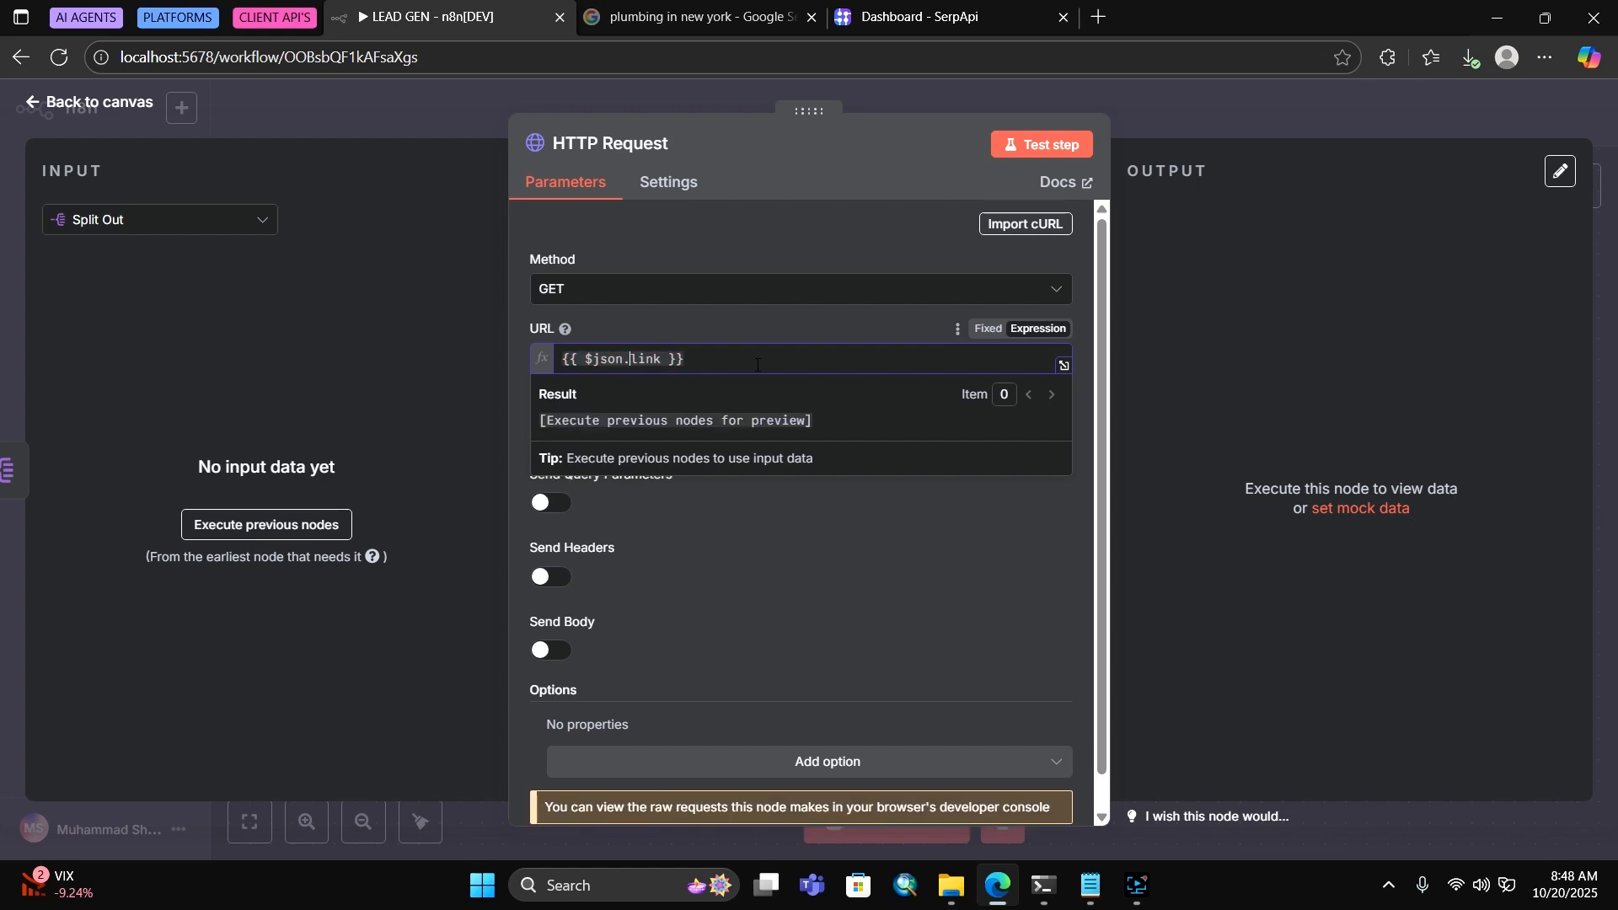
pyautogui.click(828, 631)
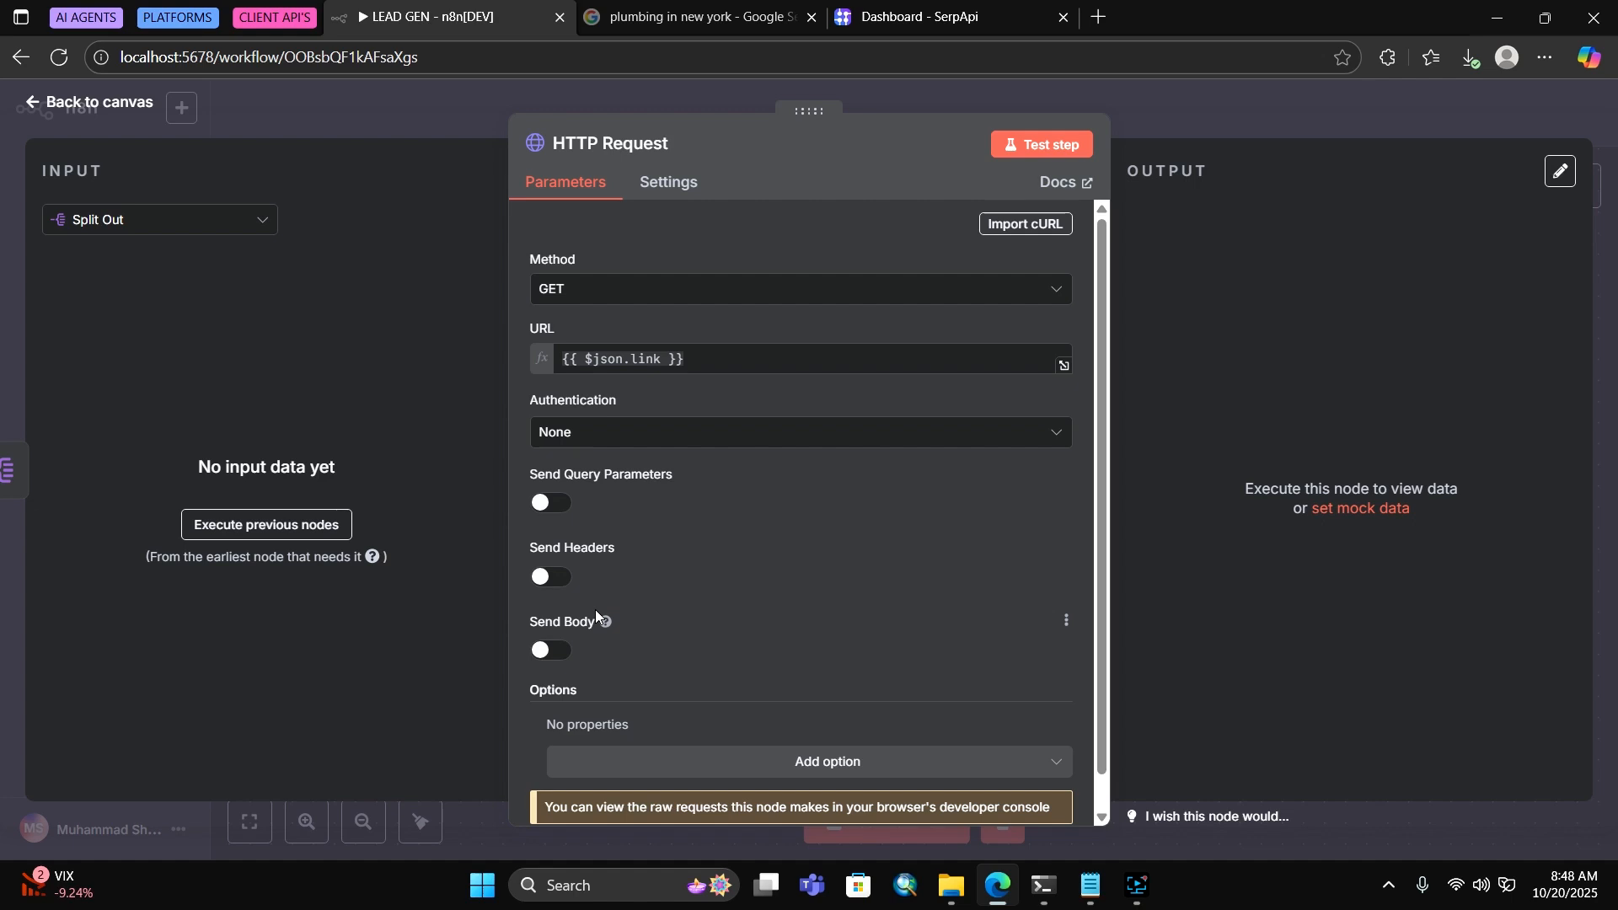
pyautogui.click(552, 577)
pyautogui.scroll(-2, 775, 461)
# Copy User-Agent from the notes into the first header's Name field
pyautogui.scroll(-2, 775, 462)
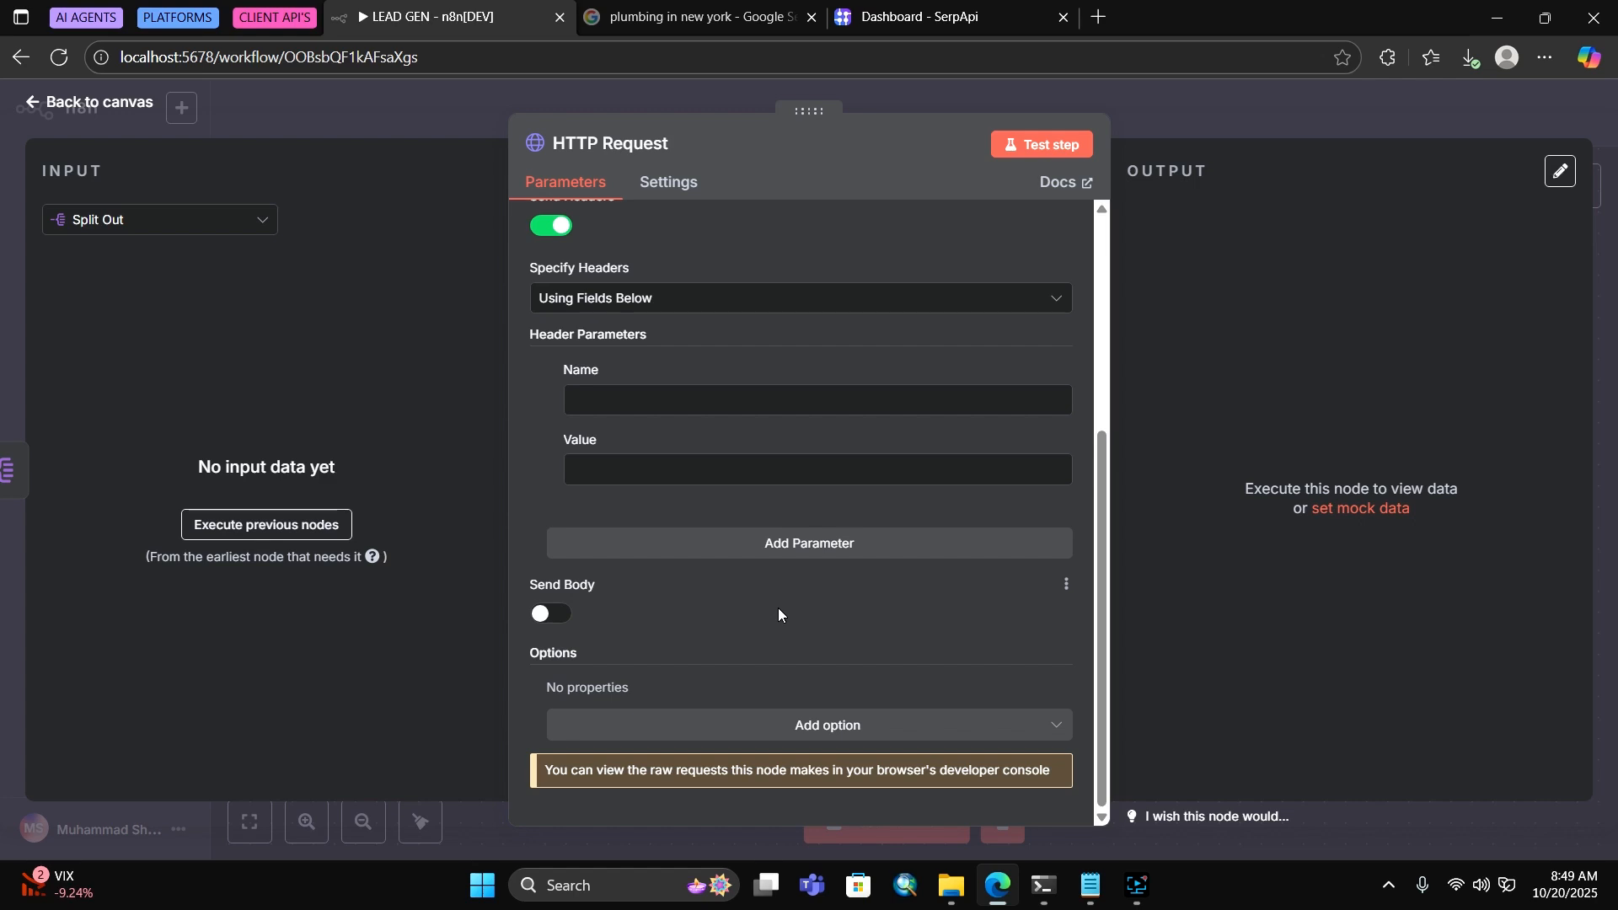
pyautogui.click(1087, 889)
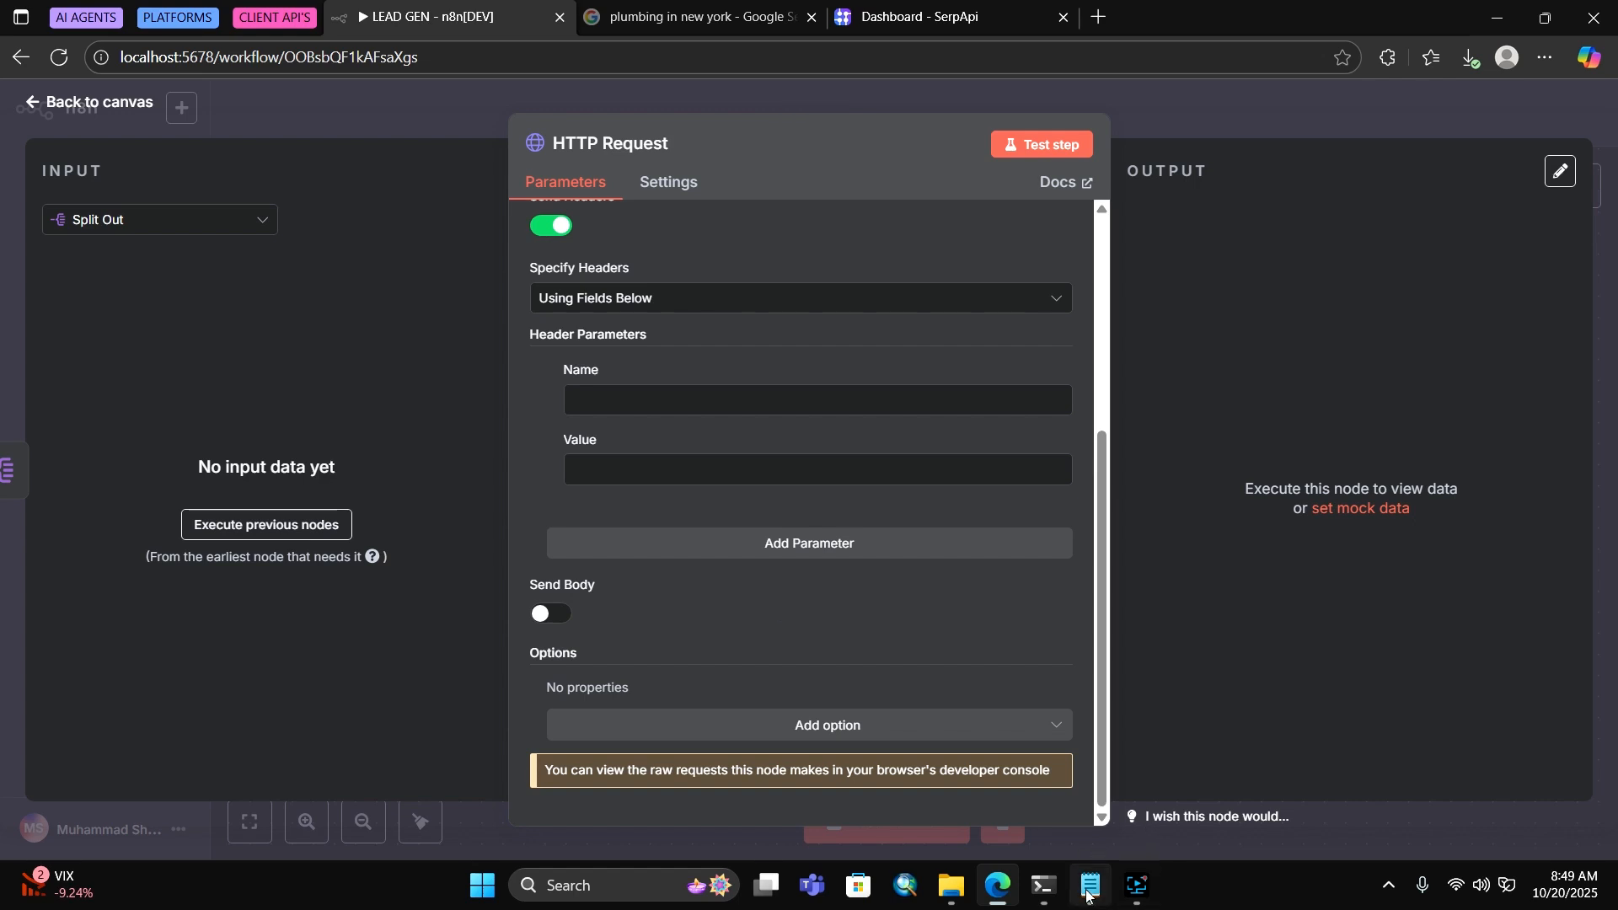
pyautogui.doubleClick(578, 249)
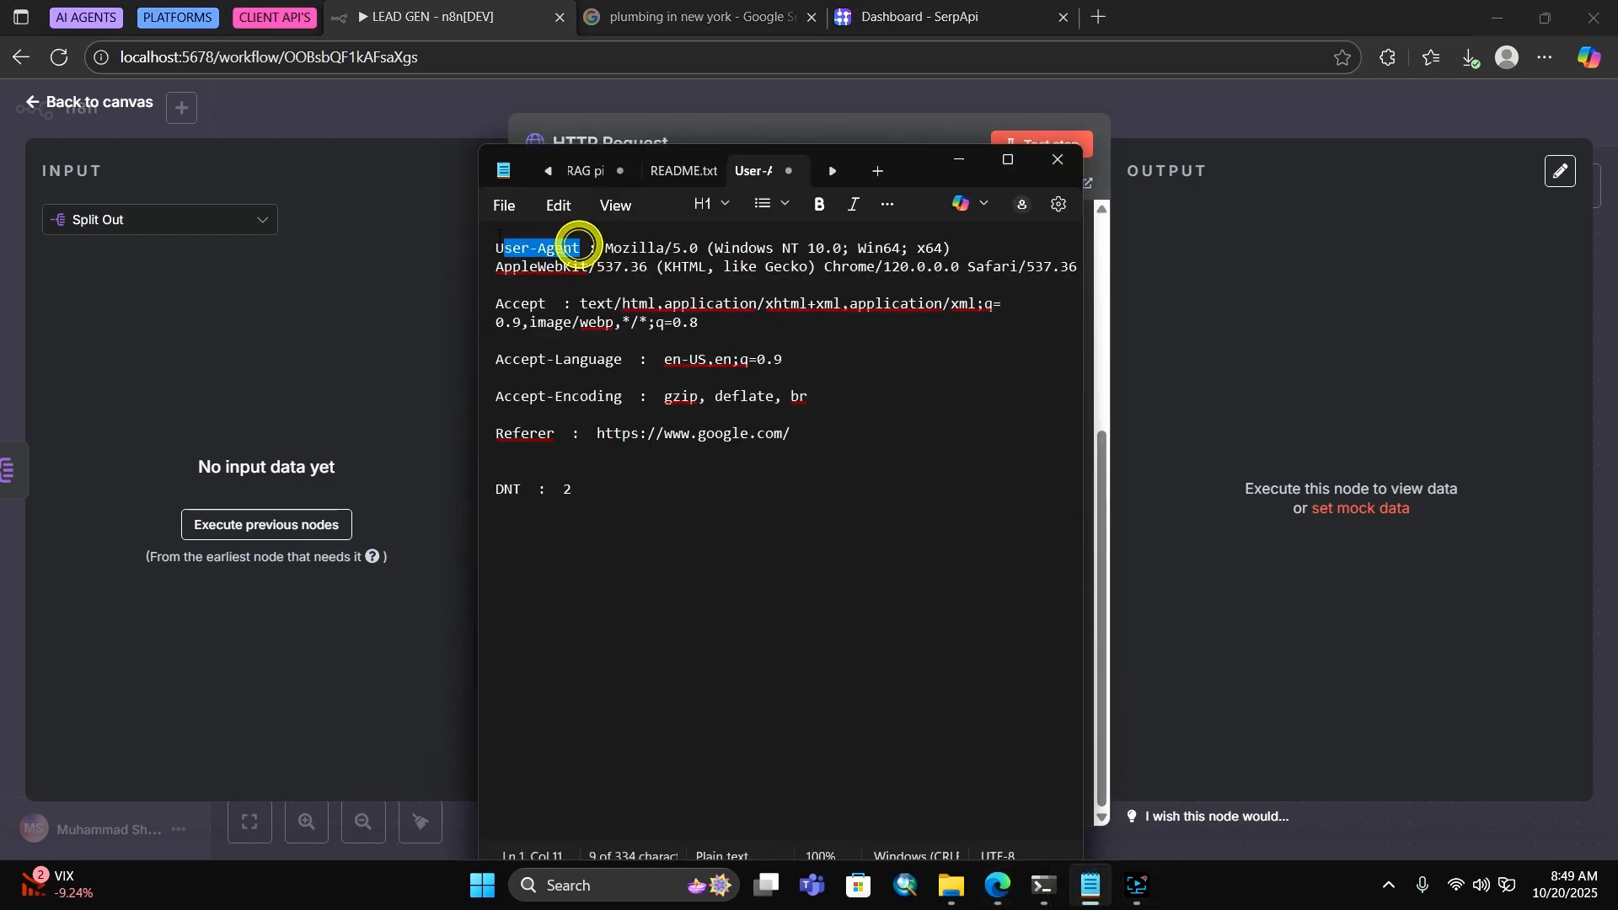
pyautogui.rightClick(536, 249)
pyautogui.click(638, 274)
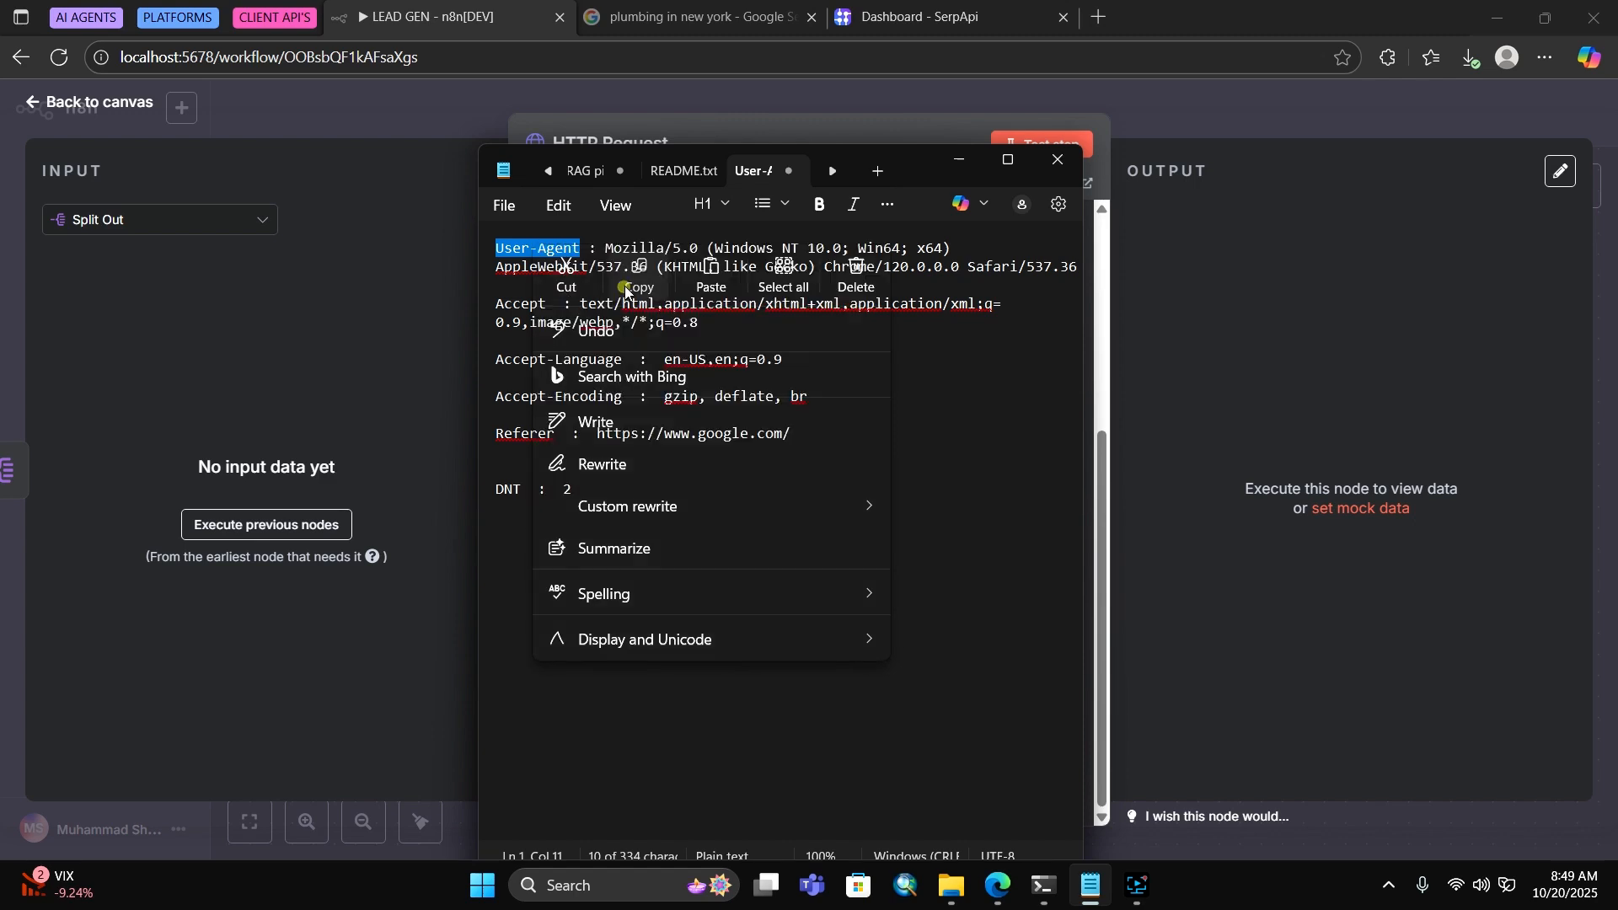
pyautogui.hotkey('alt', 'Tab')
pyautogui.rightClick(642, 399)
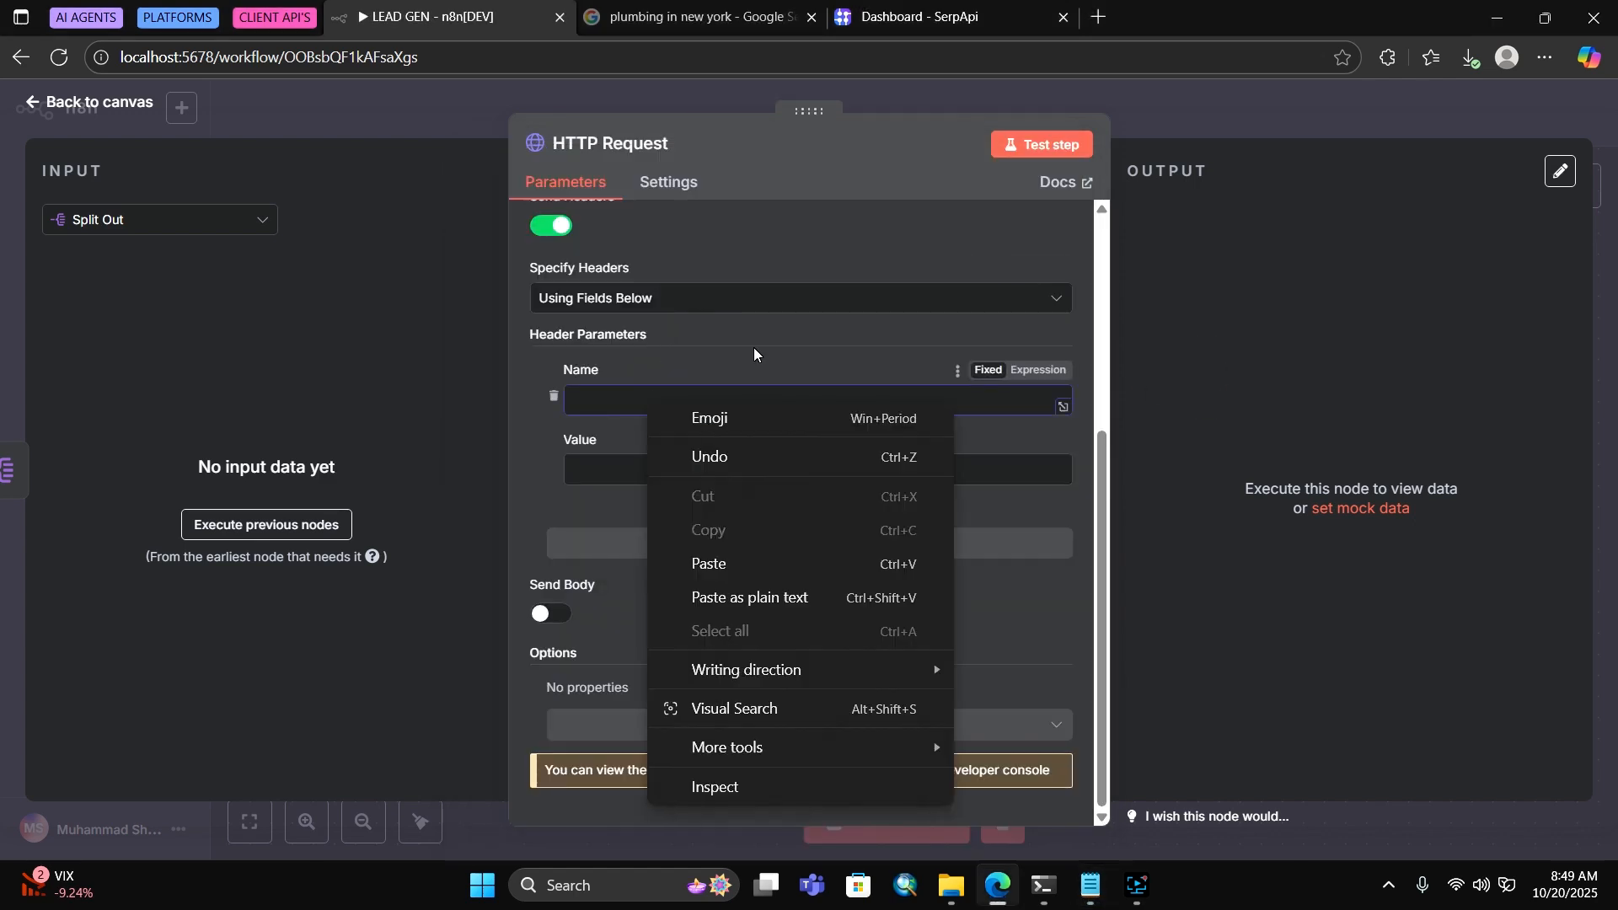
pyautogui.click(716, 563)
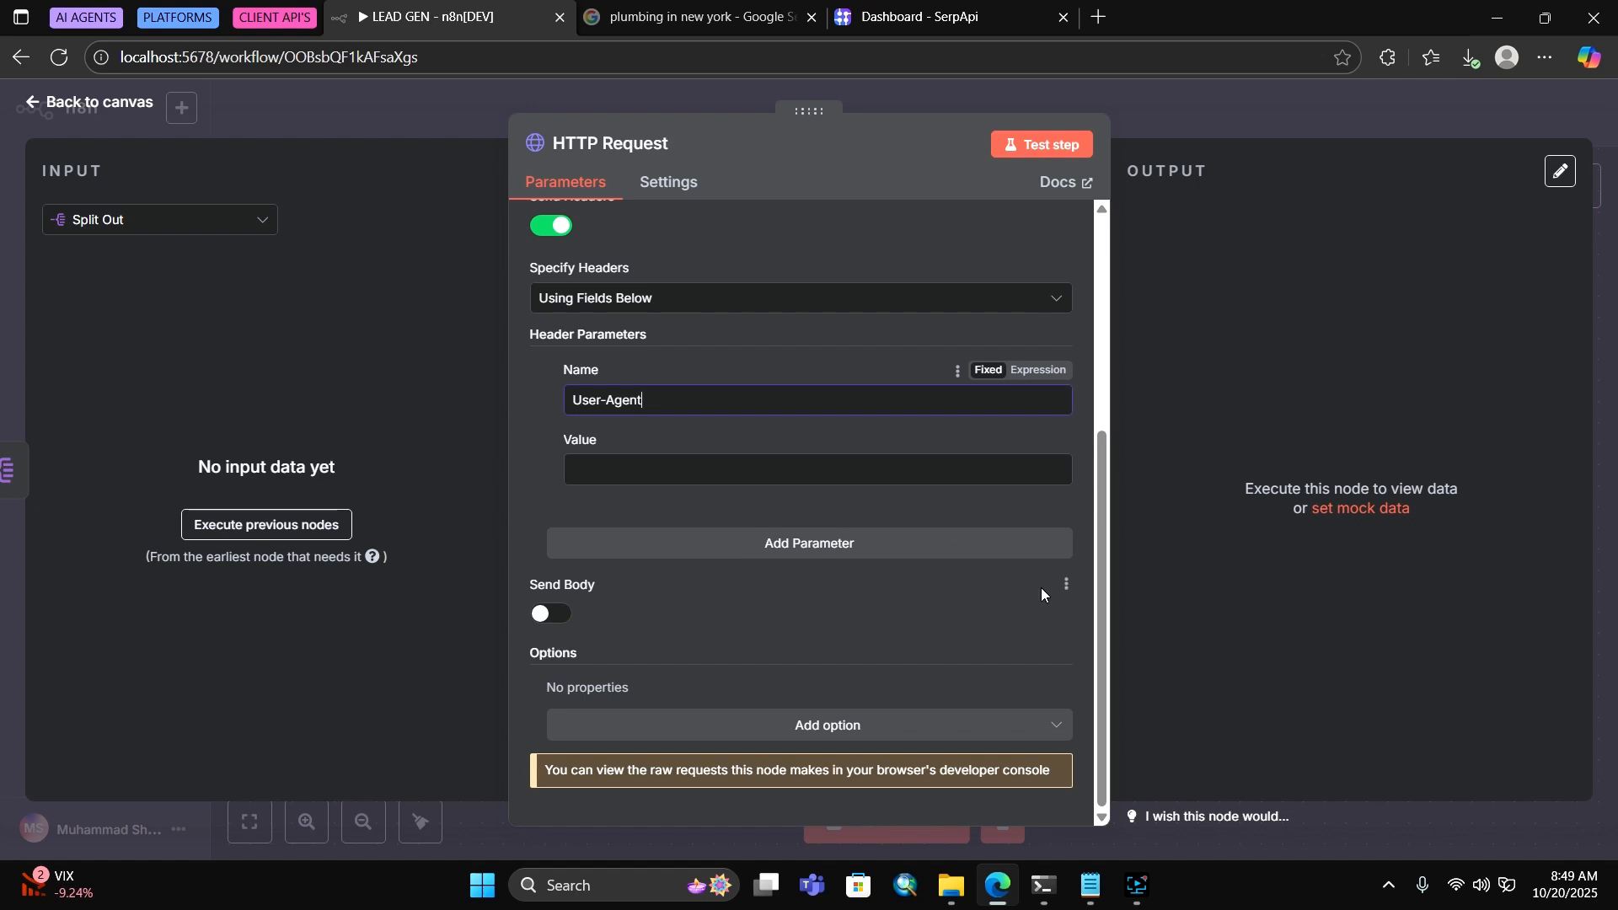
# Paste the browser user-agent string from the notes as the User-Agent value
pyautogui.click(1091, 884)
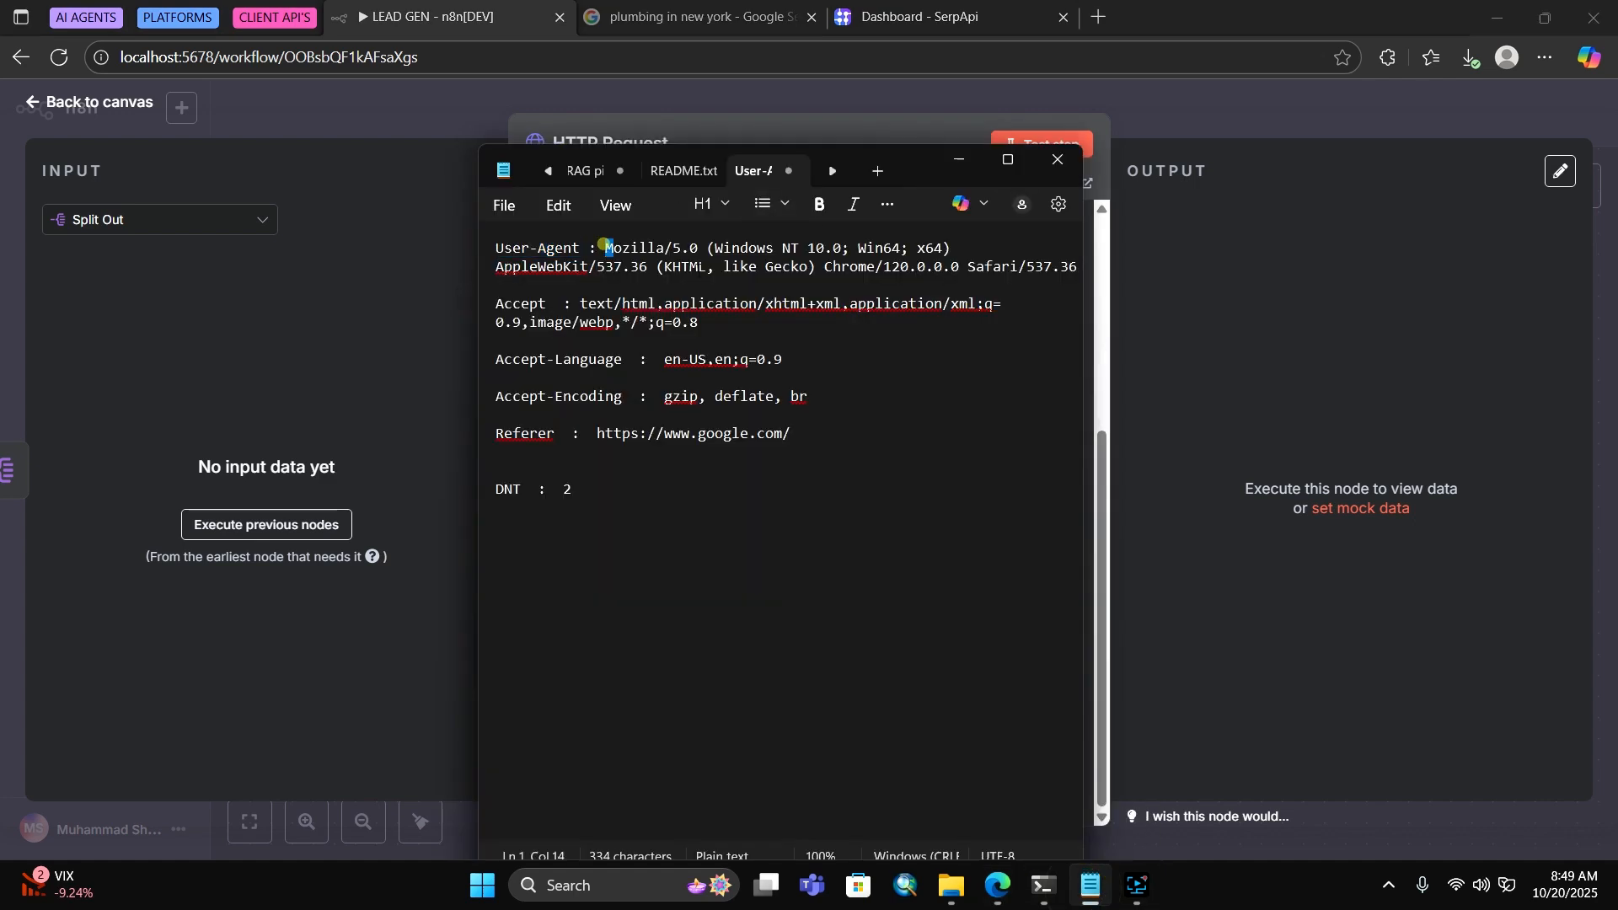
pyautogui.moveTo(605, 248); pyautogui.dragTo(1079, 266)
pyautogui.rightClick(877, 250)
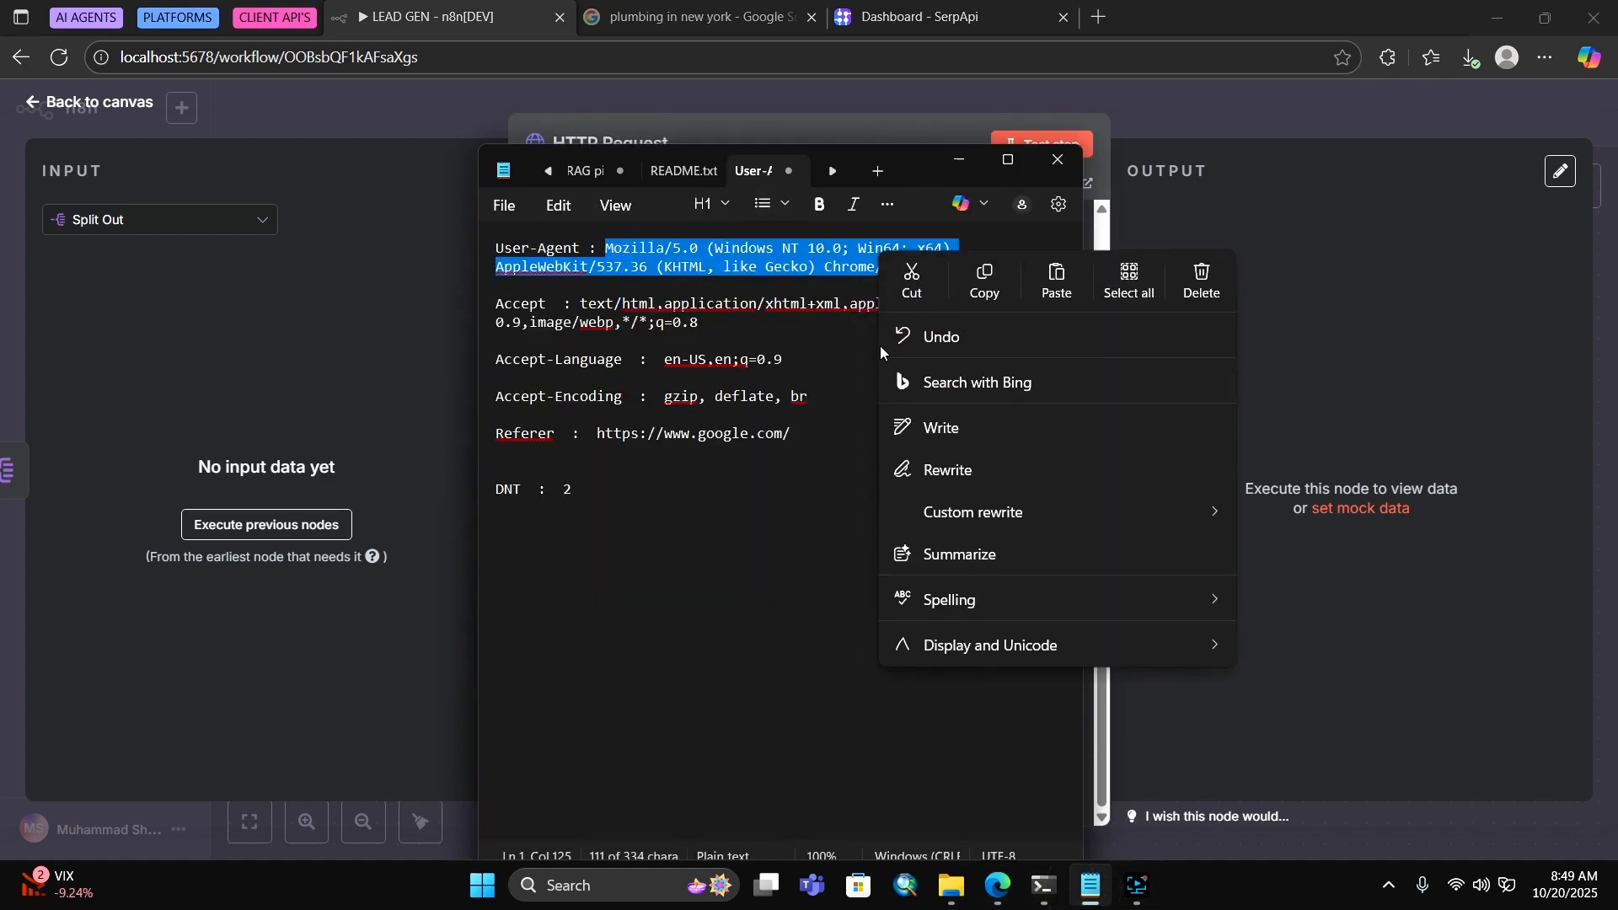
pyautogui.click(963, 289)
pyautogui.click(1150, 261)
pyautogui.click(679, 466)
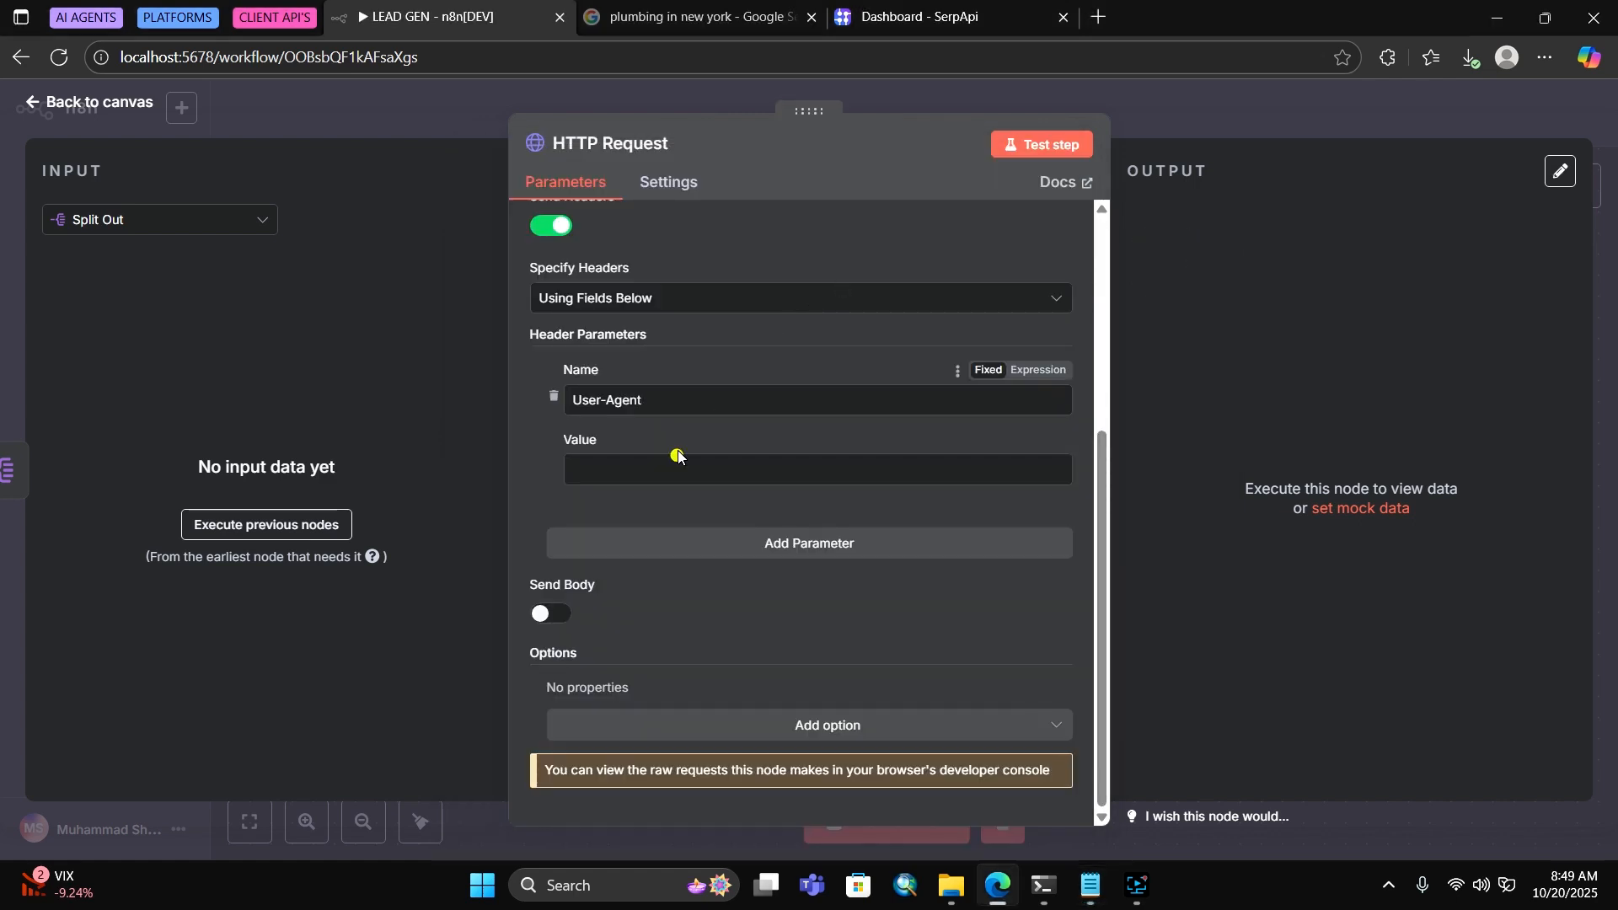
pyautogui.rightClick(675, 465)
pyautogui.click(732, 217)
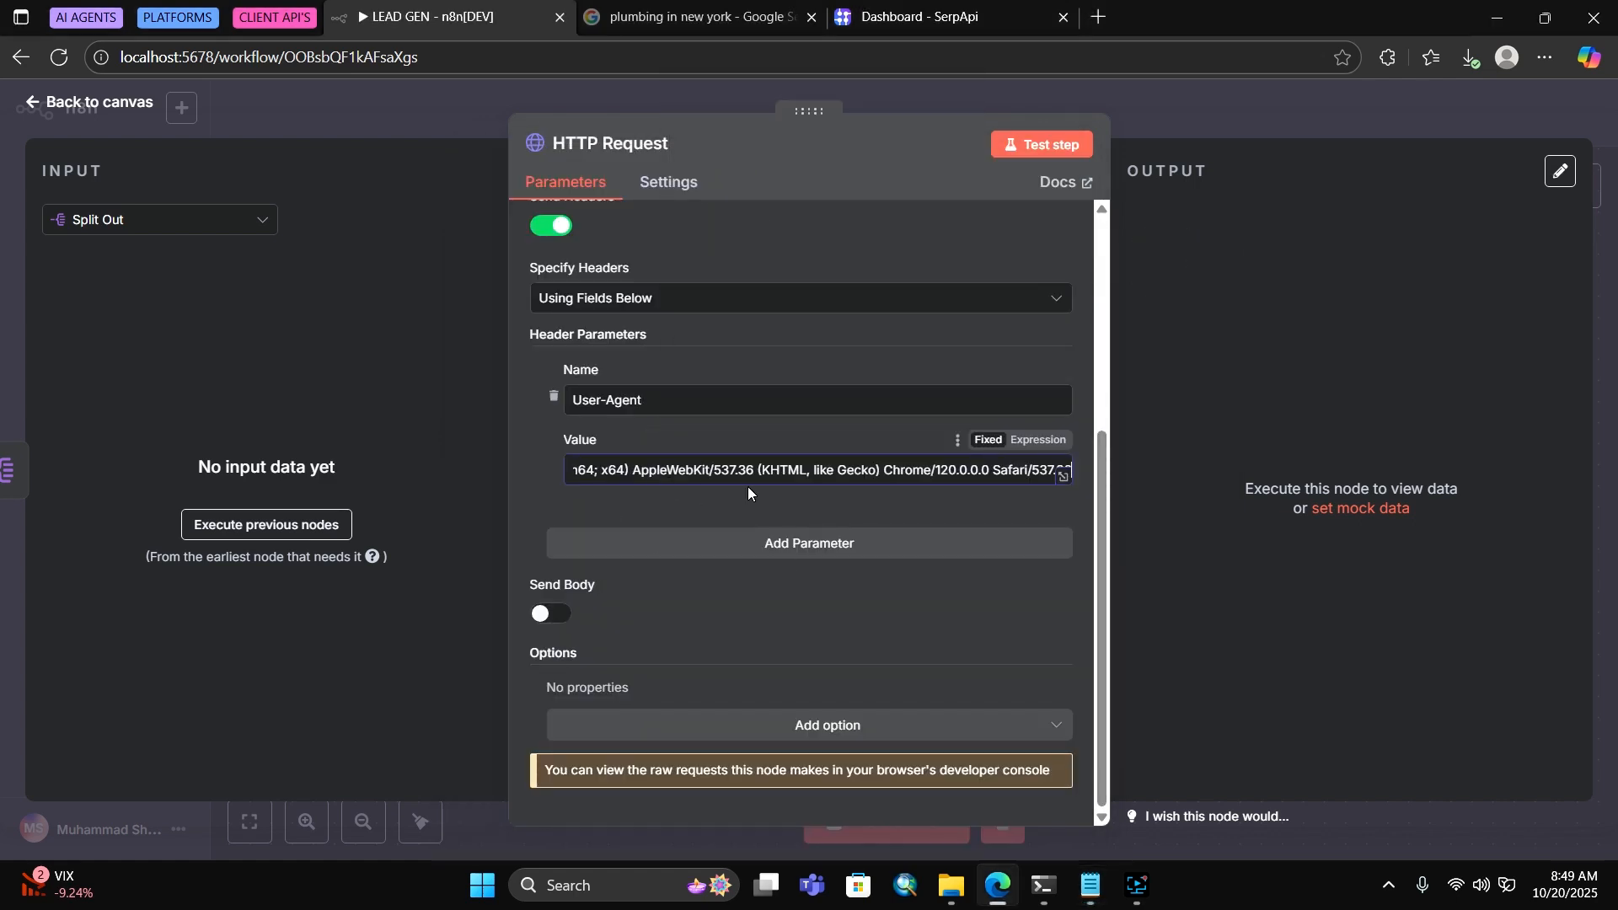
# Add a second header row and set its name to Accept
pyautogui.click(763, 543)
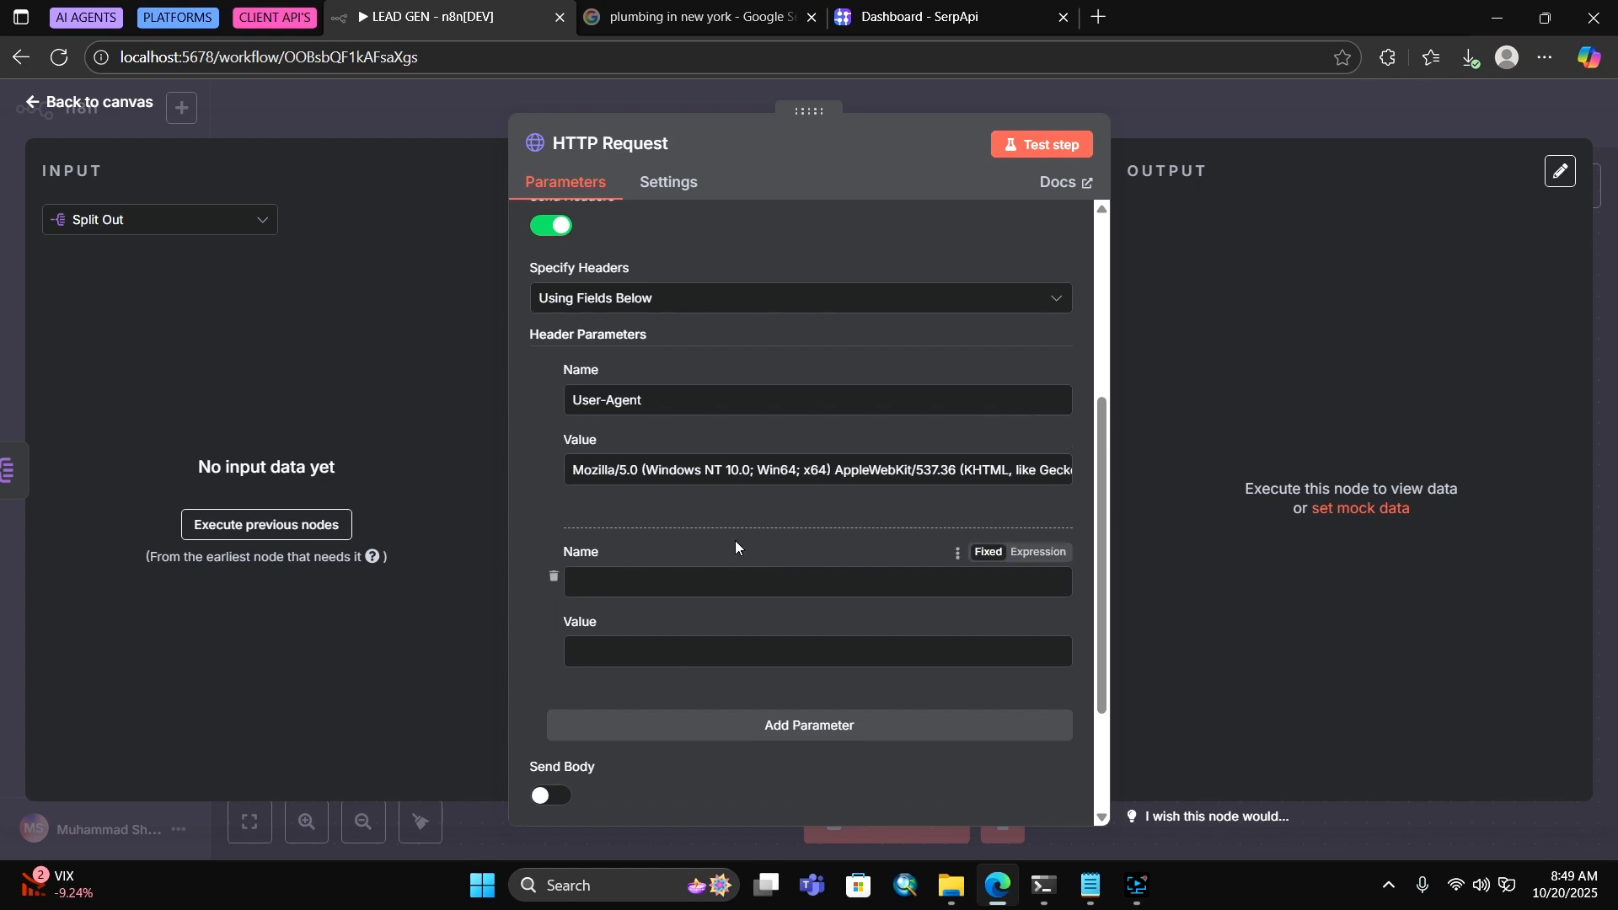
pyautogui.click(1090, 885)
pyautogui.doubleClick(518, 303)
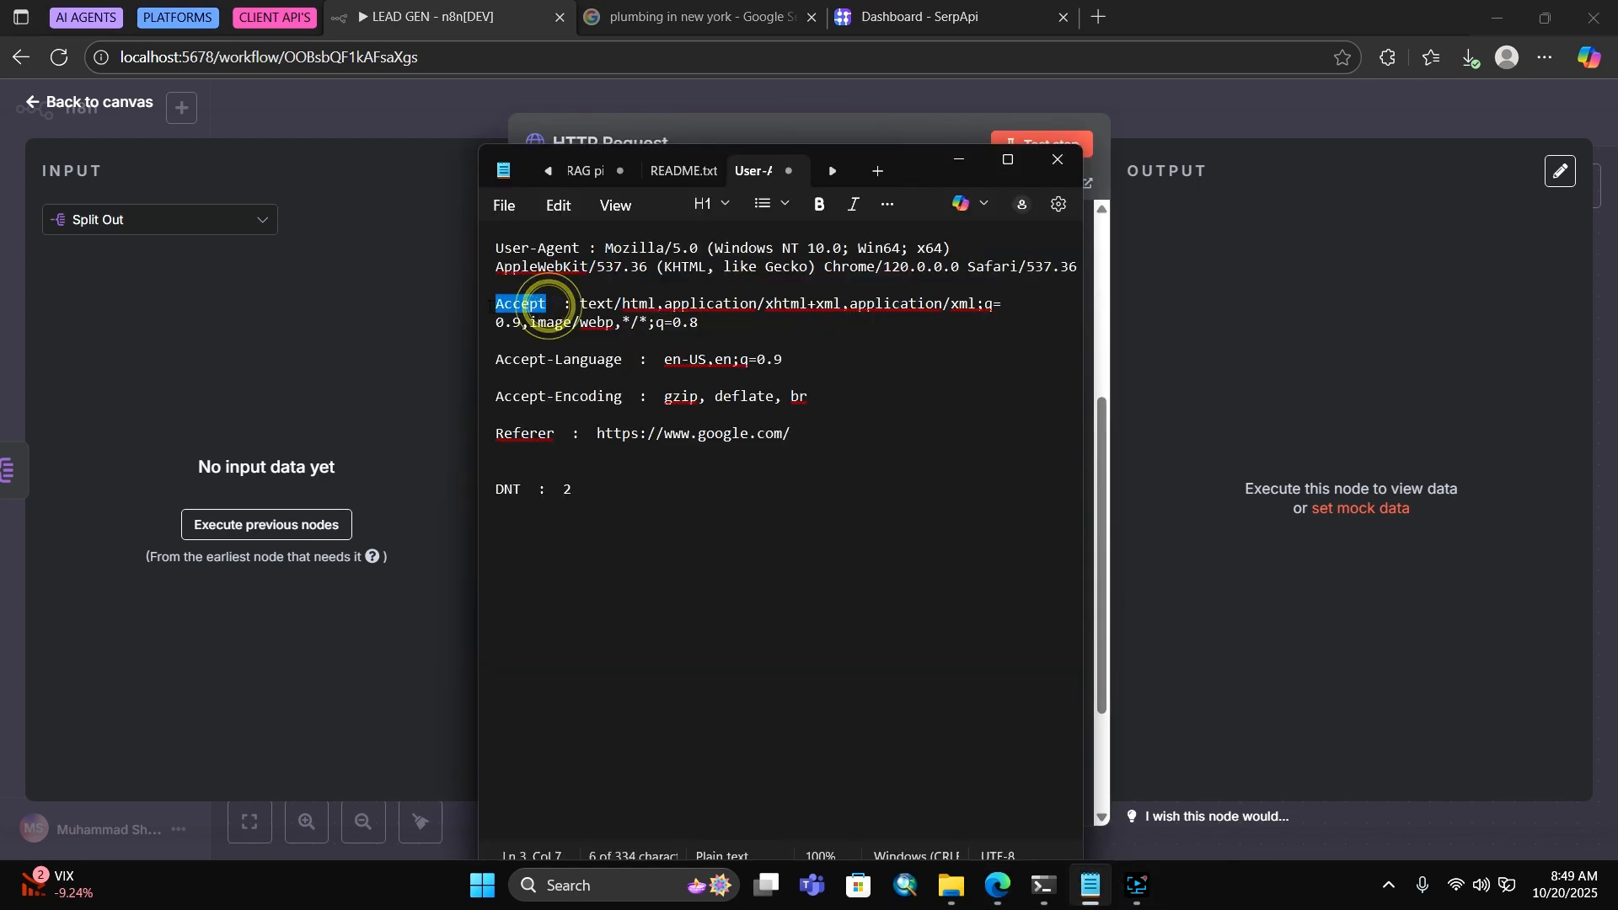
pyautogui.rightClick(550, 297)
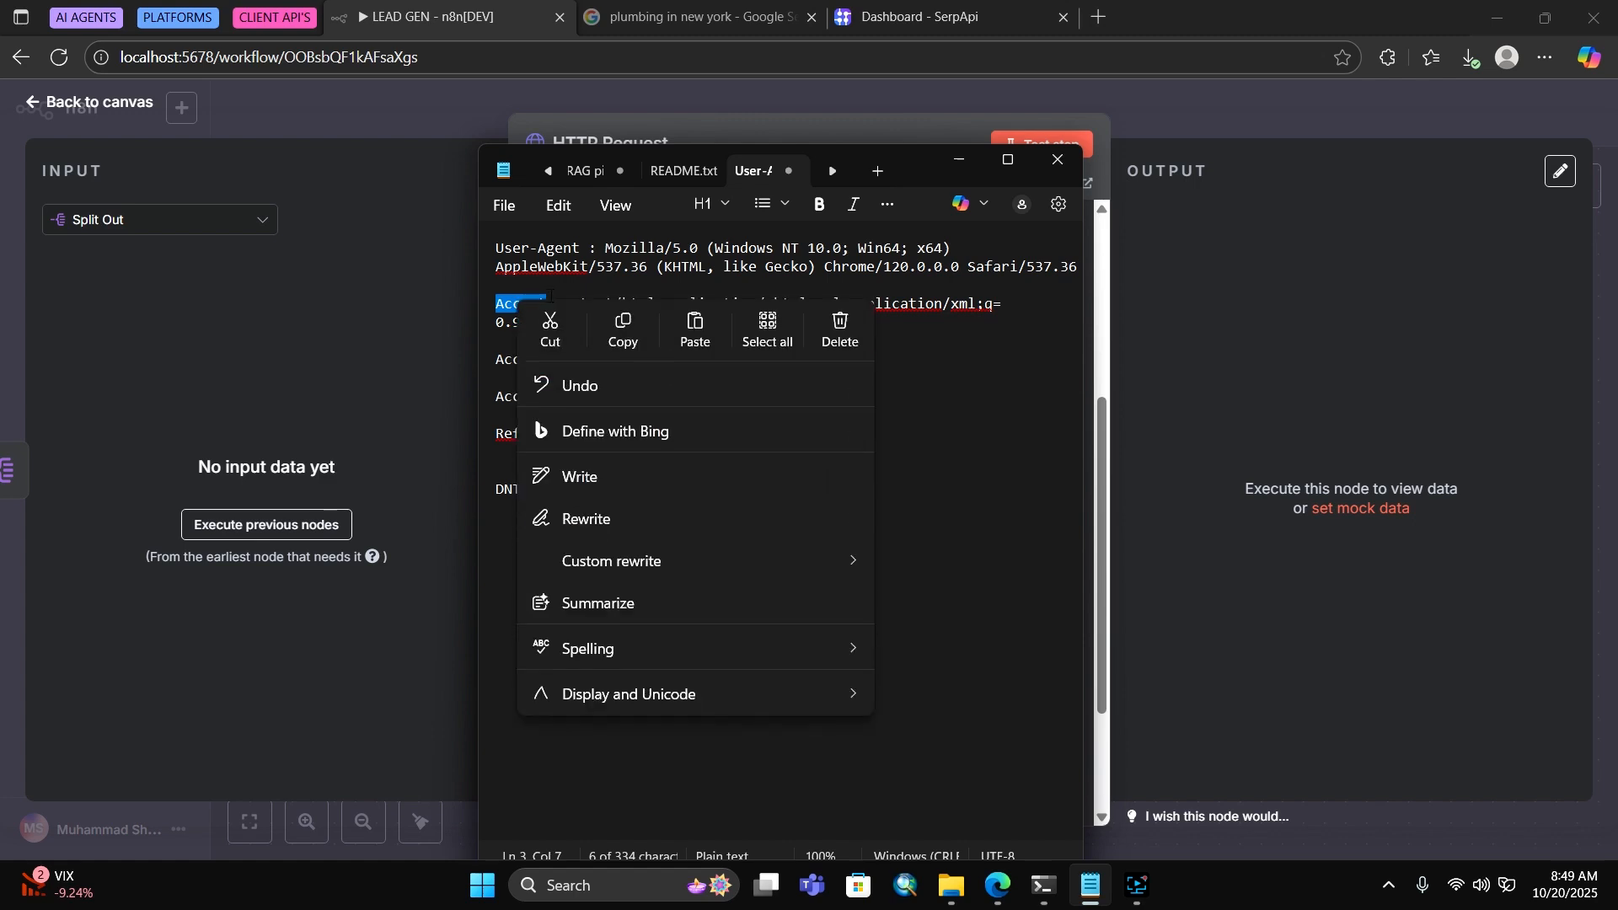
pyautogui.click(618, 324)
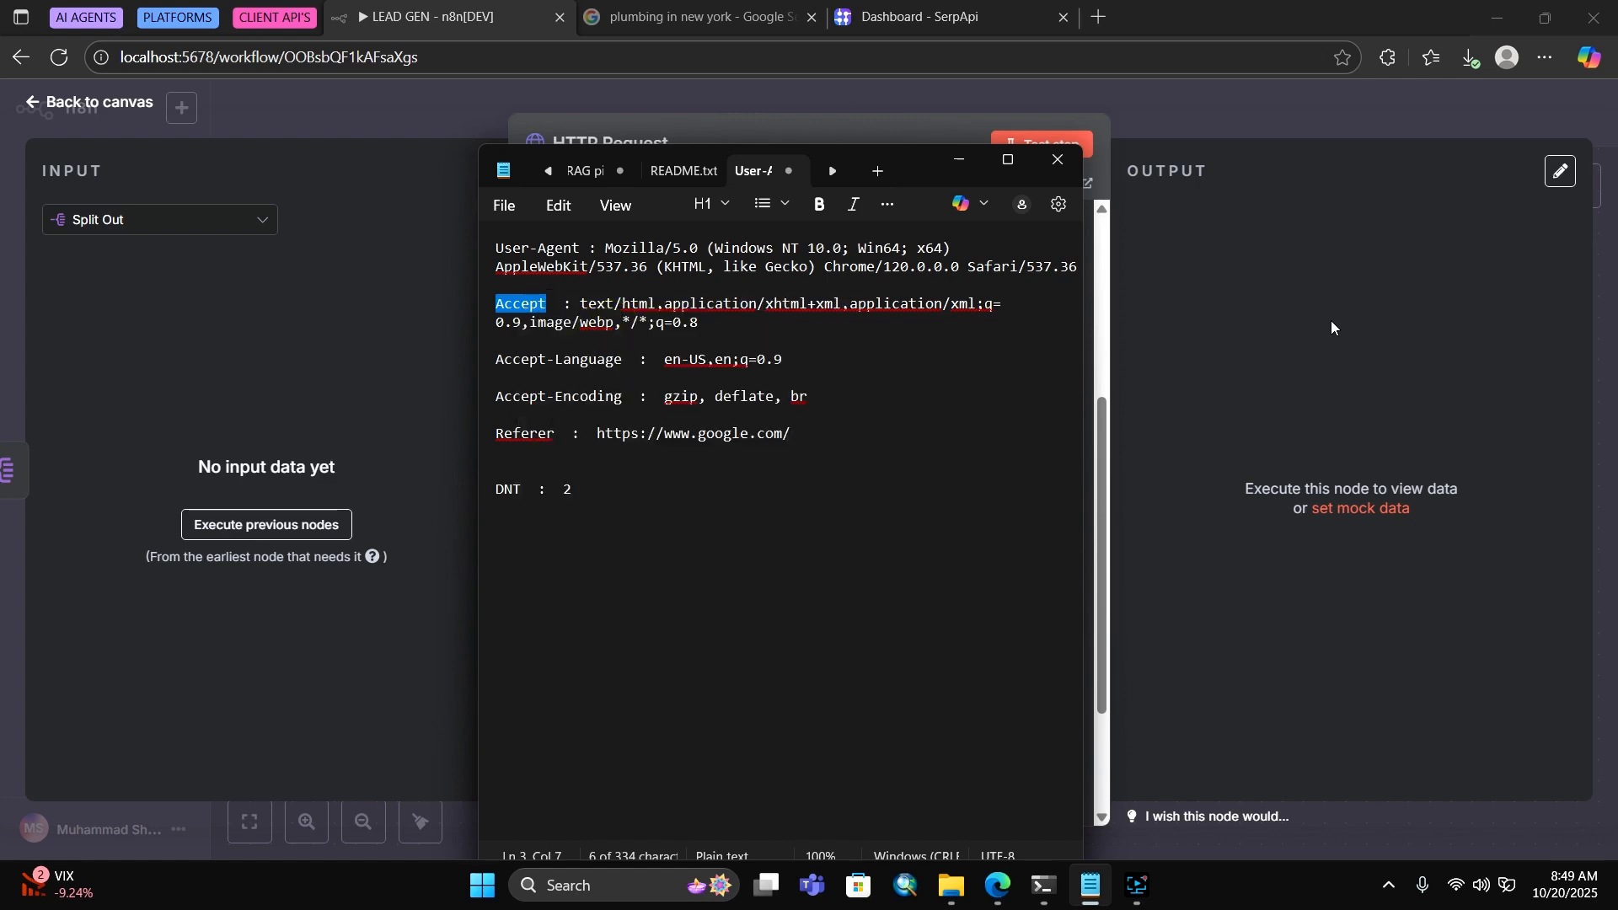
pyautogui.click(1117, 324)
pyautogui.click(681, 589)
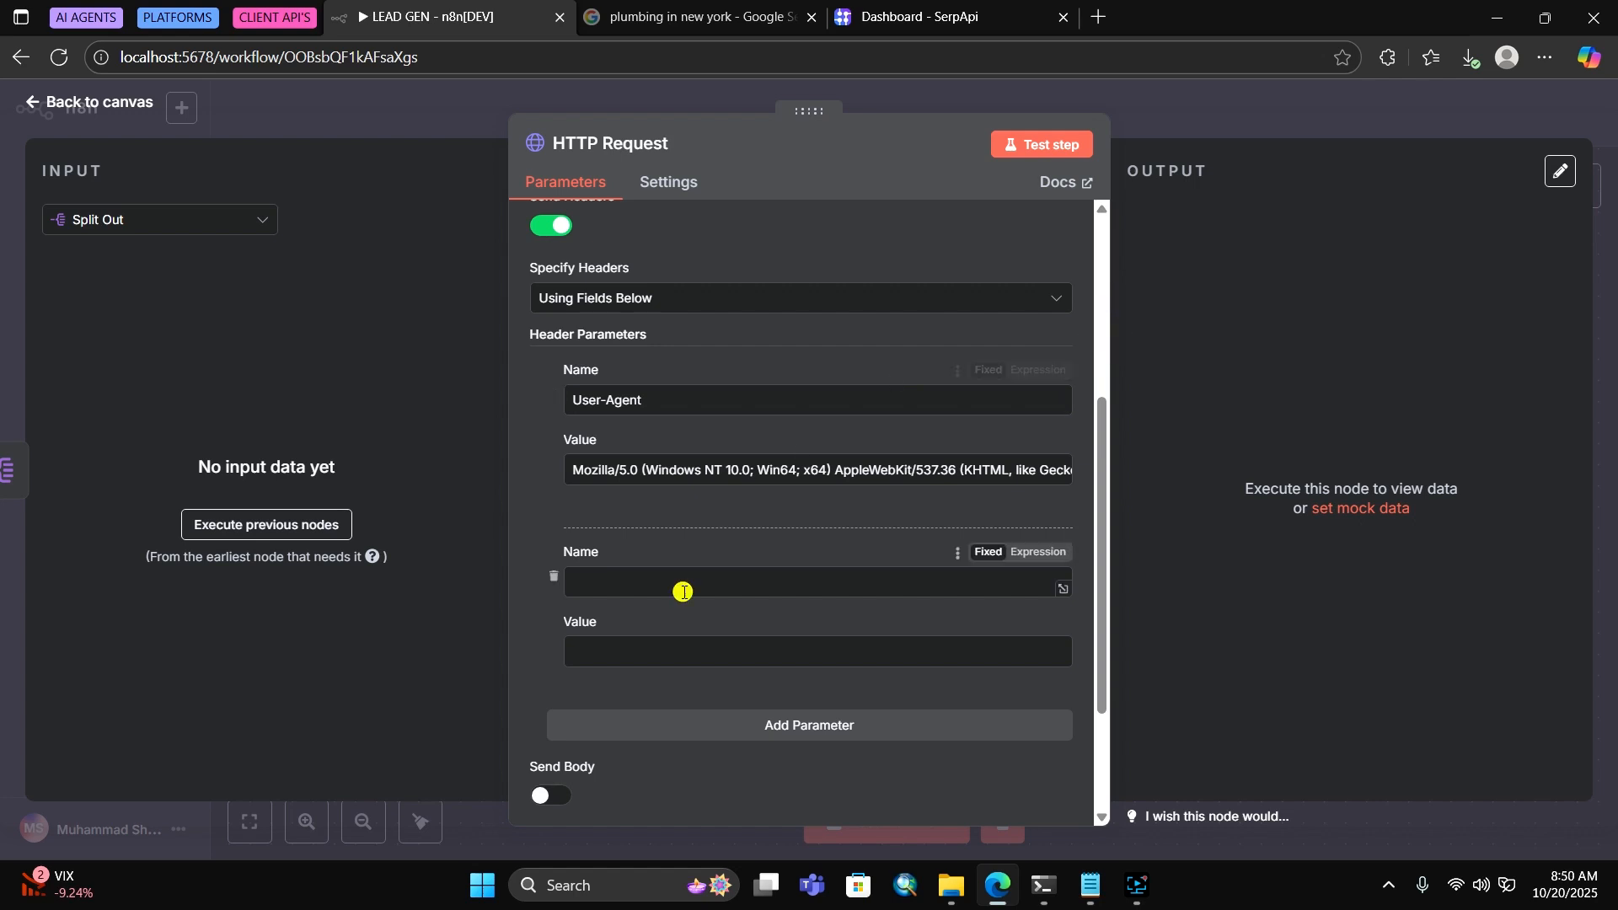
pyautogui.rightClick(683, 592)
pyautogui.click(731, 347)
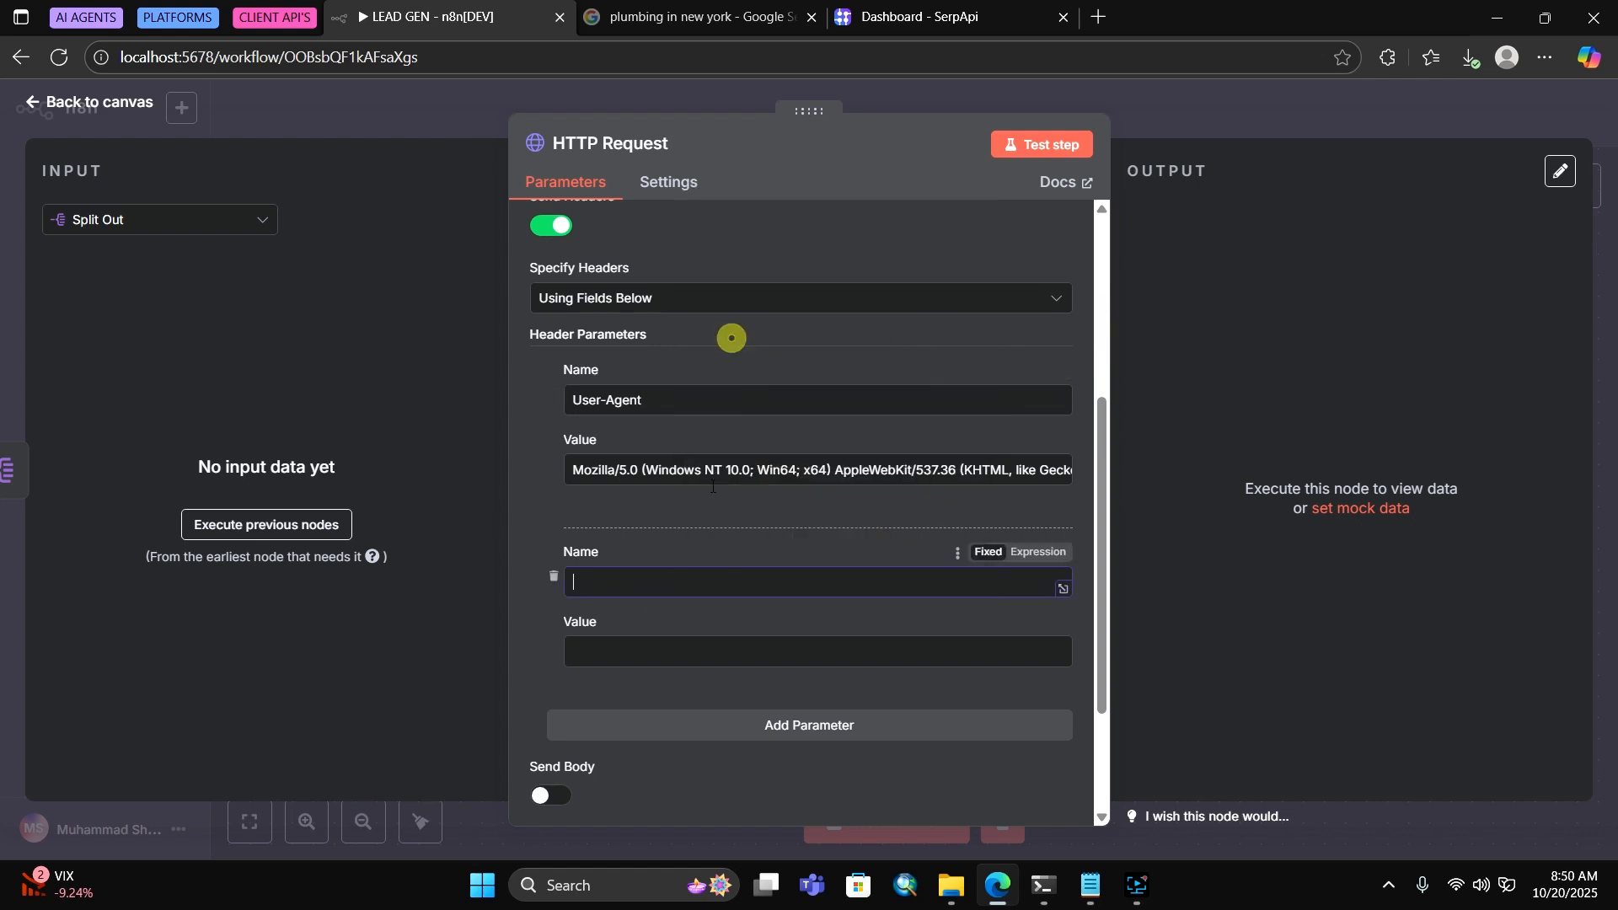
# Paste the HTML/XML content types from the notes as the Accept value
pyautogui.click(1087, 880)
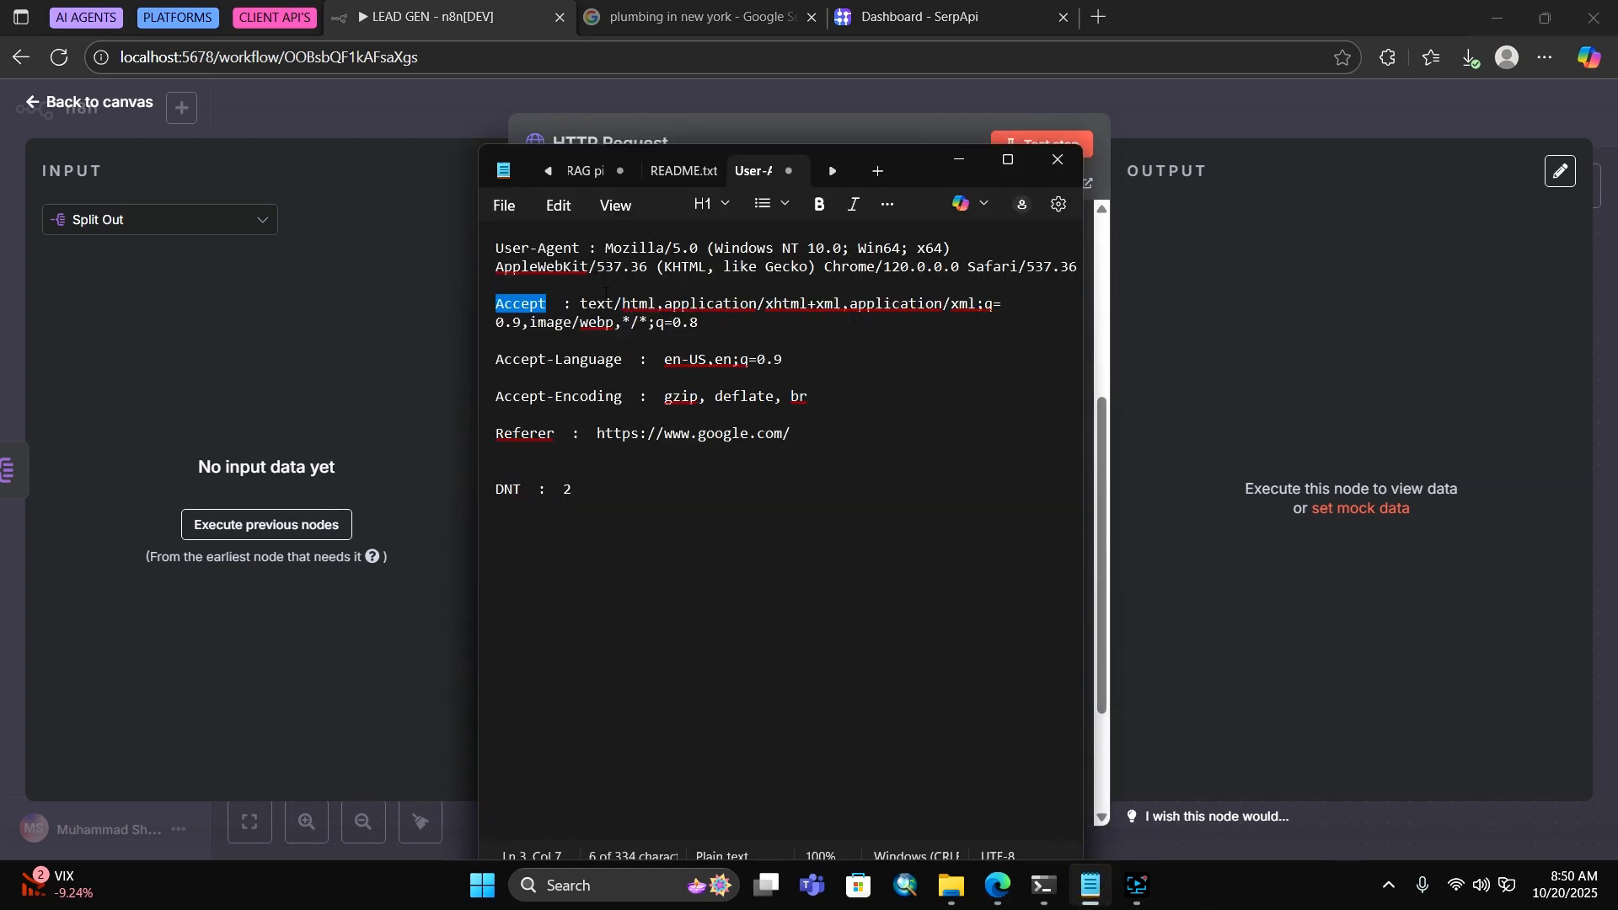
pyautogui.moveTo(581, 304); pyautogui.dragTo(714, 314)
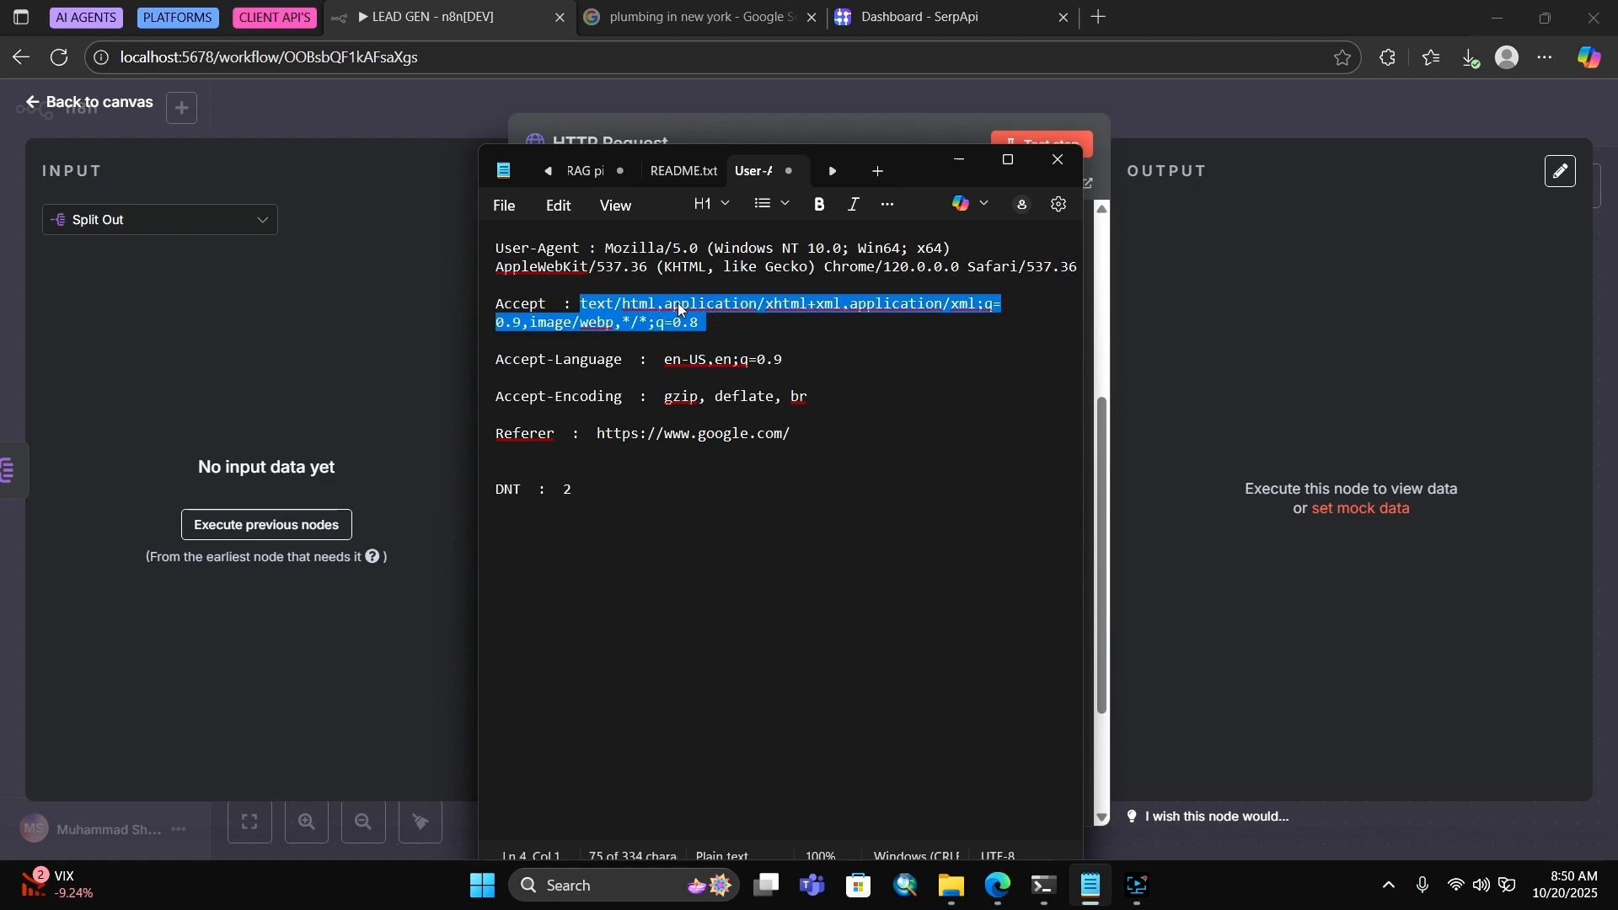
pyautogui.rightClick(679, 309)
pyautogui.click(772, 334)
pyautogui.click(961, 159)
pyautogui.rightClick(603, 653)
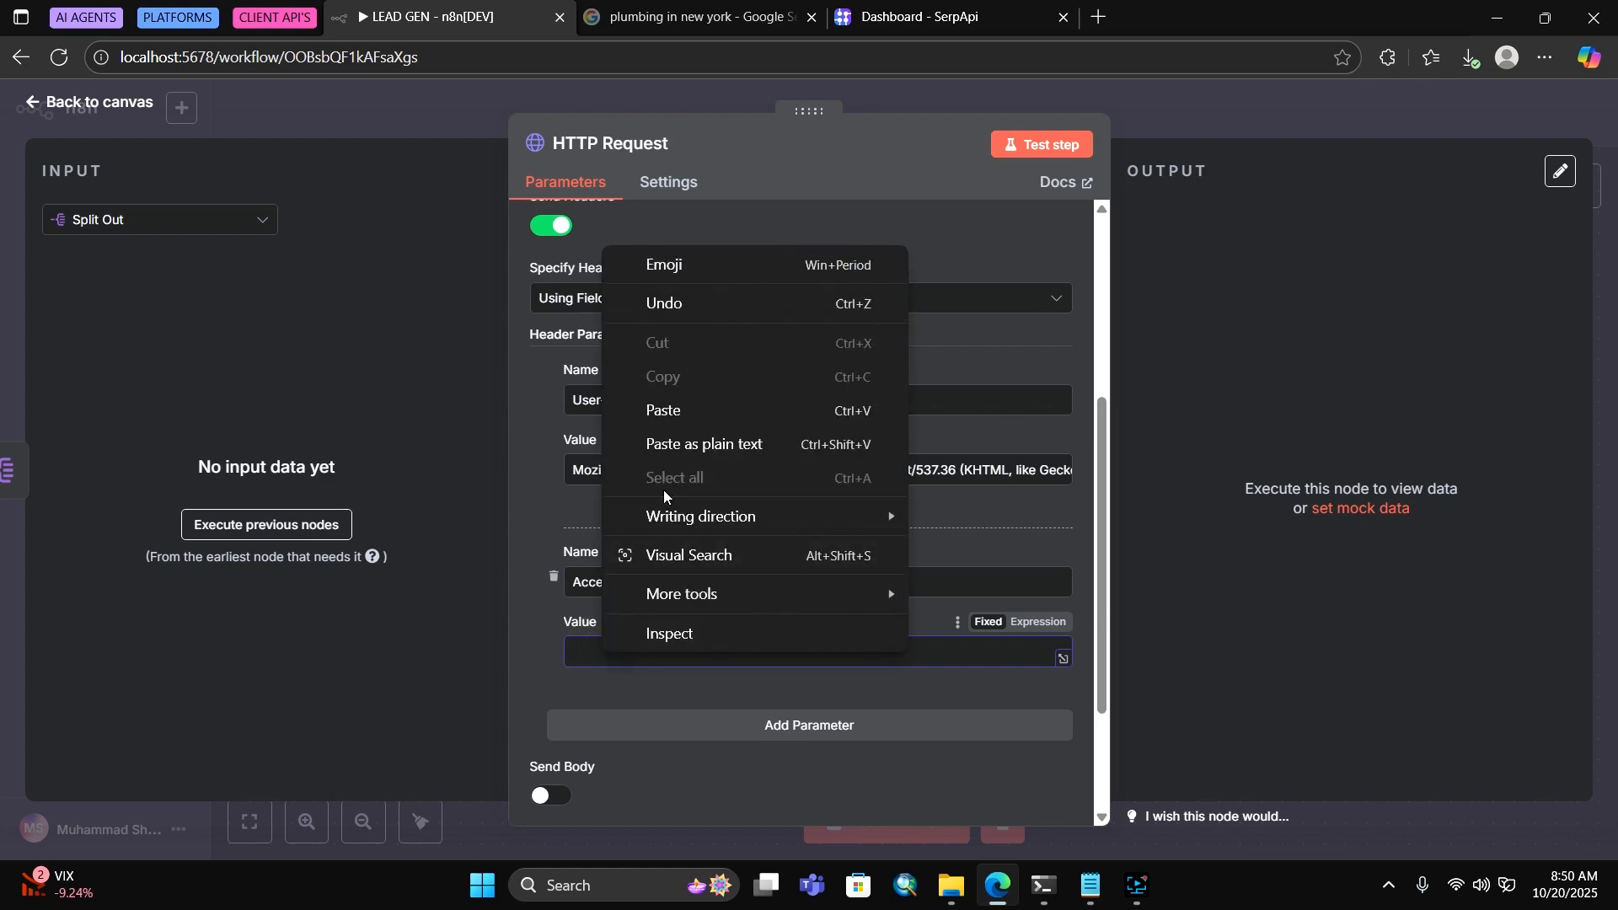
pyautogui.click(666, 410)
pyautogui.scroll(-2, 794, 629)
# Add a third header row named Accept-Language
pyautogui.click(753, 546)
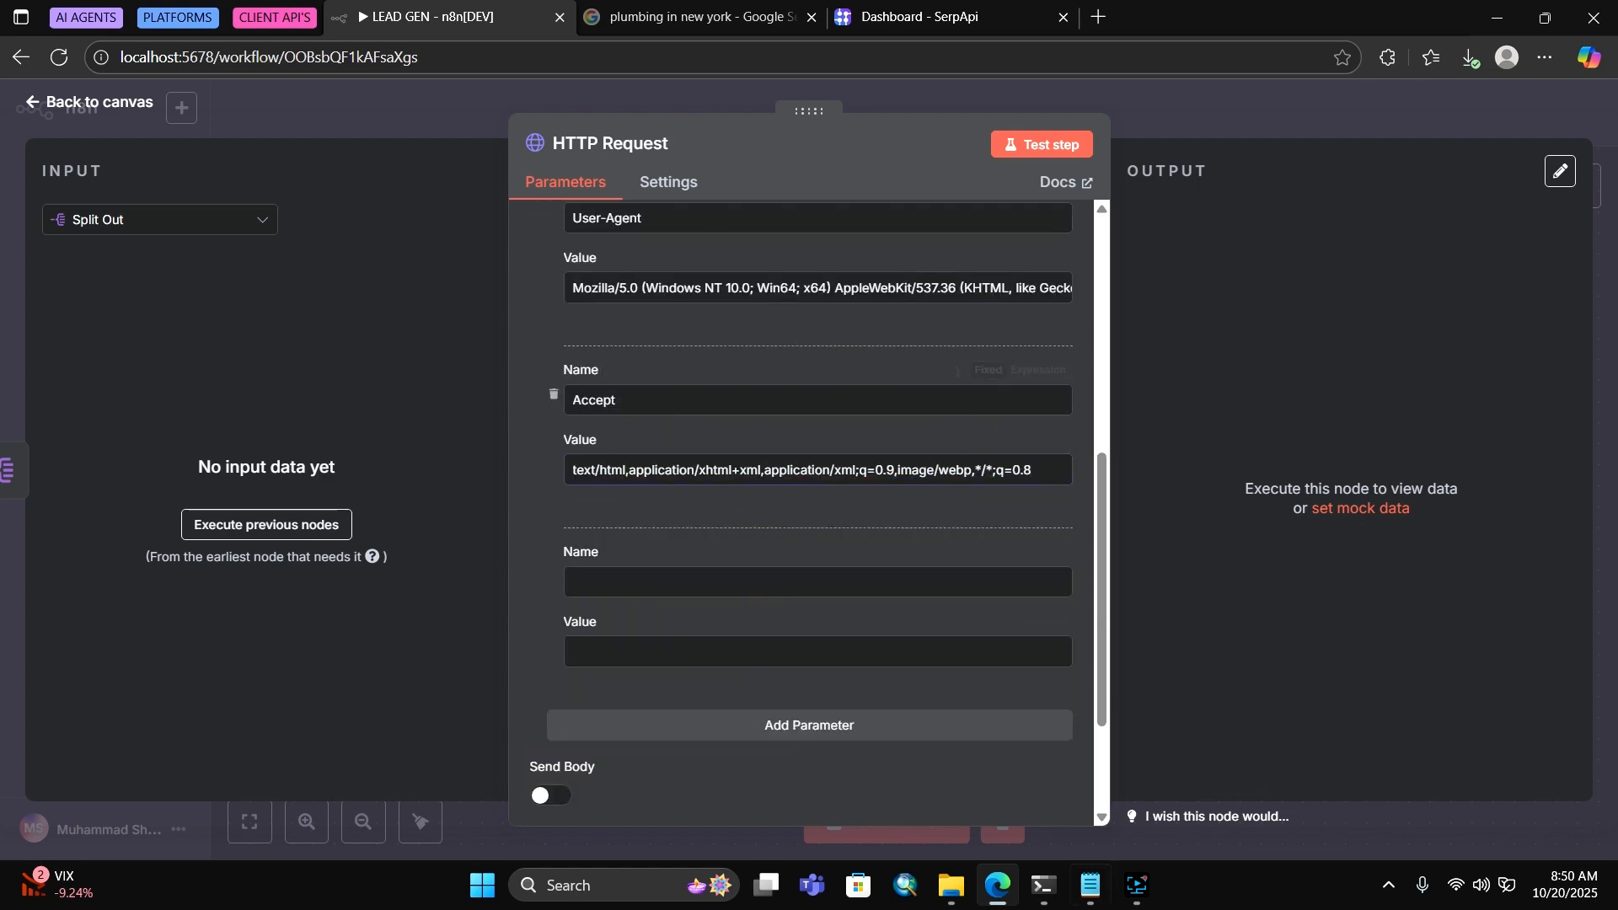
pyautogui.moveTo(1153, 893)
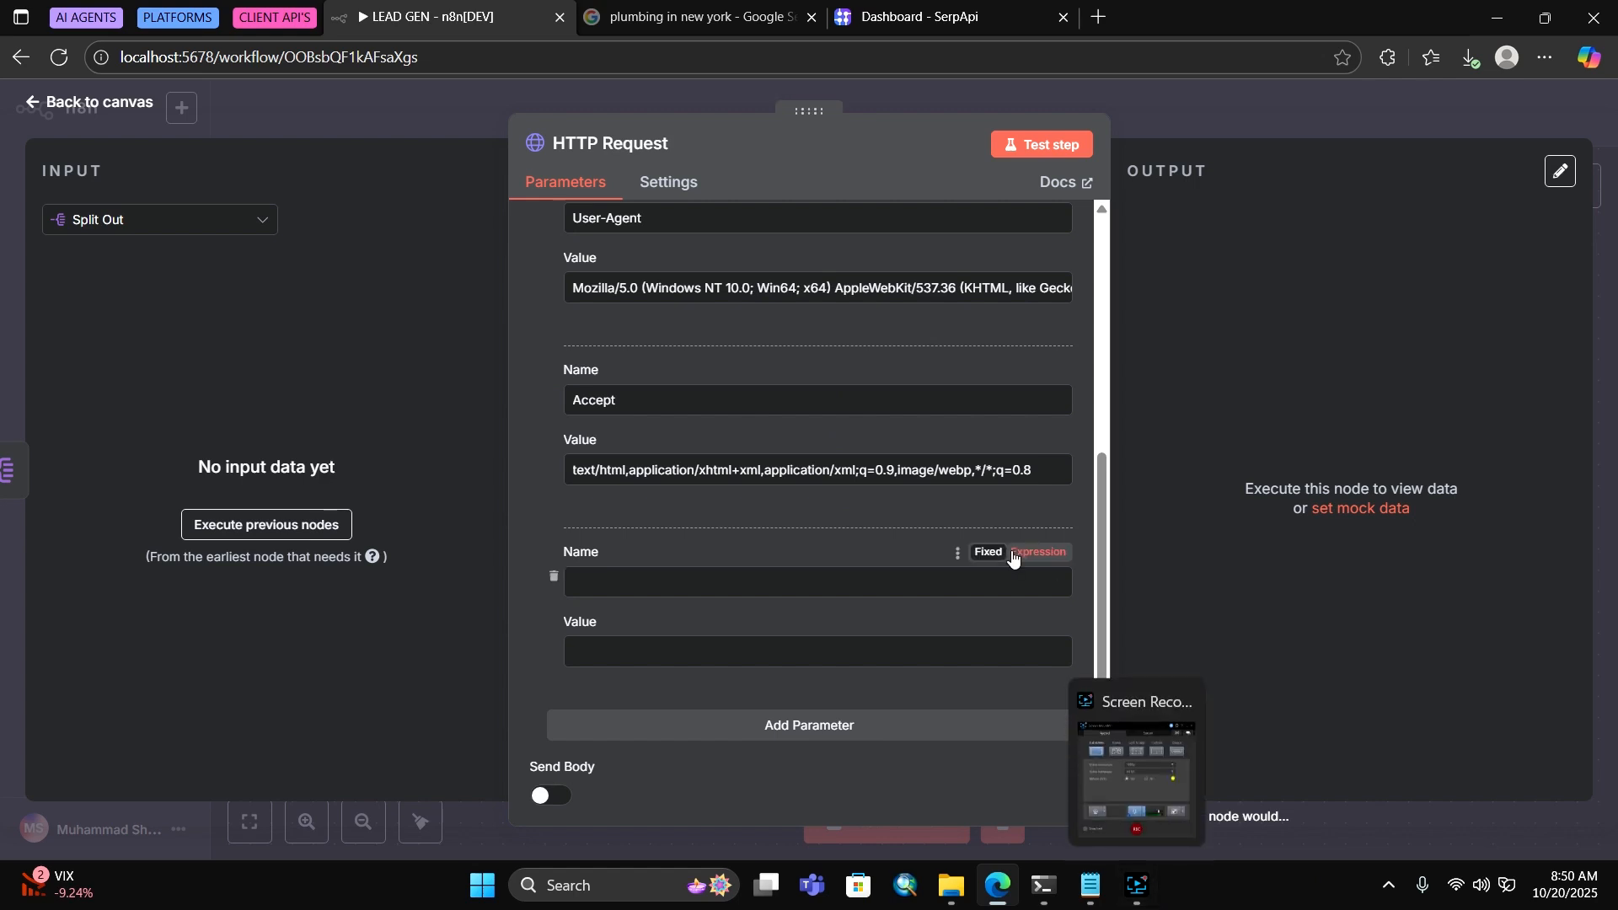
pyautogui.click(1090, 884)
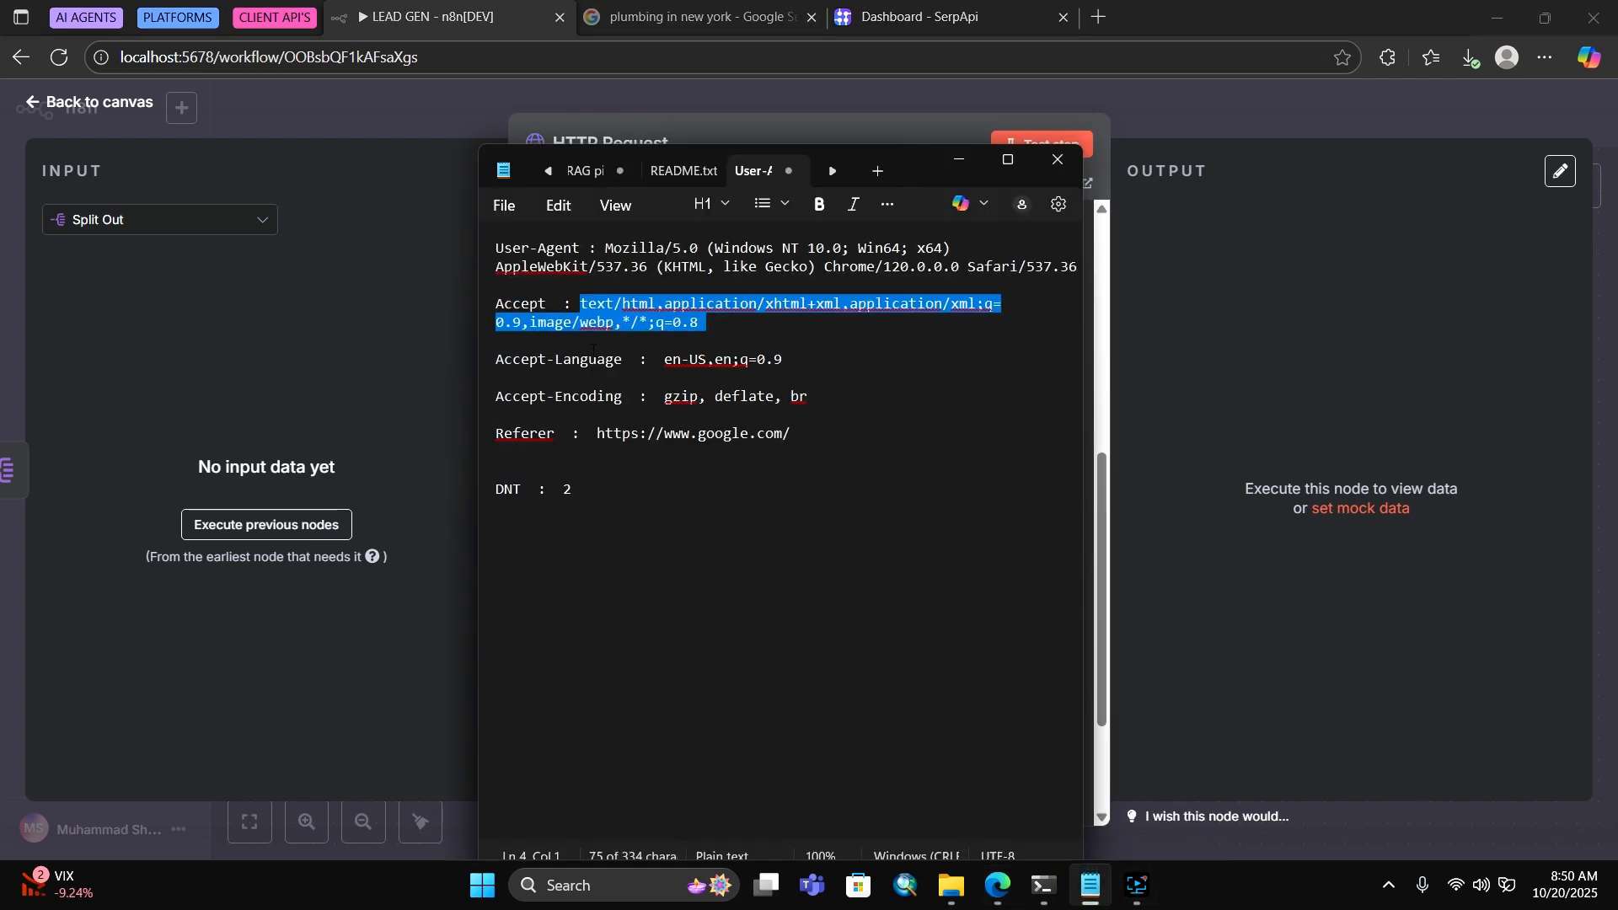
pyautogui.moveTo(518, 362)
pyautogui.mouseDown()
pyautogui.moveTo(622, 360)
pyautogui.moveTo(497, 360)
pyautogui.mouseUp()
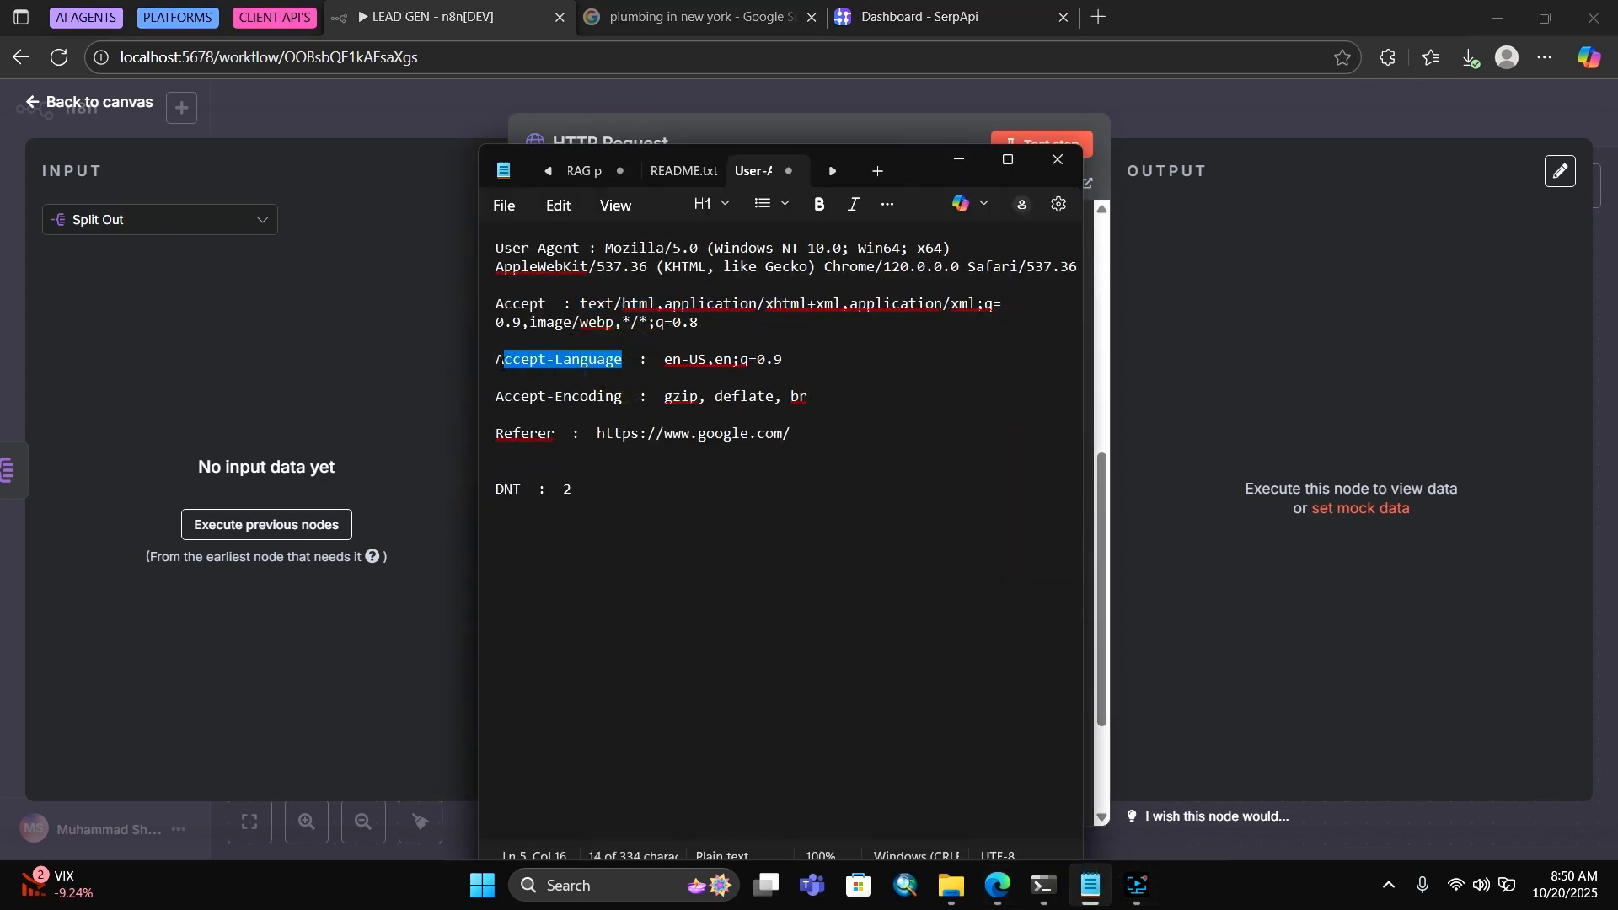
pyautogui.rightClick(533, 360)
pyautogui.click(636, 386)
pyautogui.hotkey('alt', 'Tab')
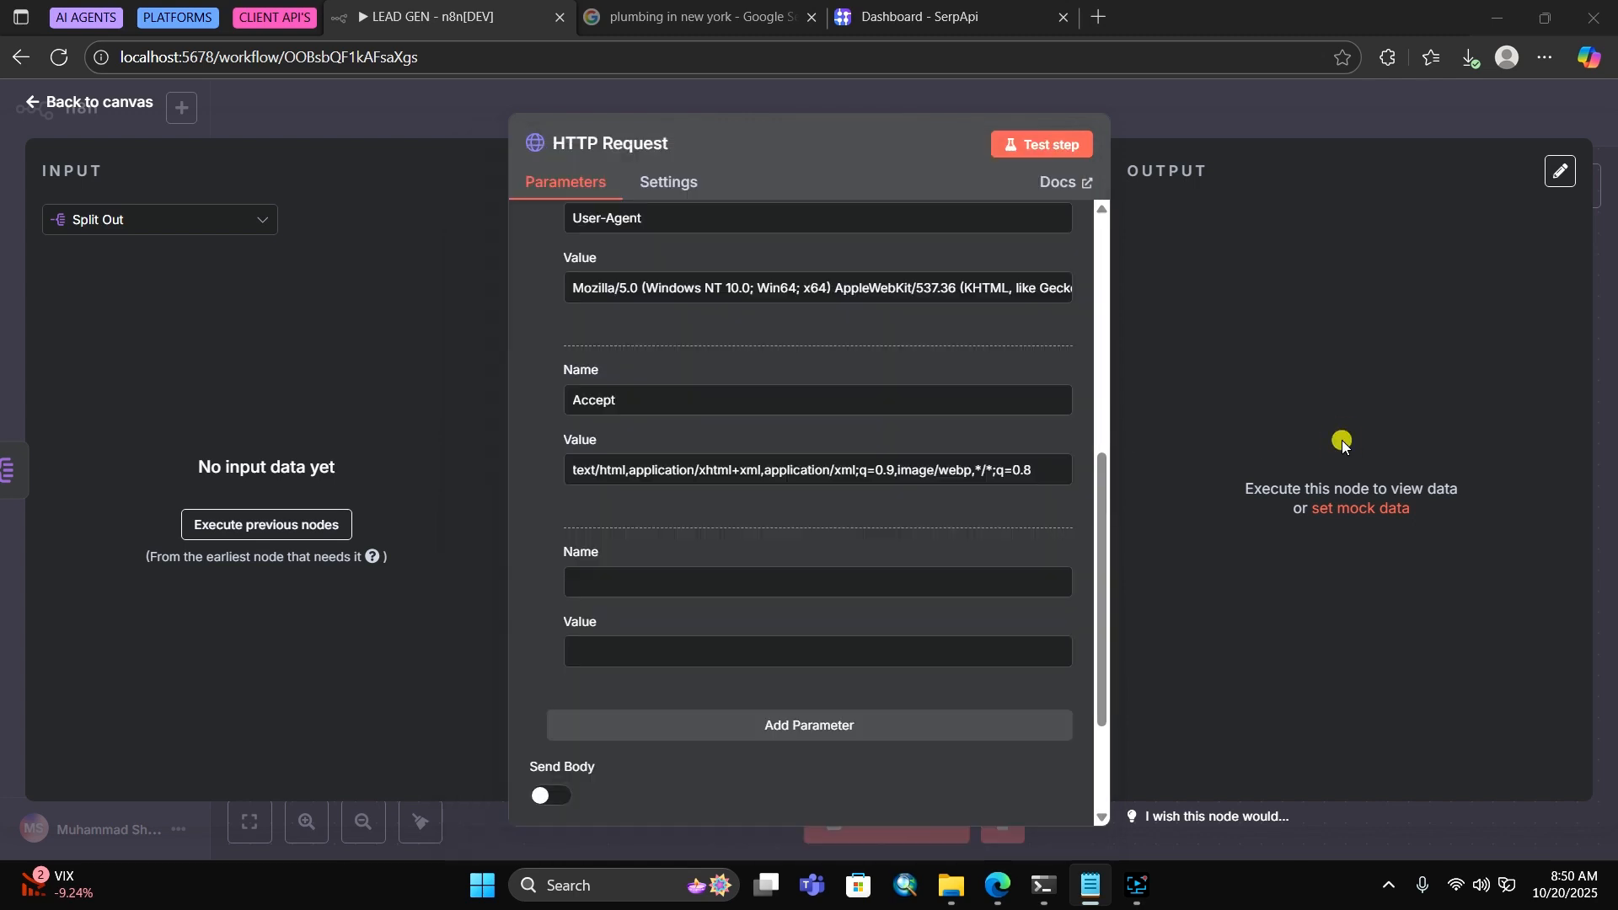
pyautogui.rightClick(623, 573)
pyautogui.click(687, 365)
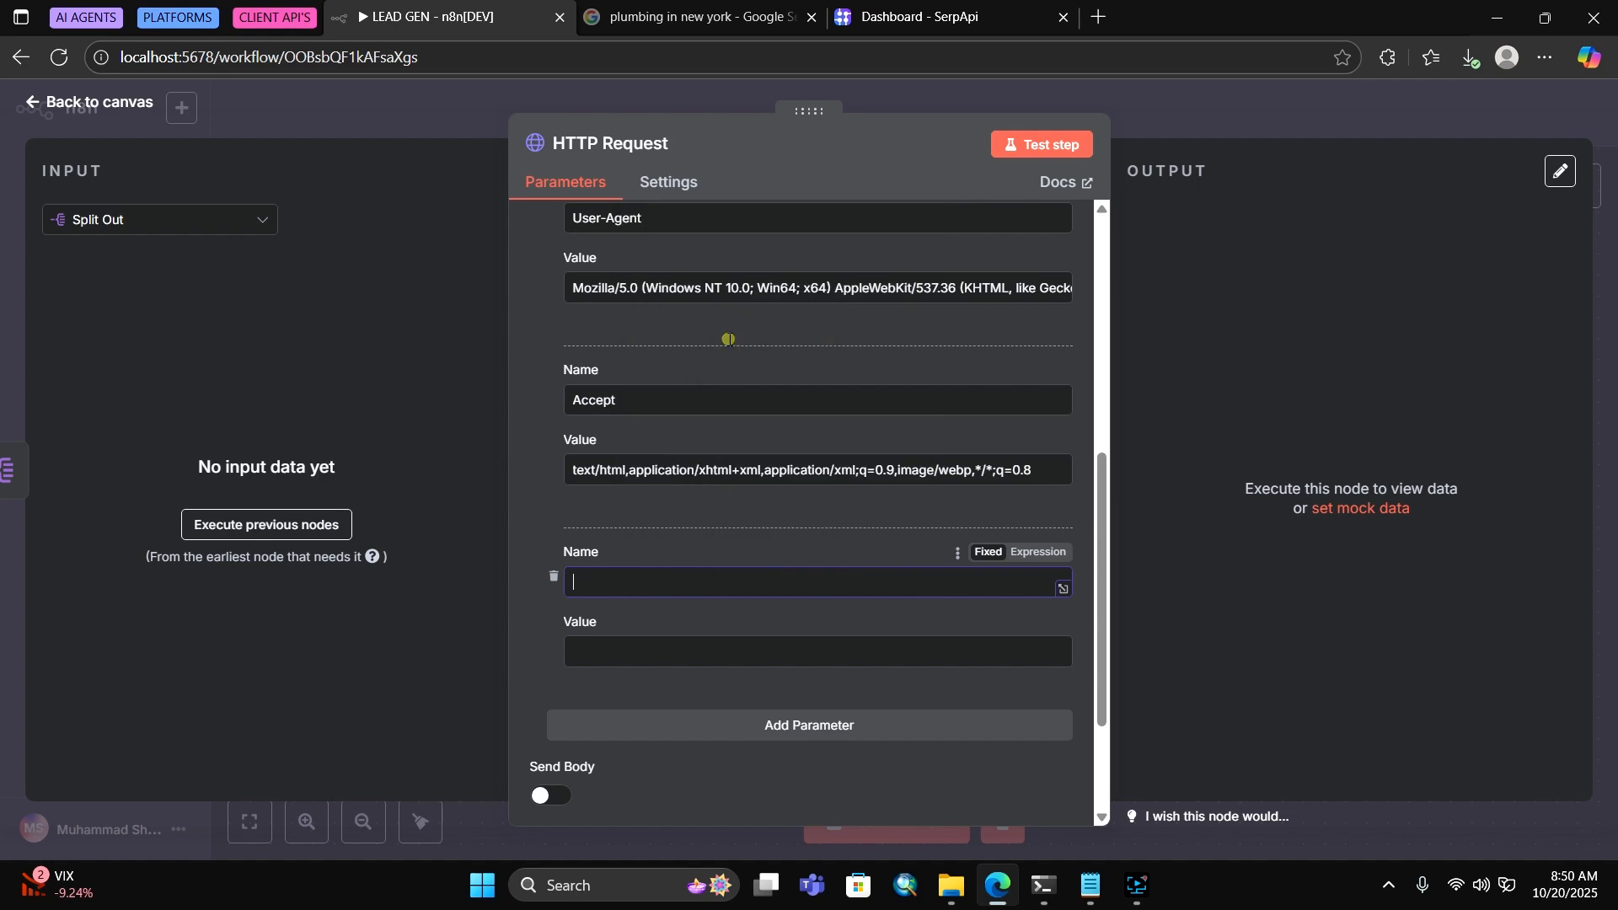
# Set the Accept-Language header value to en-US,en;q=0.9
pyautogui.click(1074, 885)
pyautogui.moveTo(665, 361); pyautogui.dragTo(775, 362)
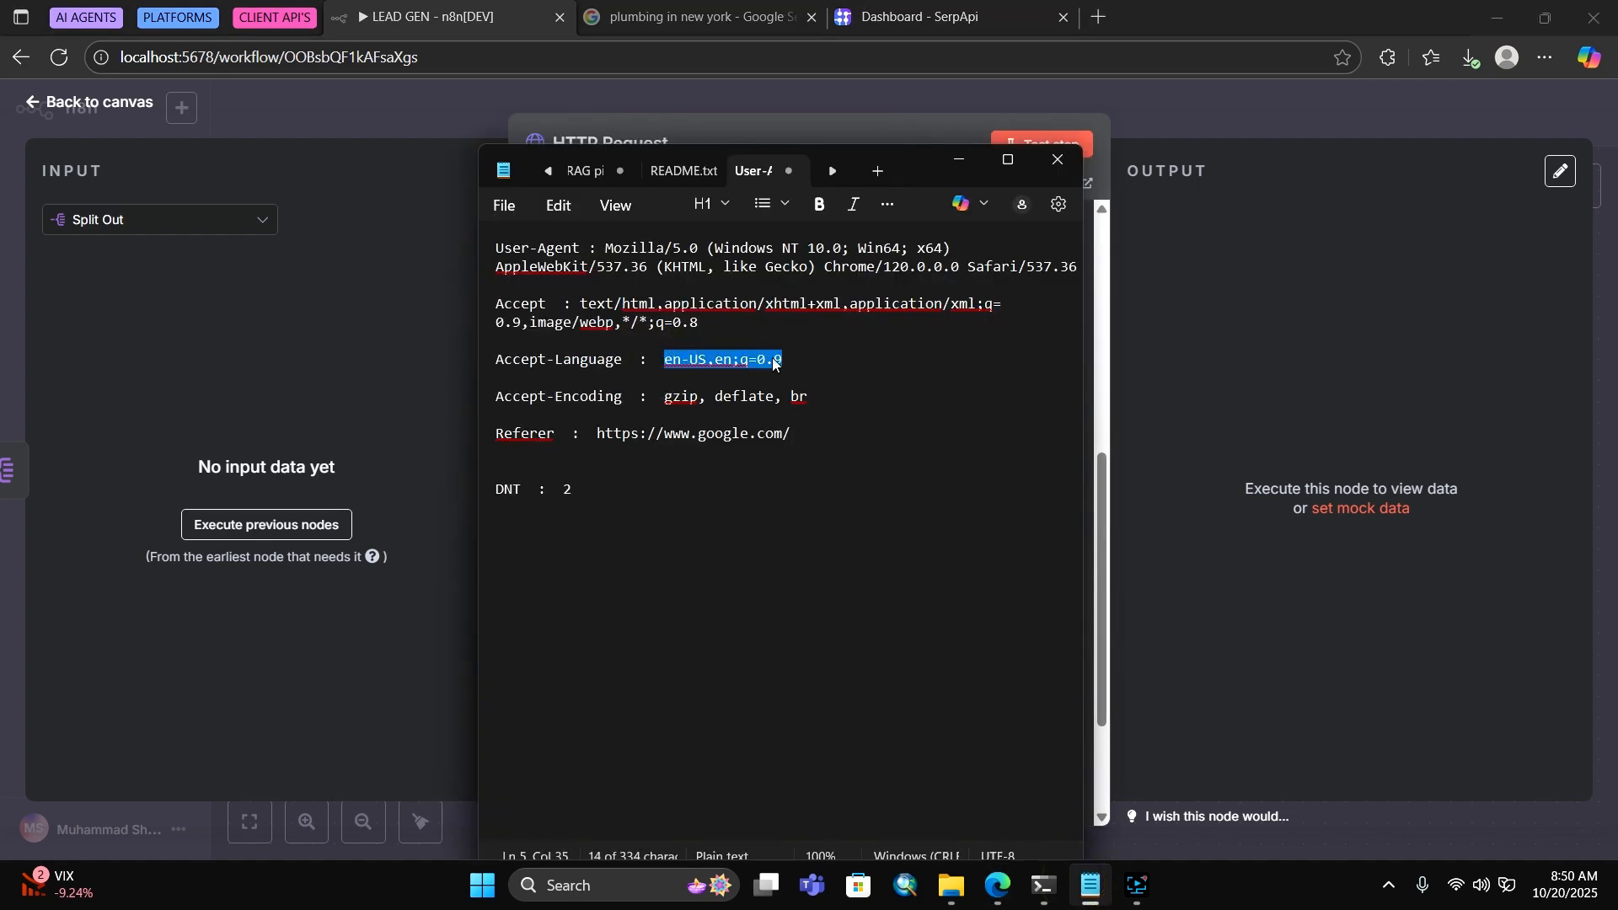
pyautogui.rightClick(773, 362)
pyautogui.click(873, 392)
pyautogui.click(1419, 401)
pyautogui.click(647, 648)
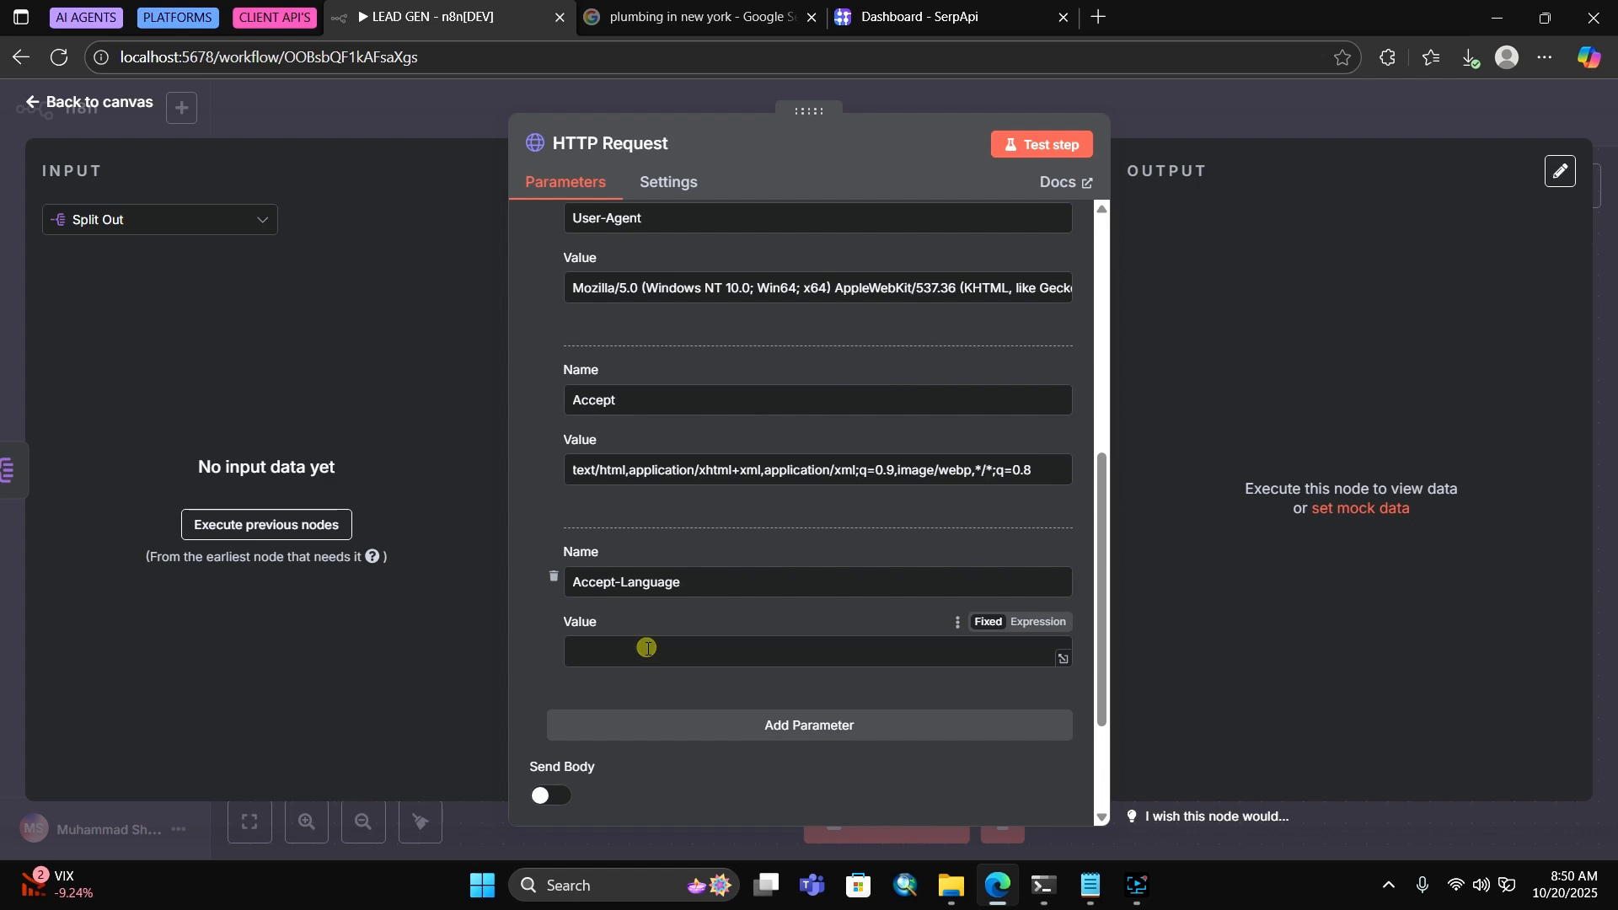
pyautogui.rightClick(646, 648)
pyautogui.click(730, 408)
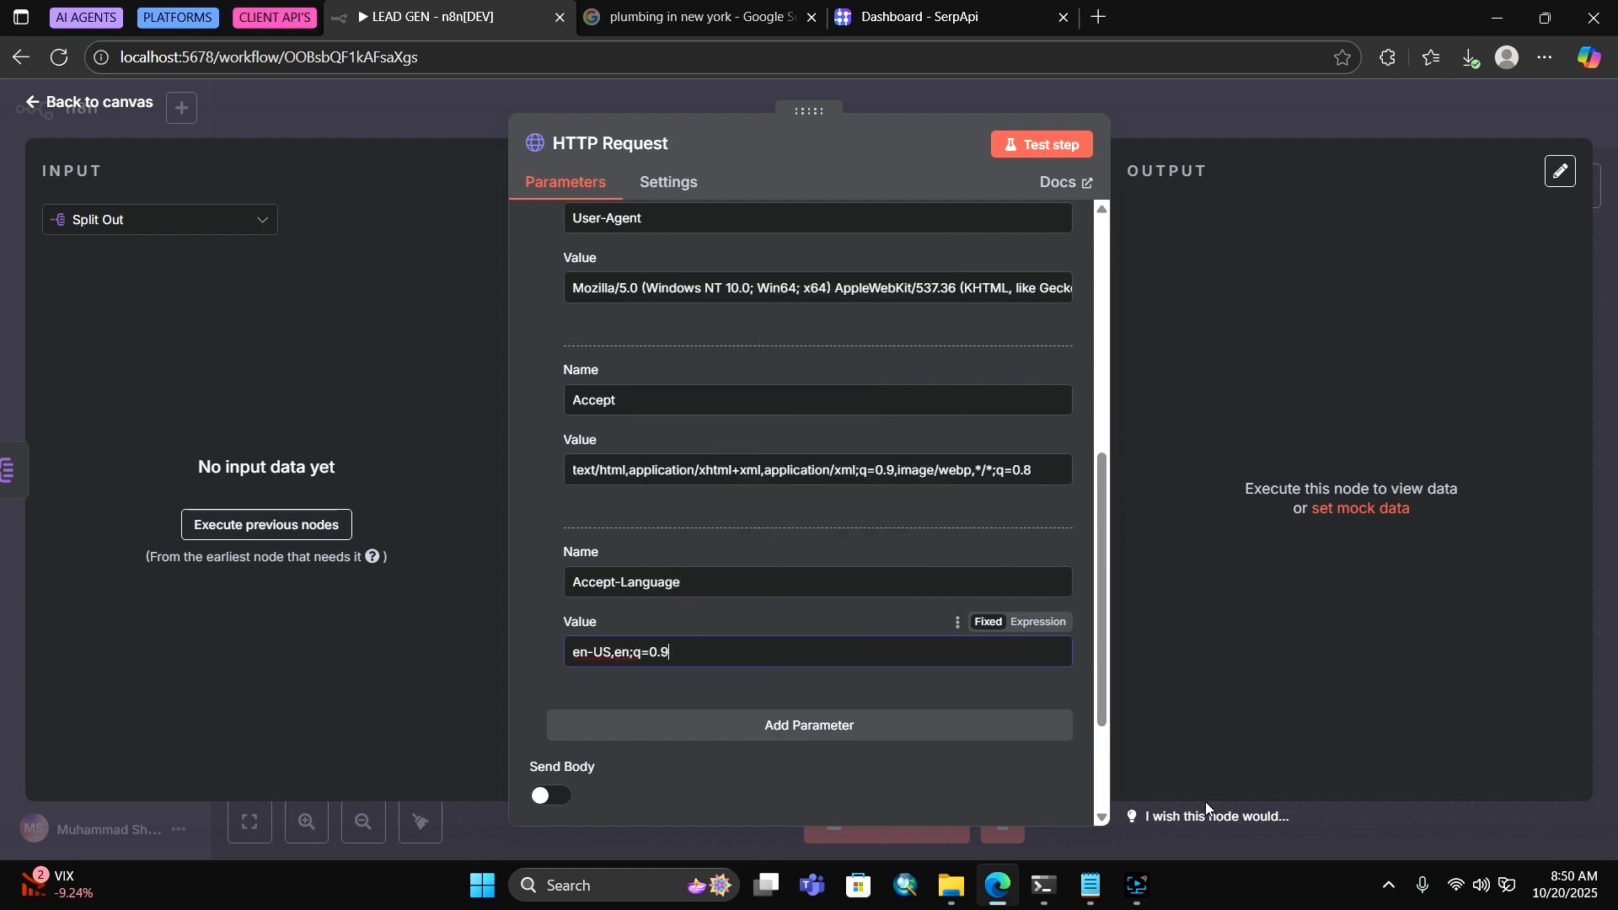
# Copy the Accept-Encoding header name from the notes
pyautogui.click(1091, 885)
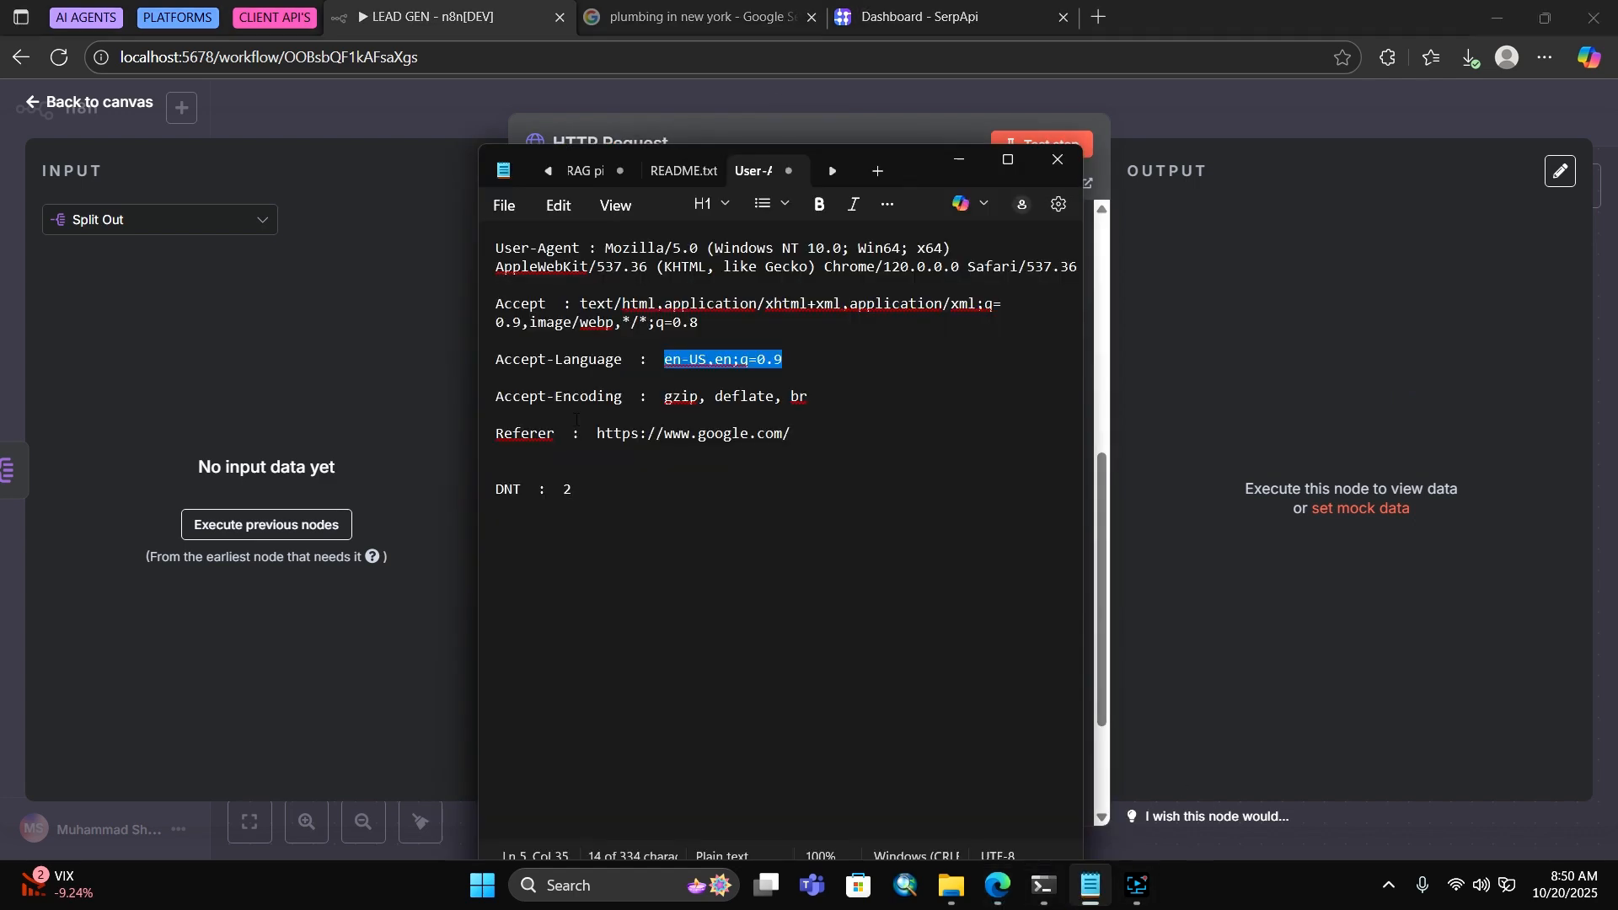
pyautogui.moveTo(624, 394)
pyautogui.mouseDown()
pyautogui.moveTo(498, 402)
pyautogui.moveTo(620, 398)
pyautogui.mouseUp()
pyautogui.click(498, 383)
pyautogui.rightClick(616, 410)
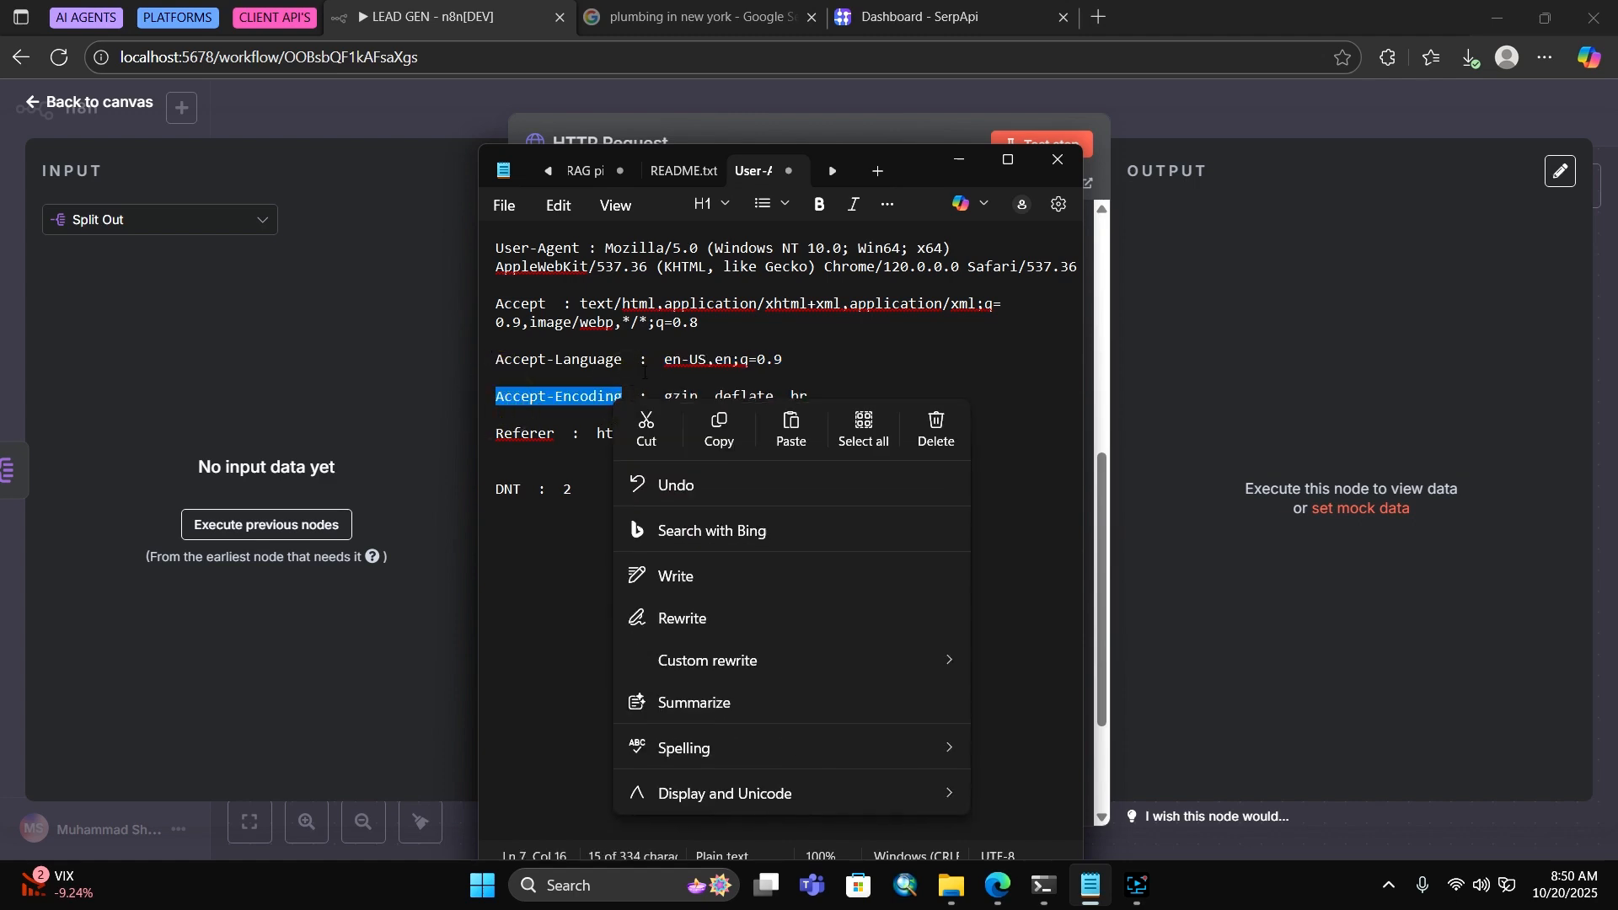
pyautogui.click(713, 432)
pyautogui.click(1368, 409)
# Add an Accept-Encoding header with value gzip, deflate, br
pyautogui.click(681, 714)
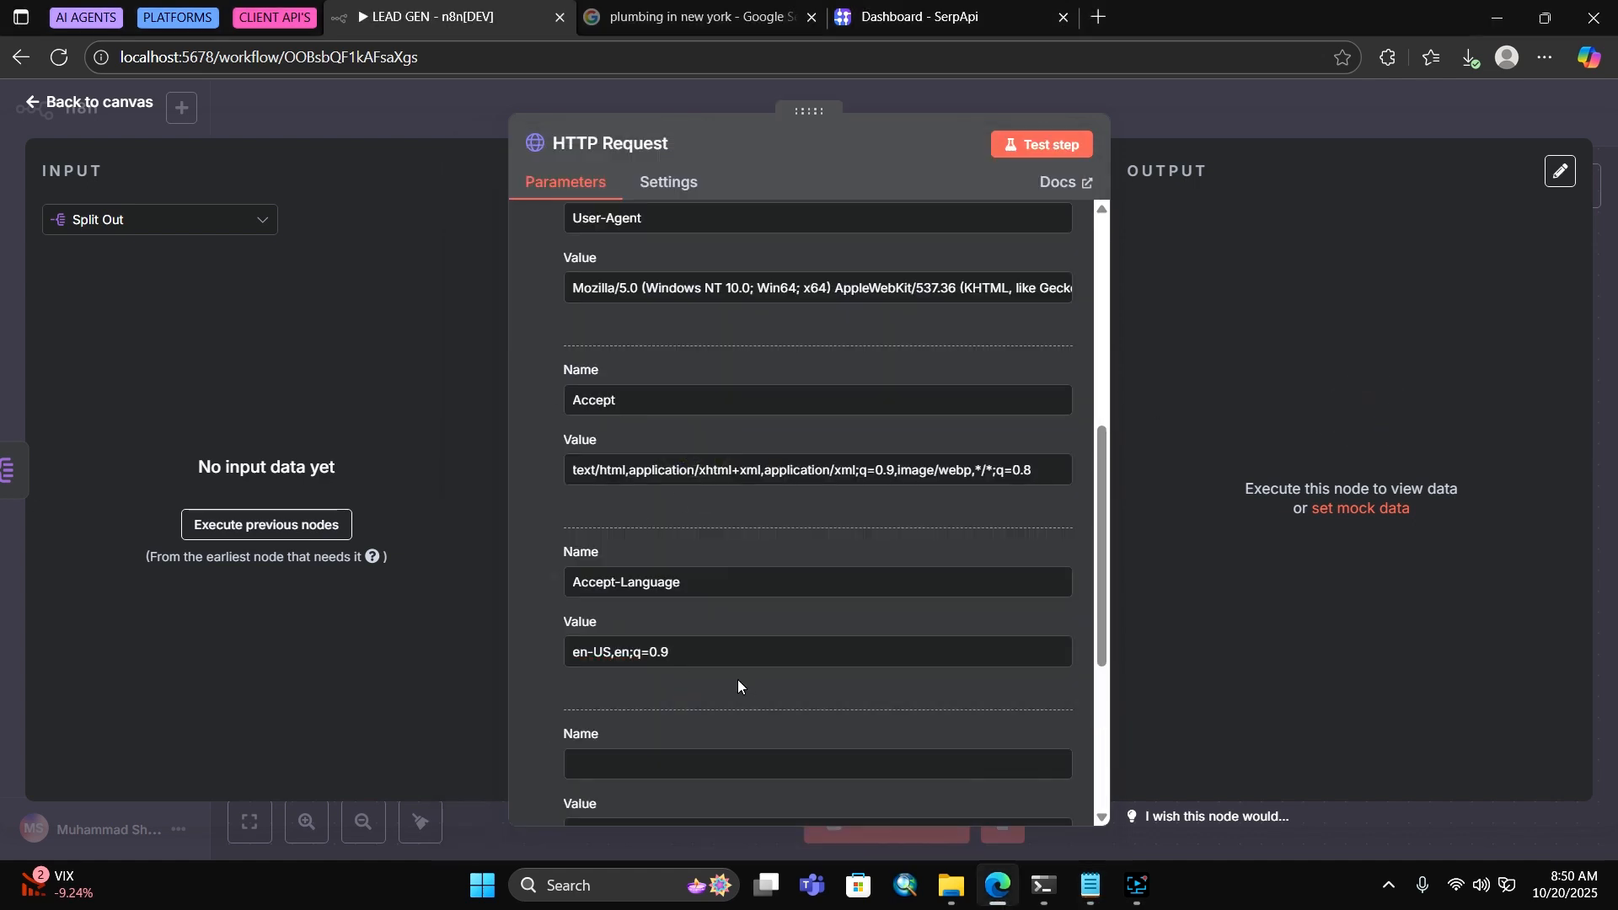
pyautogui.scroll(-3, 736, 679)
pyautogui.rightClick(623, 552)
pyautogui.click(747, 329)
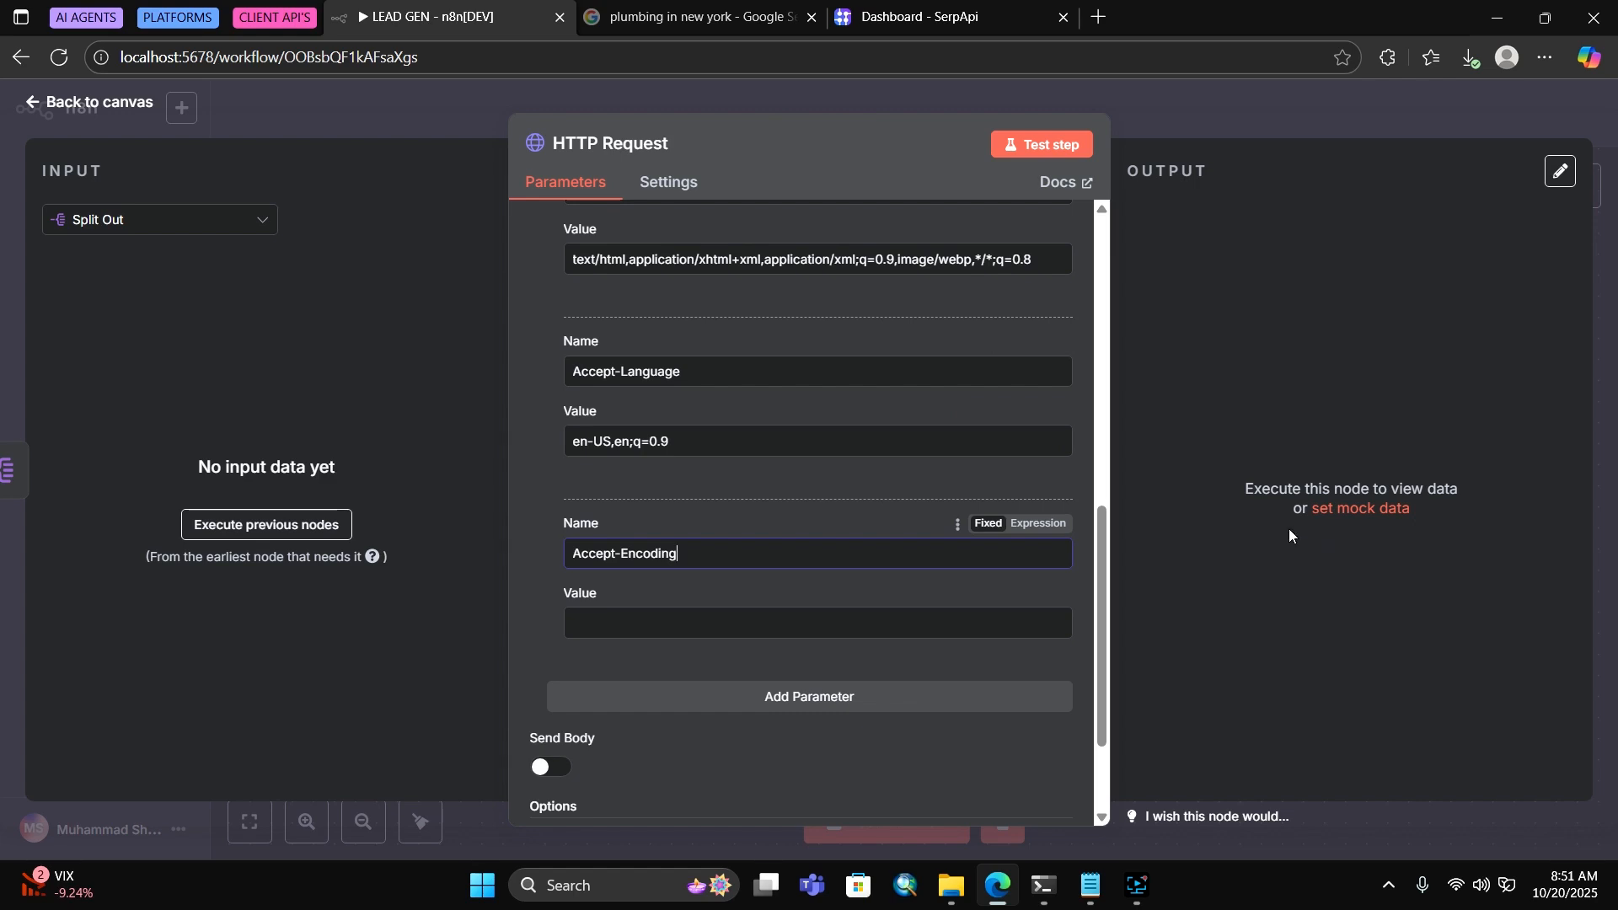
pyautogui.click(1091, 884)
pyautogui.moveTo(664, 396); pyautogui.dragTo(808, 397)
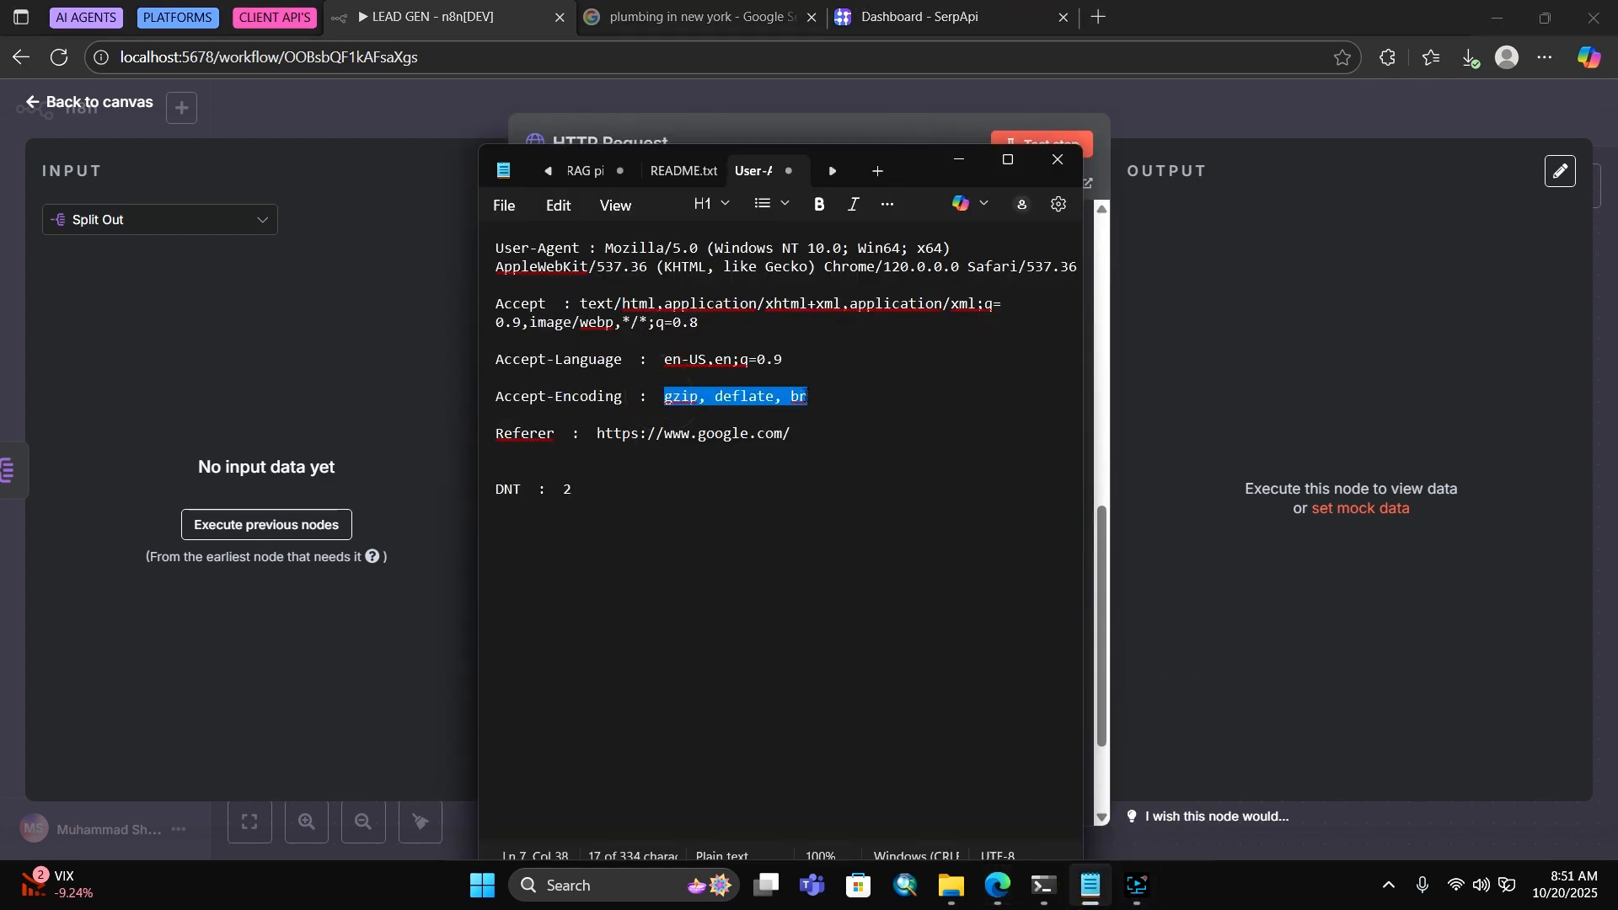
pyautogui.rightClick(800, 398)
pyautogui.click(892, 424)
pyautogui.click(1123, 289)
pyautogui.click(614, 622)
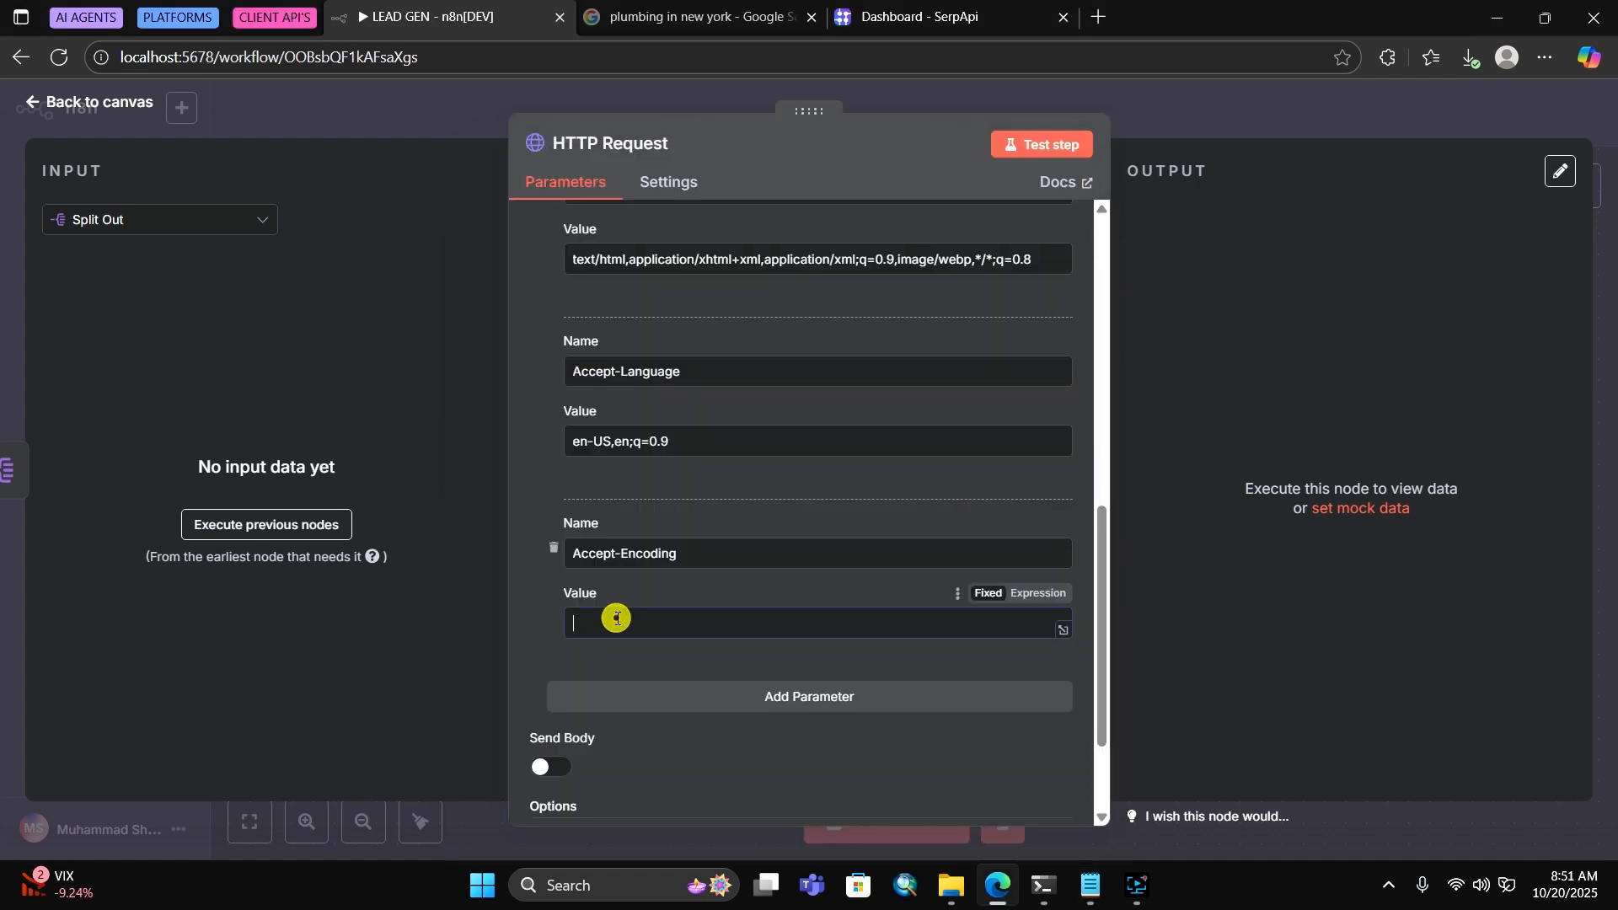
pyautogui.rightClick(617, 624)
pyautogui.click(684, 376)
# Add another header row named Referer
pyautogui.click(1091, 884)
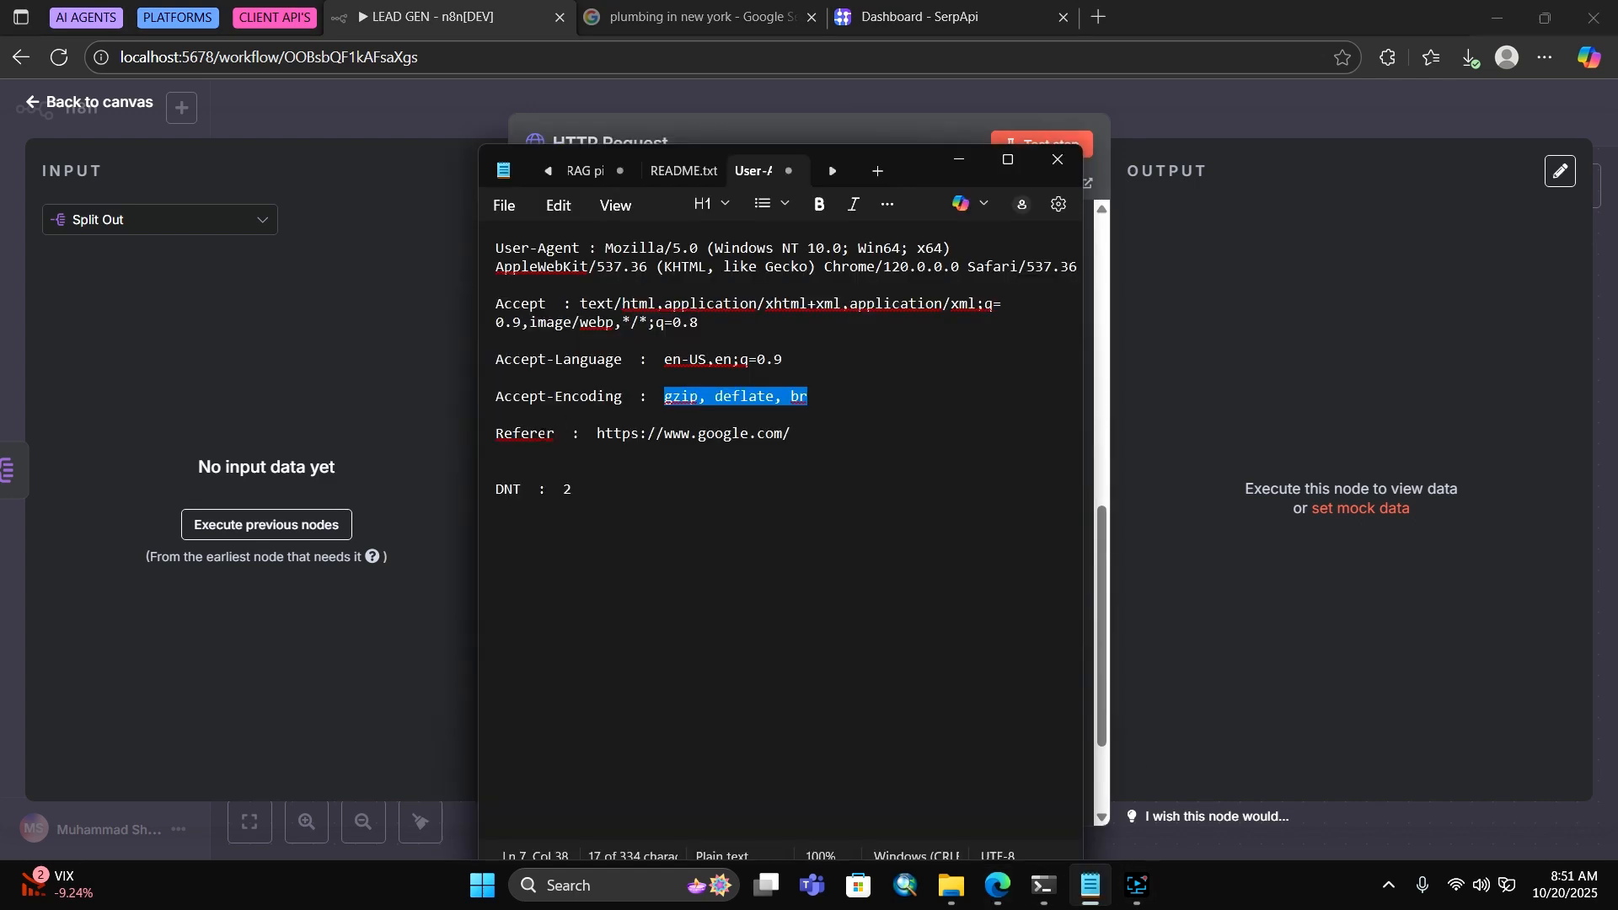
pyautogui.moveTo(562, 434); pyautogui.dragTo(496, 432)
pyautogui.click(525, 460)
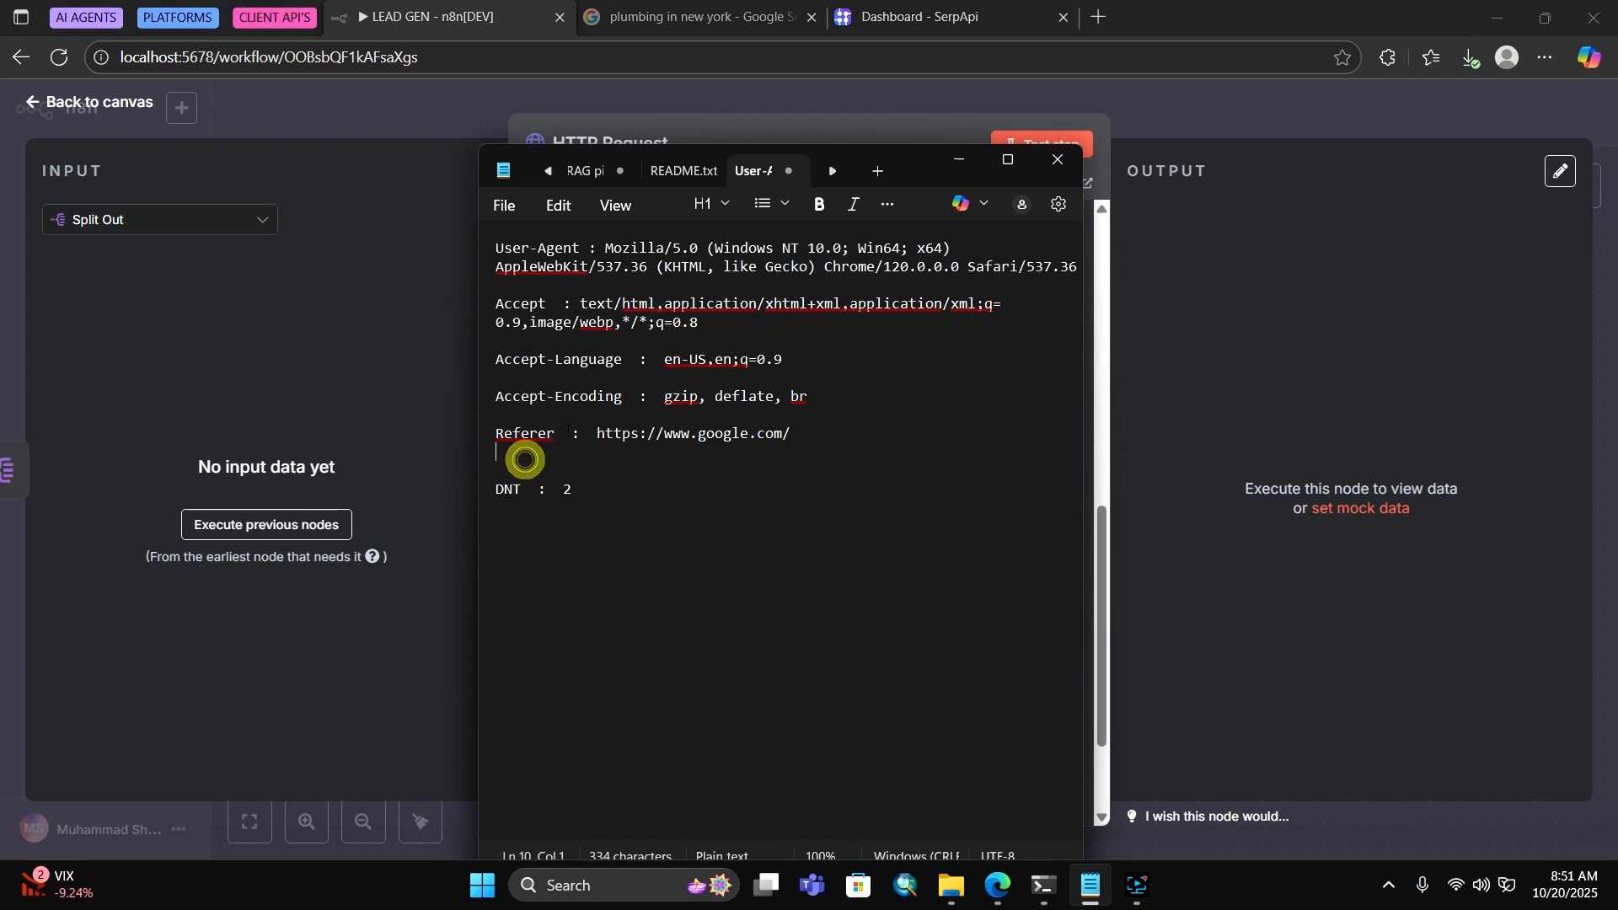
pyautogui.doubleClick(543, 433)
pyautogui.click(604, 497)
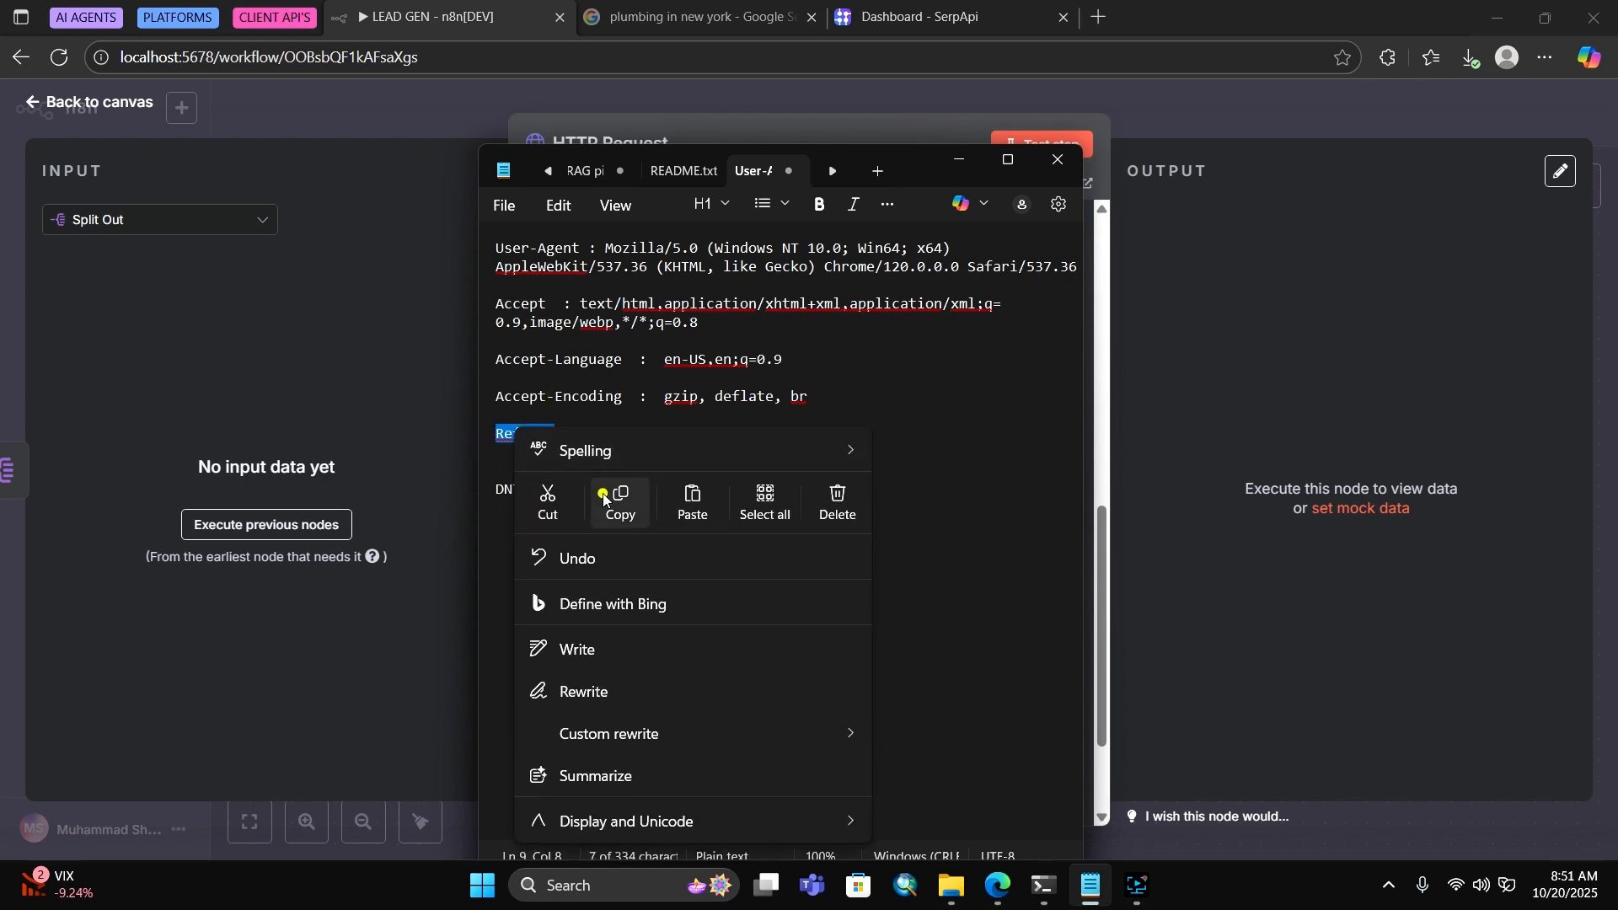
pyautogui.click(1127, 427)
pyautogui.click(664, 696)
pyautogui.scroll(-4, 669, 696)
pyautogui.click(616, 413)
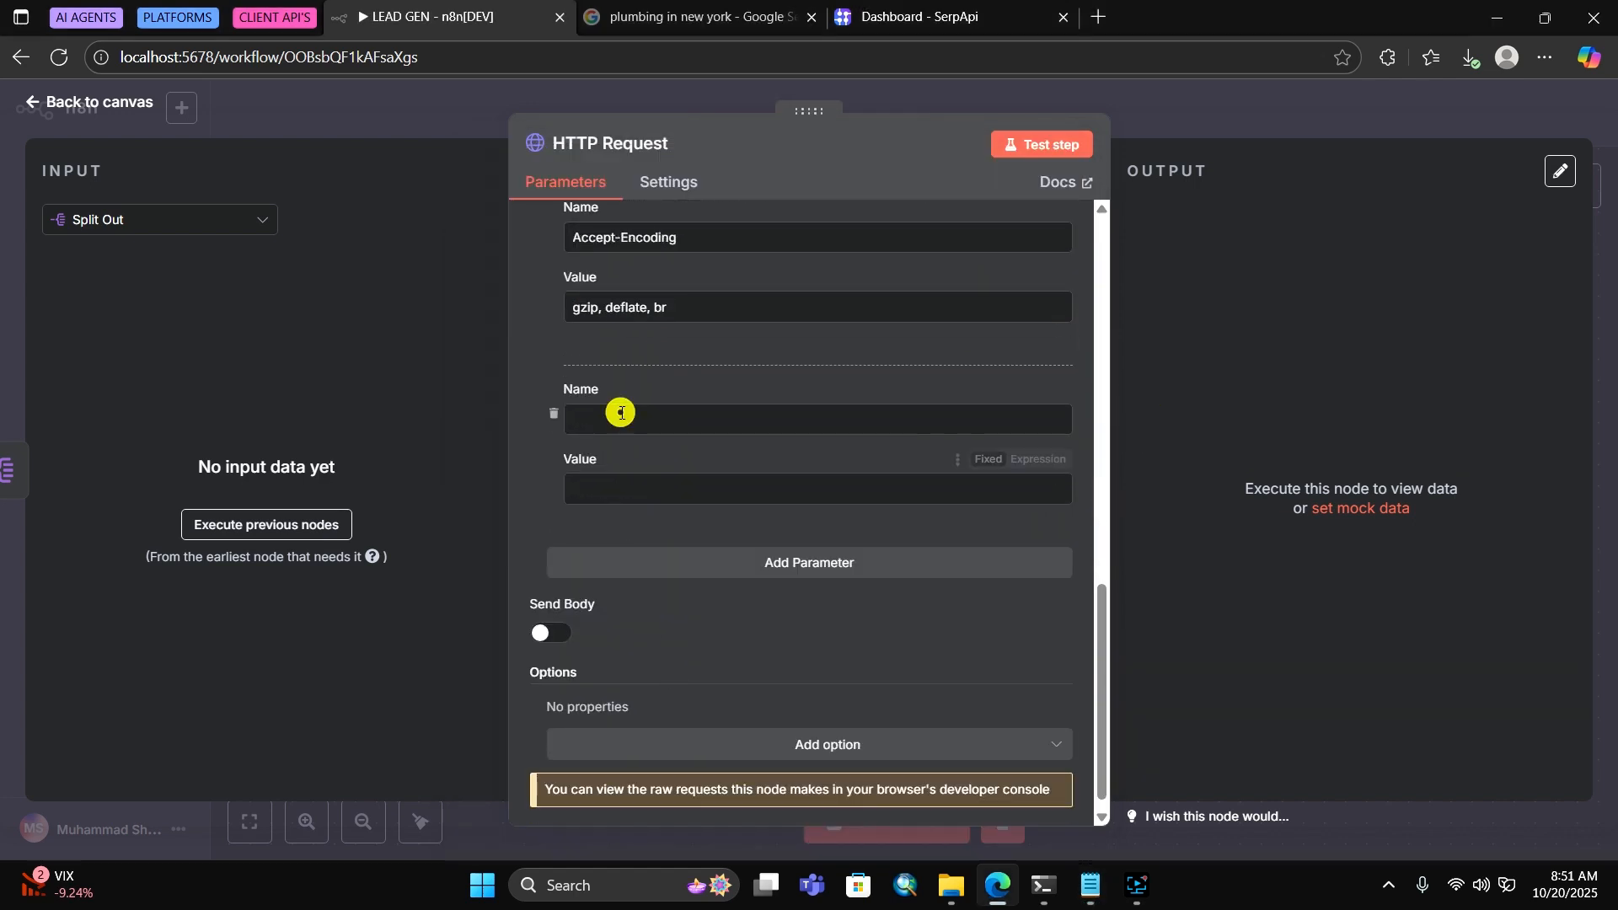
pyautogui.rightClick(620, 418)
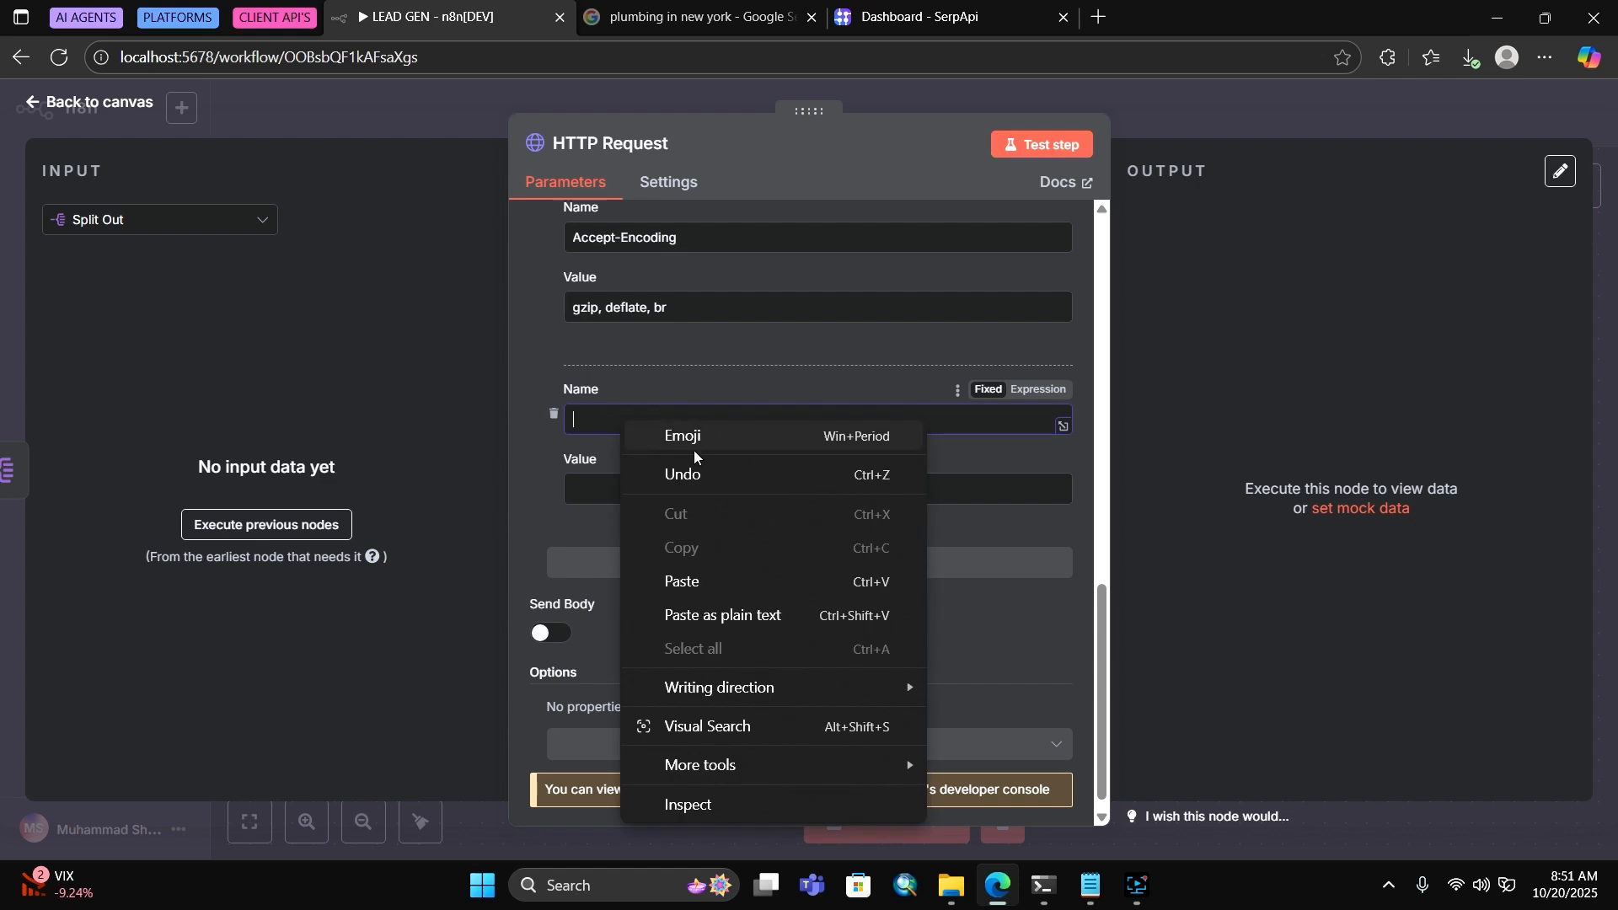
pyautogui.click(686, 583)
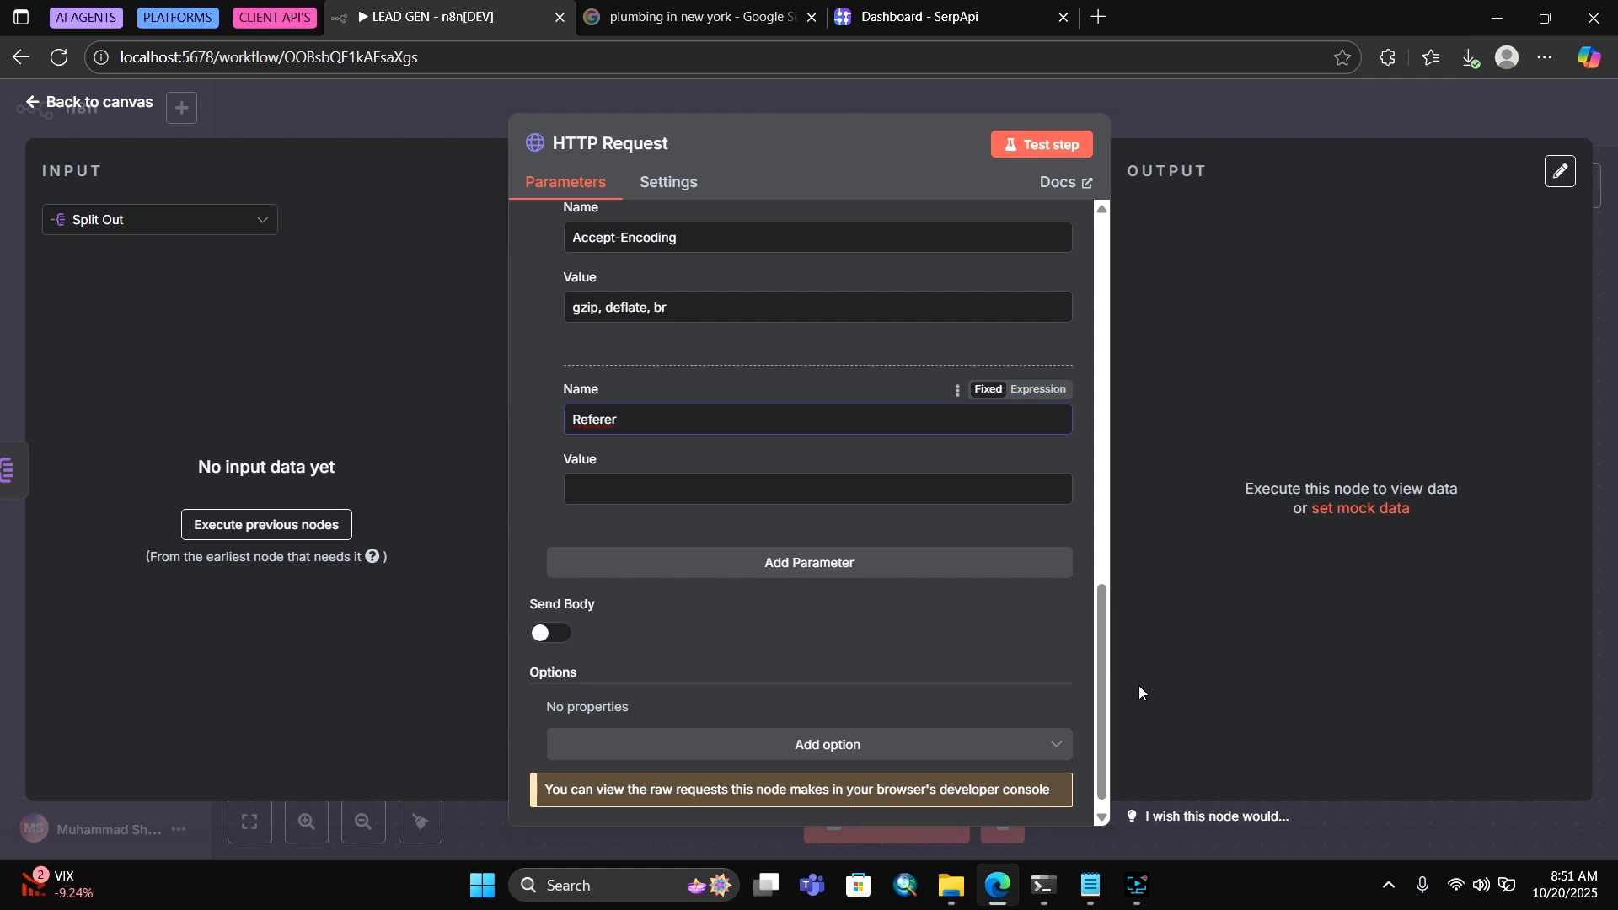
pyautogui.click(1091, 885)
pyautogui.click(591, 434)
pyautogui.moveTo(591, 434); pyautogui.dragTo(774, 434)
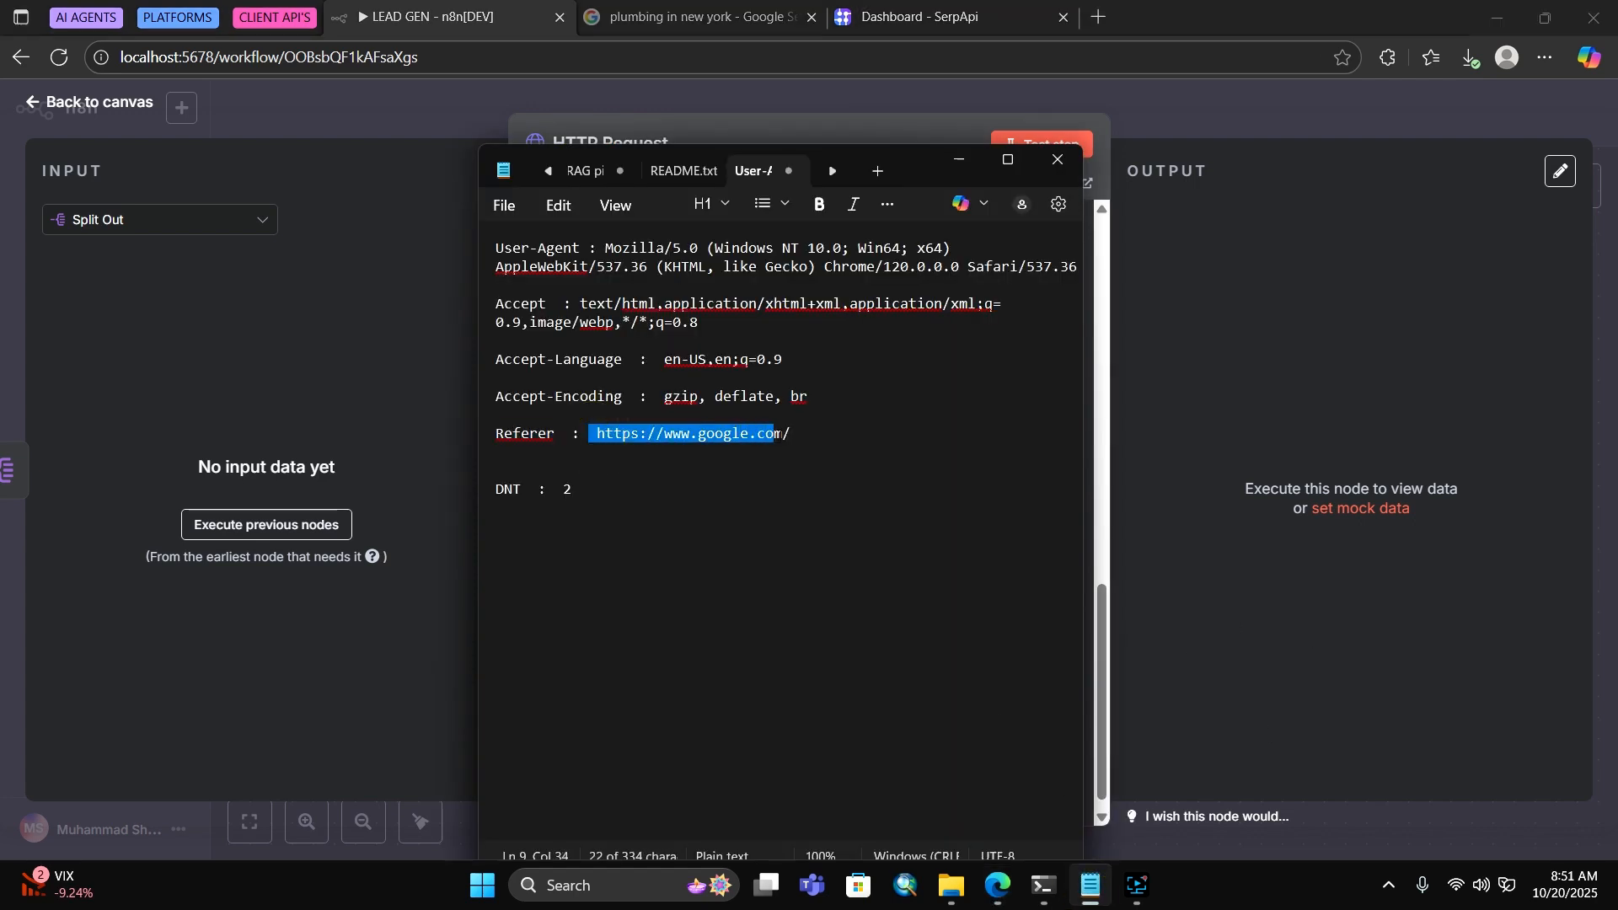
pyautogui.rightClick(791, 434)
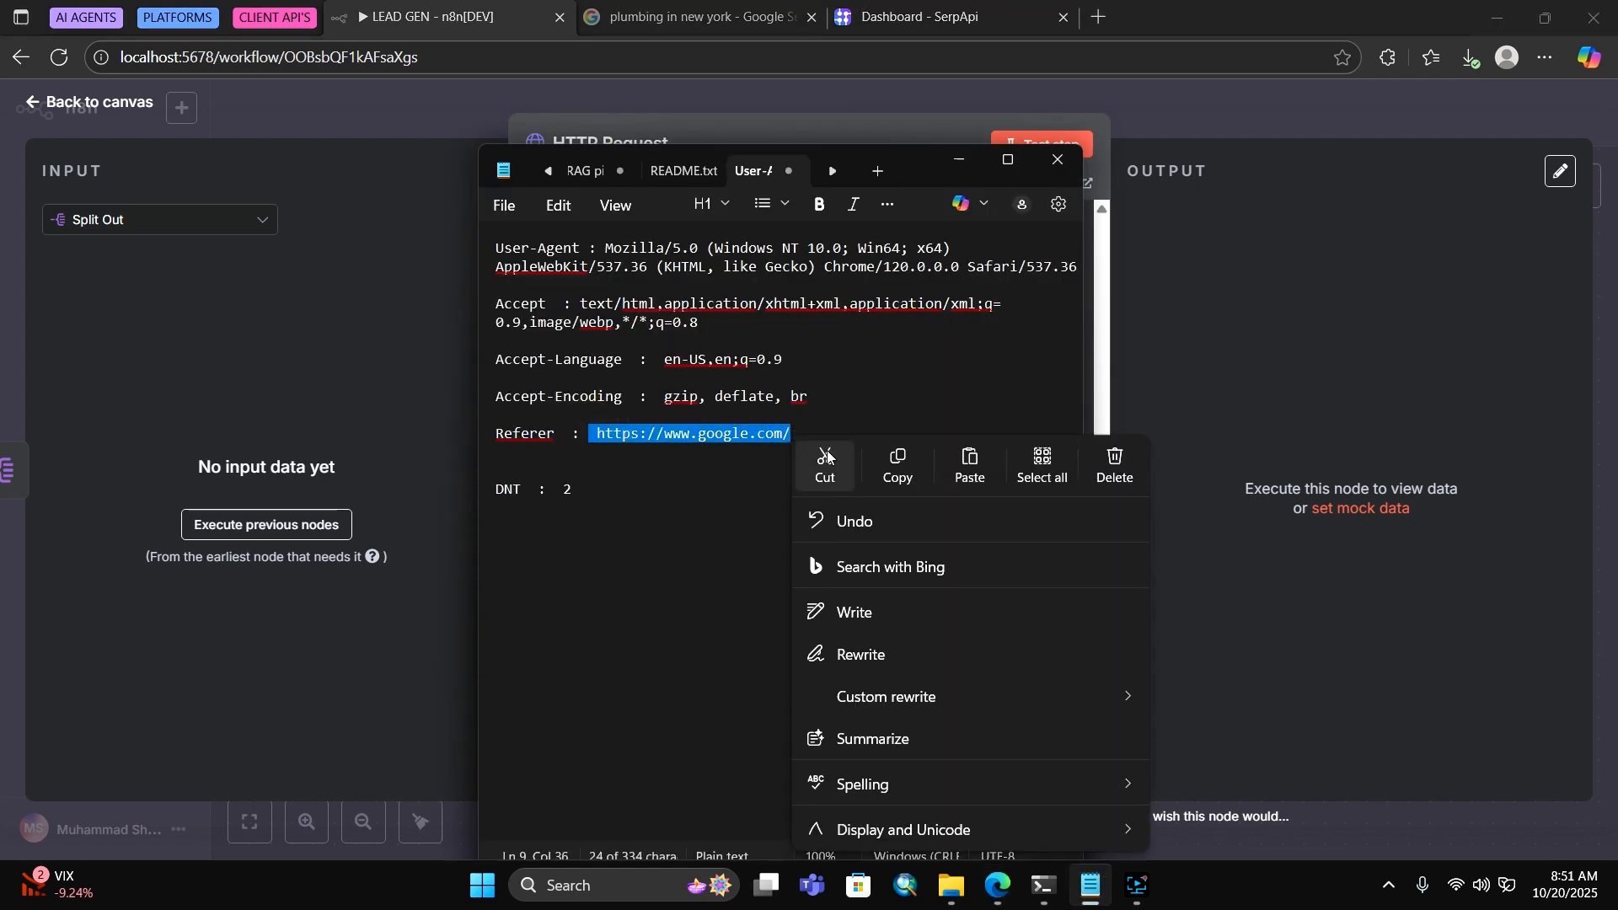
pyautogui.click(891, 461)
pyautogui.click(1199, 372)
pyautogui.click(589, 493)
pyautogui.rightClick(589, 492)
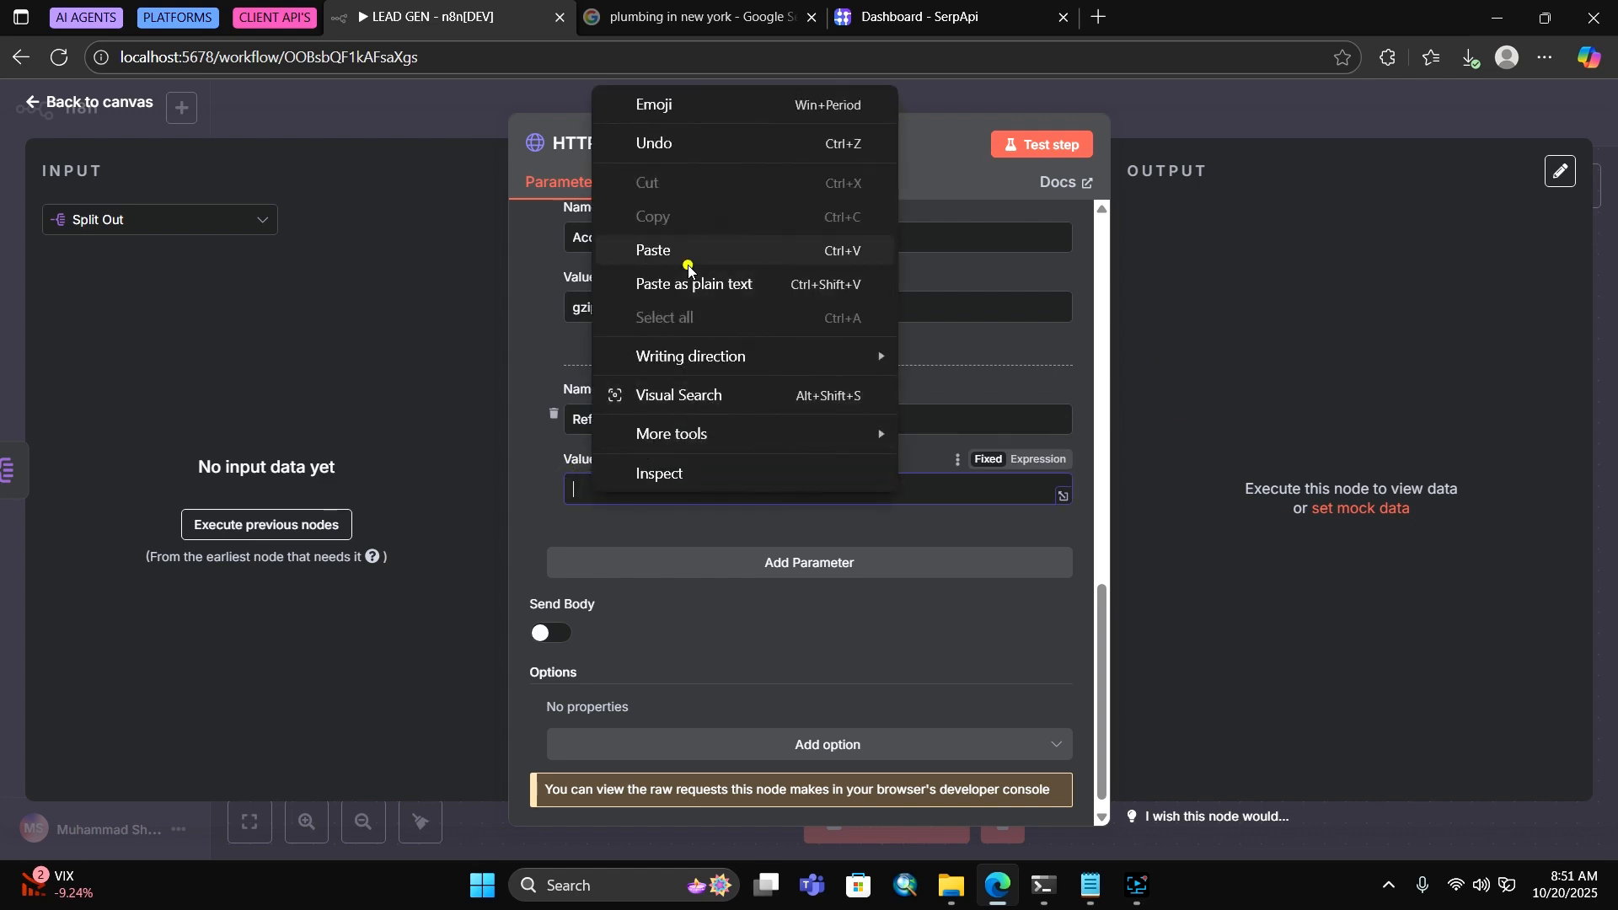
pyautogui.click(665, 249)
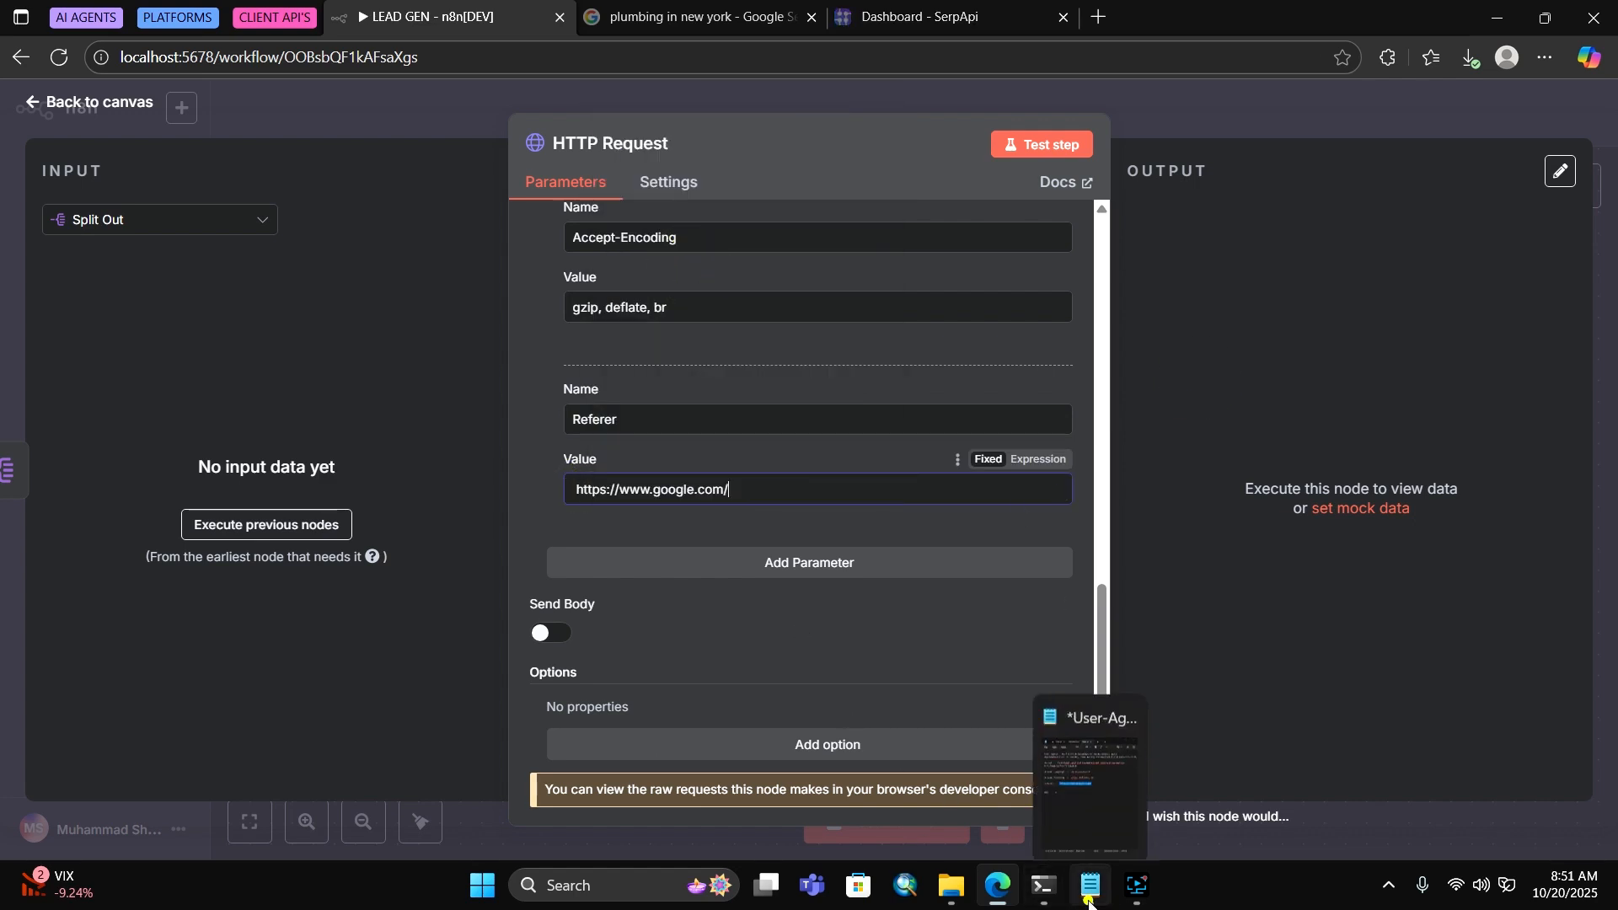
# Copy DNT from the notes and add a new header row for it
pyautogui.click(1091, 887)
pyautogui.click(513, 493)
pyautogui.doubleClick(508, 490)
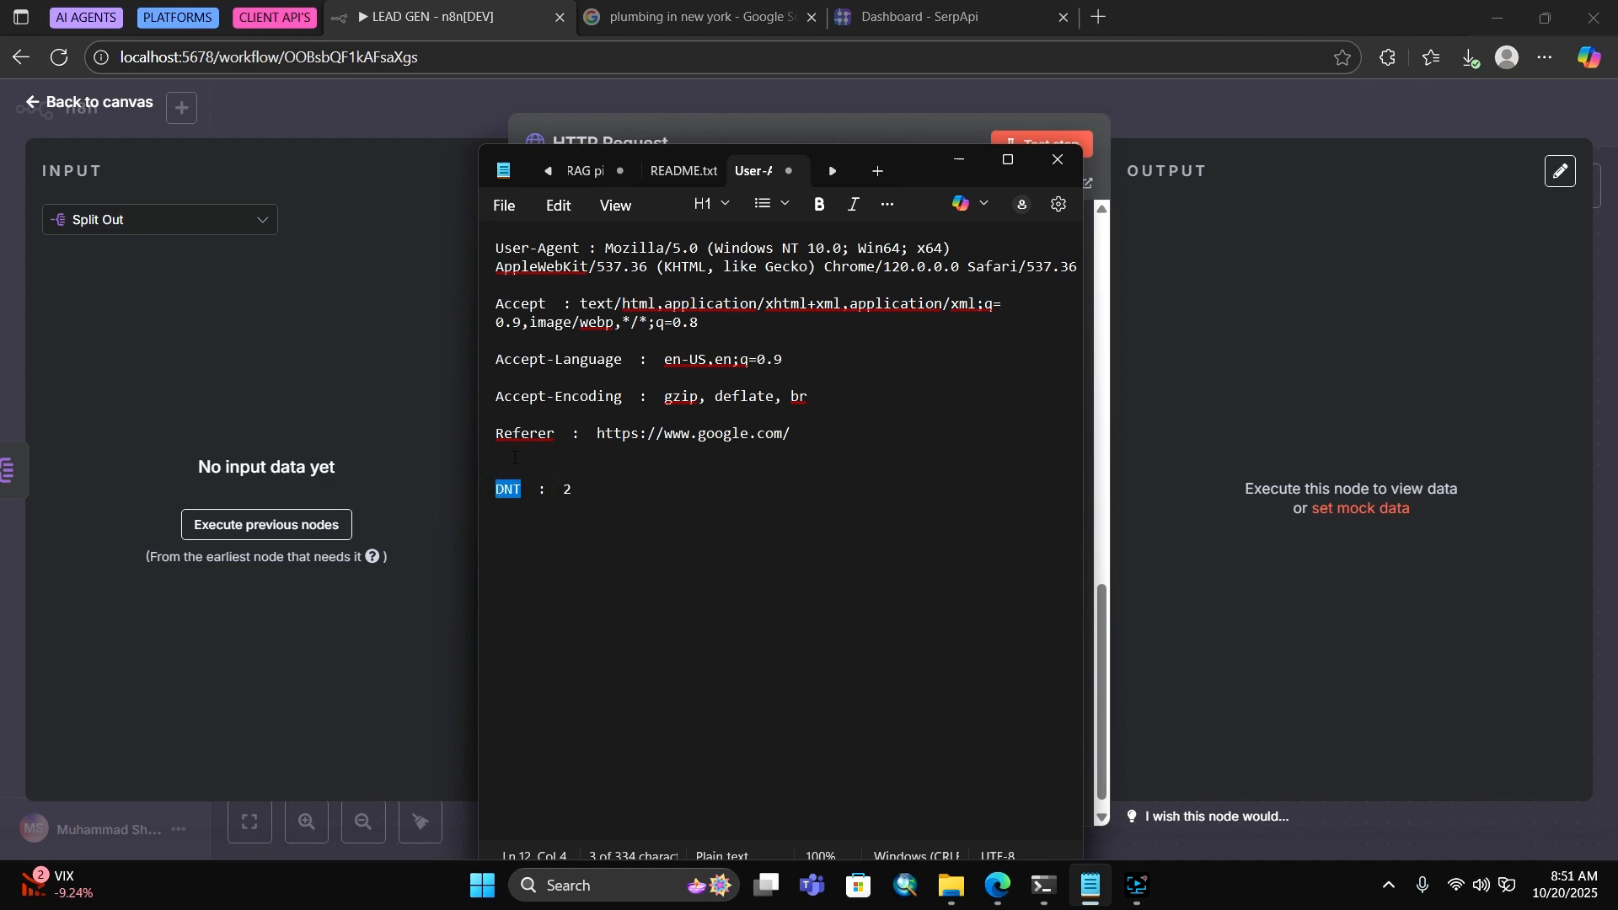
pyautogui.rightClick(513, 497)
pyautogui.click(619, 464)
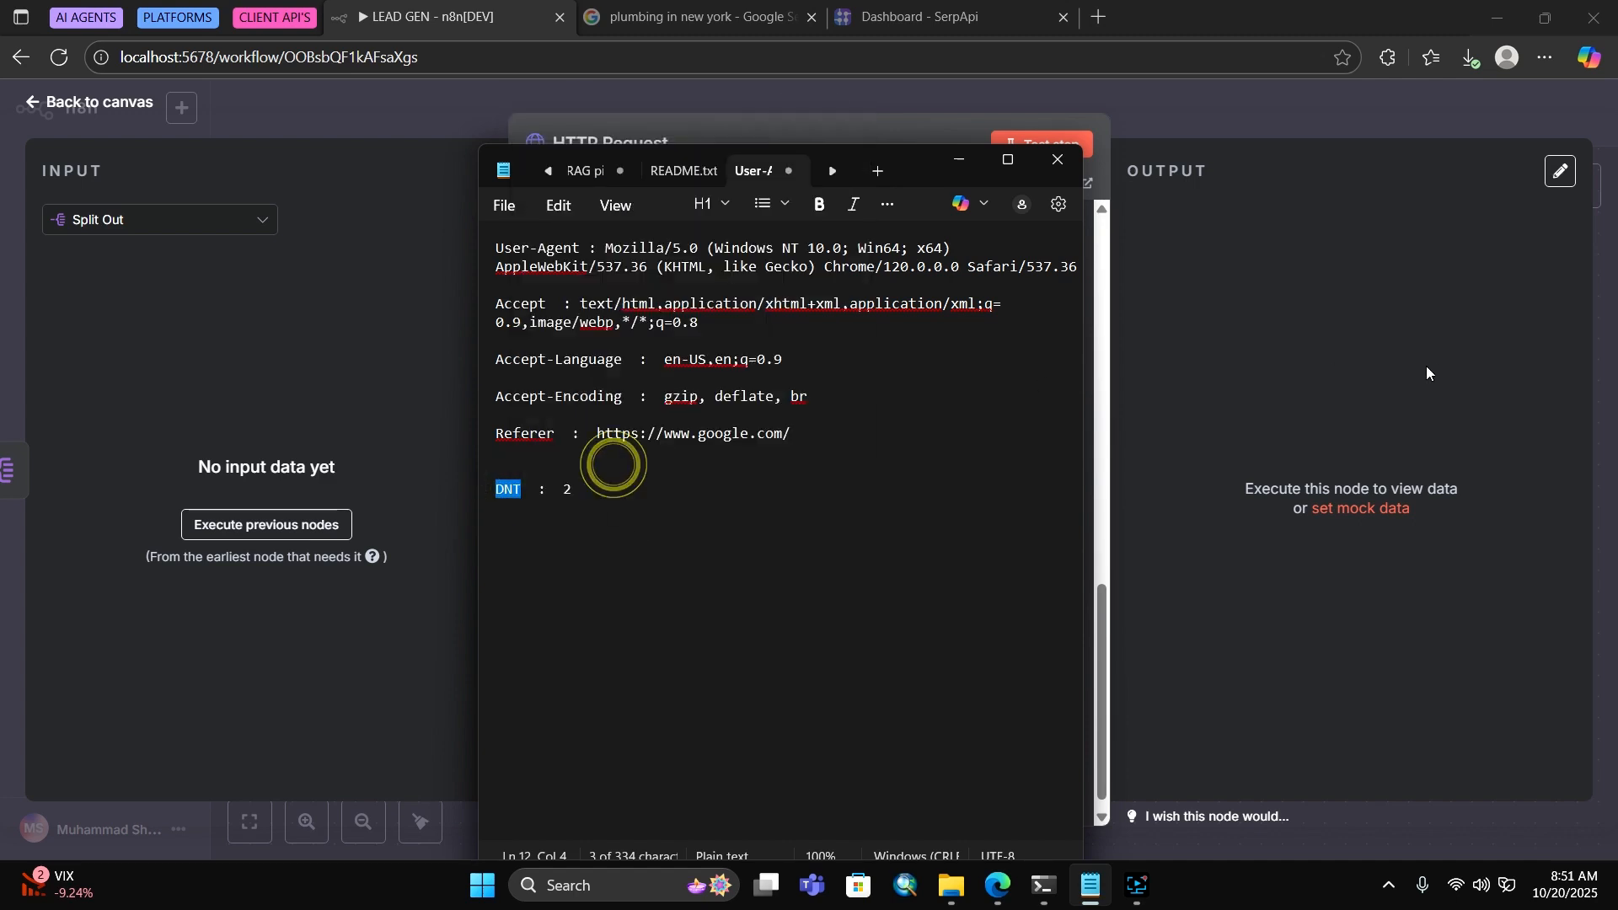
pyautogui.hotkey('alt', 'Tab')
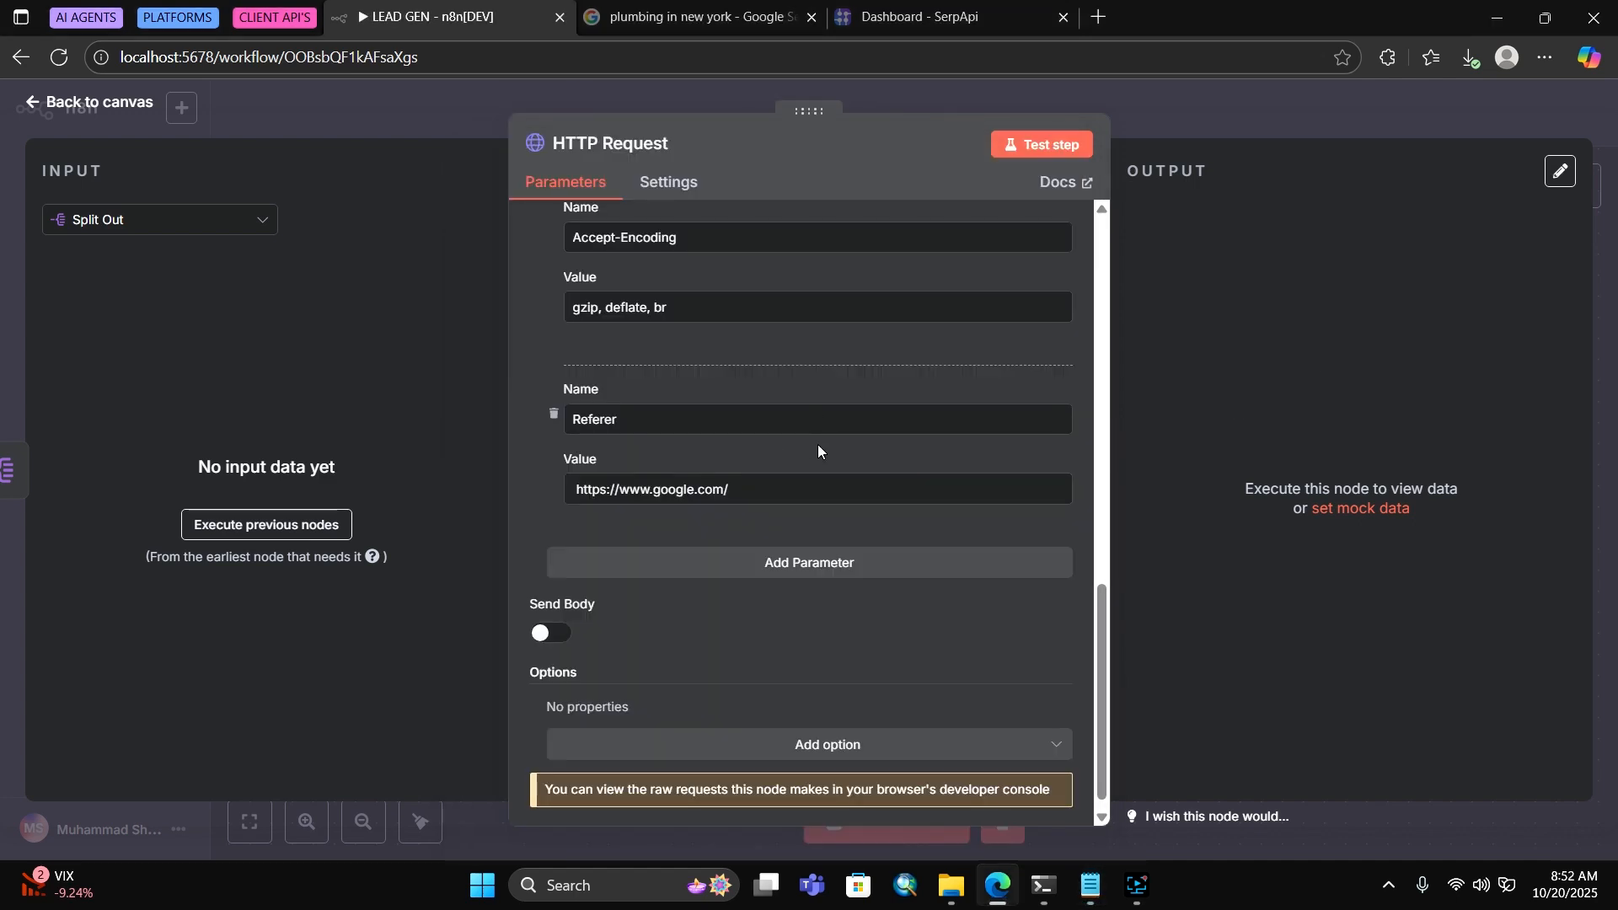
pyautogui.click(680, 564)
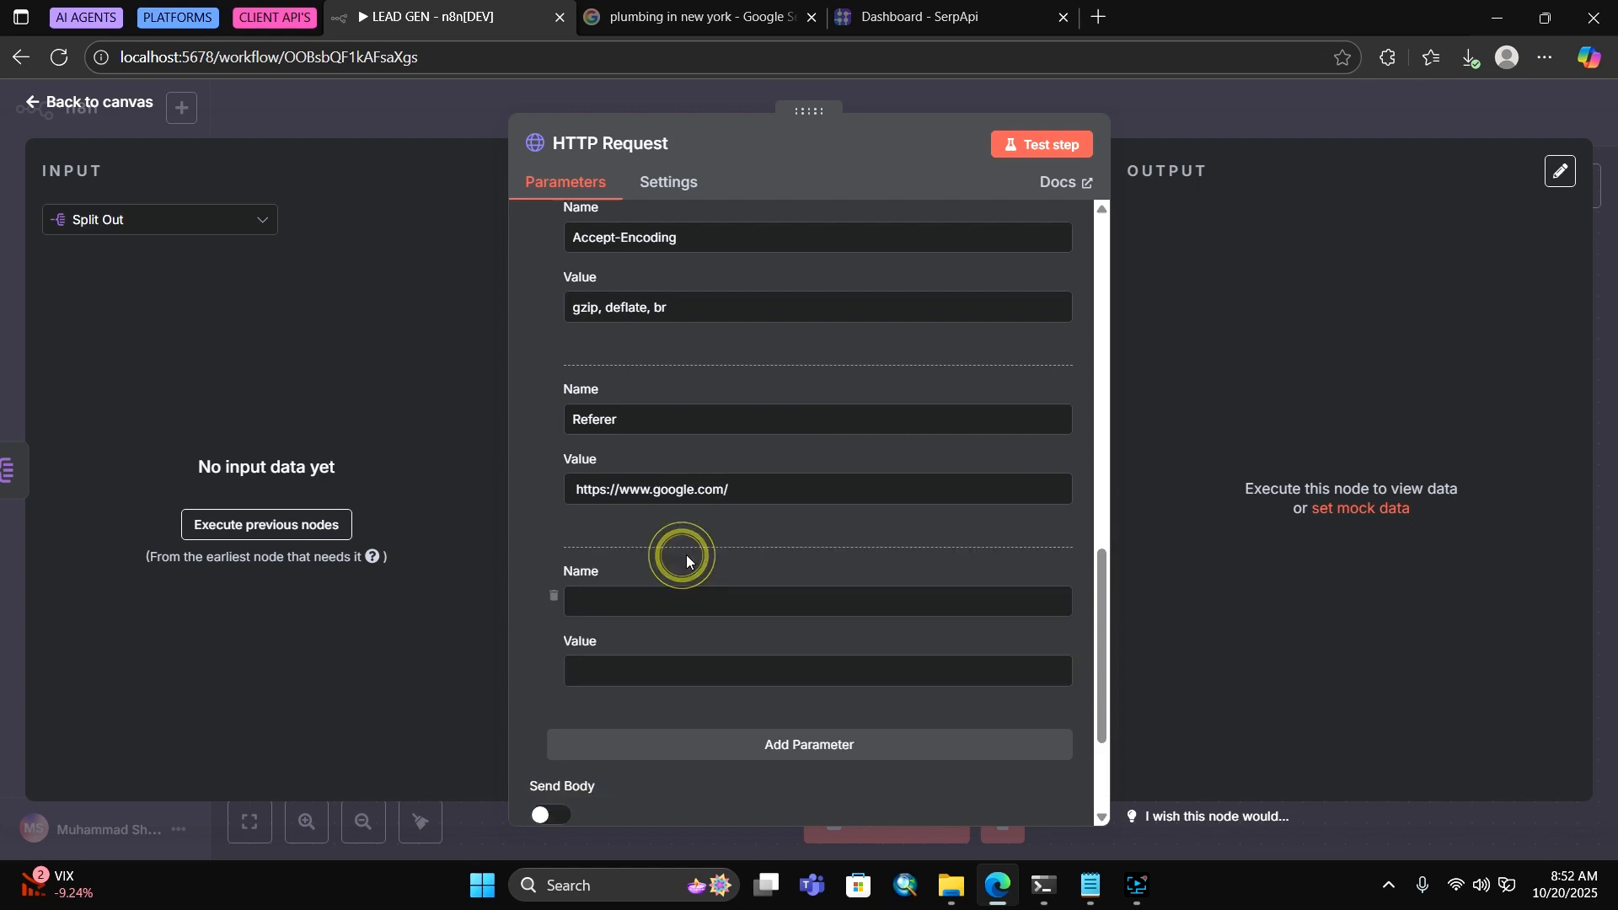
pyautogui.rightClick(713, 600)
pyautogui.click(784, 346)
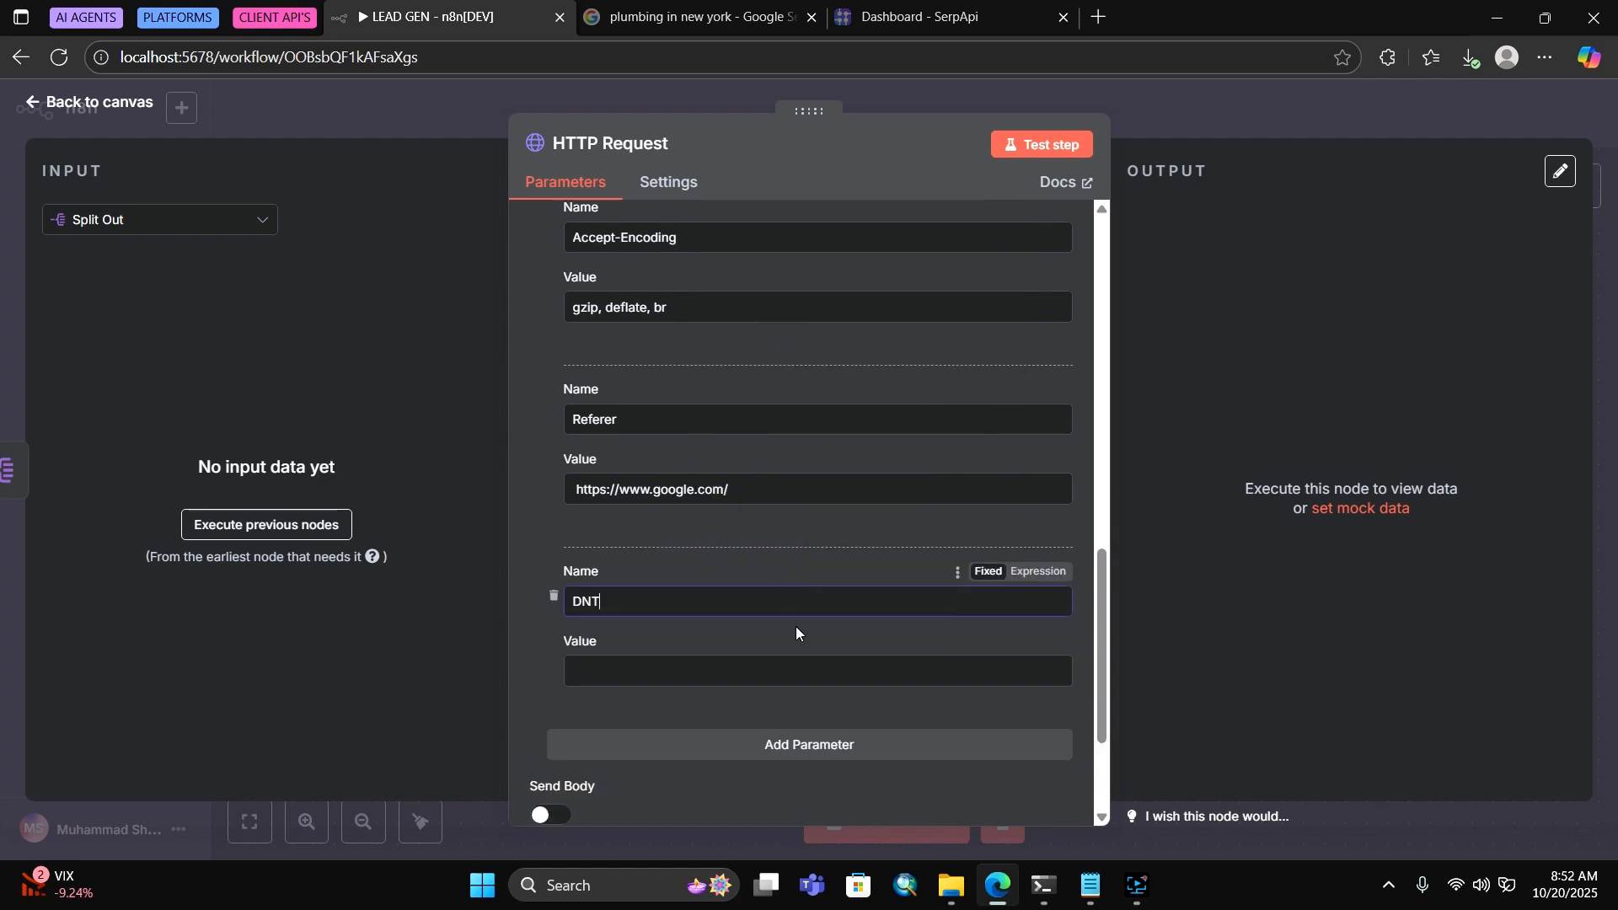
pyautogui.click(708, 663)
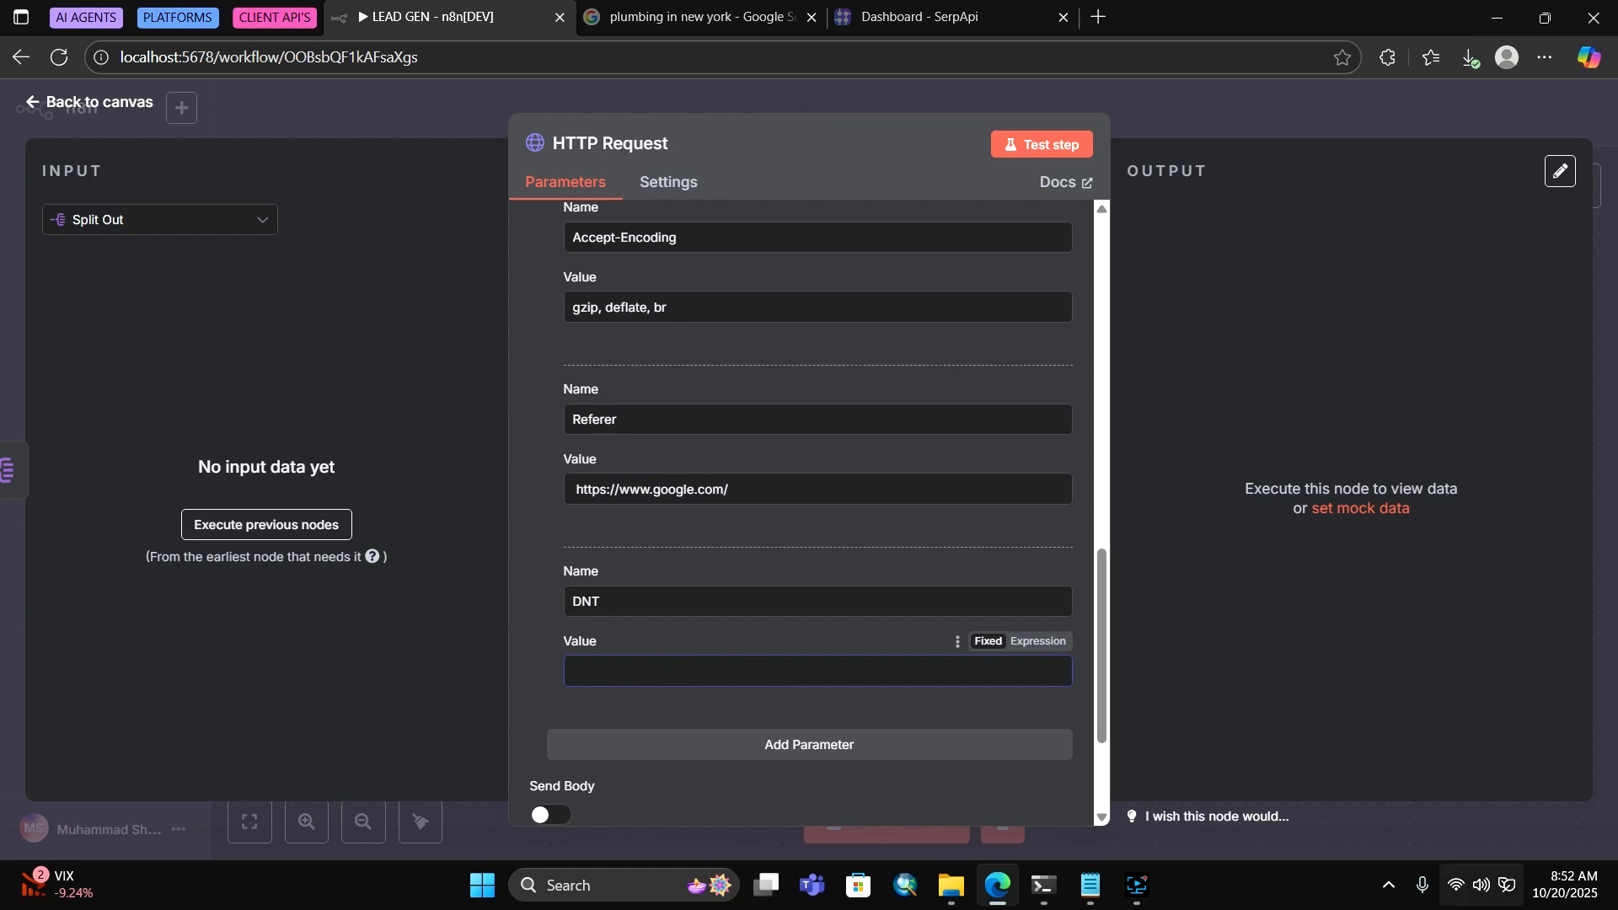
# Enter 2 as the new header's value and go back to the canvas
pyautogui.click(1091, 885)
pyautogui.click(1091, 884)
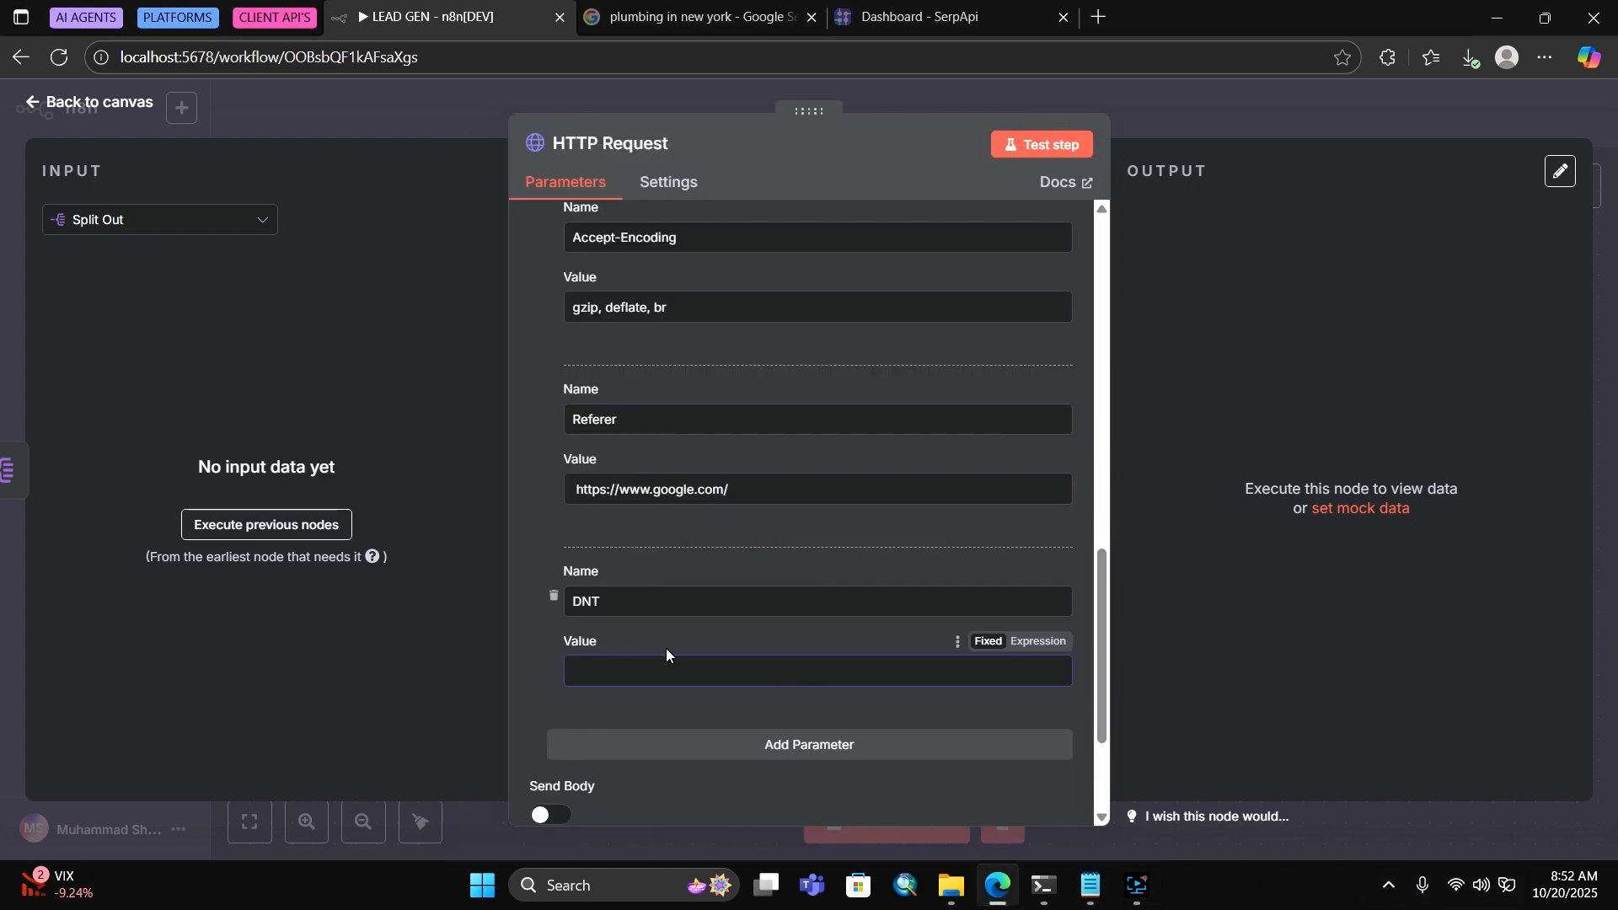
pyautogui.write('2')
pyautogui.scroll(15, 674, 582)
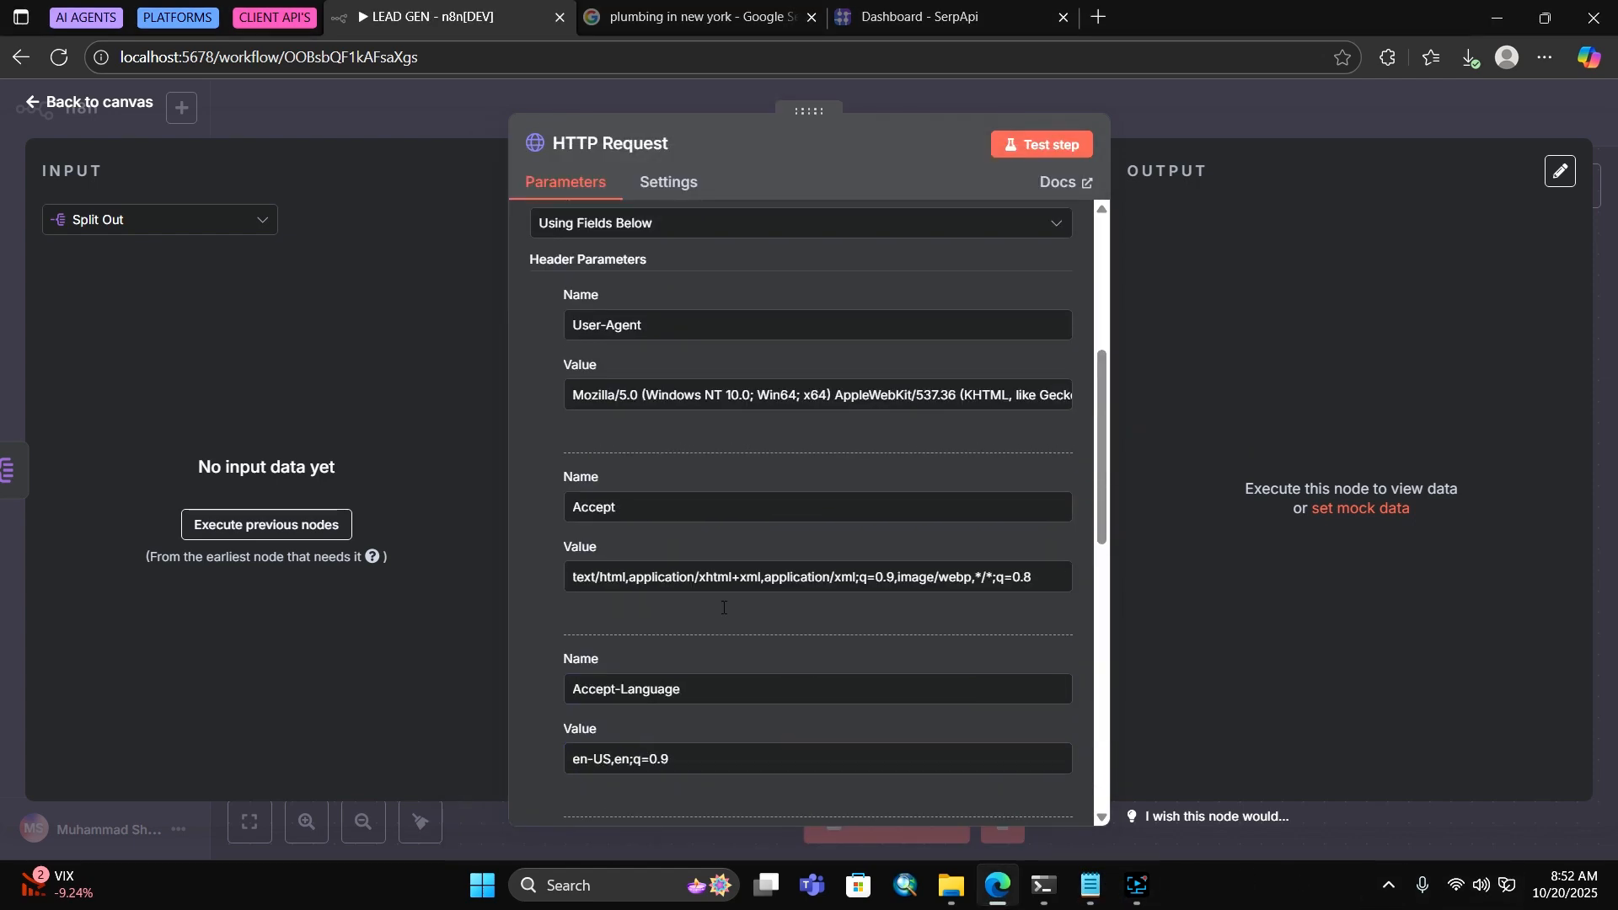
pyautogui.click(1292, 118)
# Add a Merge node with HTTP Request on Input 2 and Split Out on Input 1
pyautogui.hscroll(5, 1134, 269)
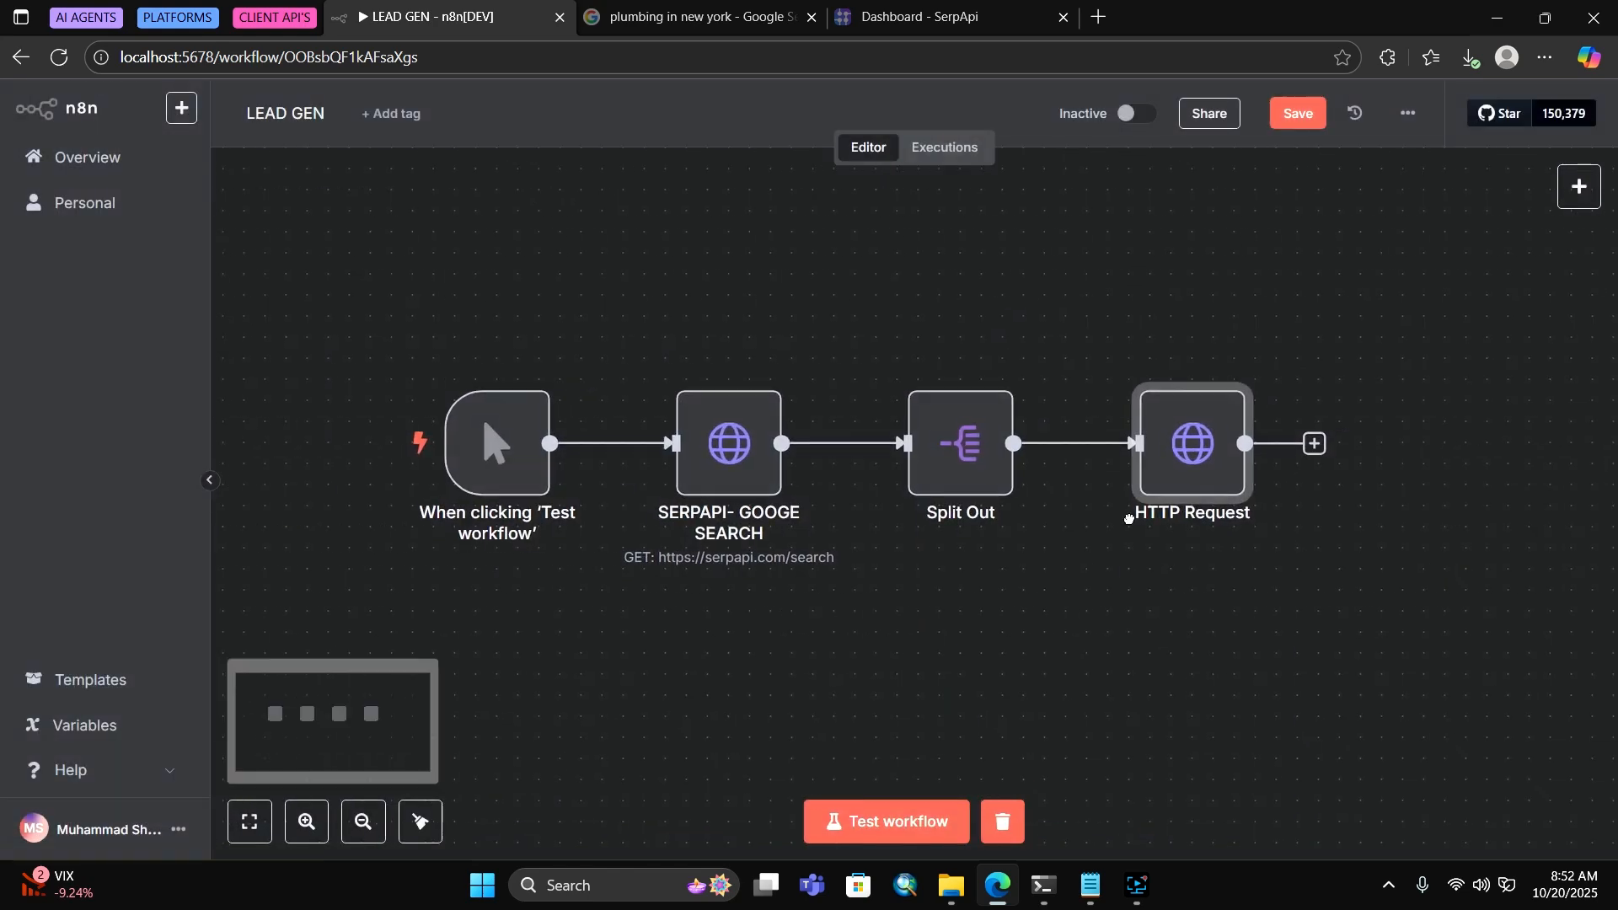
pyautogui.moveTo(1255, 532); pyautogui.dragTo(1179, 591)
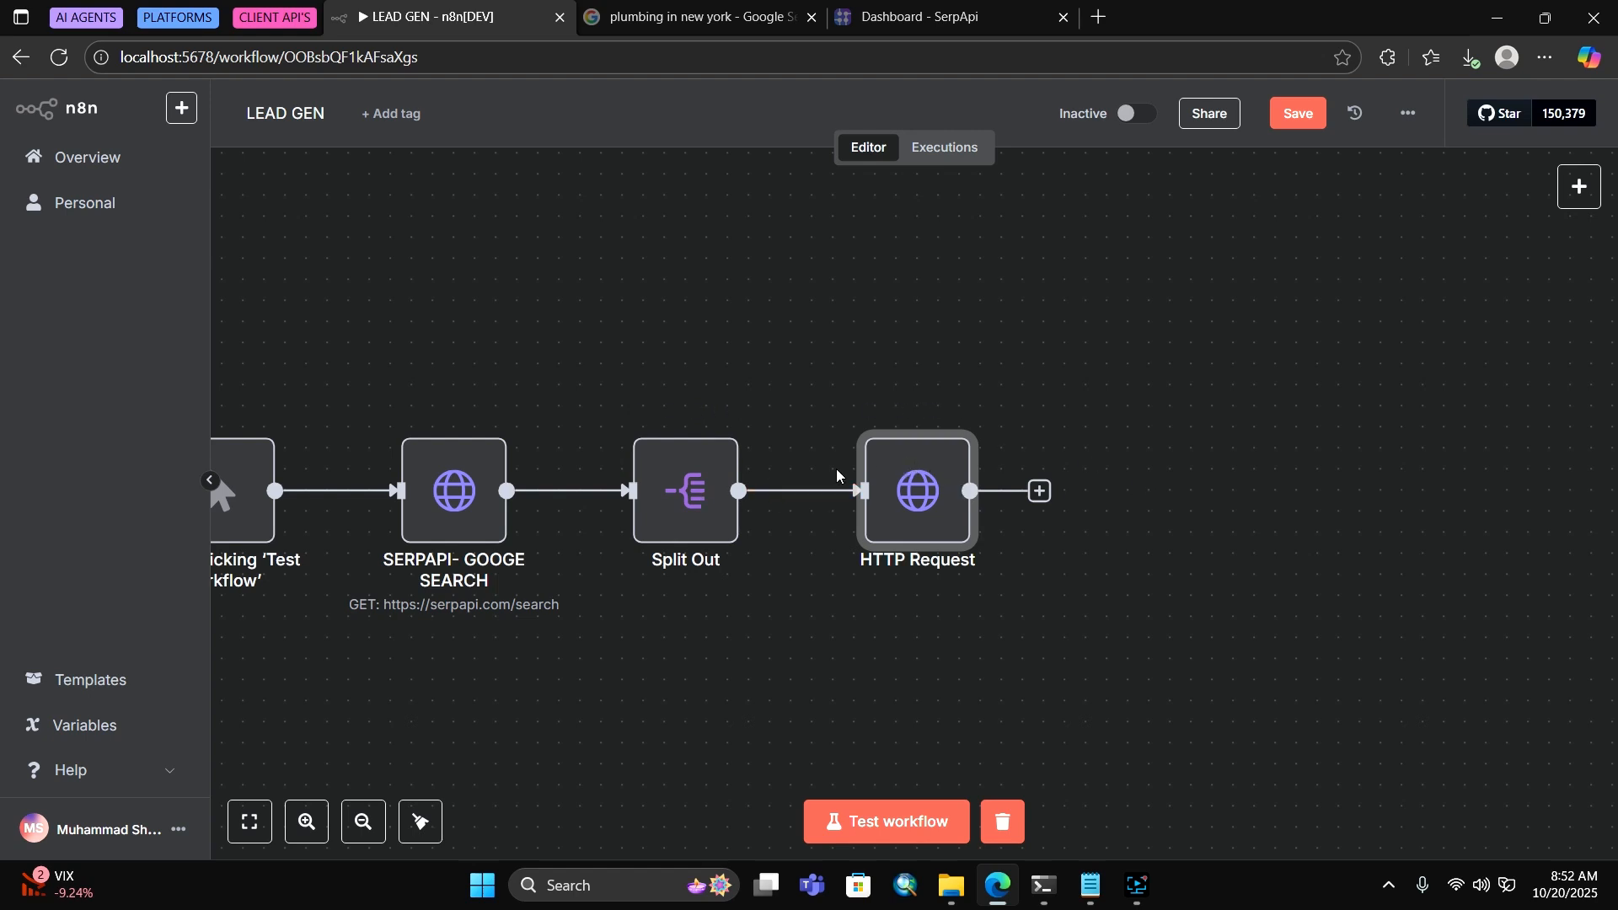
pyautogui.click(1041, 491)
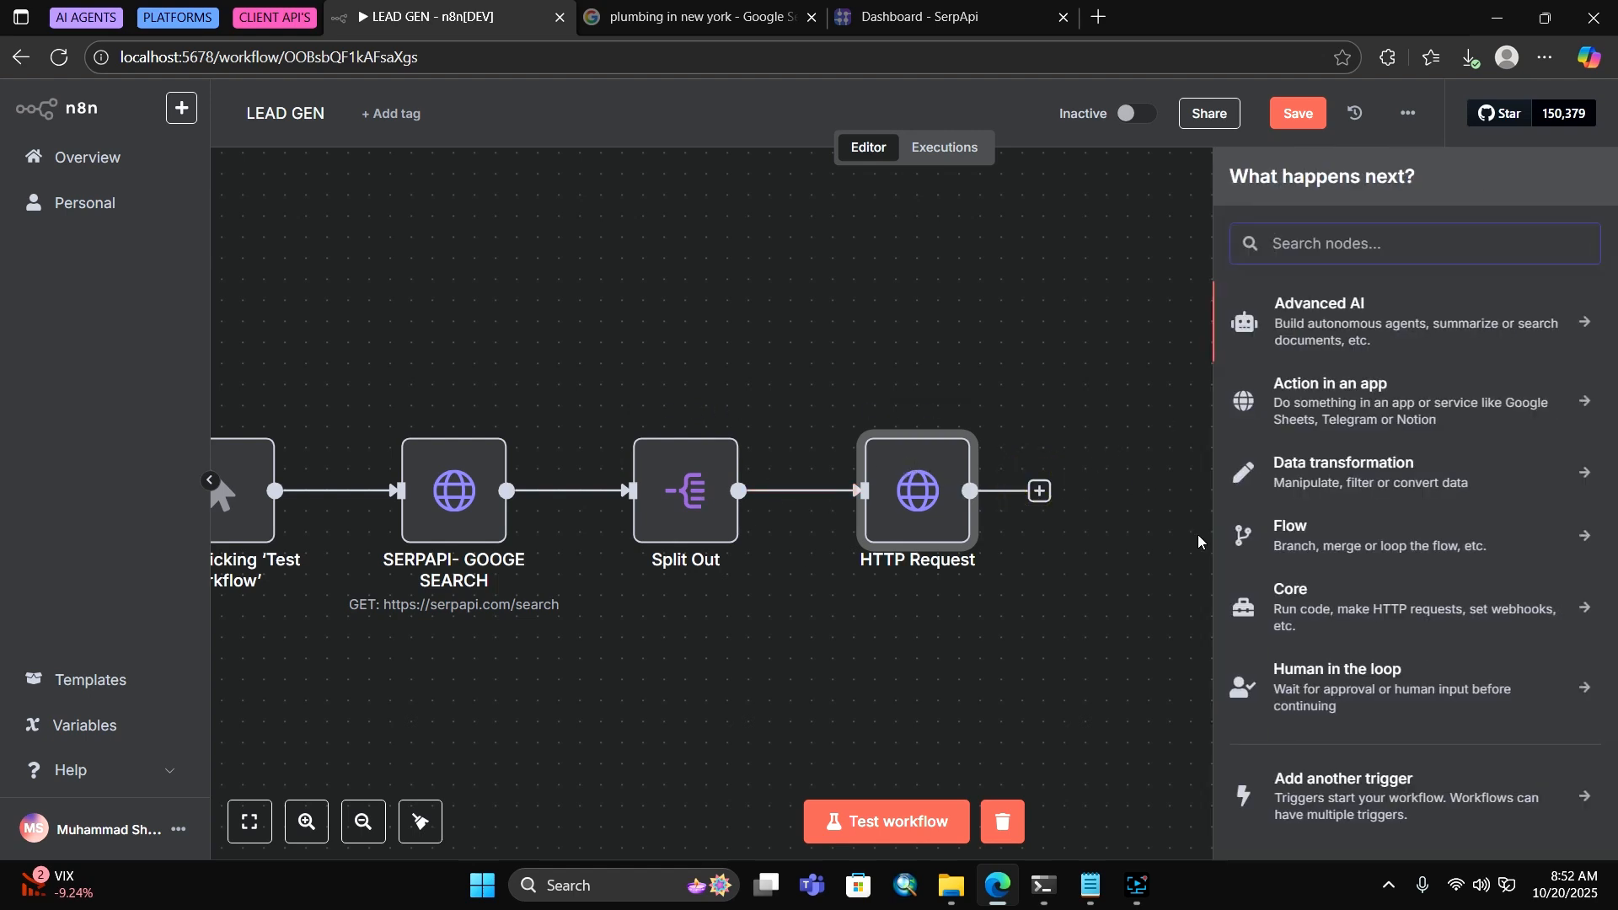
pyautogui.write('merge')
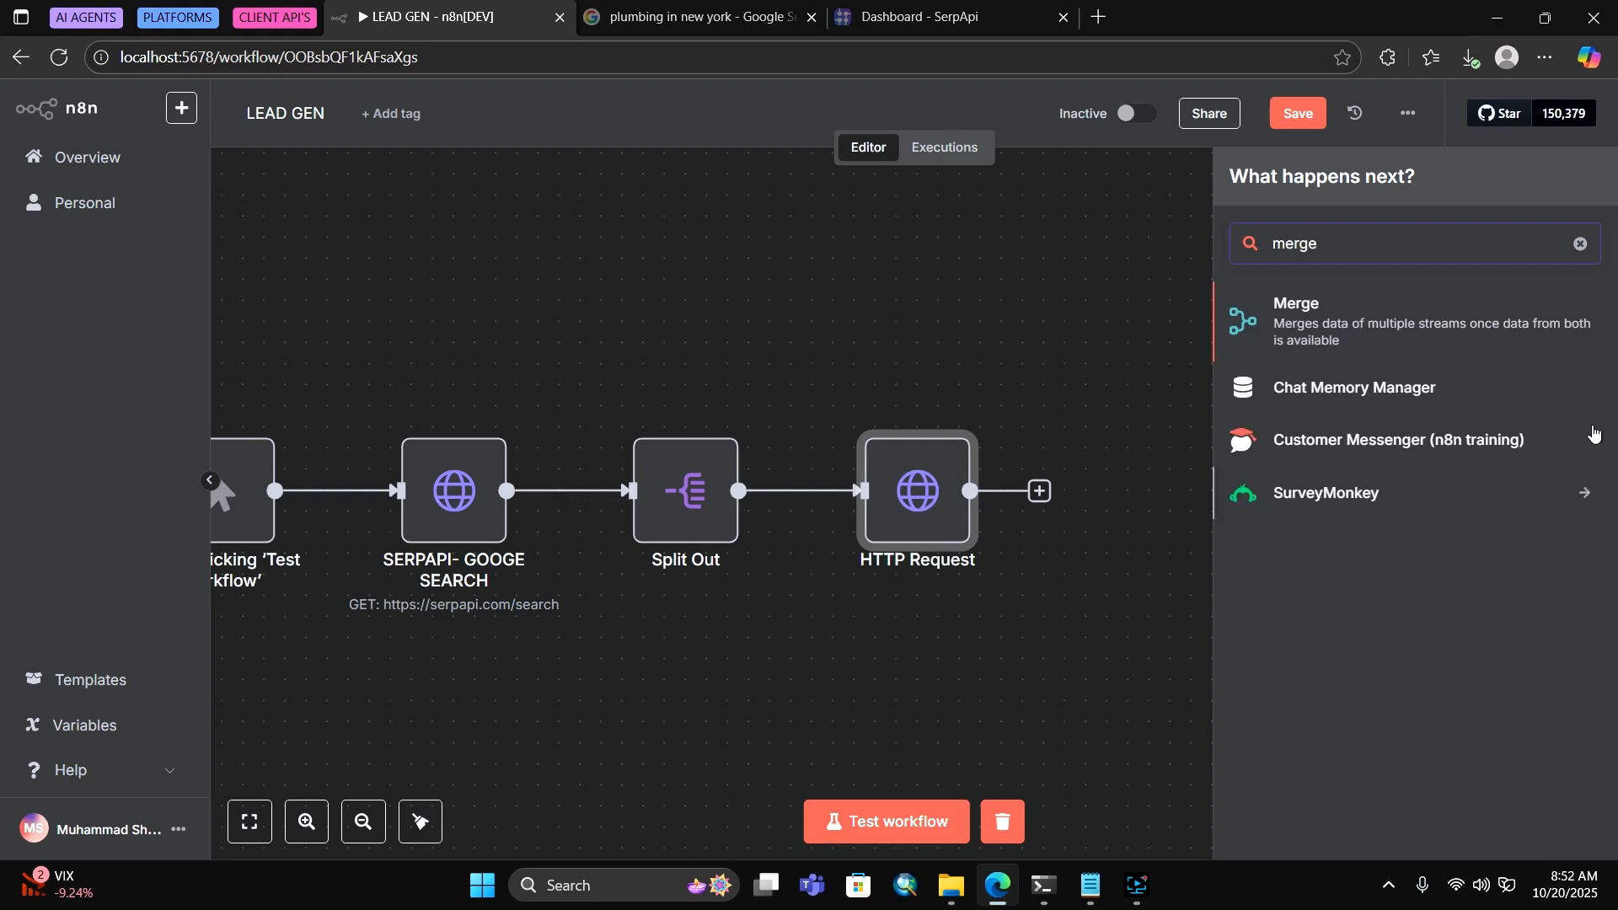
pyautogui.press('Return')
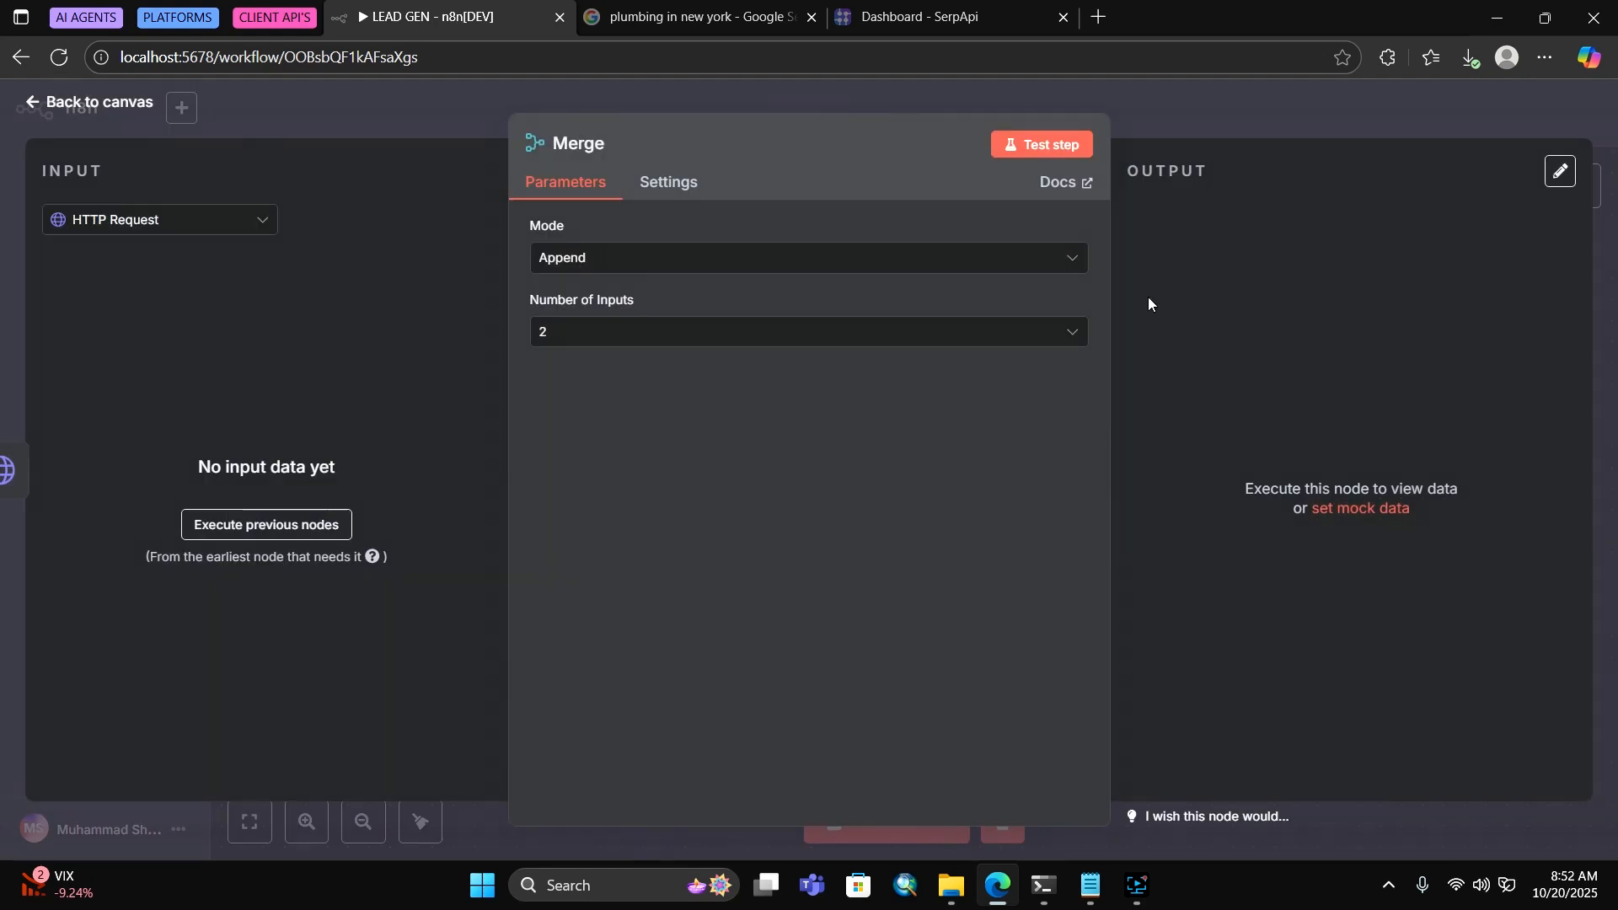
pyautogui.click(1211, 123)
pyautogui.moveTo(1118, 486); pyautogui.dragTo(1160, 447)
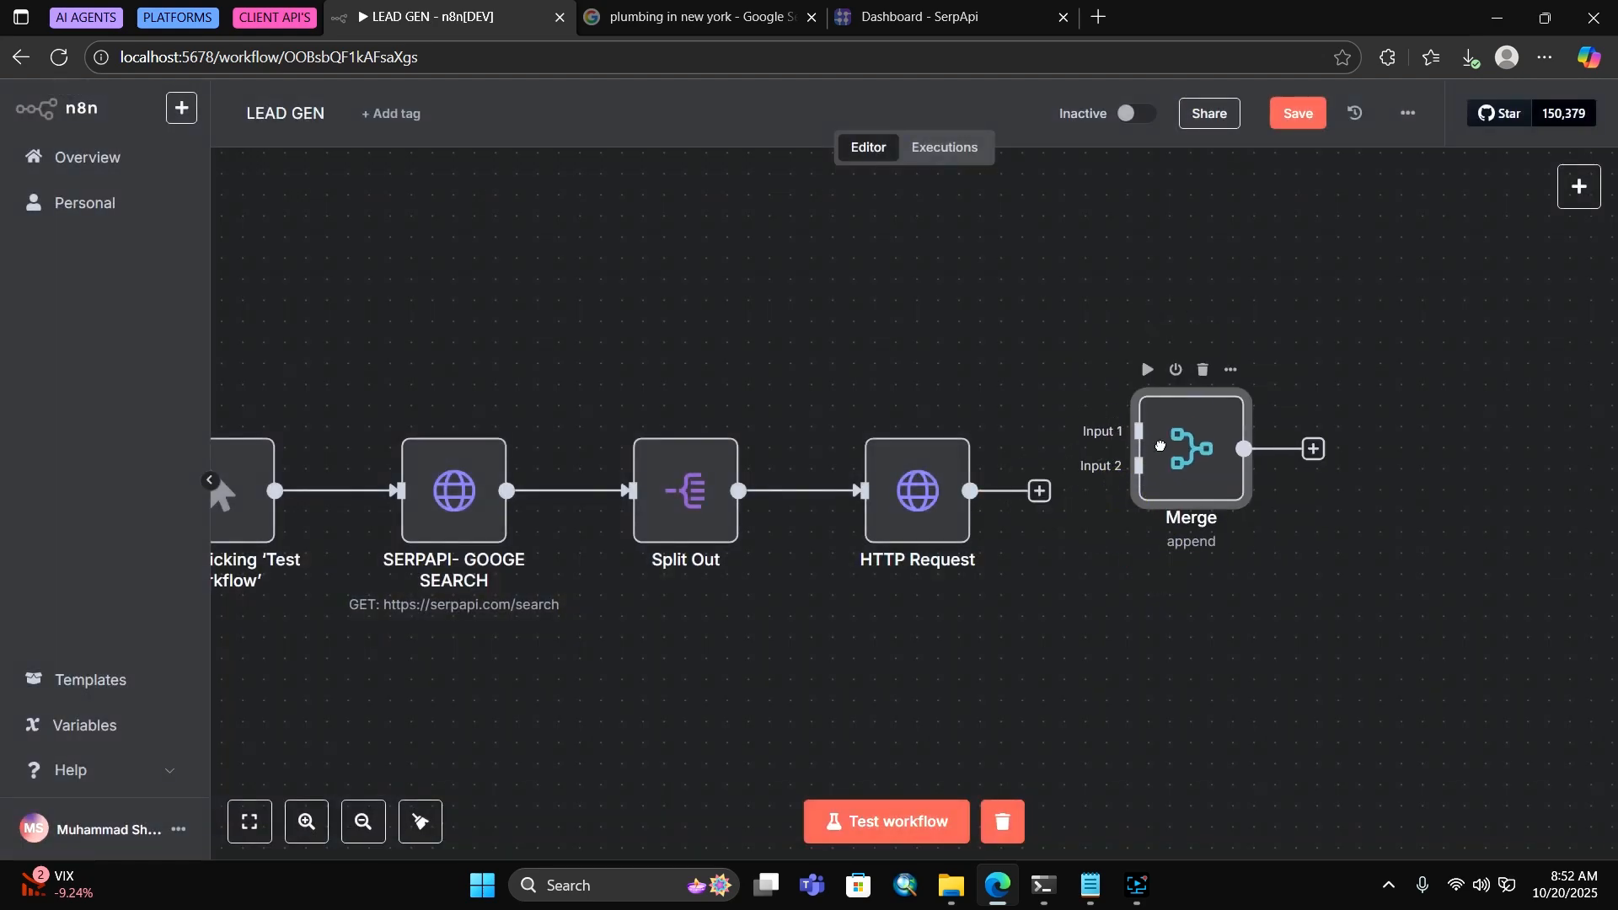
pyautogui.moveTo(1037, 491); pyautogui.dragTo(1138, 466)
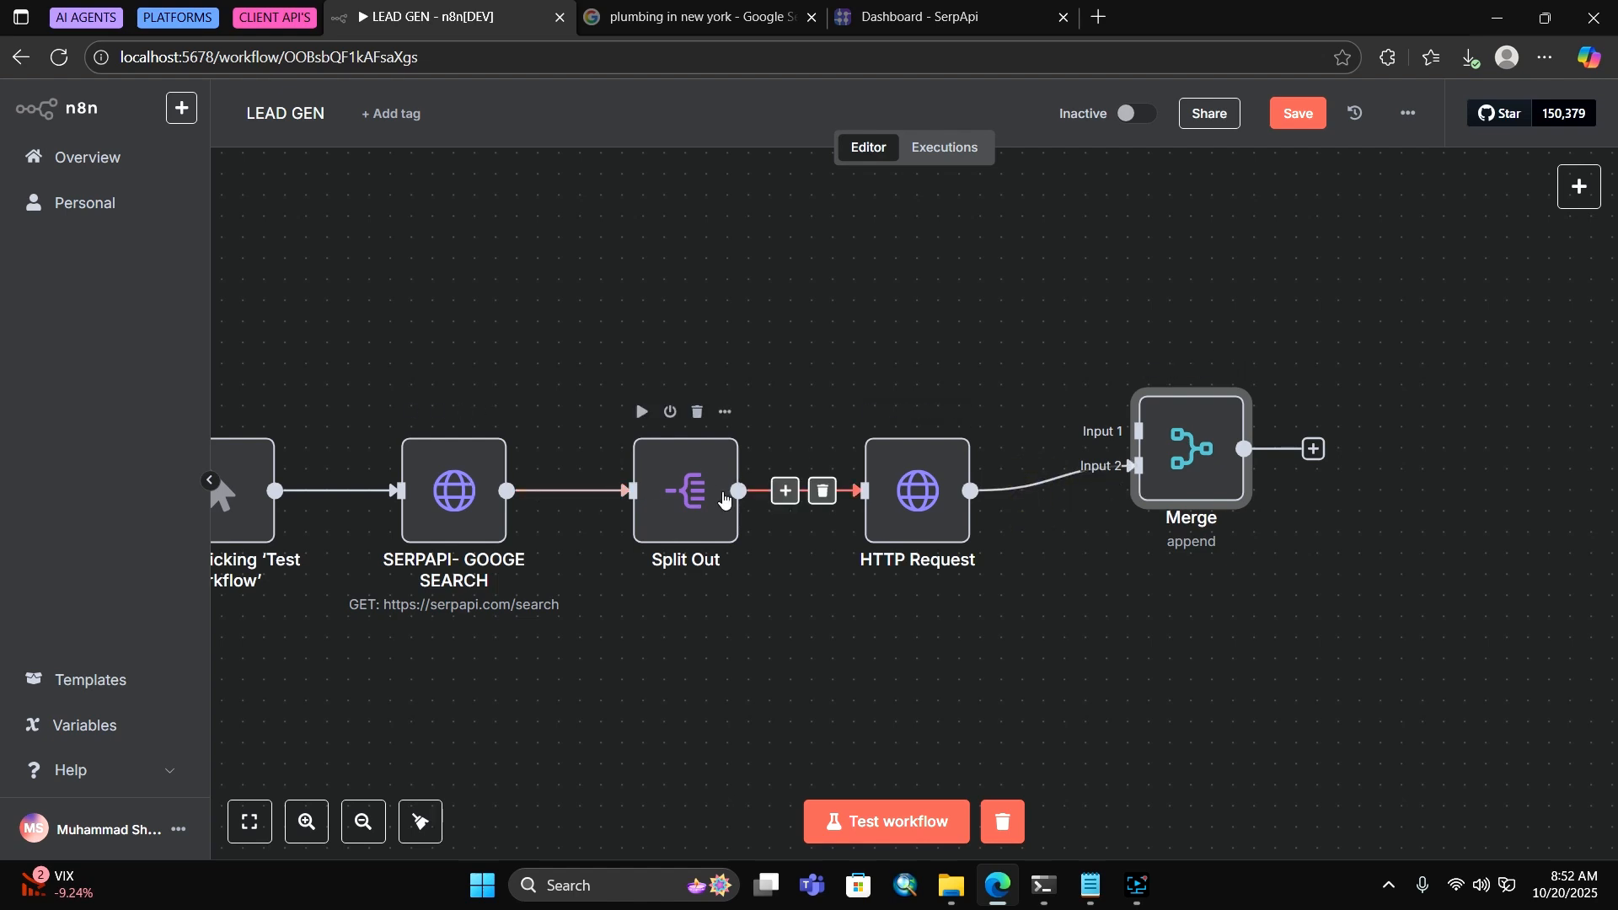
pyautogui.moveTo(738, 491); pyautogui.dragTo(1208, 491)
# Set the Merge node to mode Combine, combining by Position
pyautogui.doubleClick(1210, 500)
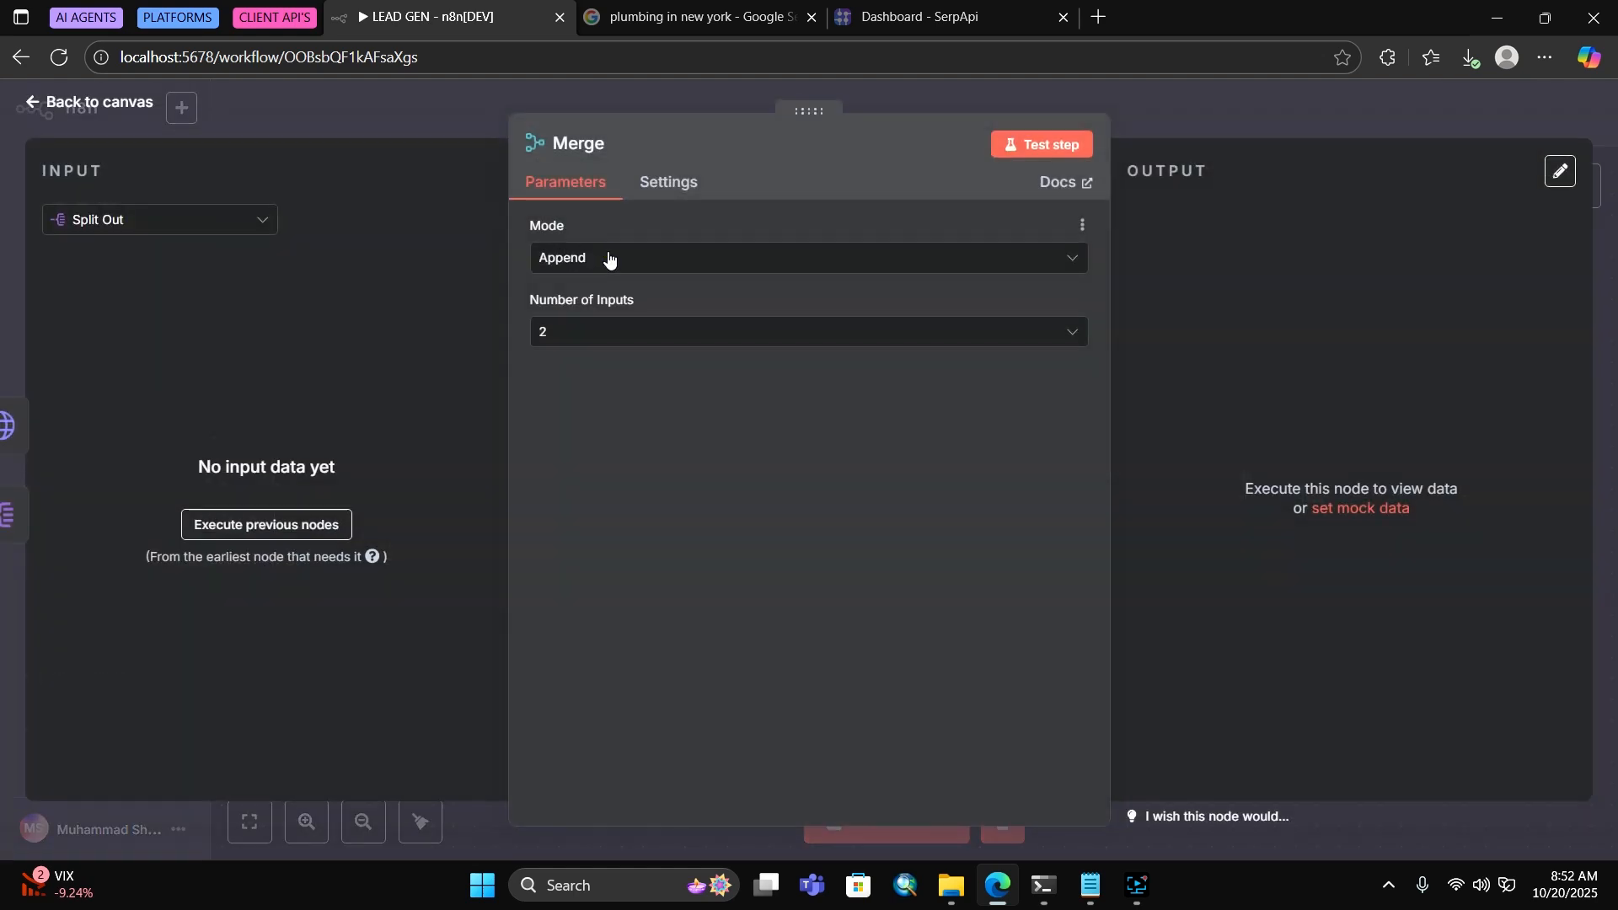
pyautogui.click(569, 256)
pyautogui.click(637, 386)
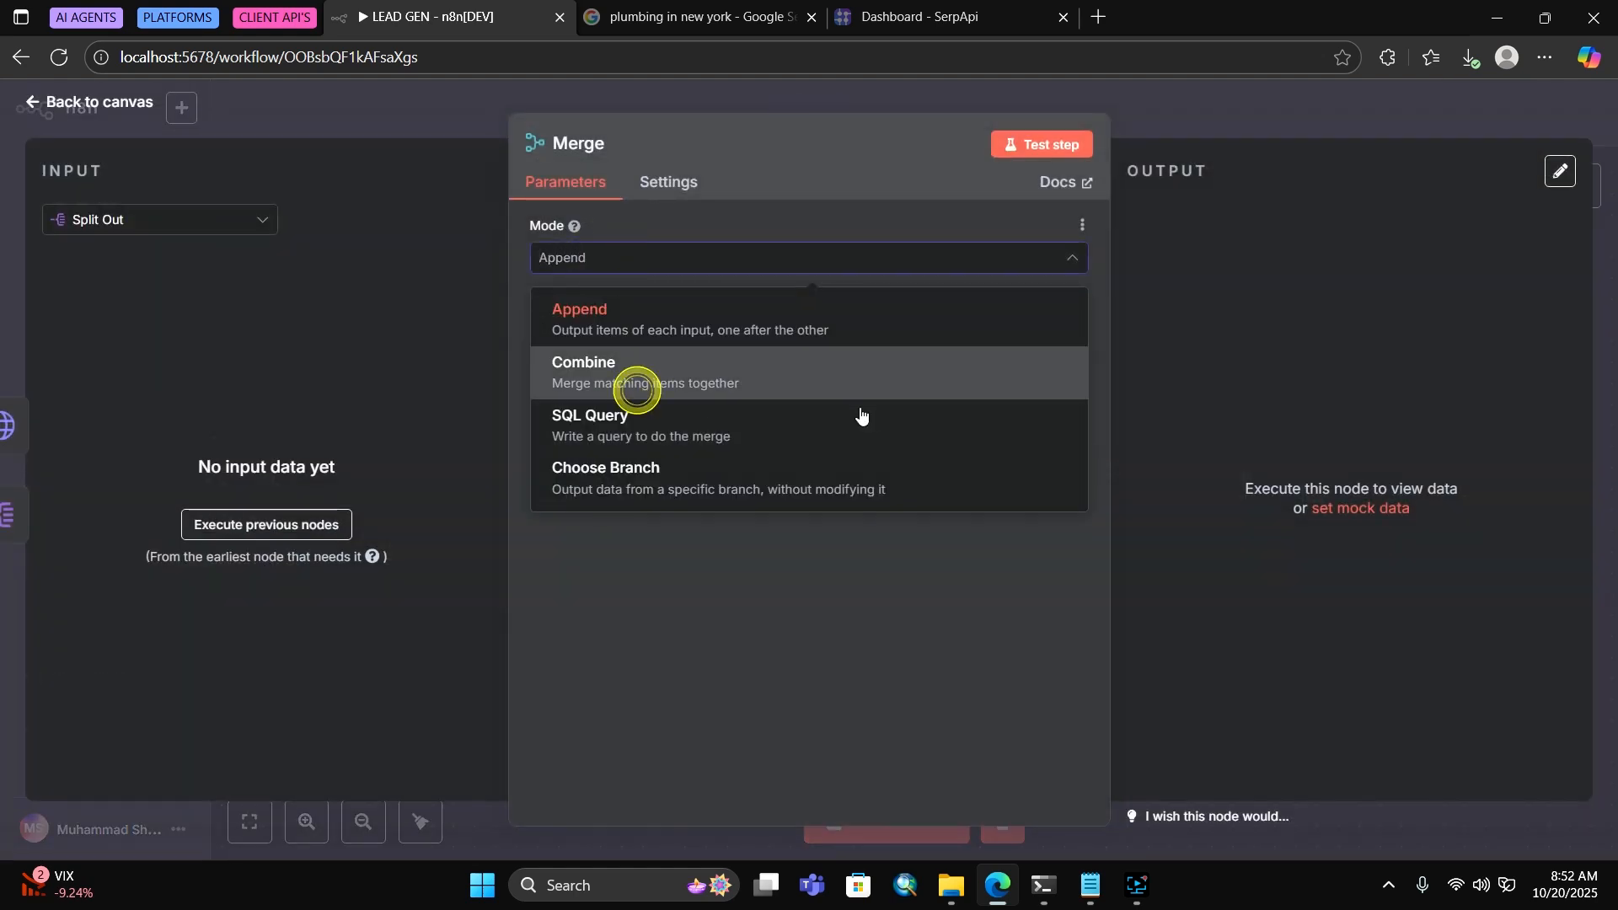
pyautogui.click(562, 331)
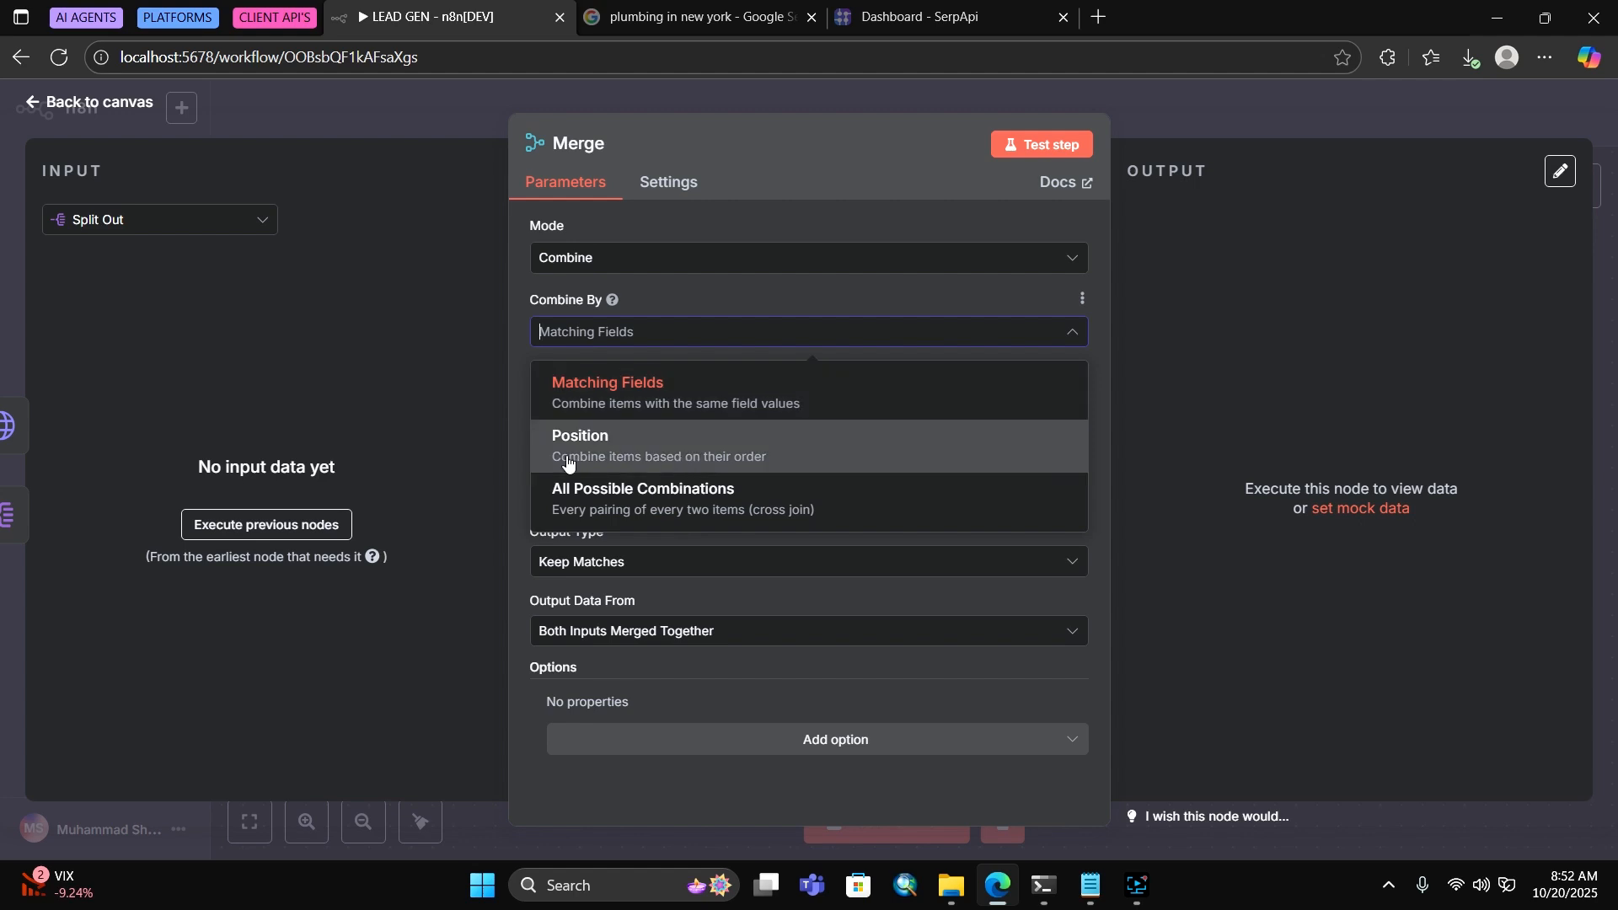
pyautogui.click(713, 447)
pyautogui.click(1216, 147)
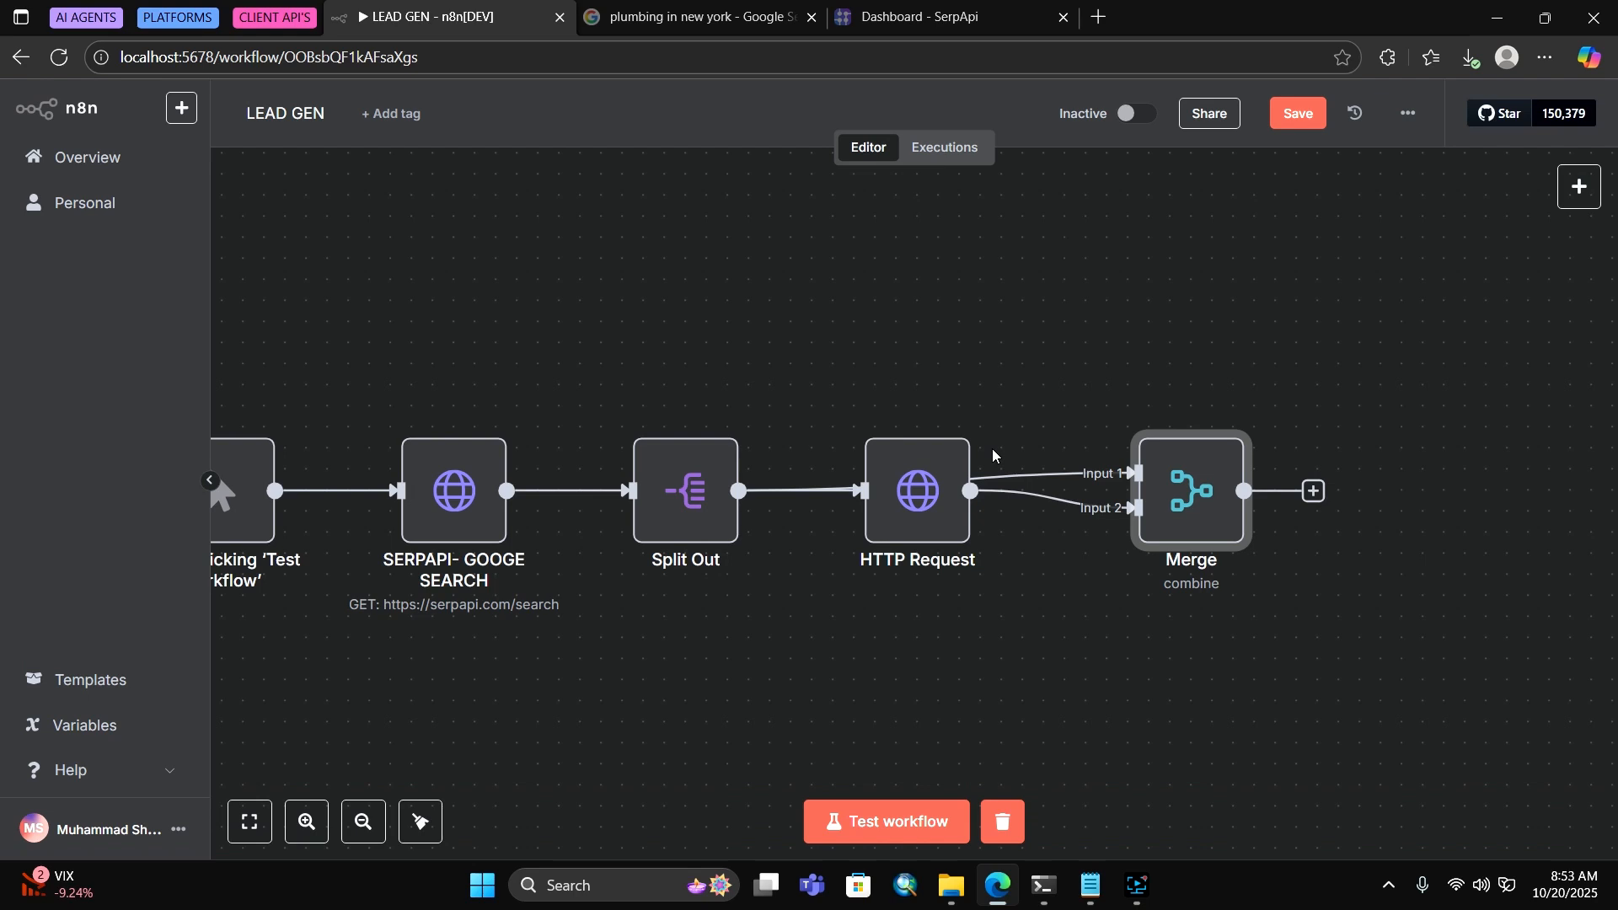
# Add a Code node after the Merge node, keeping the name Code
pyautogui.click(1315, 493)
pyautogui.write('code')
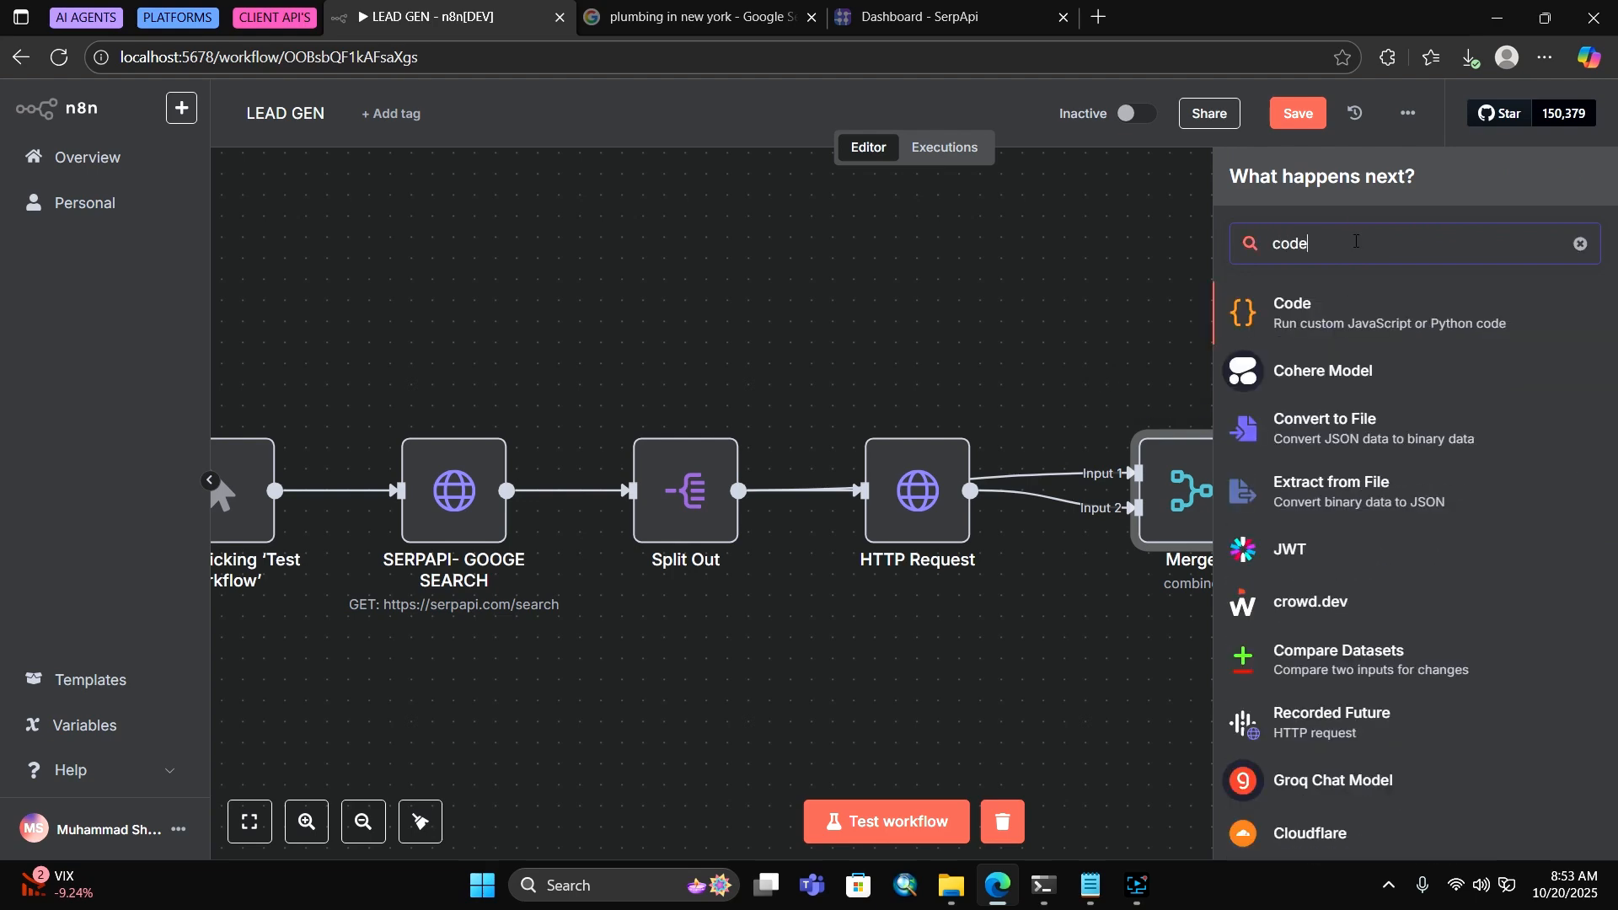
pyautogui.press('Return')
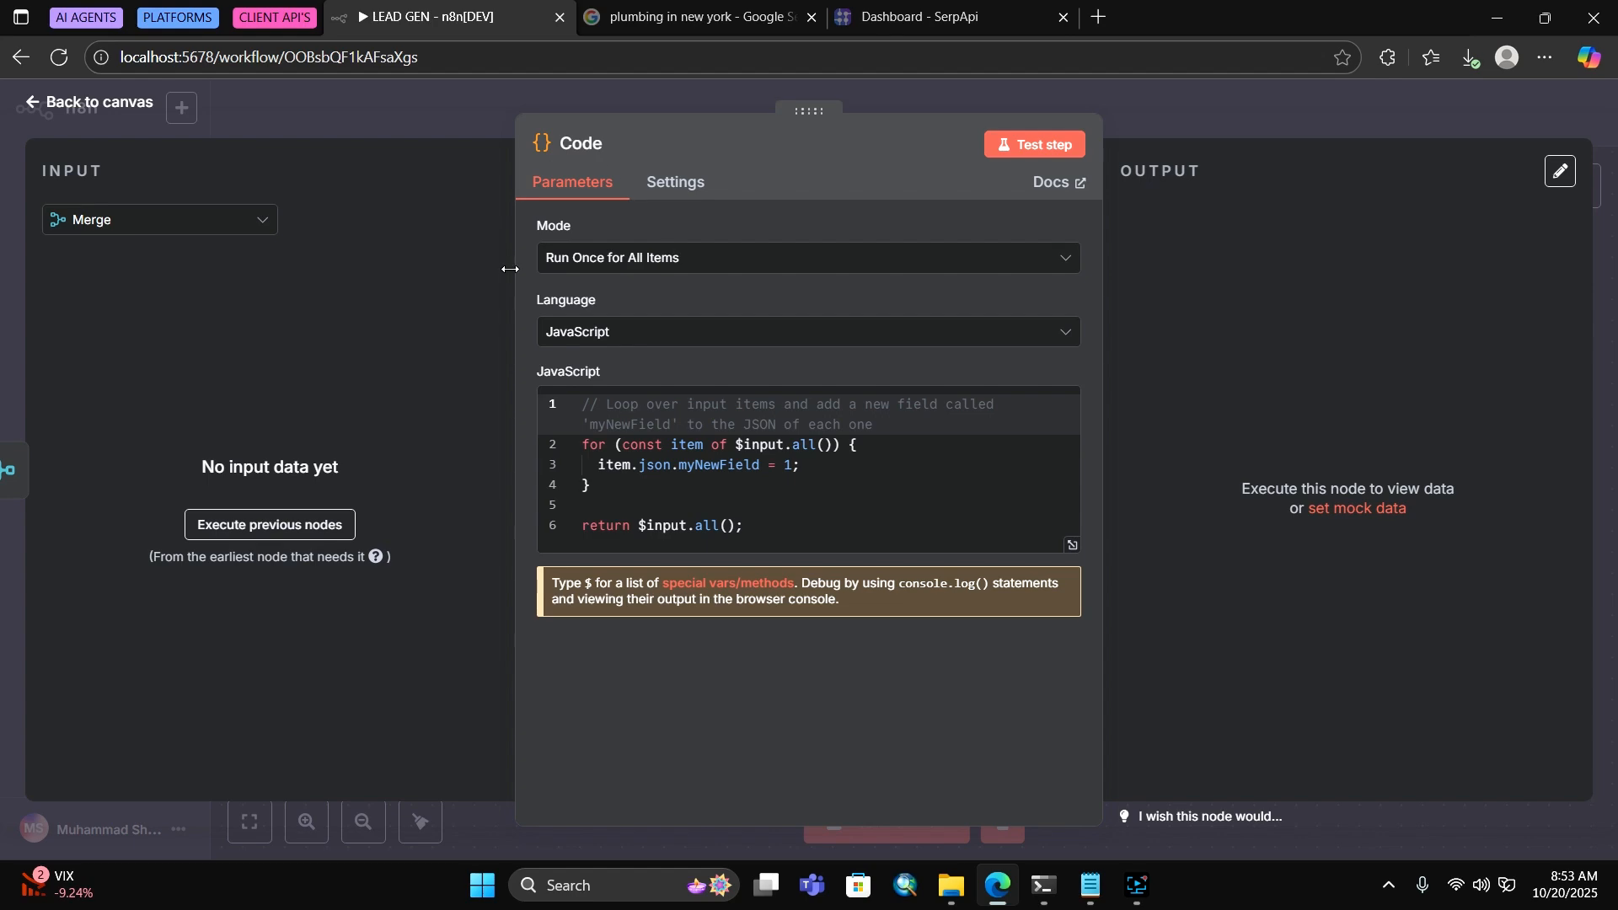
pyautogui.click(582, 150)
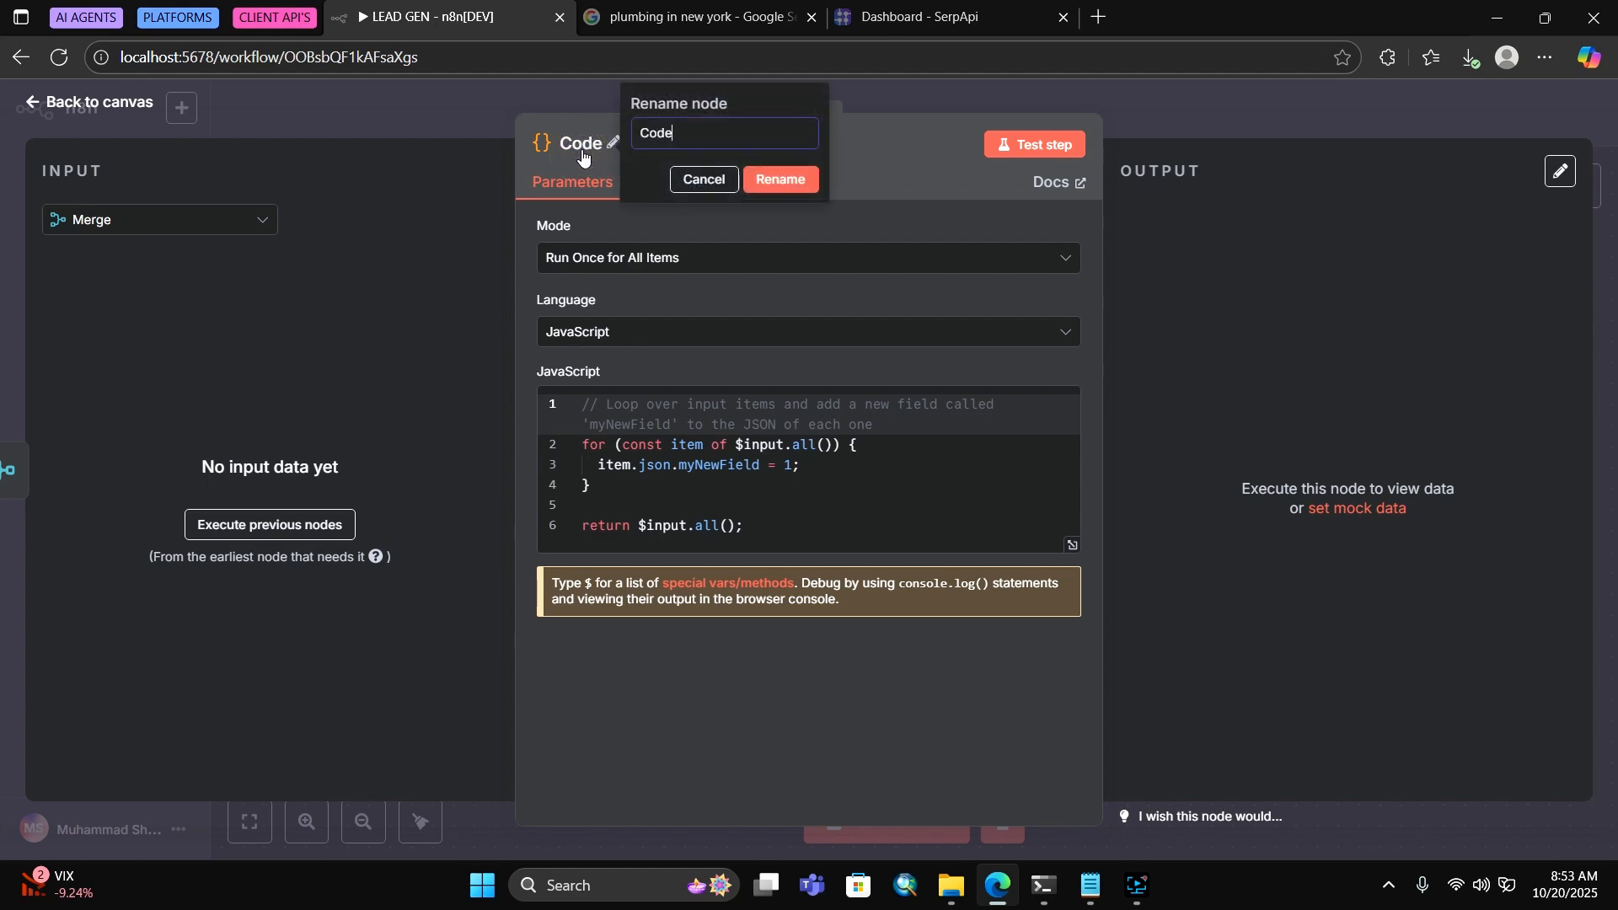
pyautogui.click(705, 180)
pyautogui.click(1157, 118)
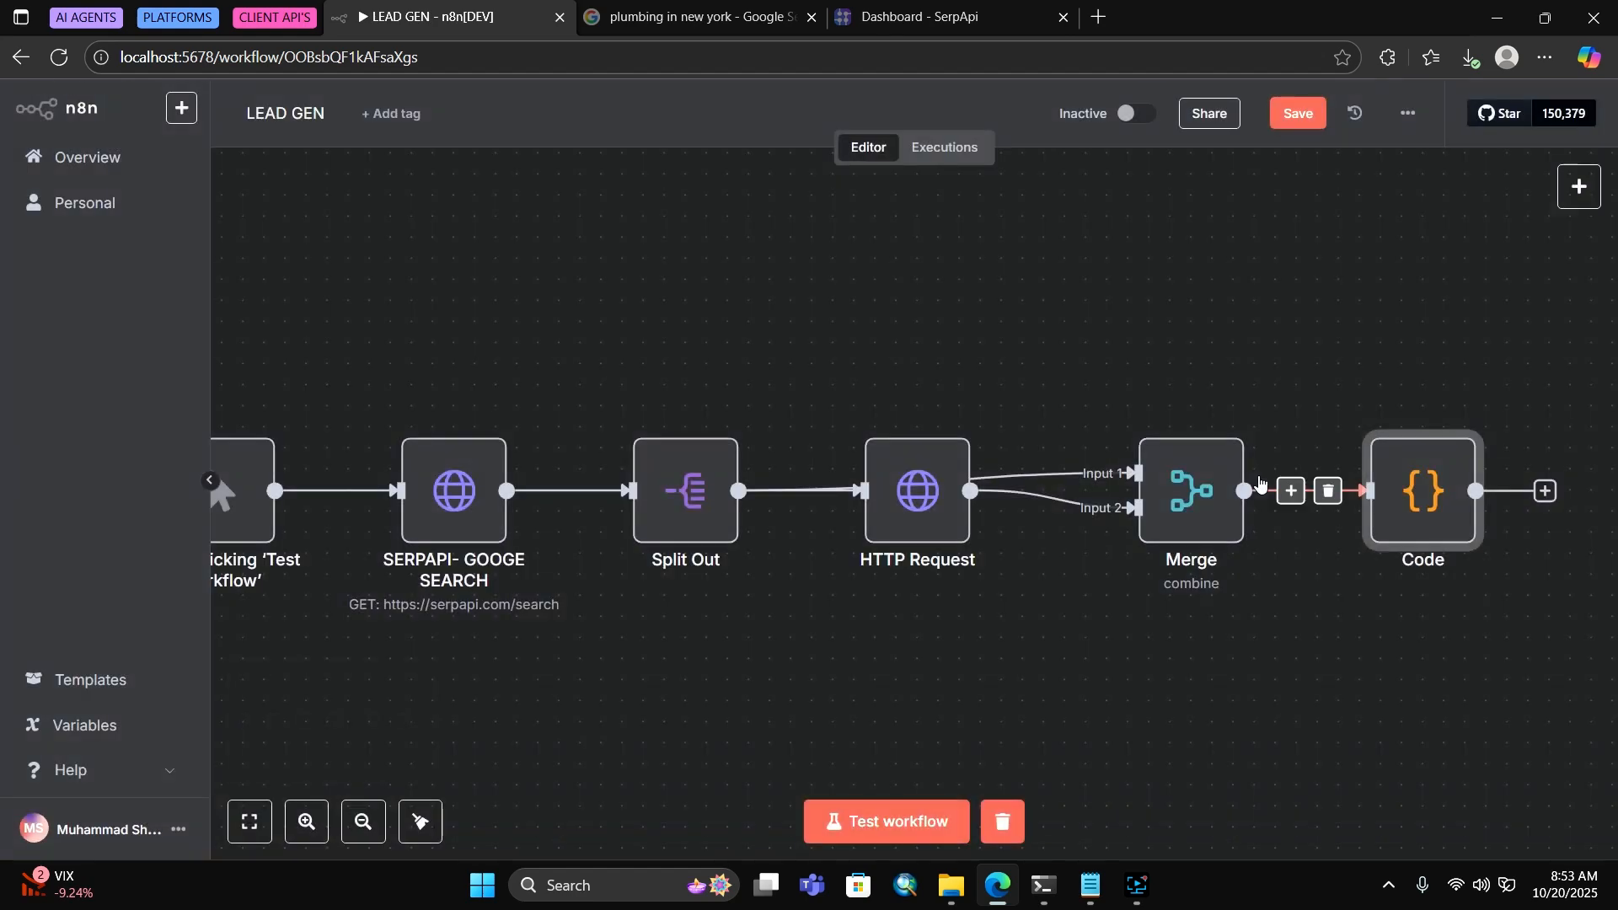
# Add a Google Sheets 'Append row in sheet' node after Code and reopen its settings
pyautogui.hscroll(4, 1260, 482)
pyautogui.hscroll(2, 1047, 426)
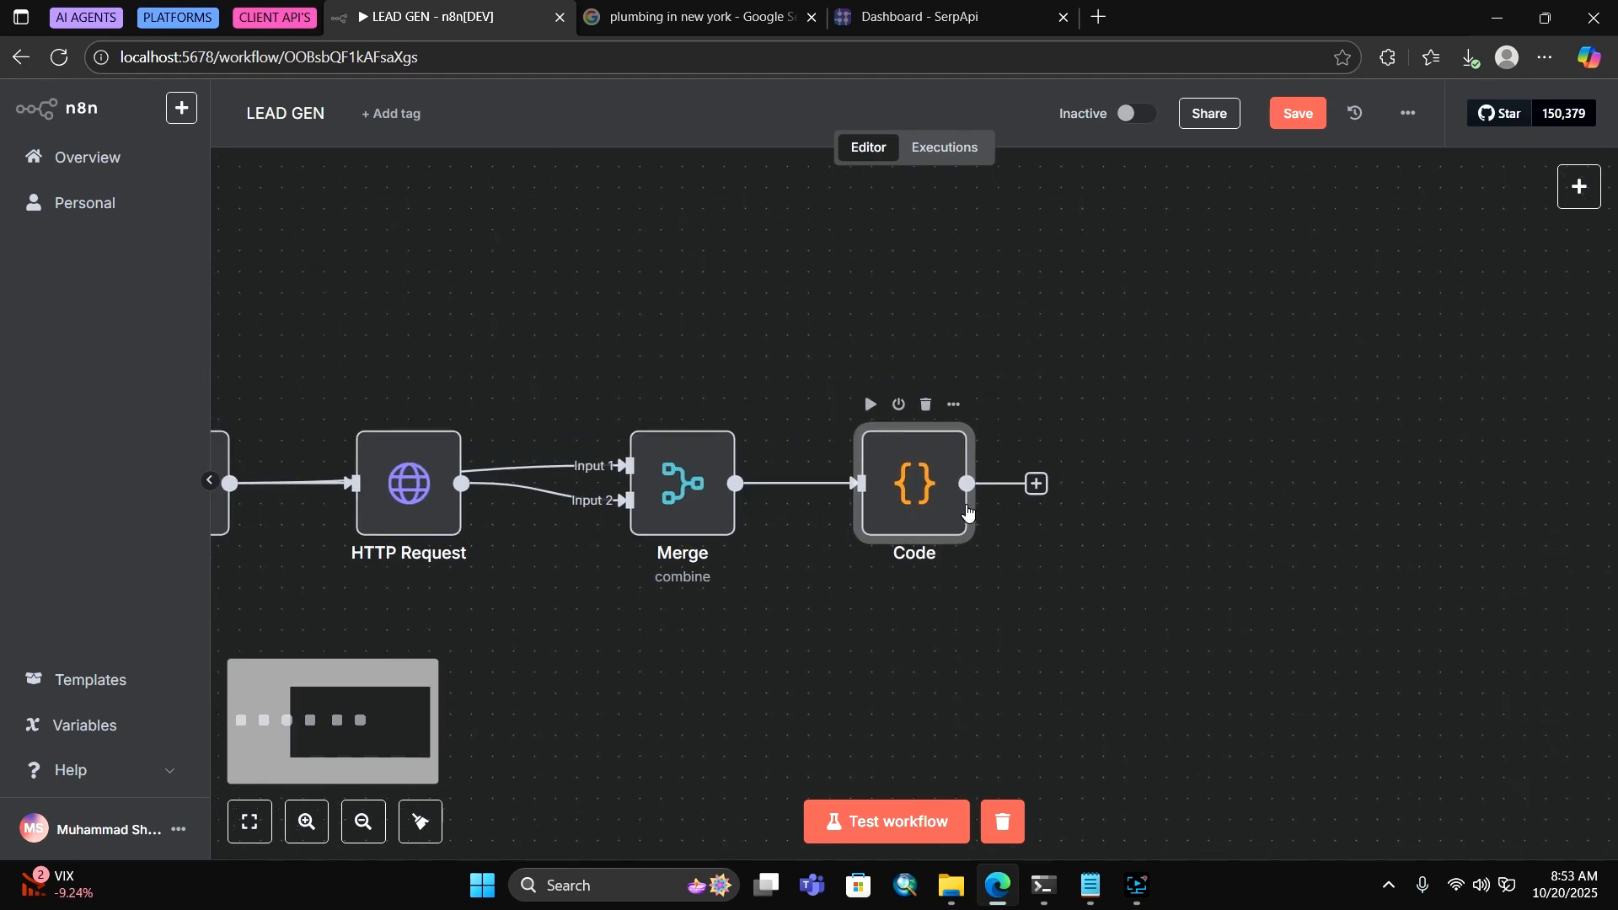
pyautogui.click(1043, 490)
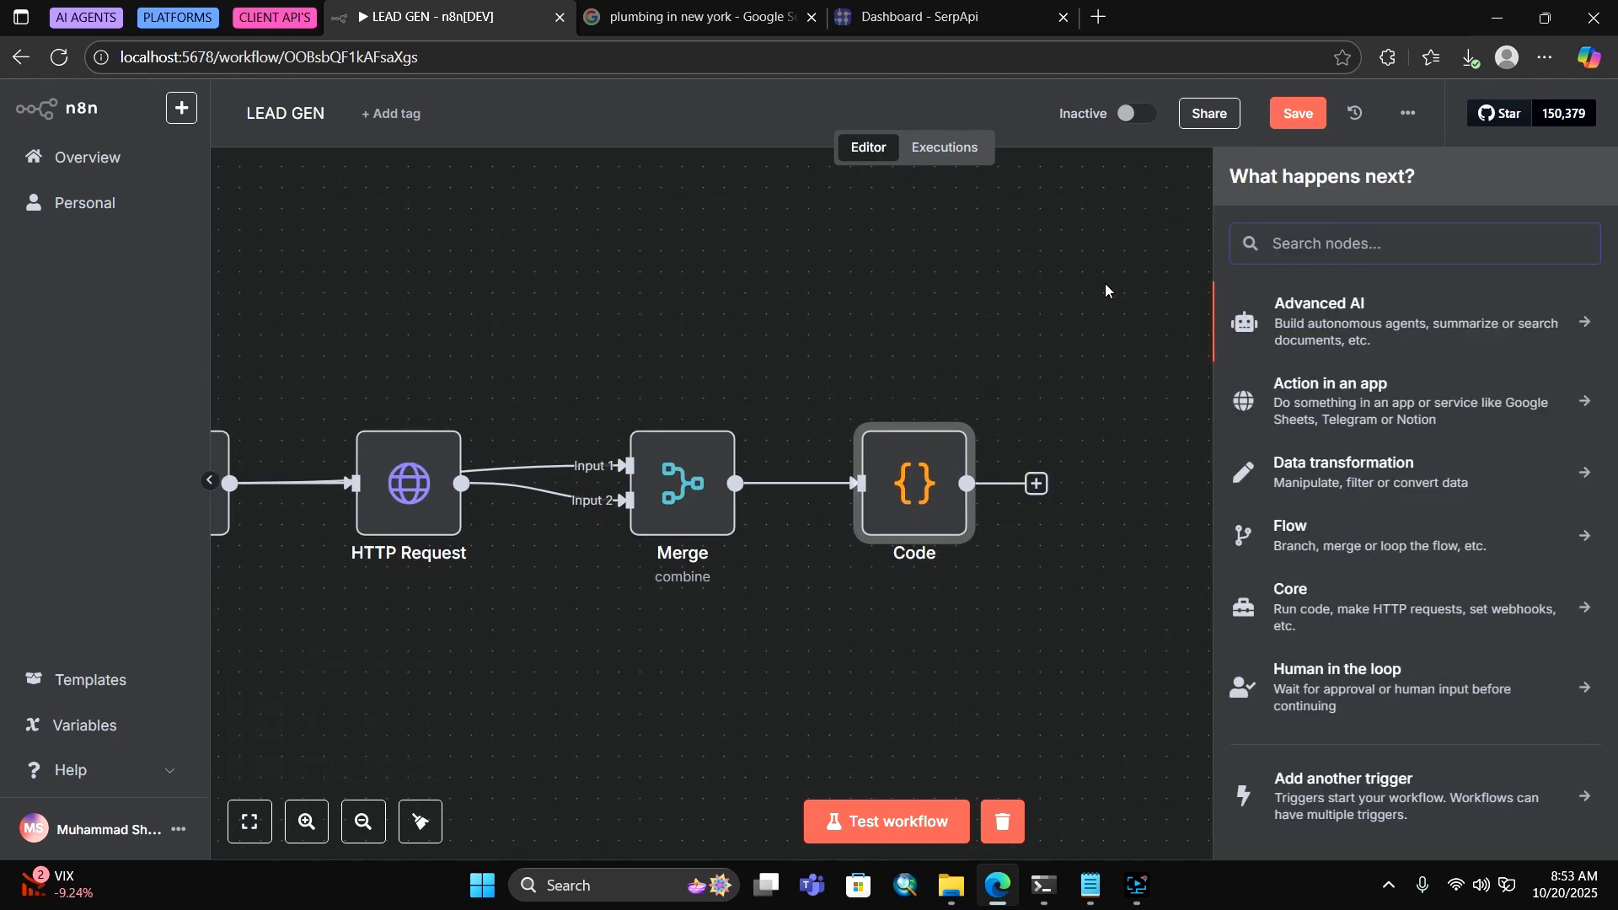
pyautogui.write('sprea')
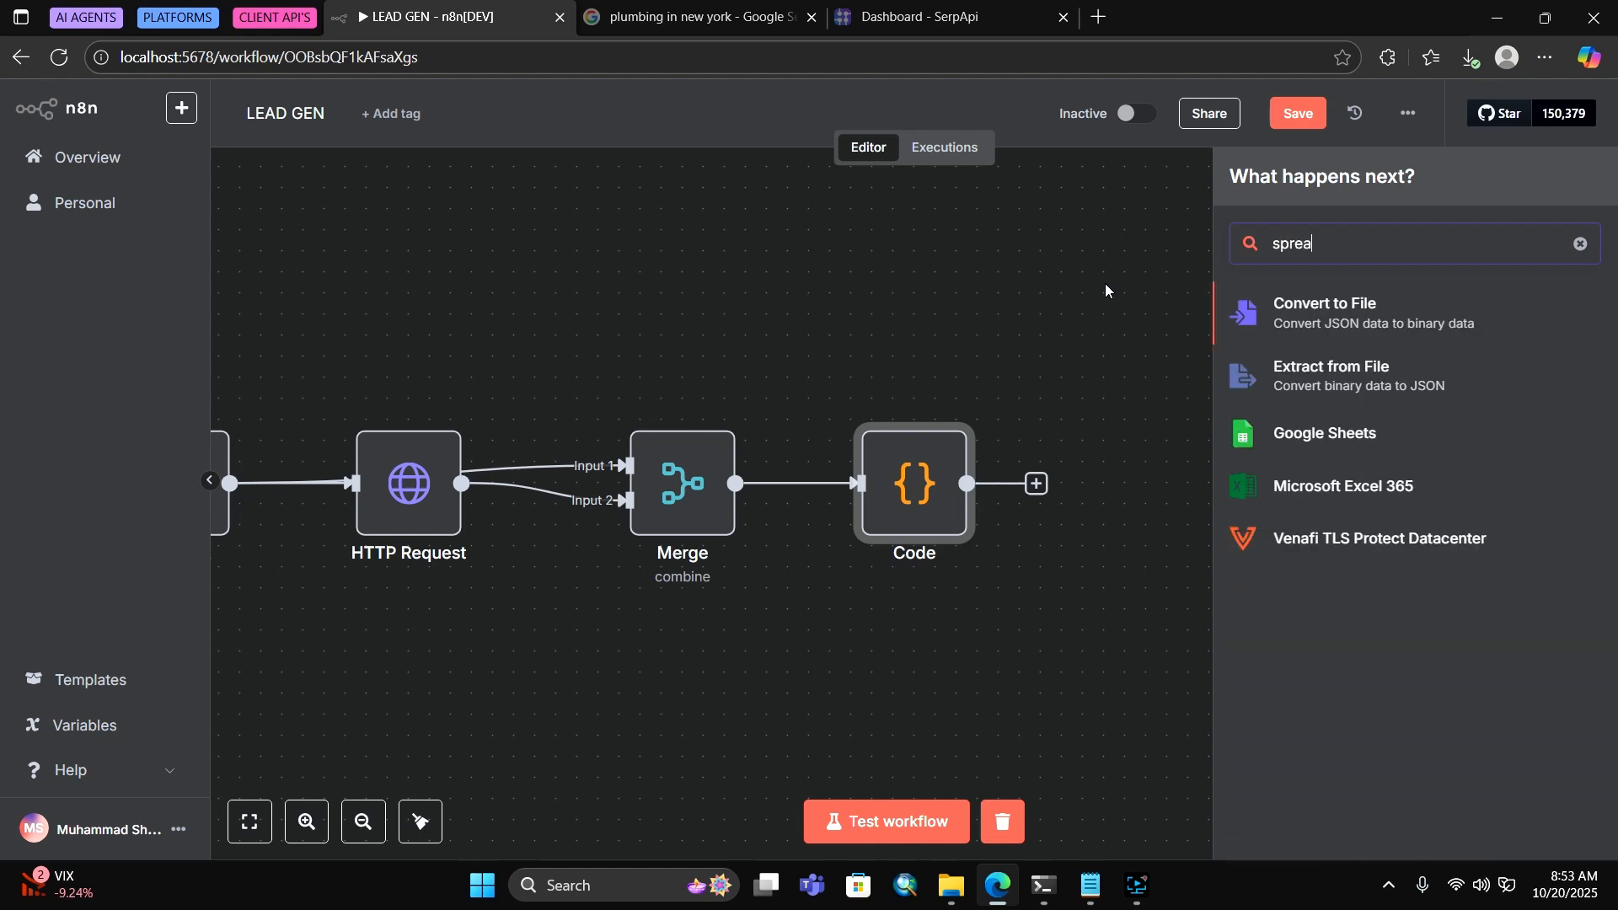
pyautogui.click(1274, 430)
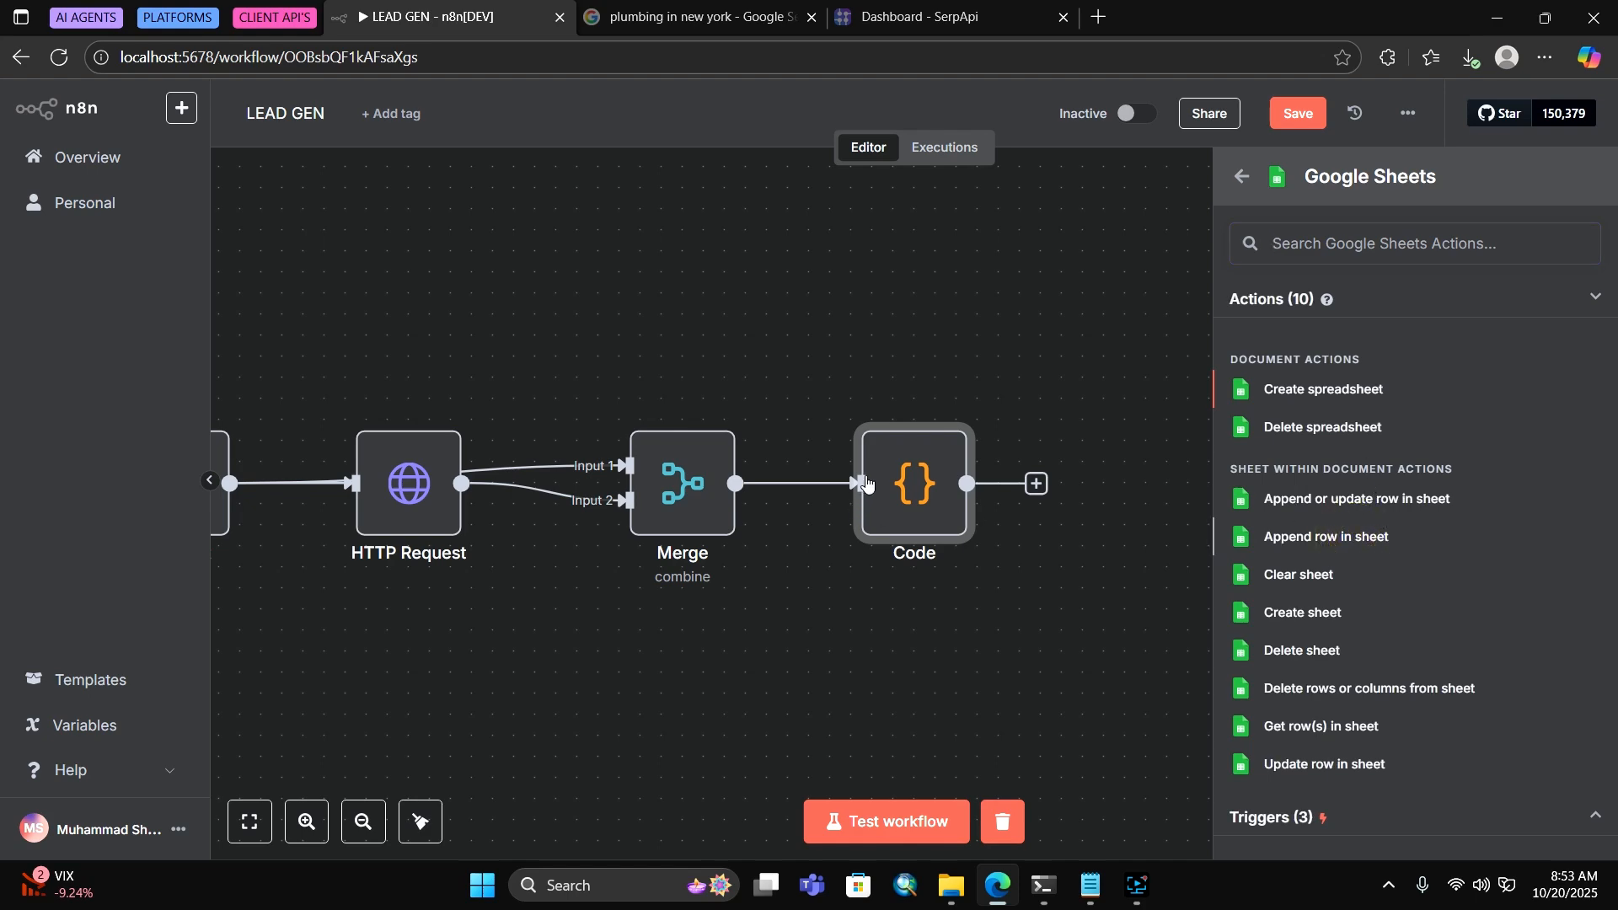
pyautogui.click(1355, 540)
pyautogui.click(1204, 129)
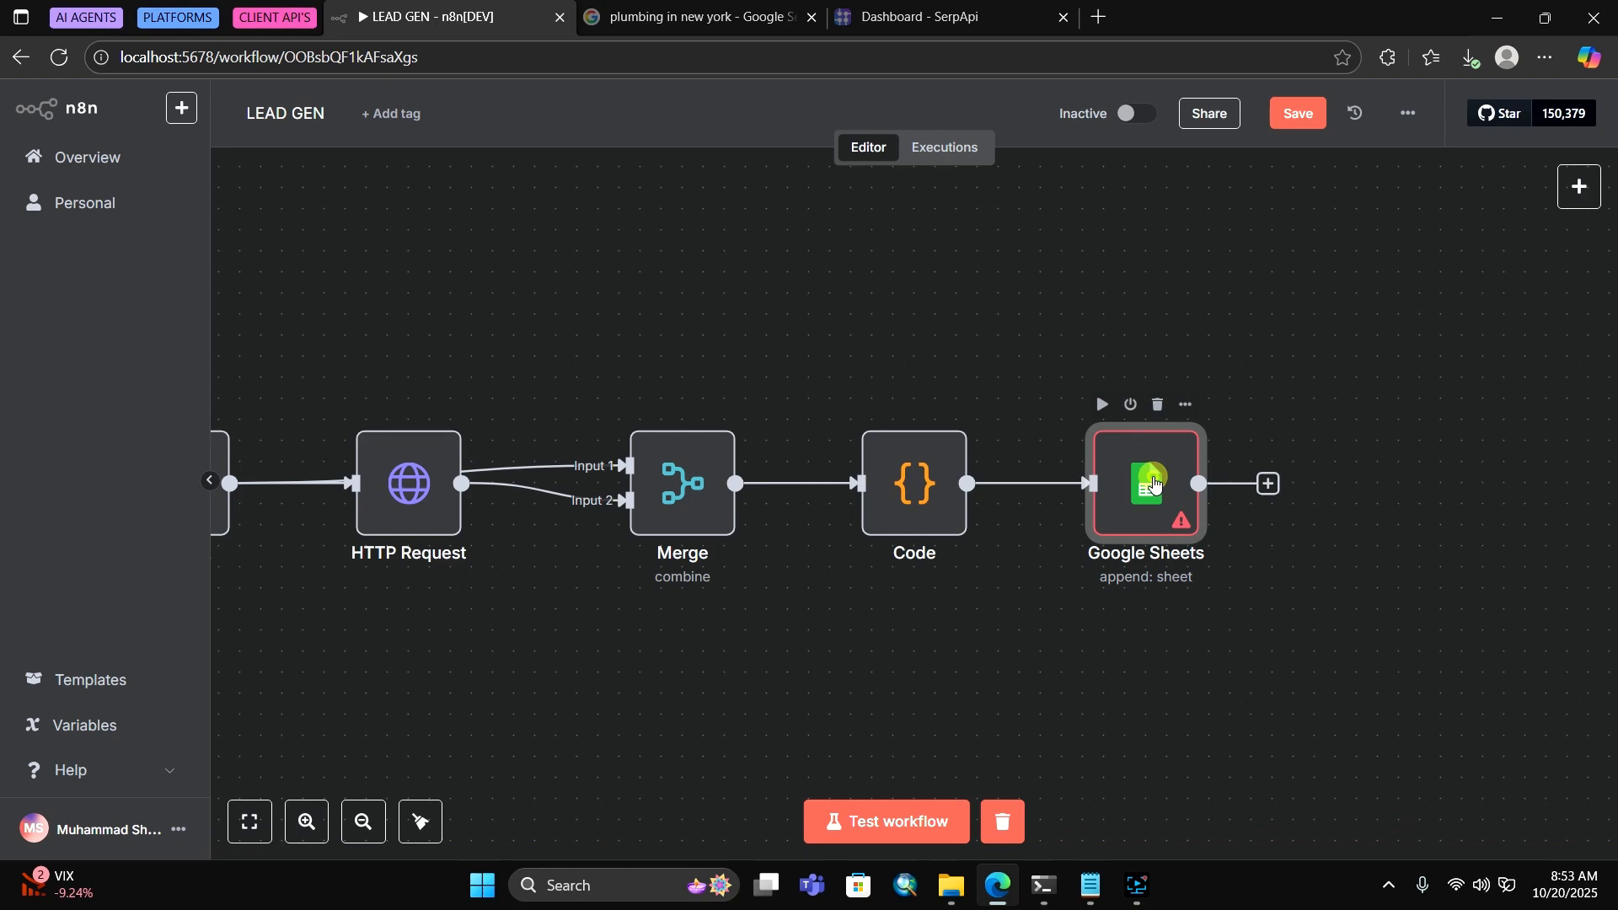
pyautogui.doubleClick(1146, 479)
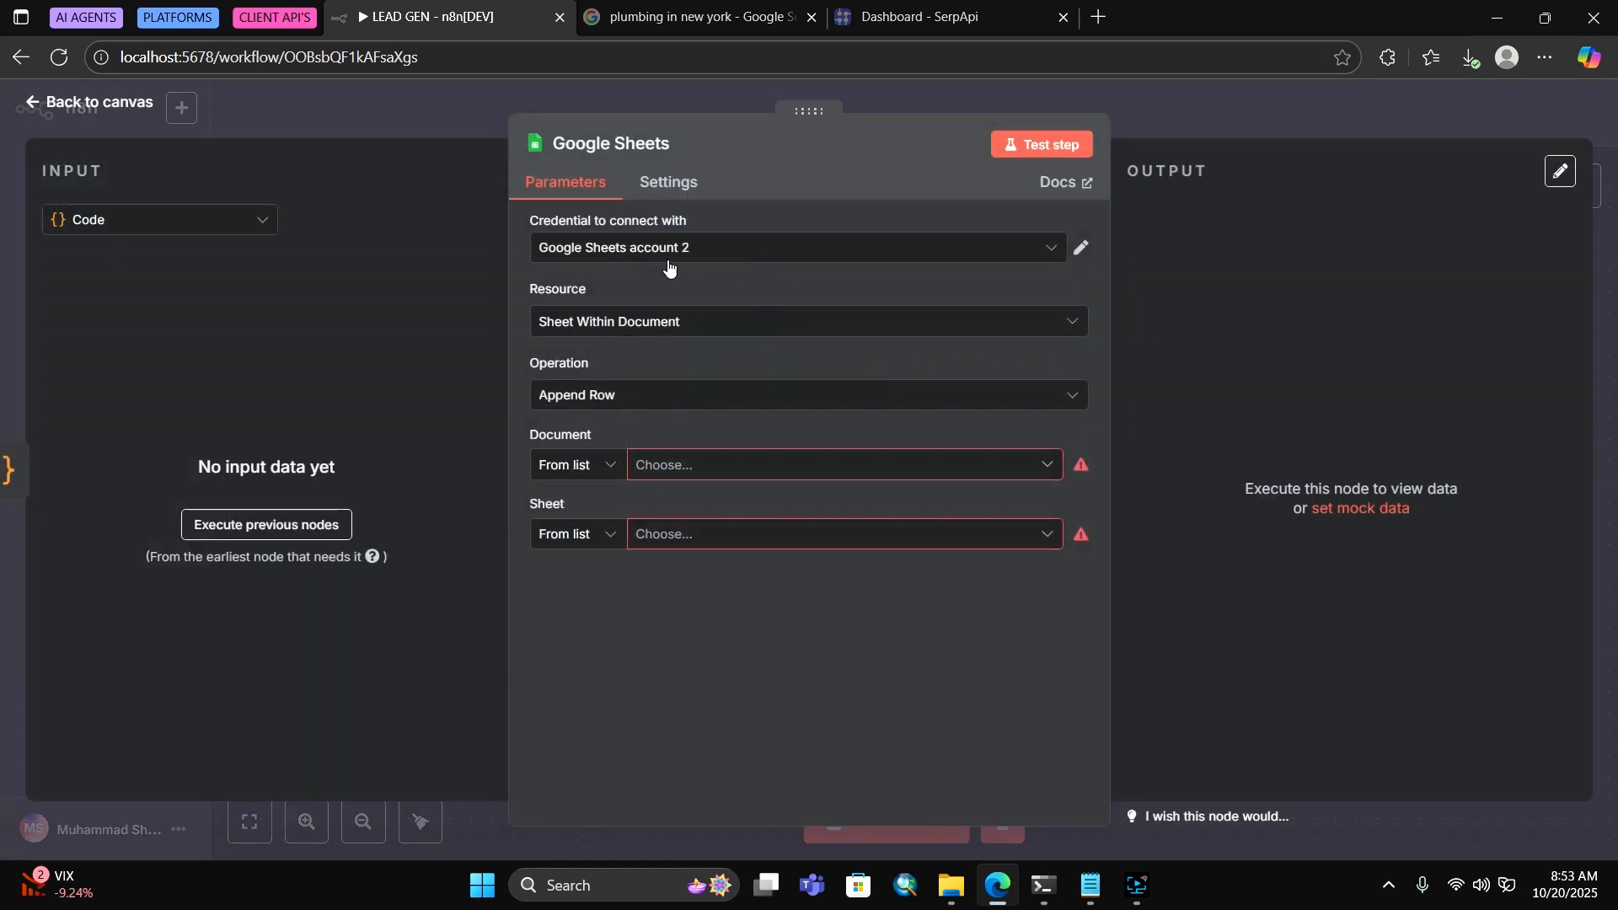
# Use Google Sheets account 2 as the credential, browse its spreadsheets, then open a new browser tab
pyautogui.click(649, 245)
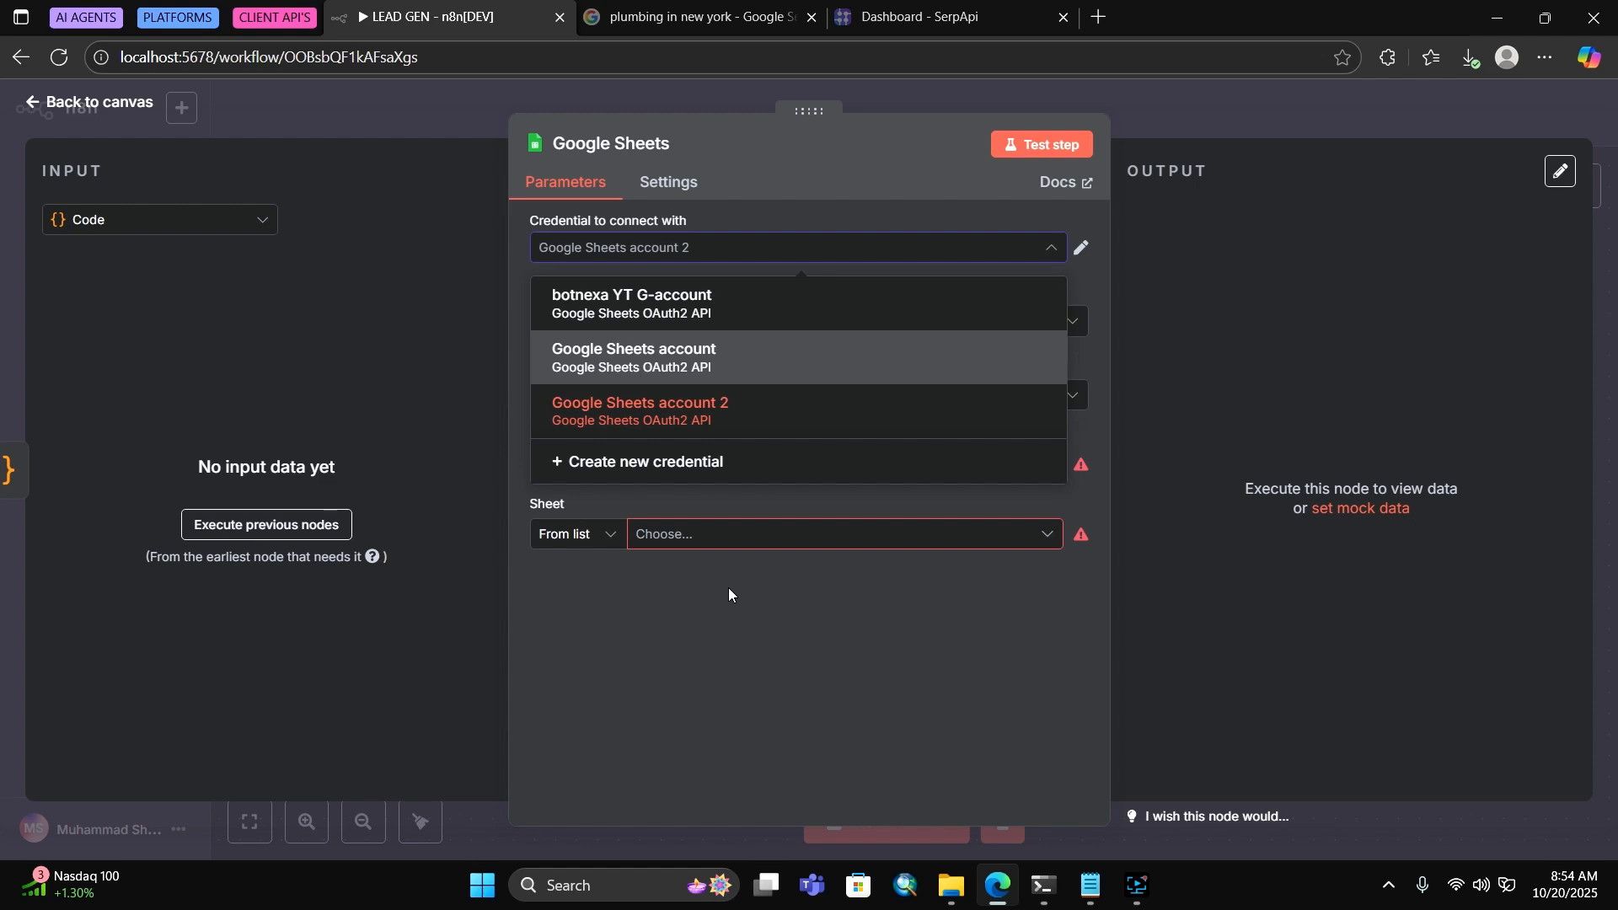
pyautogui.click(662, 396)
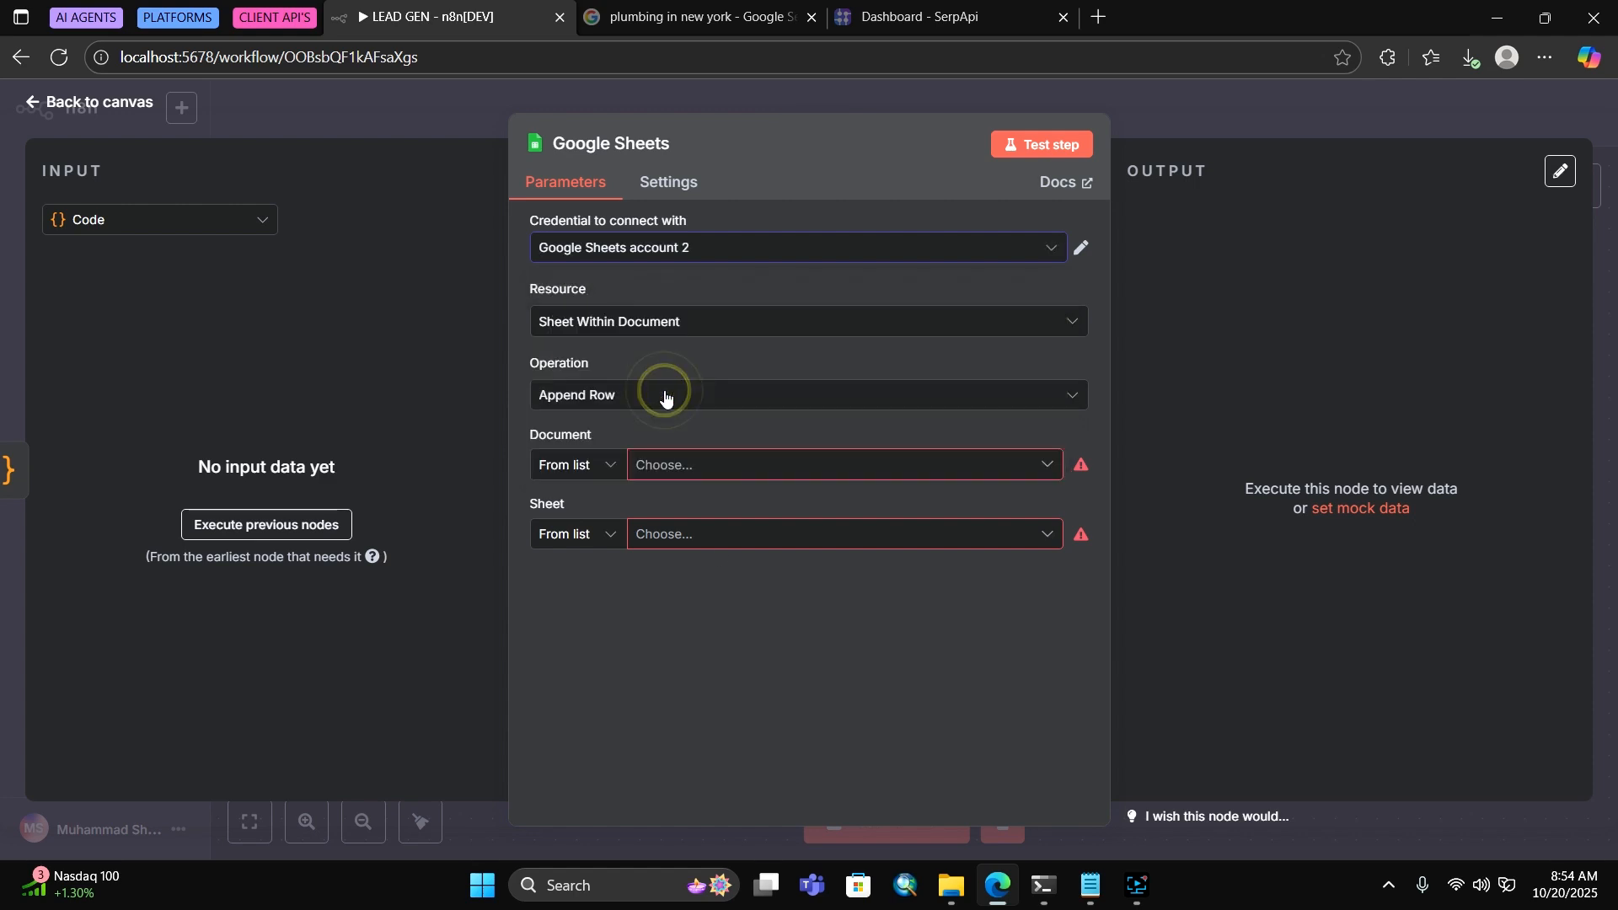
pyautogui.click(586, 466)
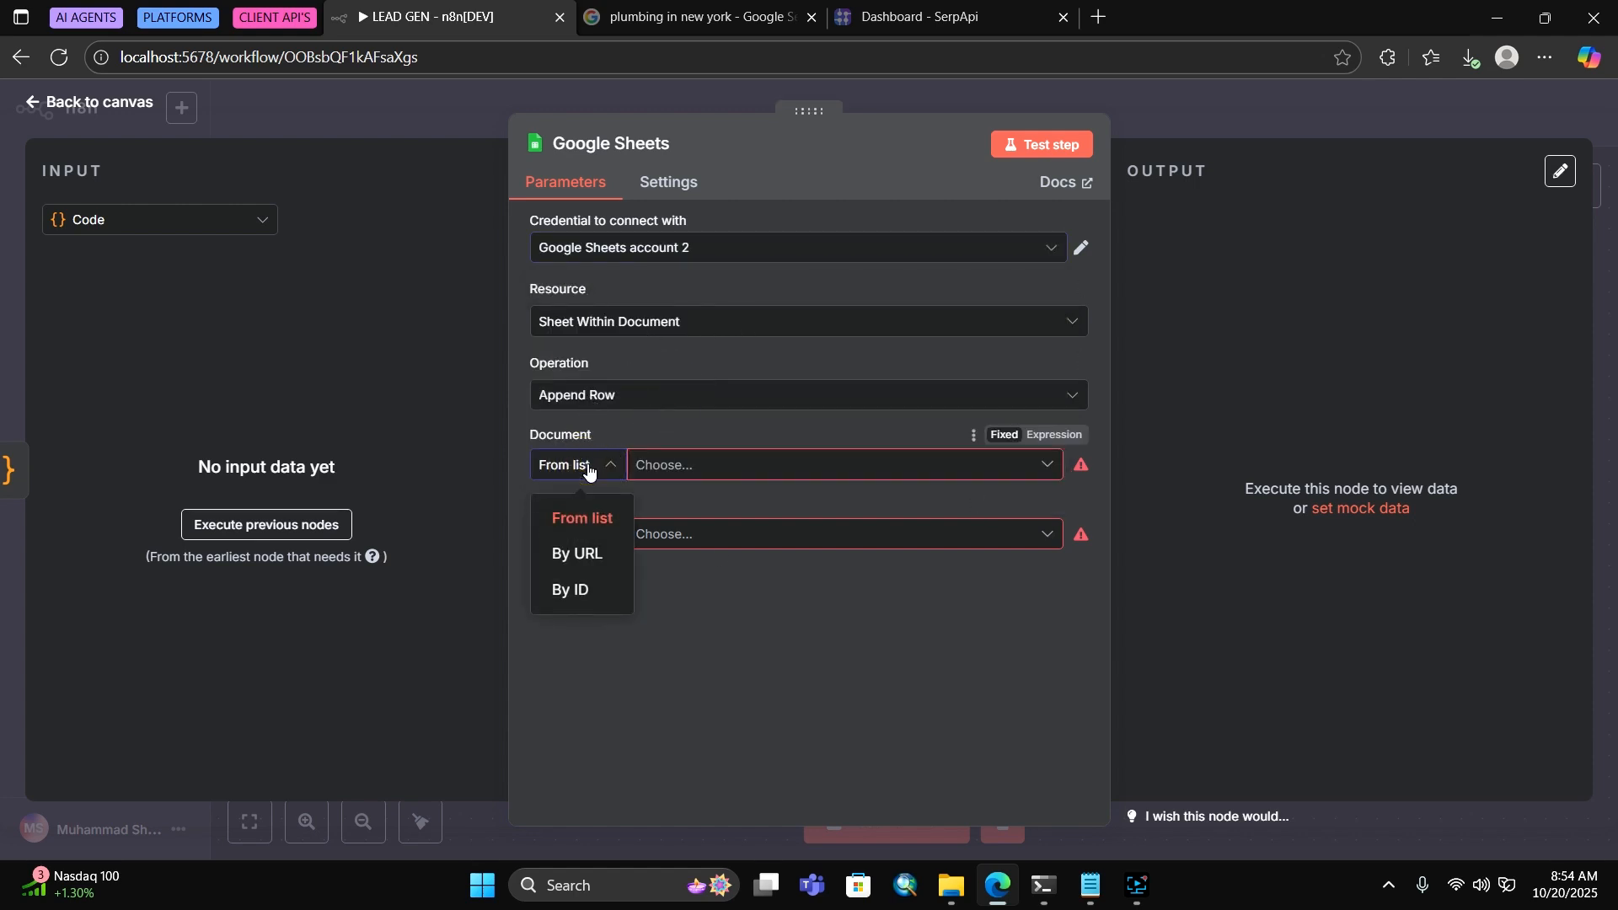
pyautogui.click(725, 466)
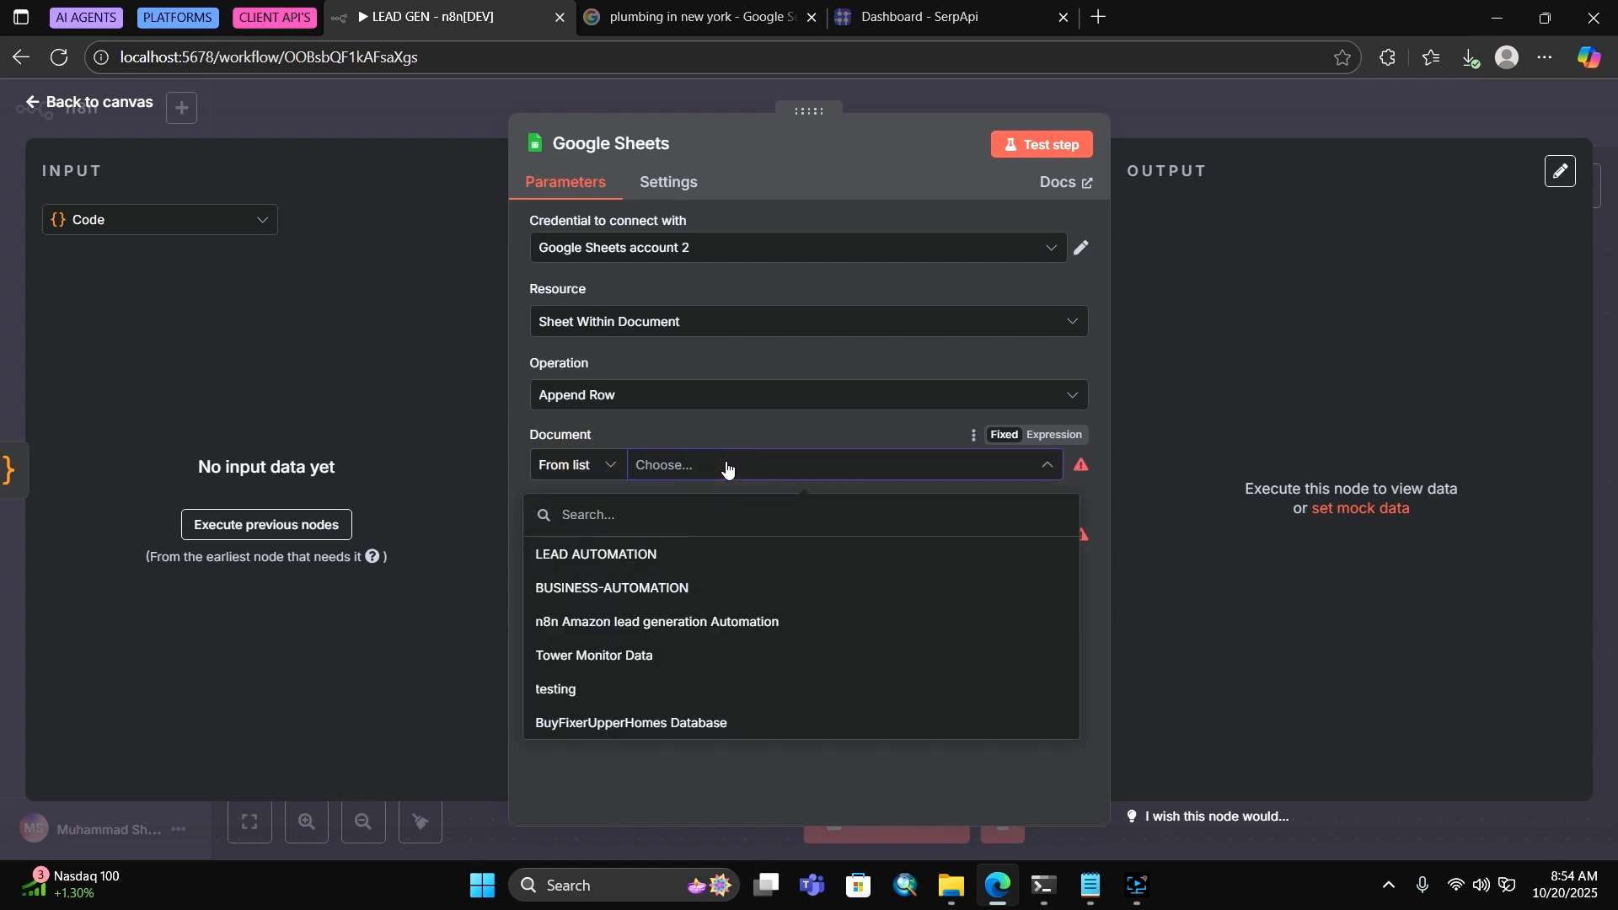
pyautogui.hotkey('ctrl', 't')
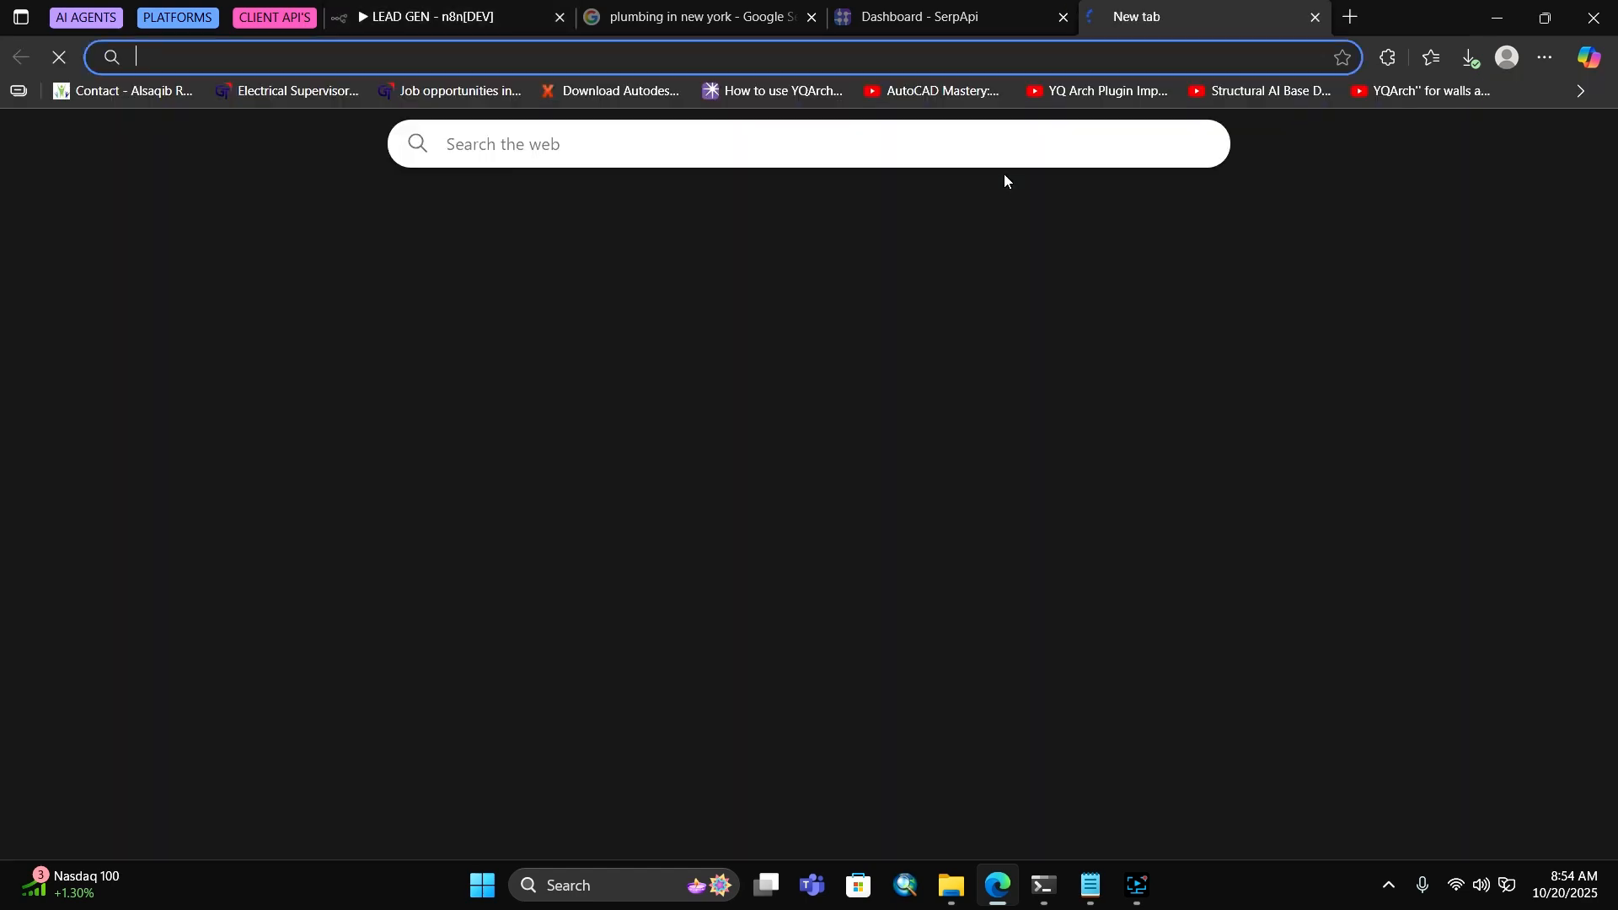
# Search for Google and open the Google home page
pyautogui.write('lea')
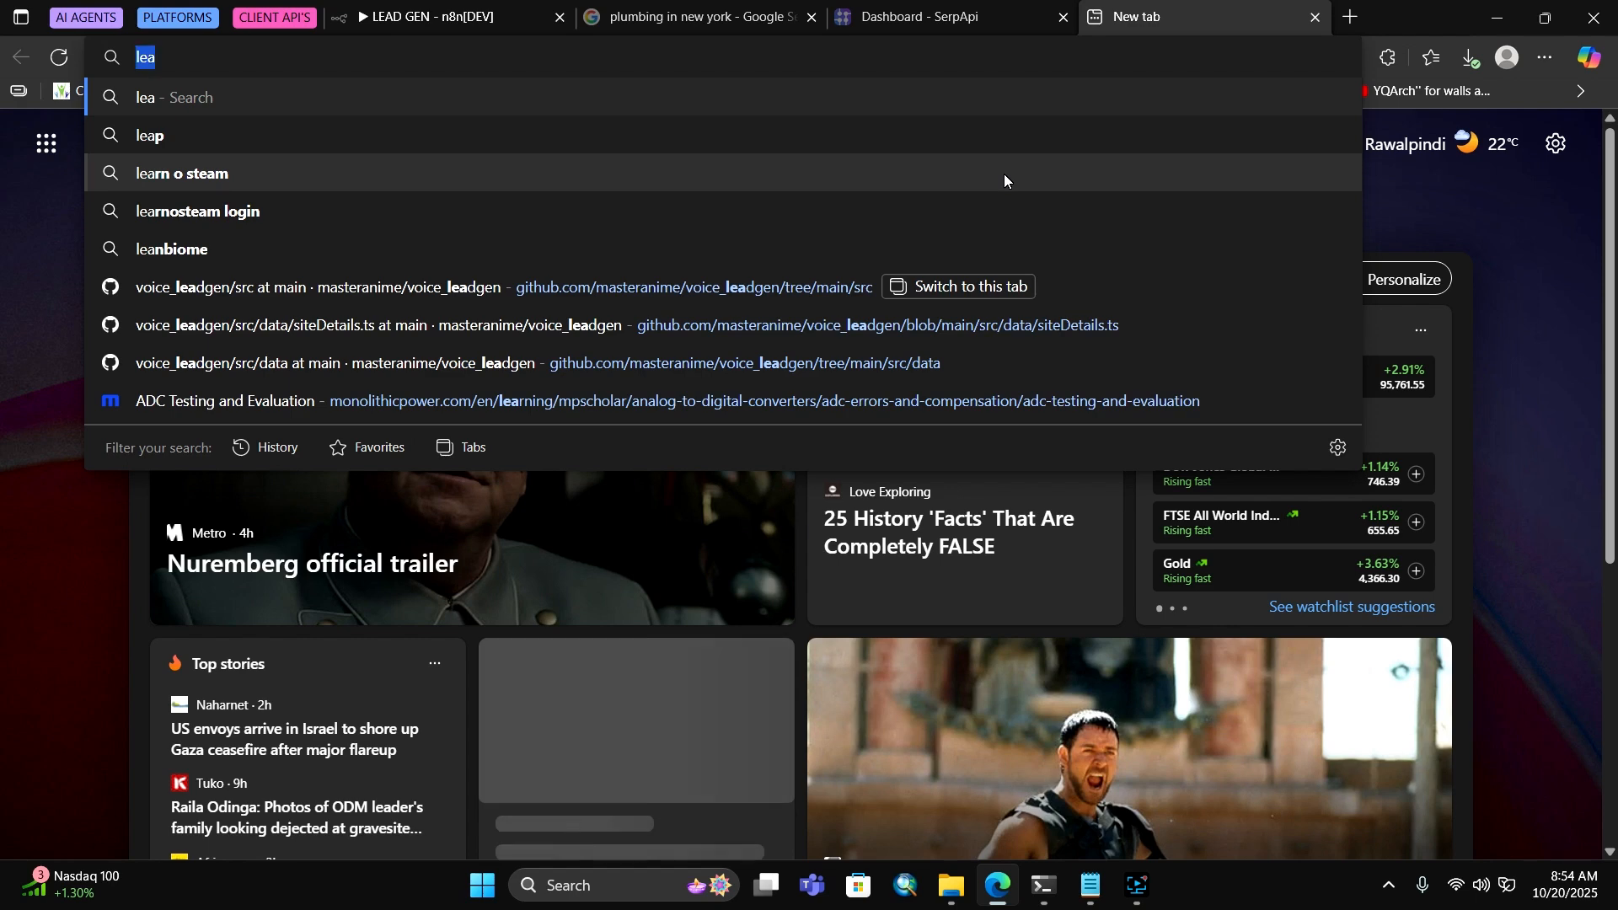
pyautogui.write('googlr')
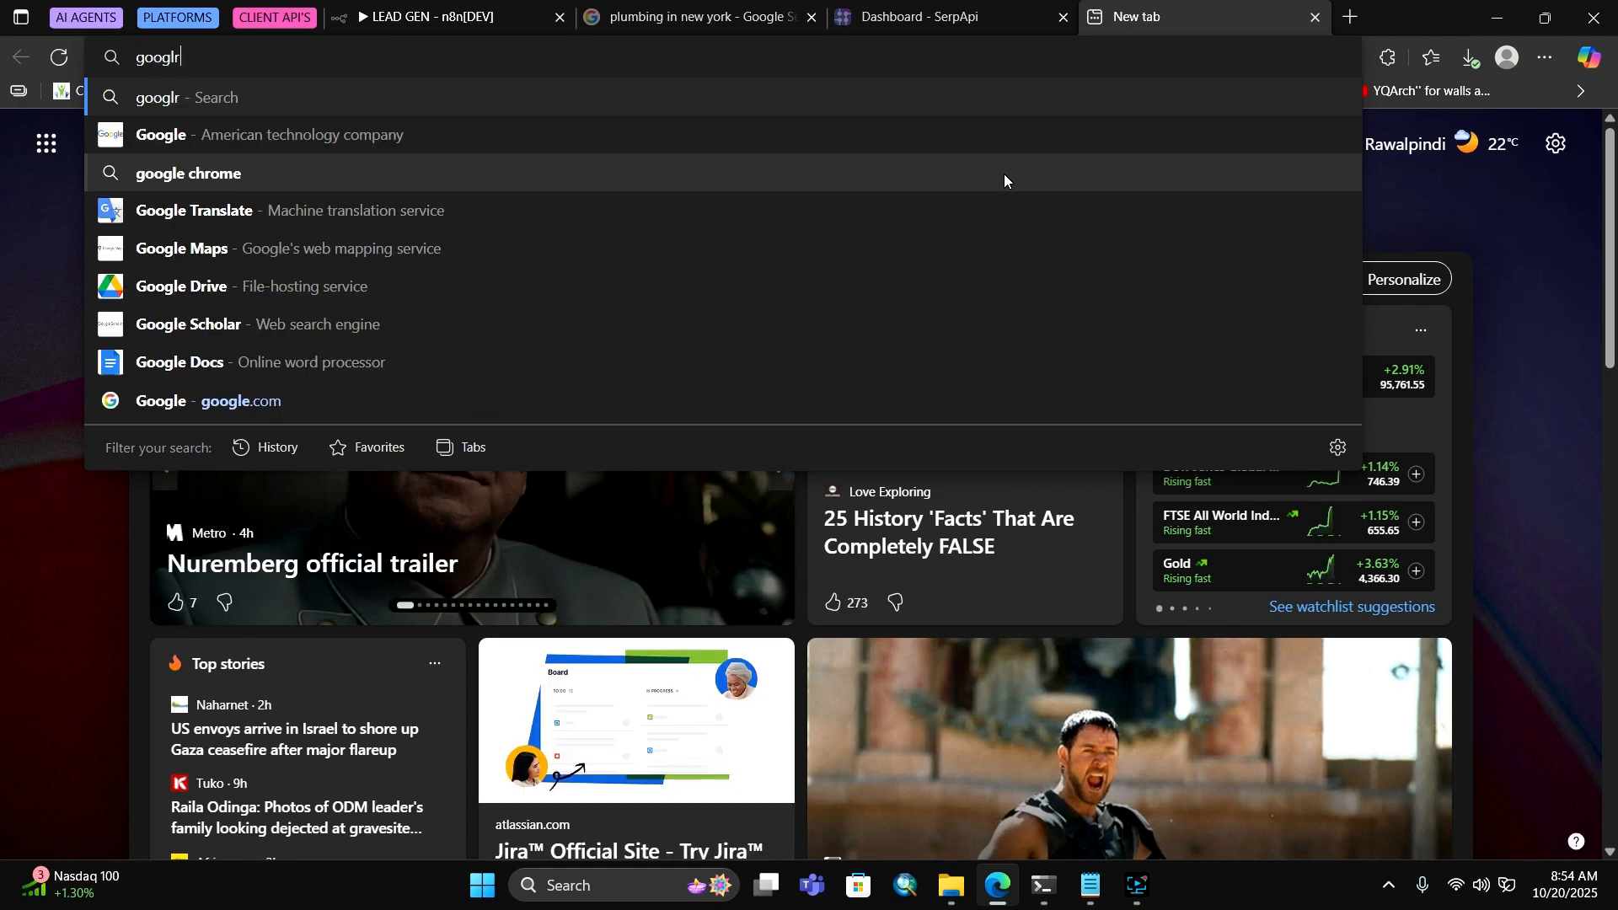
pyautogui.press('BackSpace')
pyautogui.write('e')
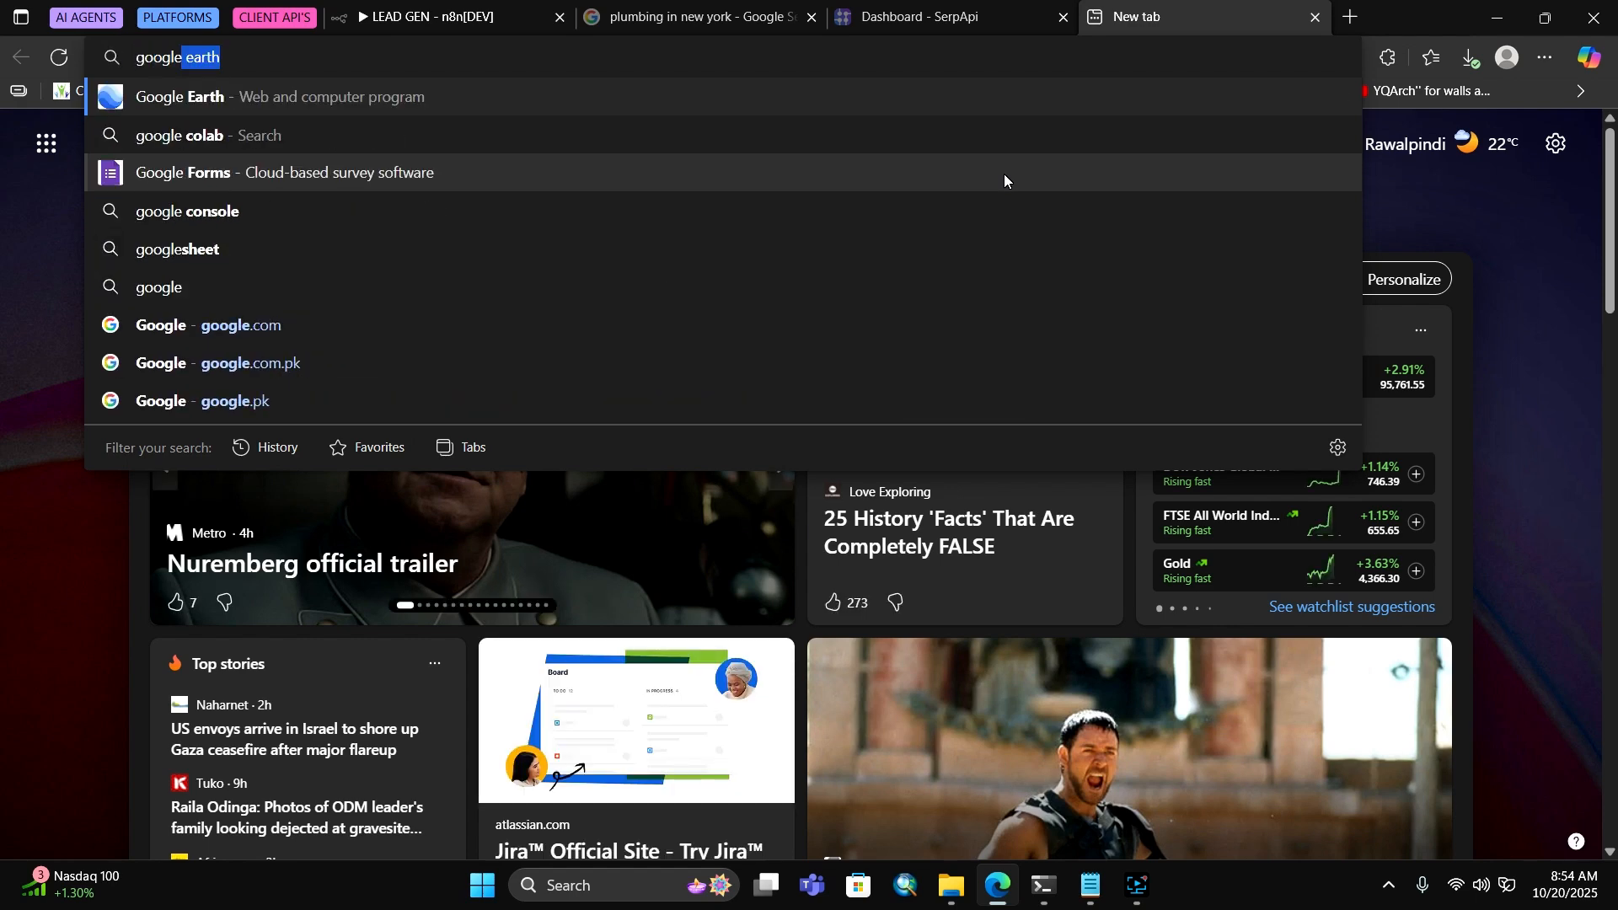
pyautogui.click(366, 314)
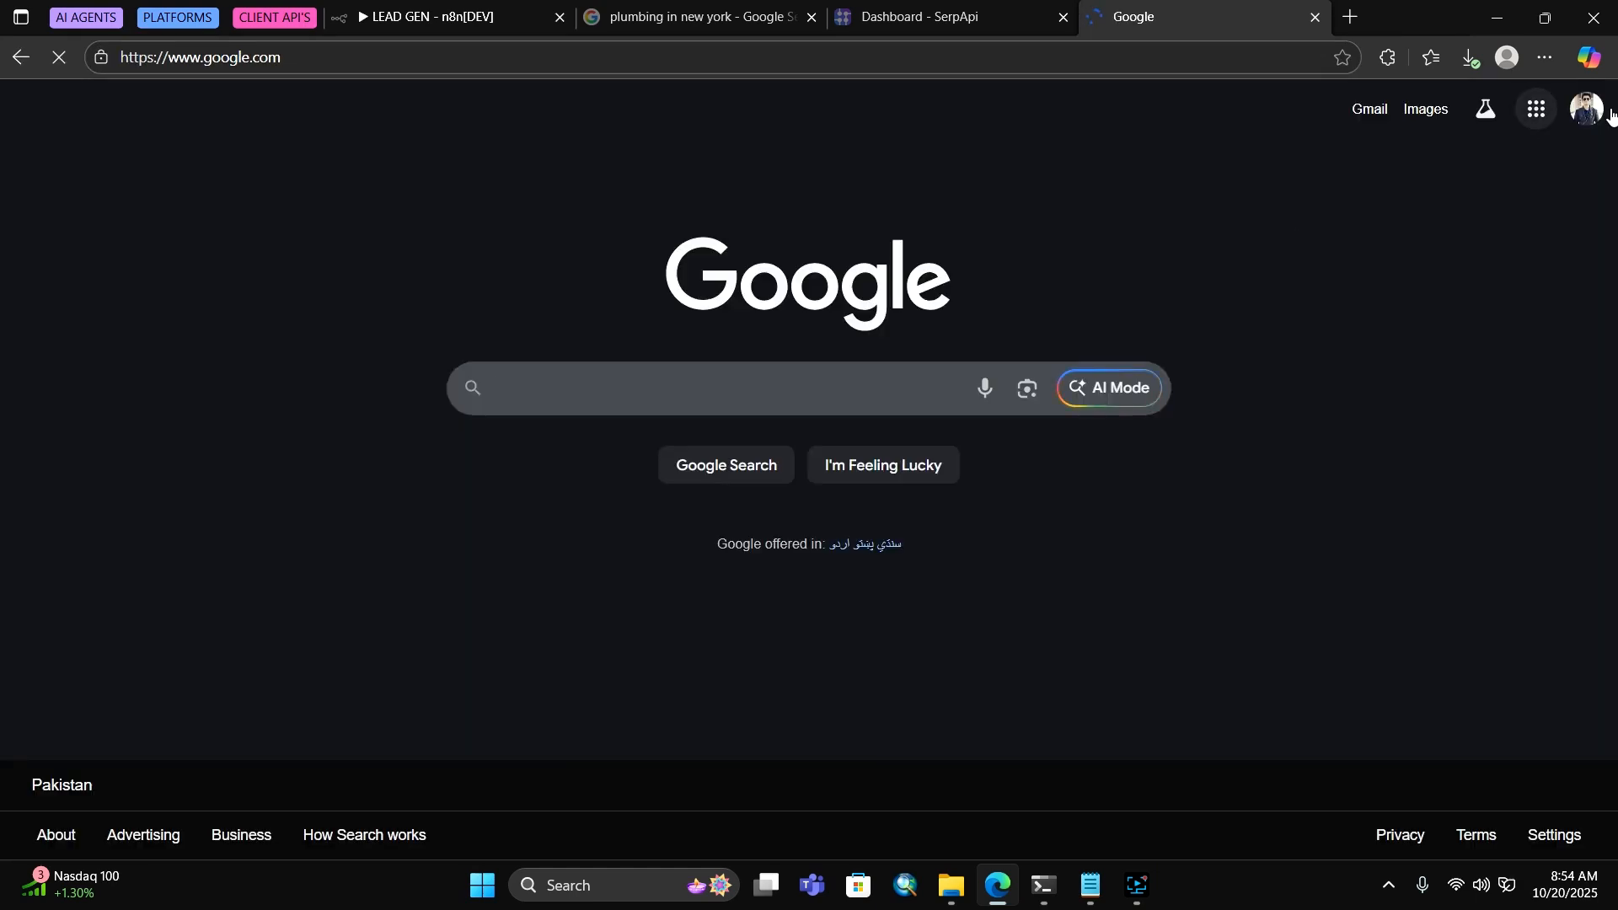
# Switch to the other signed-in Google account and open Sheets from the Google apps grid
pyautogui.click(1579, 112)
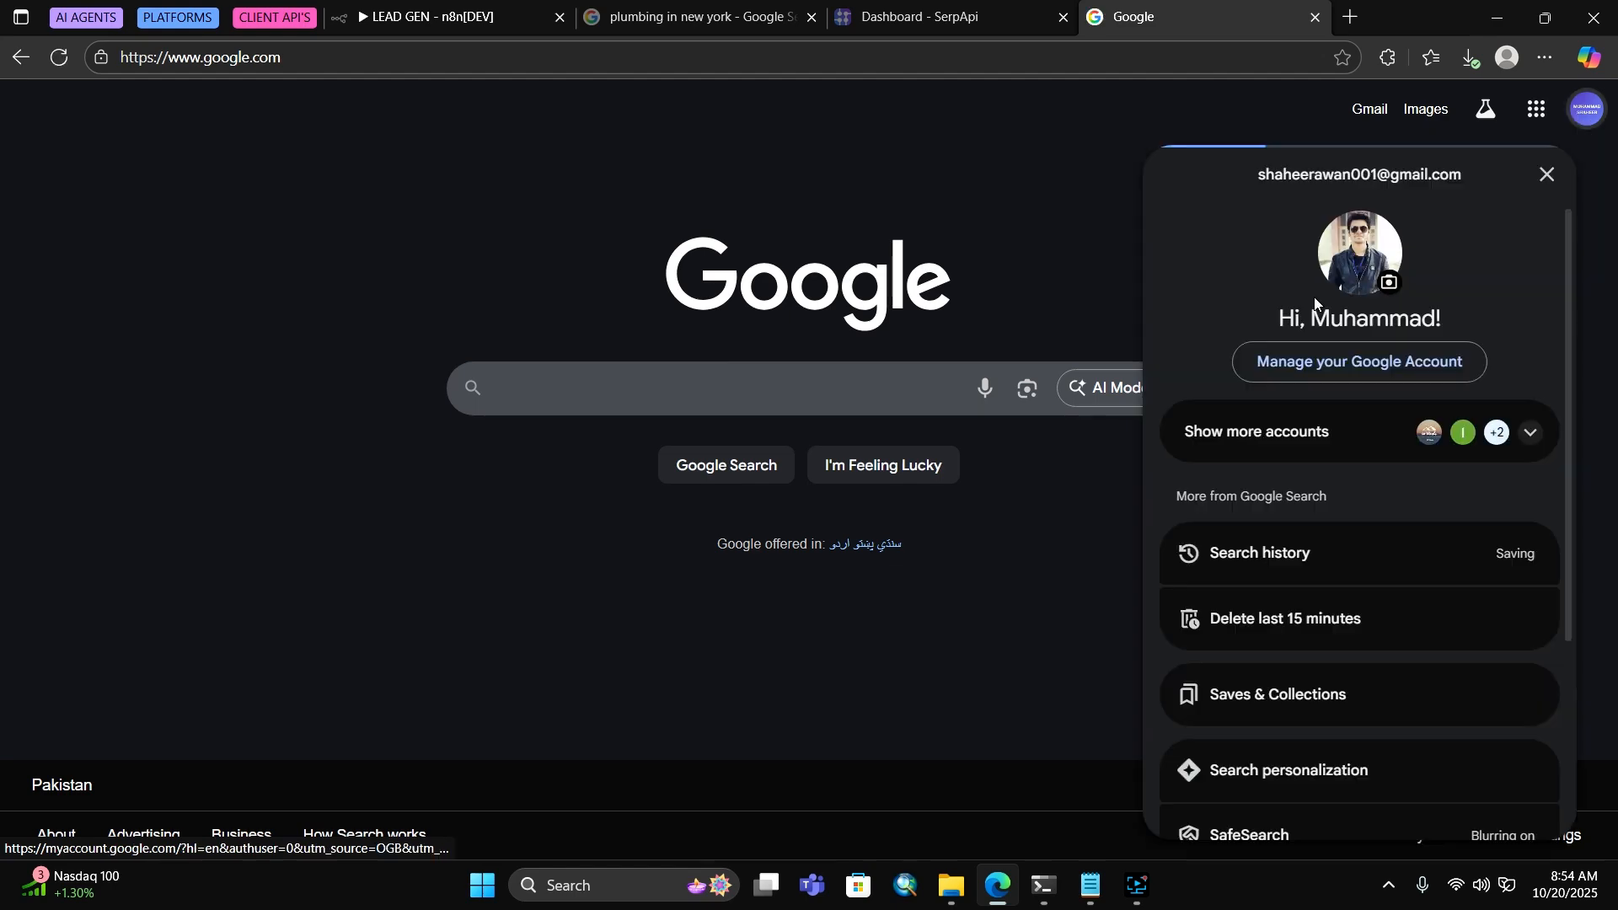
pyautogui.scroll(-5, 1432, 552)
pyautogui.scroll(2, 1524, 325)
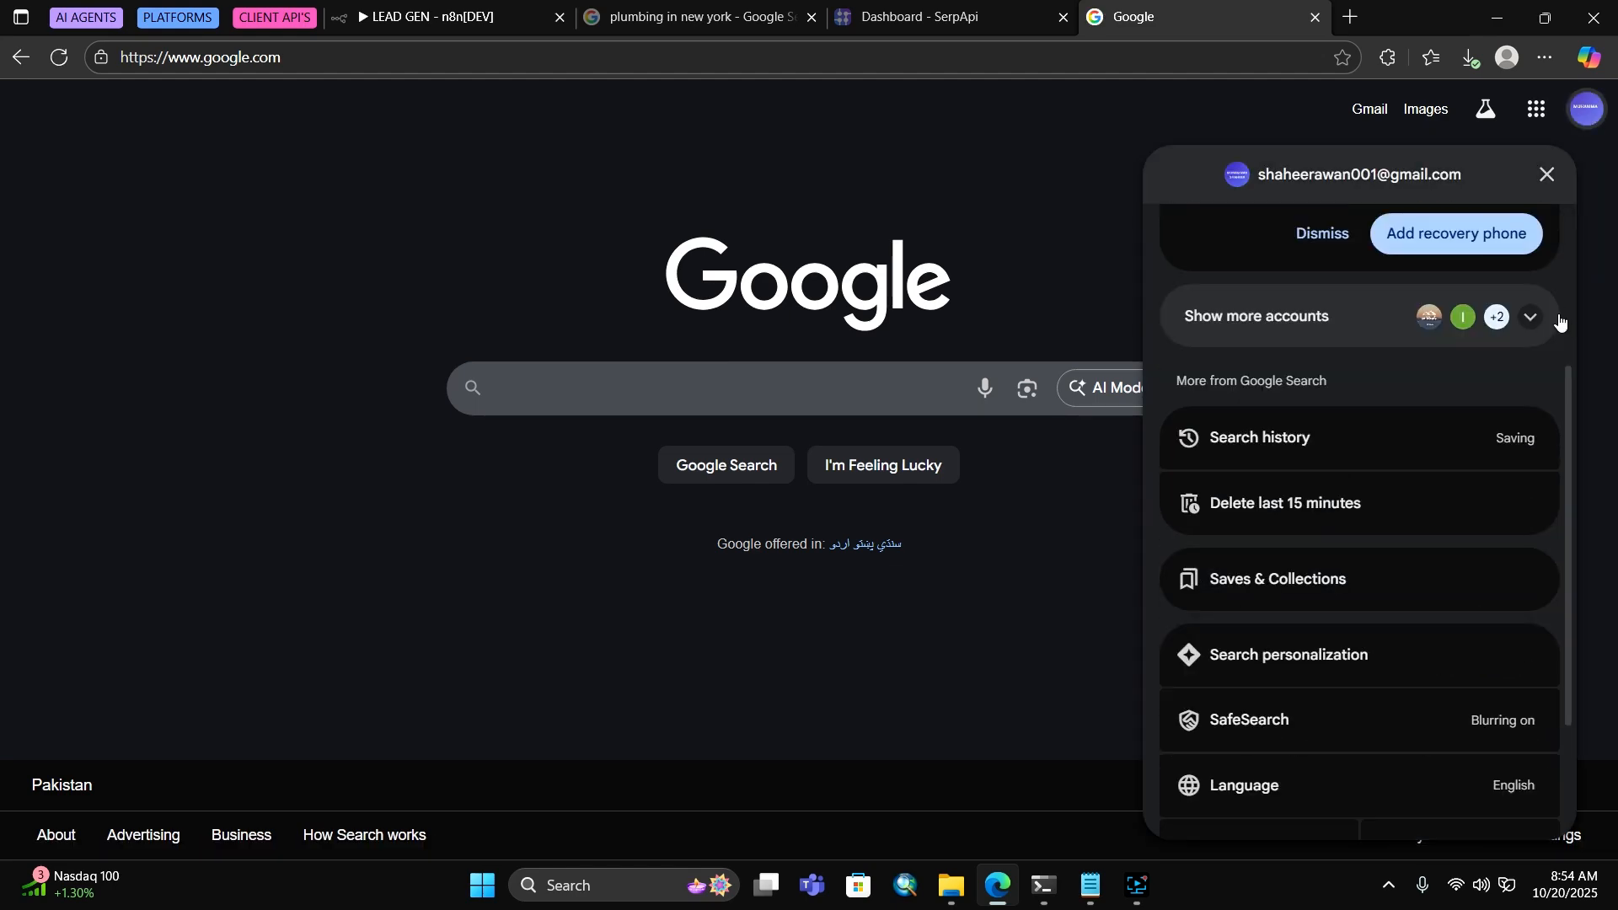
pyautogui.click(1531, 317)
pyautogui.click(1298, 510)
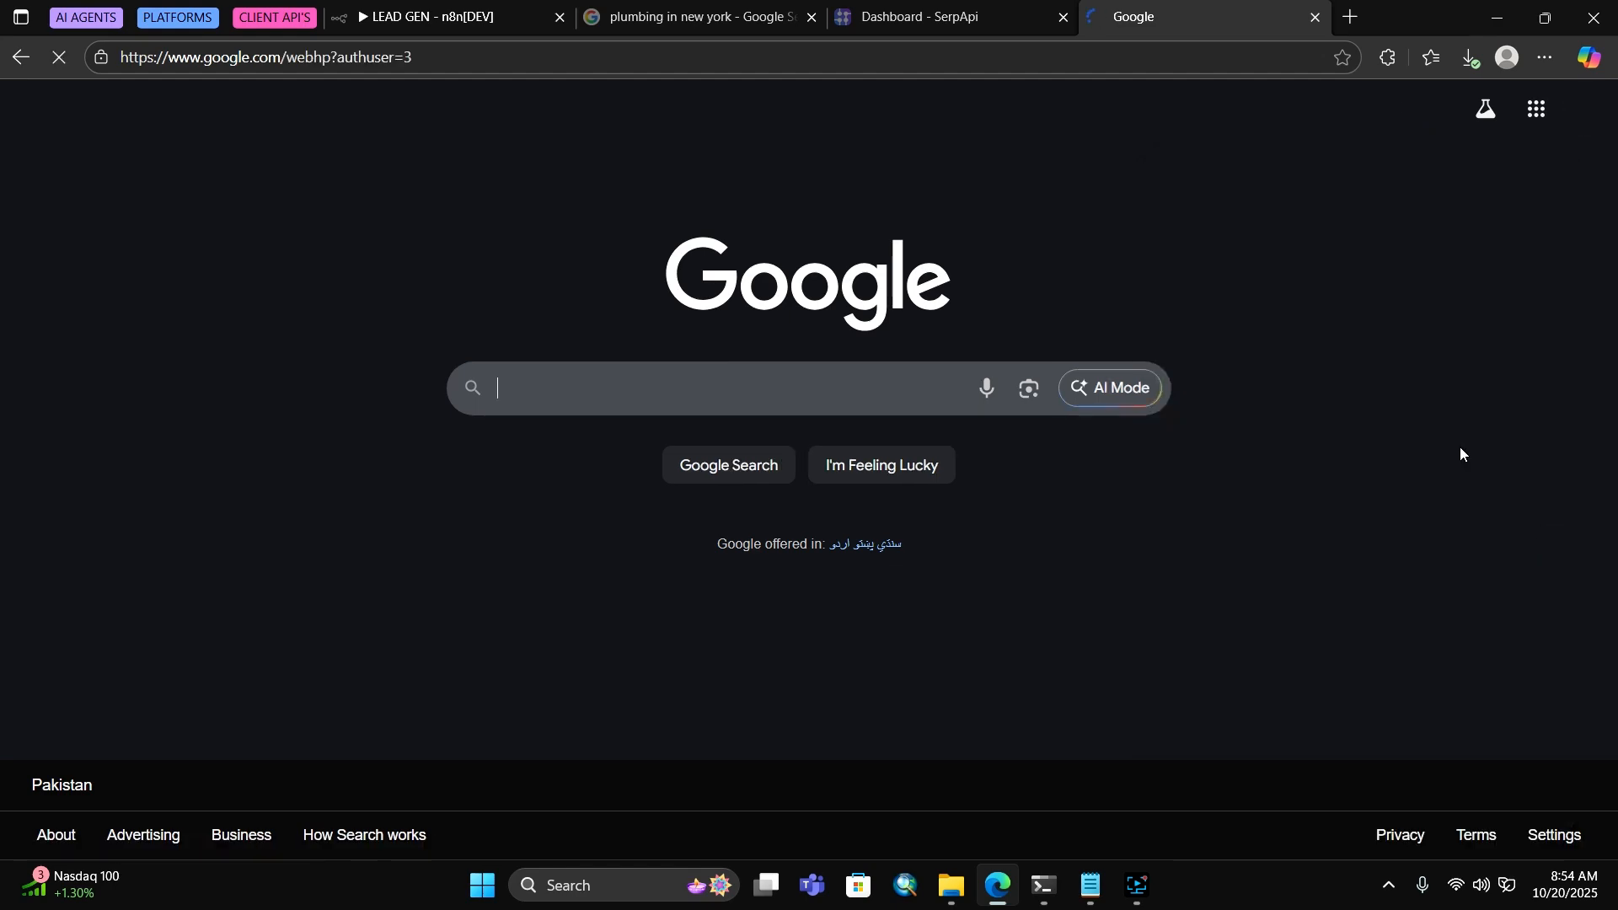
pyautogui.click(1538, 108)
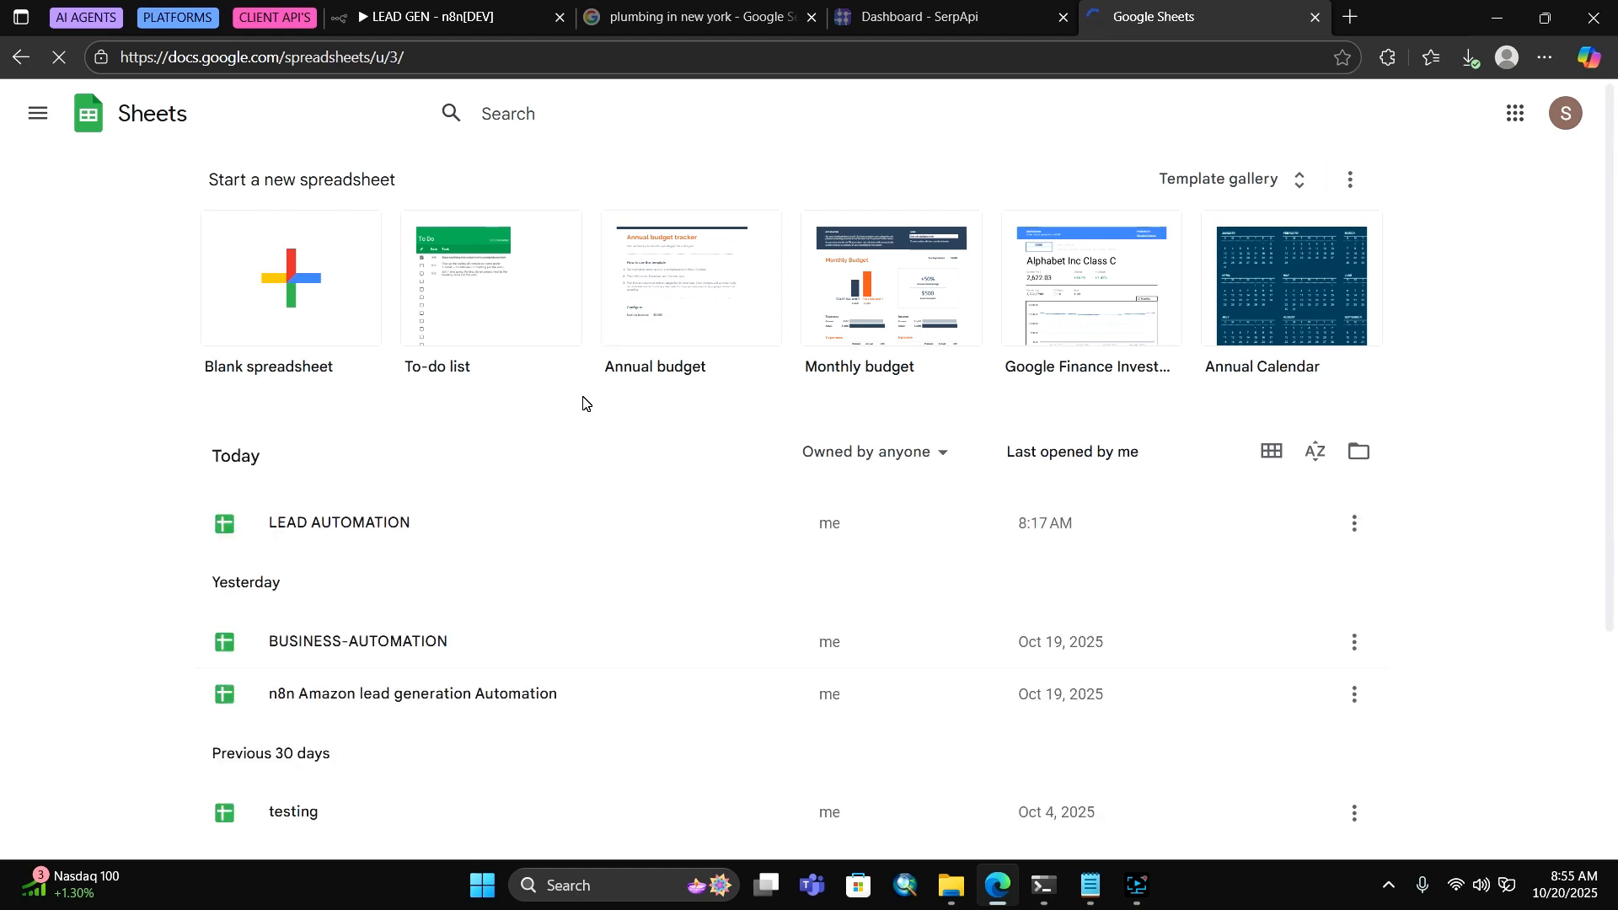
# Open LEAD AUTOMATION and delete all old lead data in A1:G29 of the LEADS sheet
pyautogui.click(353, 527)
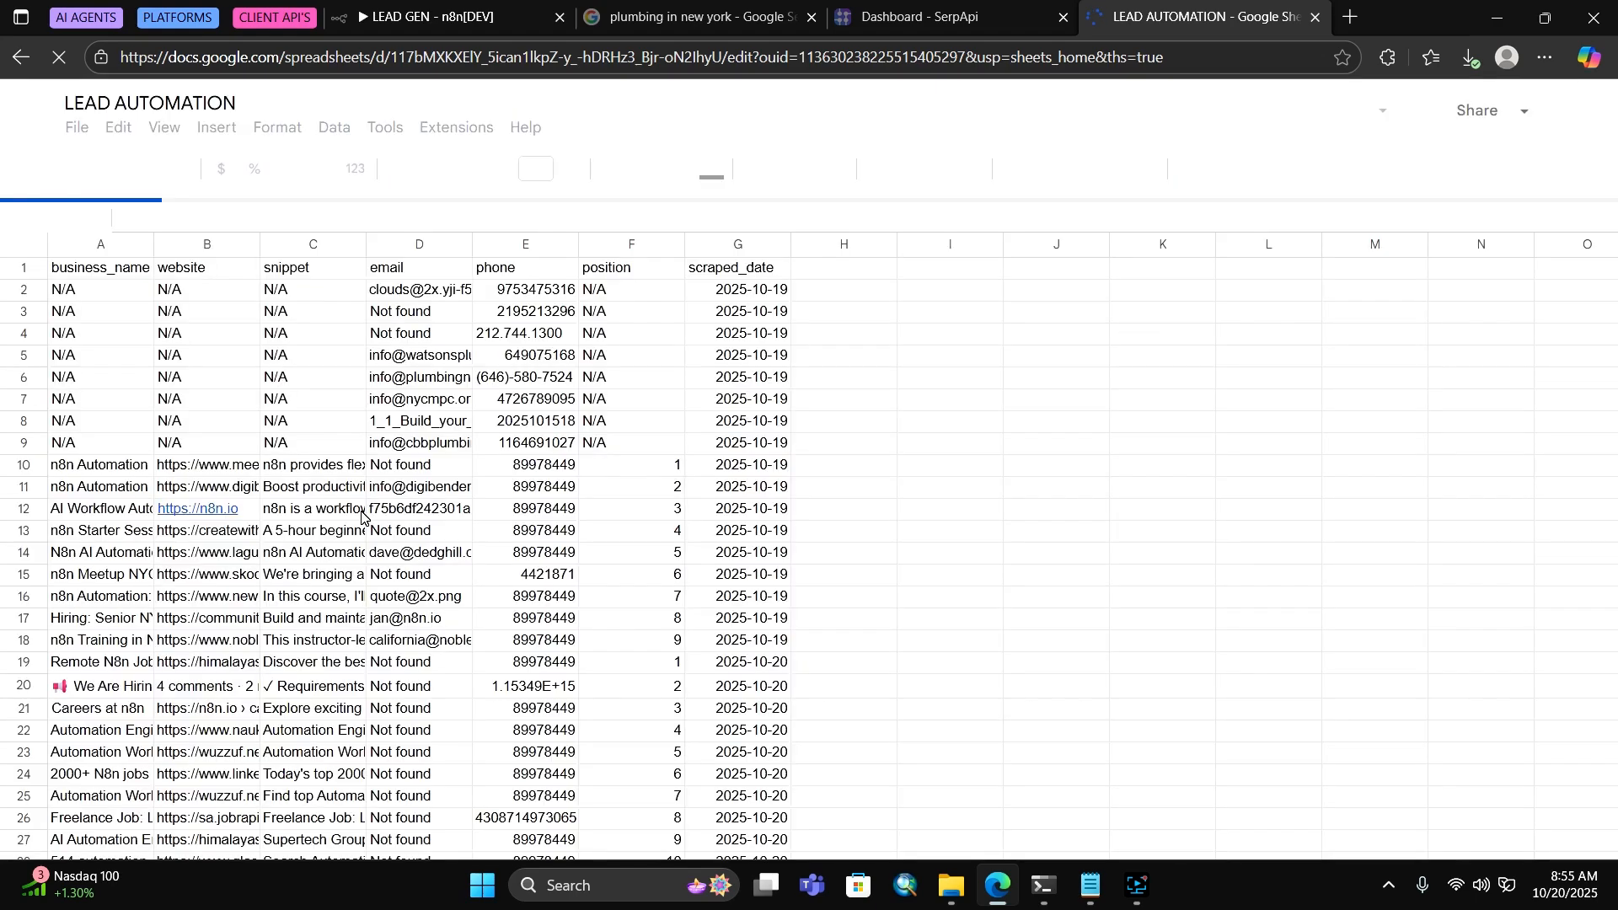
pyautogui.scroll(-4, 720, 562)
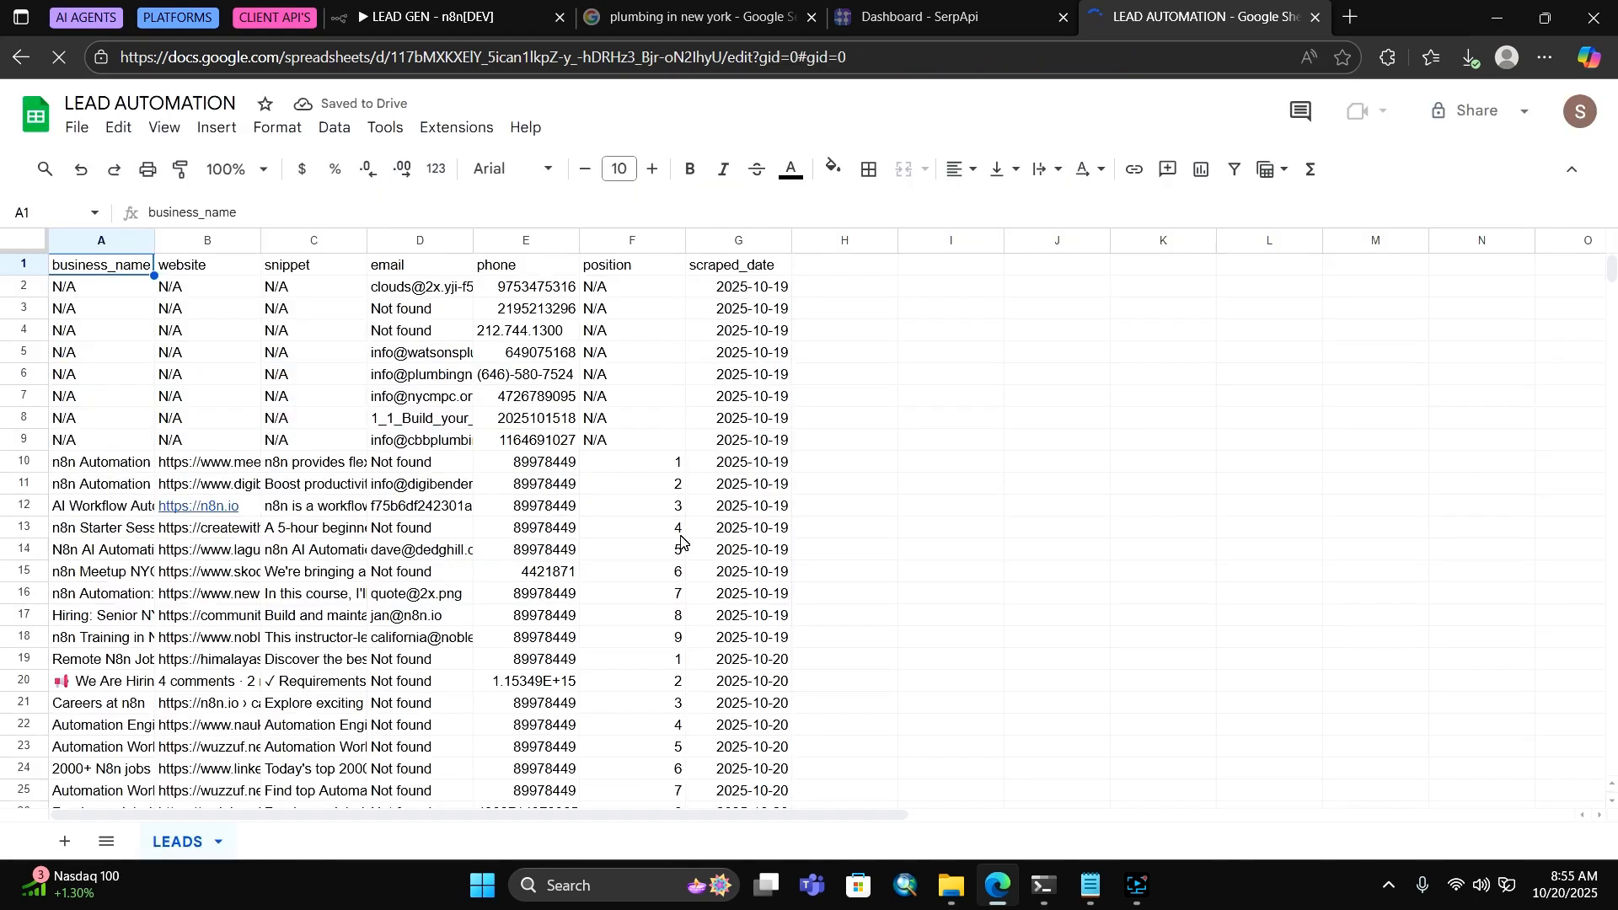
pyautogui.click(90, 263)
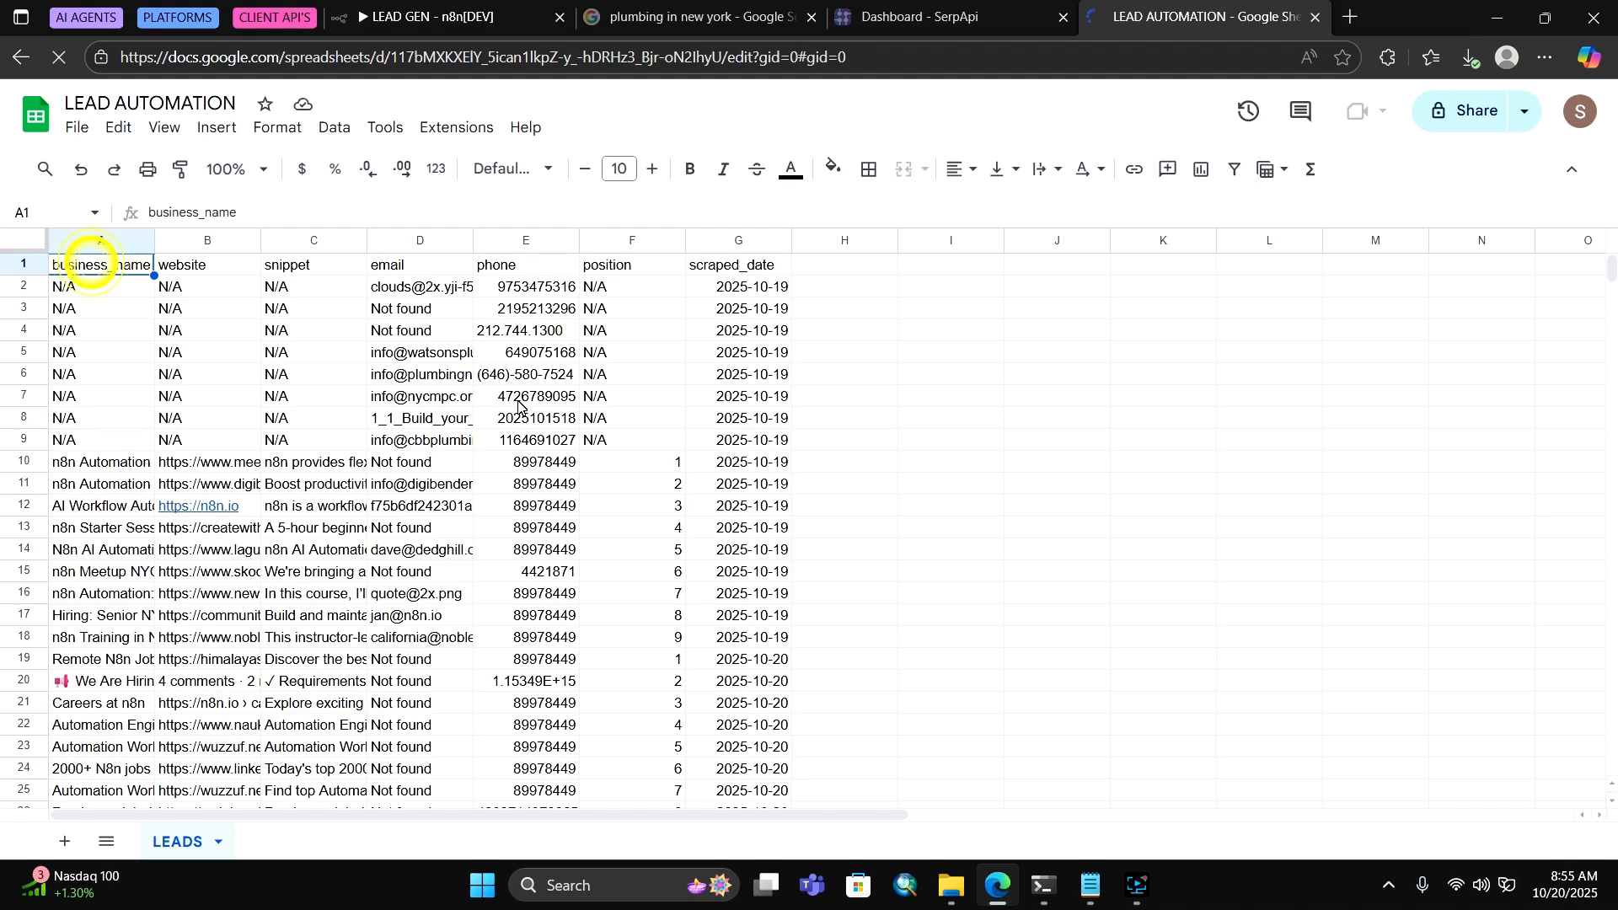
pyautogui.moveTo(92, 260); pyautogui.dragTo(780, 688)
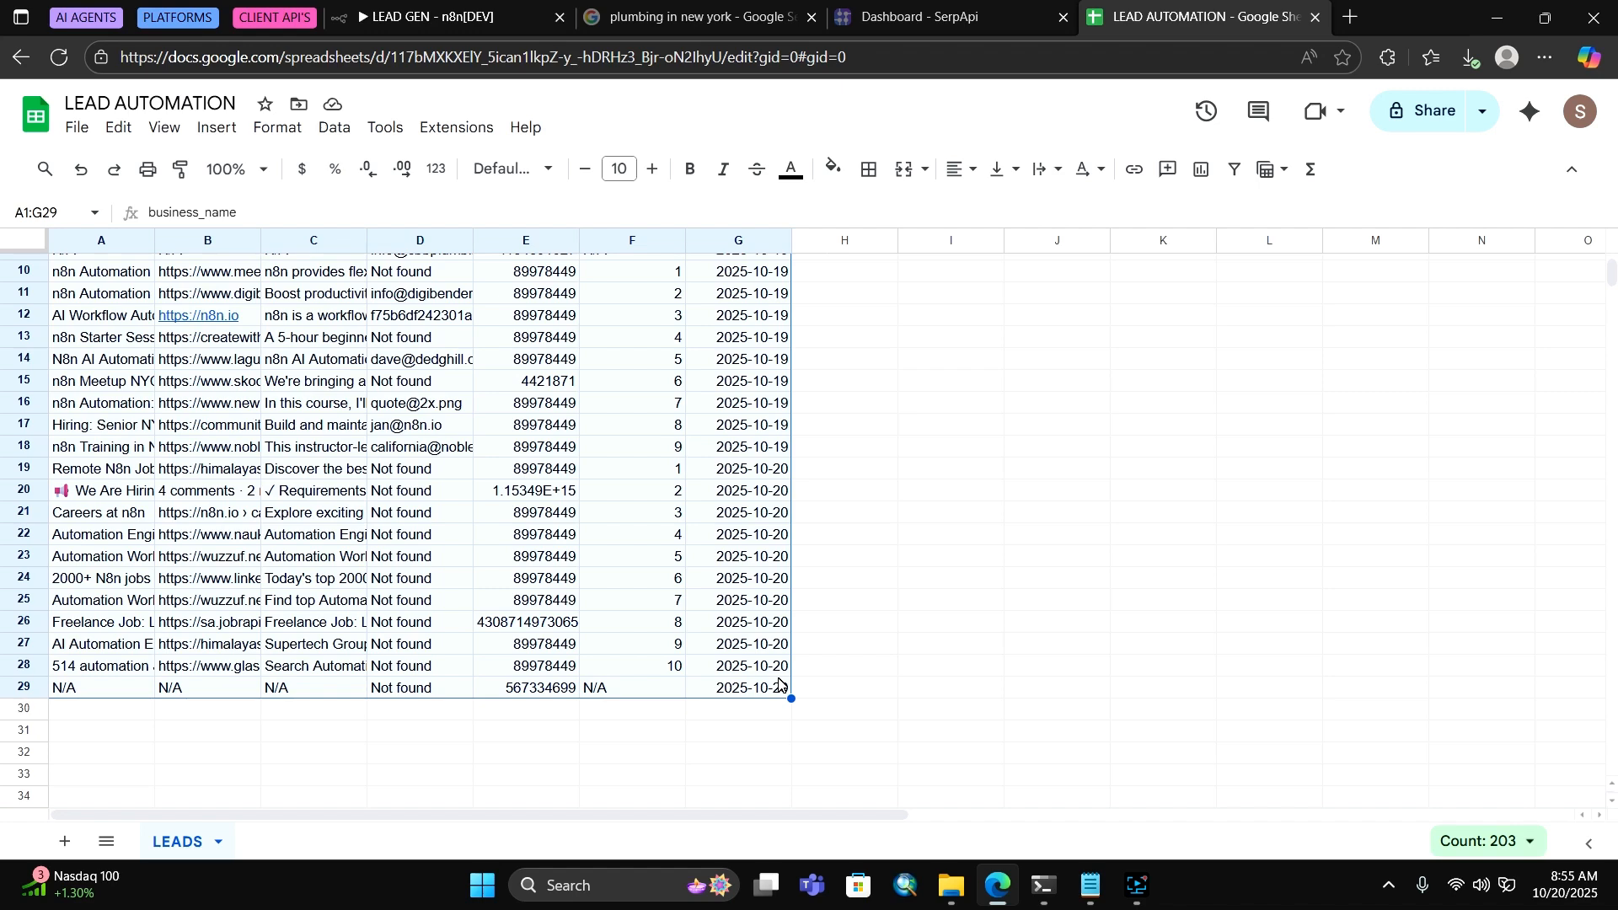
pyautogui.press('Delete')
# Return to the n8n workflow and show the Google Sheets node's spreadsheet list
pyautogui.scroll(5, 632, 607)
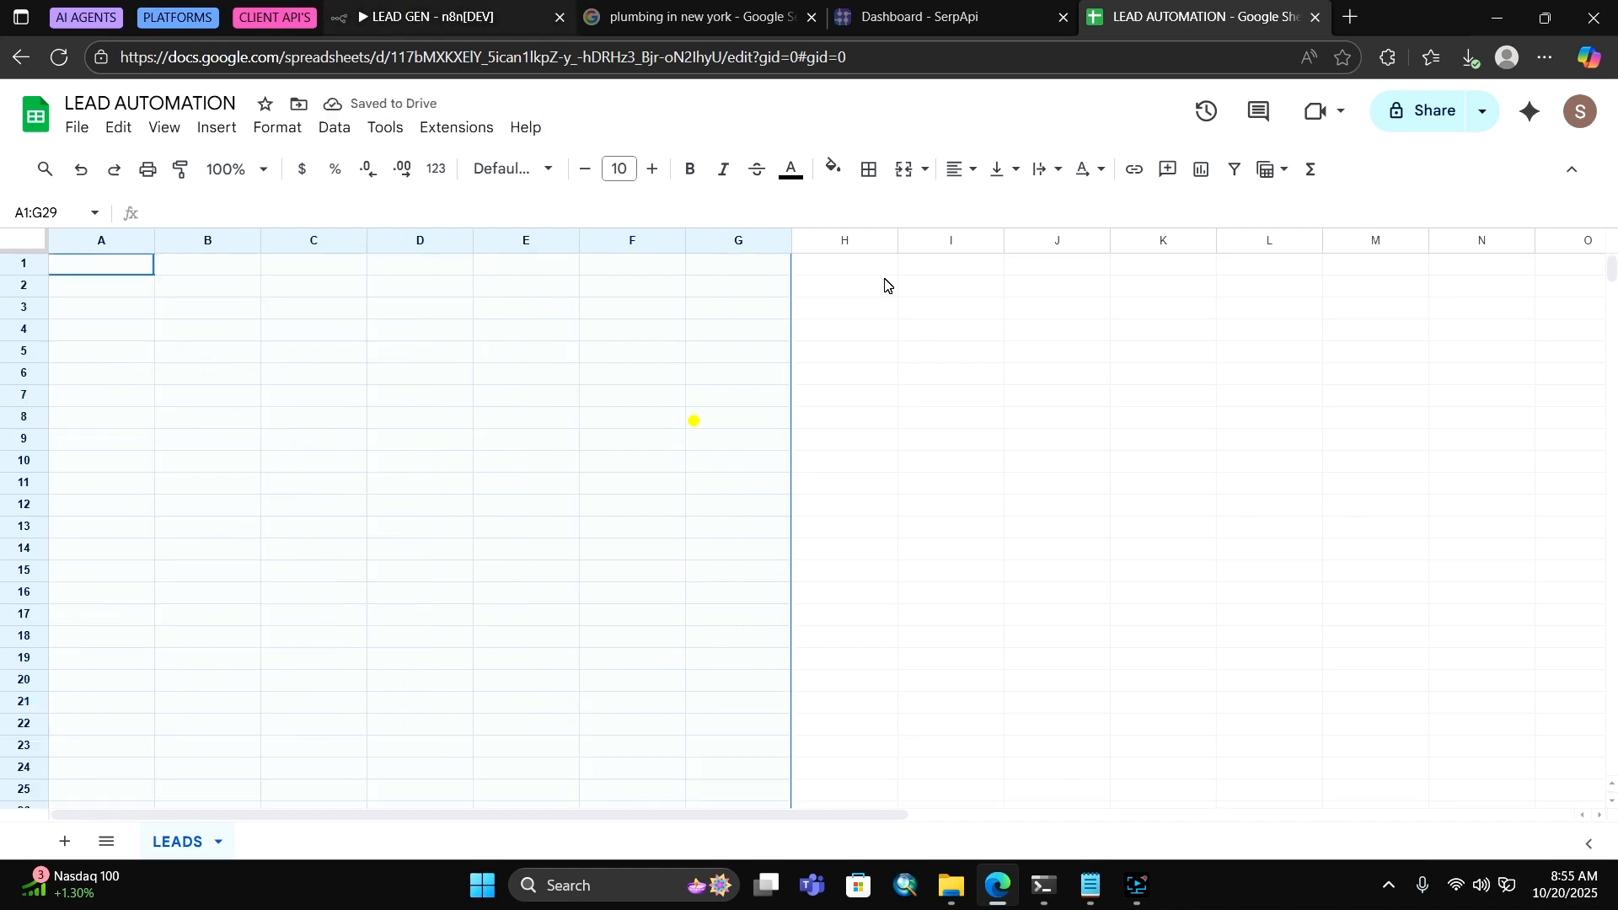
pyautogui.click(455, 17)
pyautogui.click(661, 471)
# Target the LEADS sheet of the LEAD AUTOMATION spreadsheet, checking the sheet name in Google Sheets
pyautogui.click(661, 473)
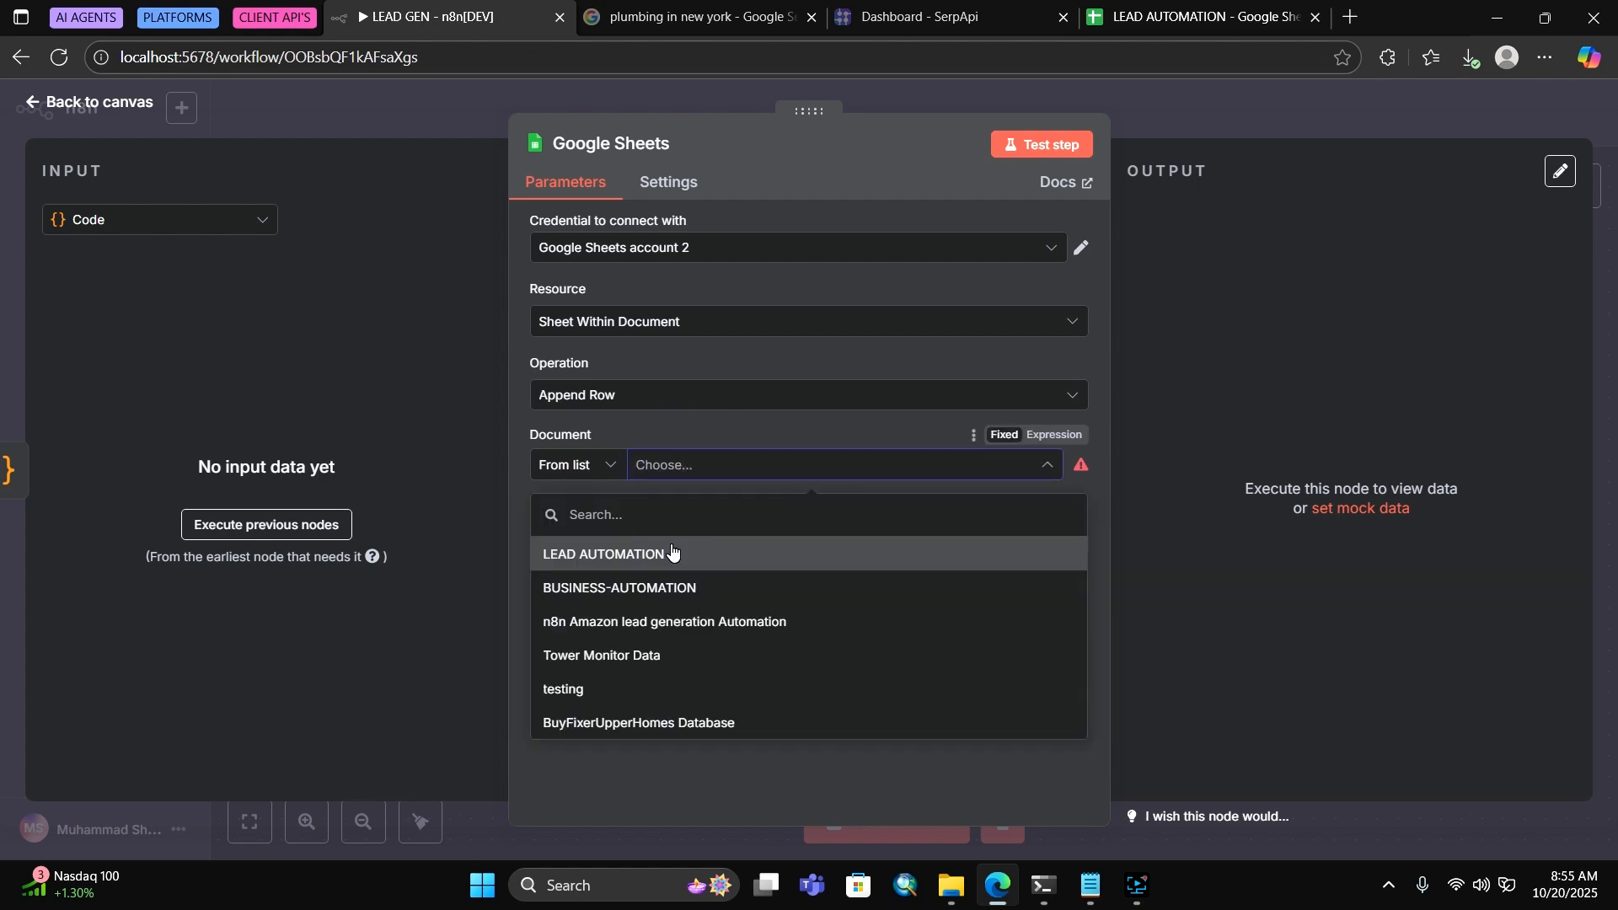
pyautogui.click(672, 552)
pyautogui.click(745, 531)
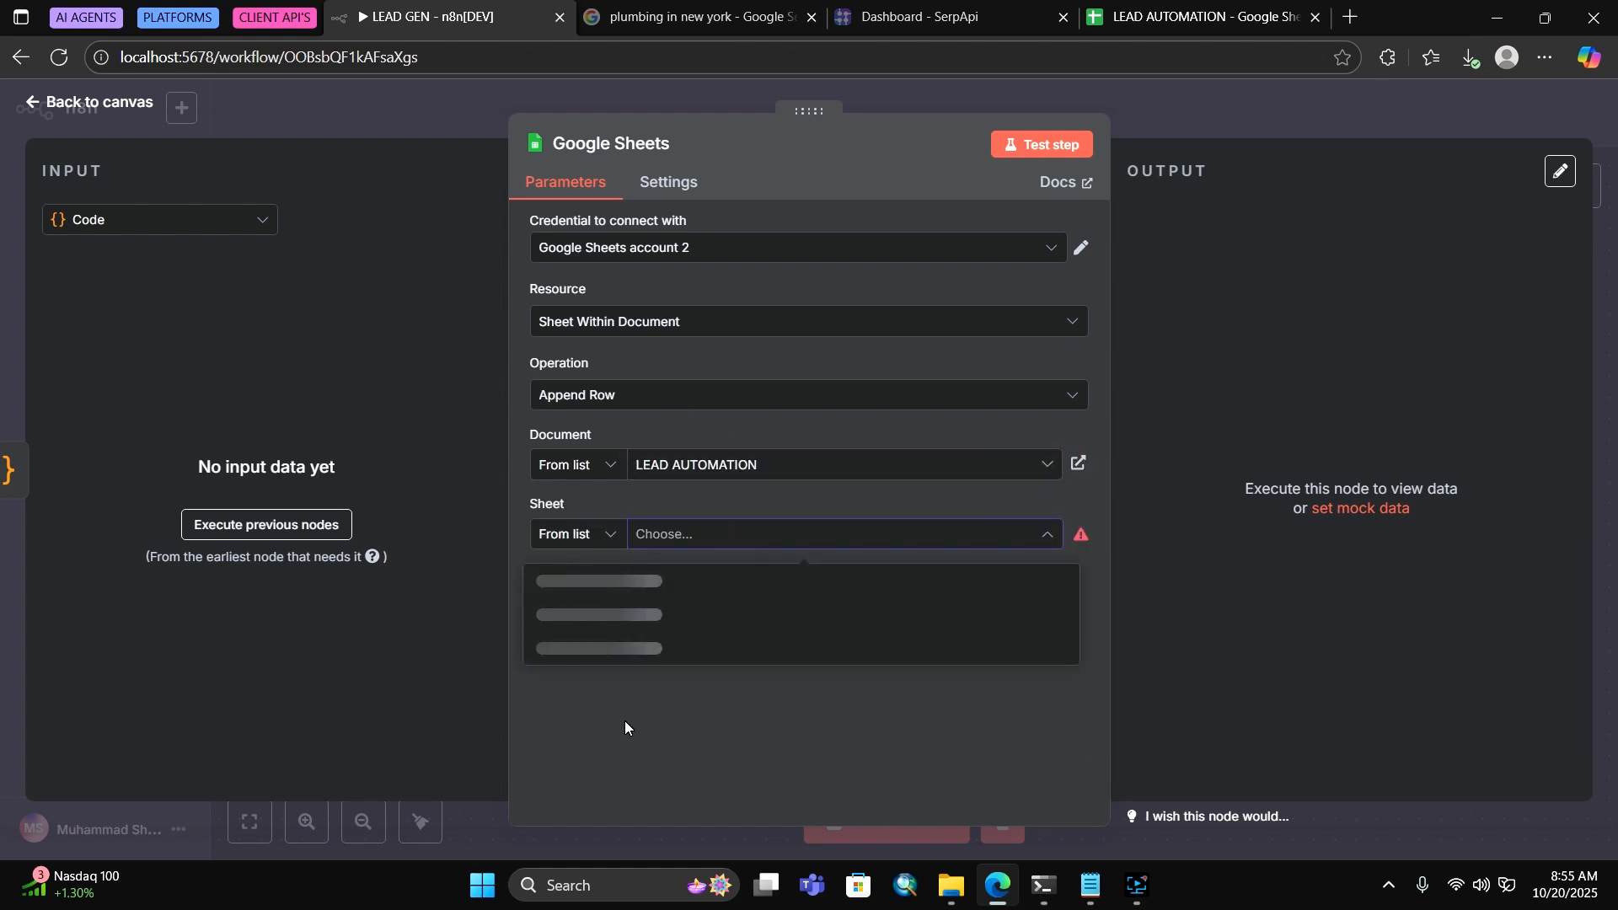
pyautogui.click(609, 577)
pyautogui.click(1171, 17)
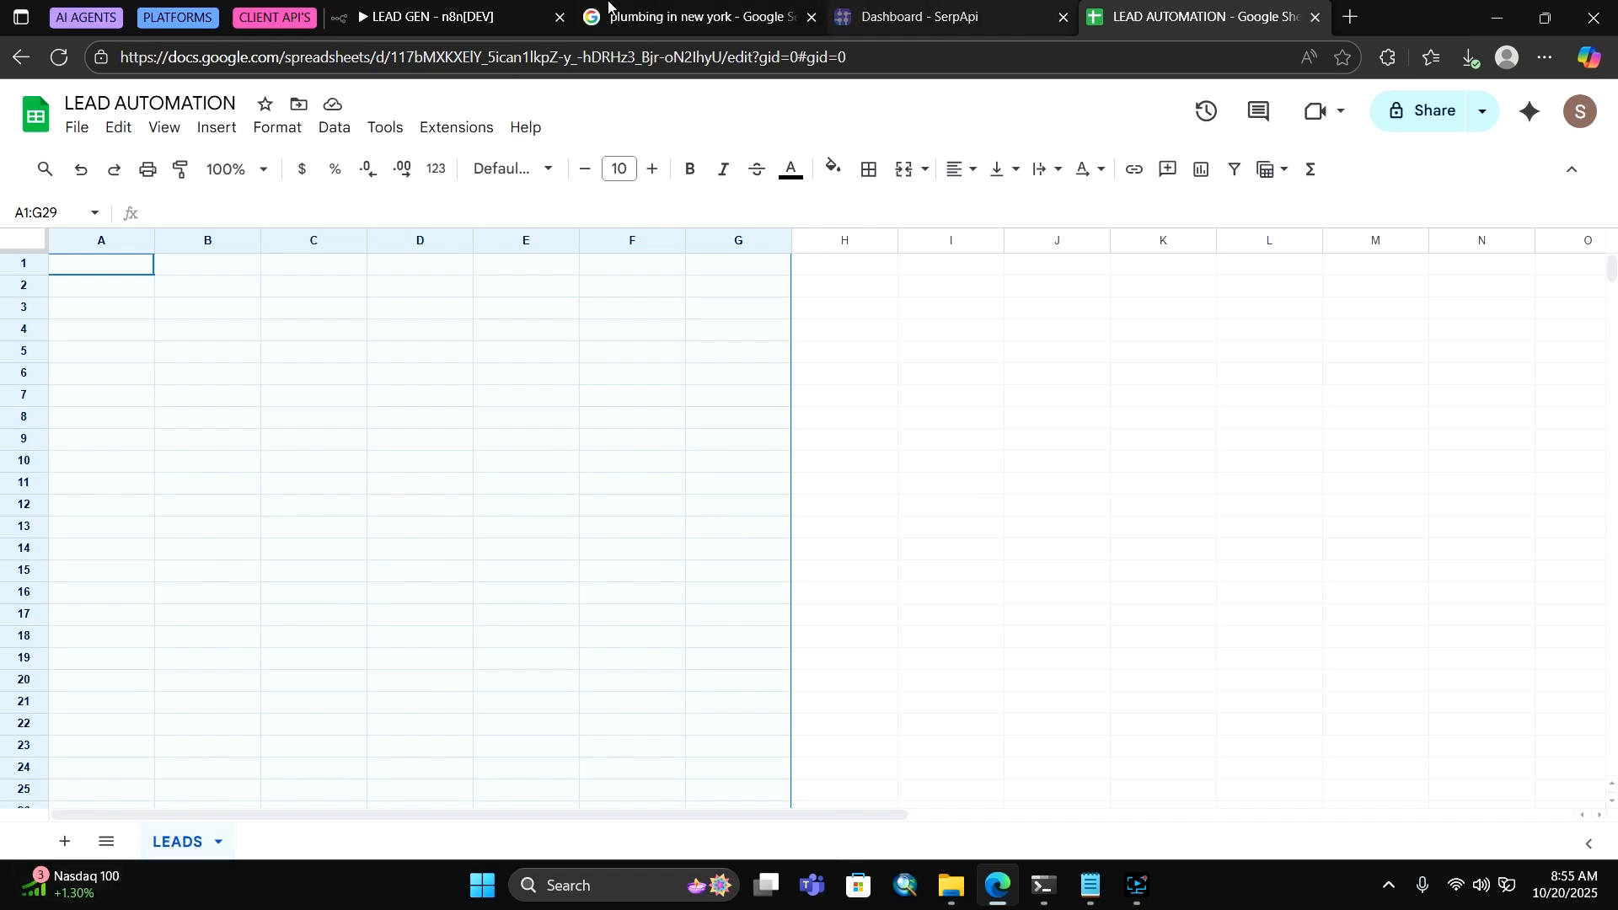
pyautogui.doubleClick(179, 843)
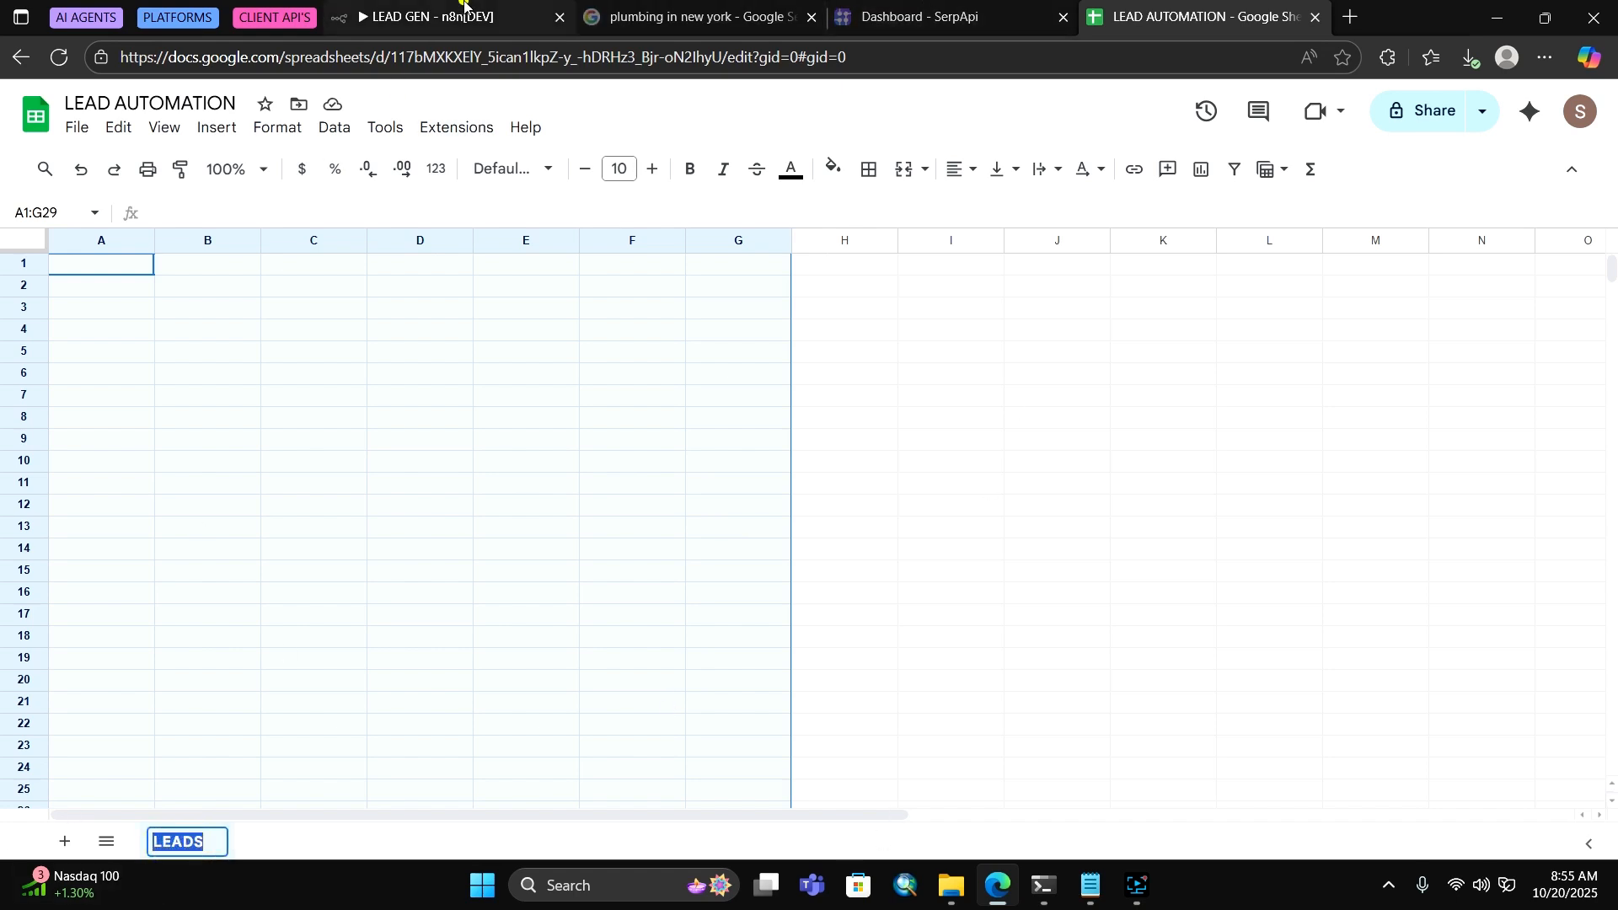
pyautogui.click(438, 17)
# Set Mapping Column Mode to Map Automatically and save the LEAD GEN workflow
pyautogui.click(578, 600)
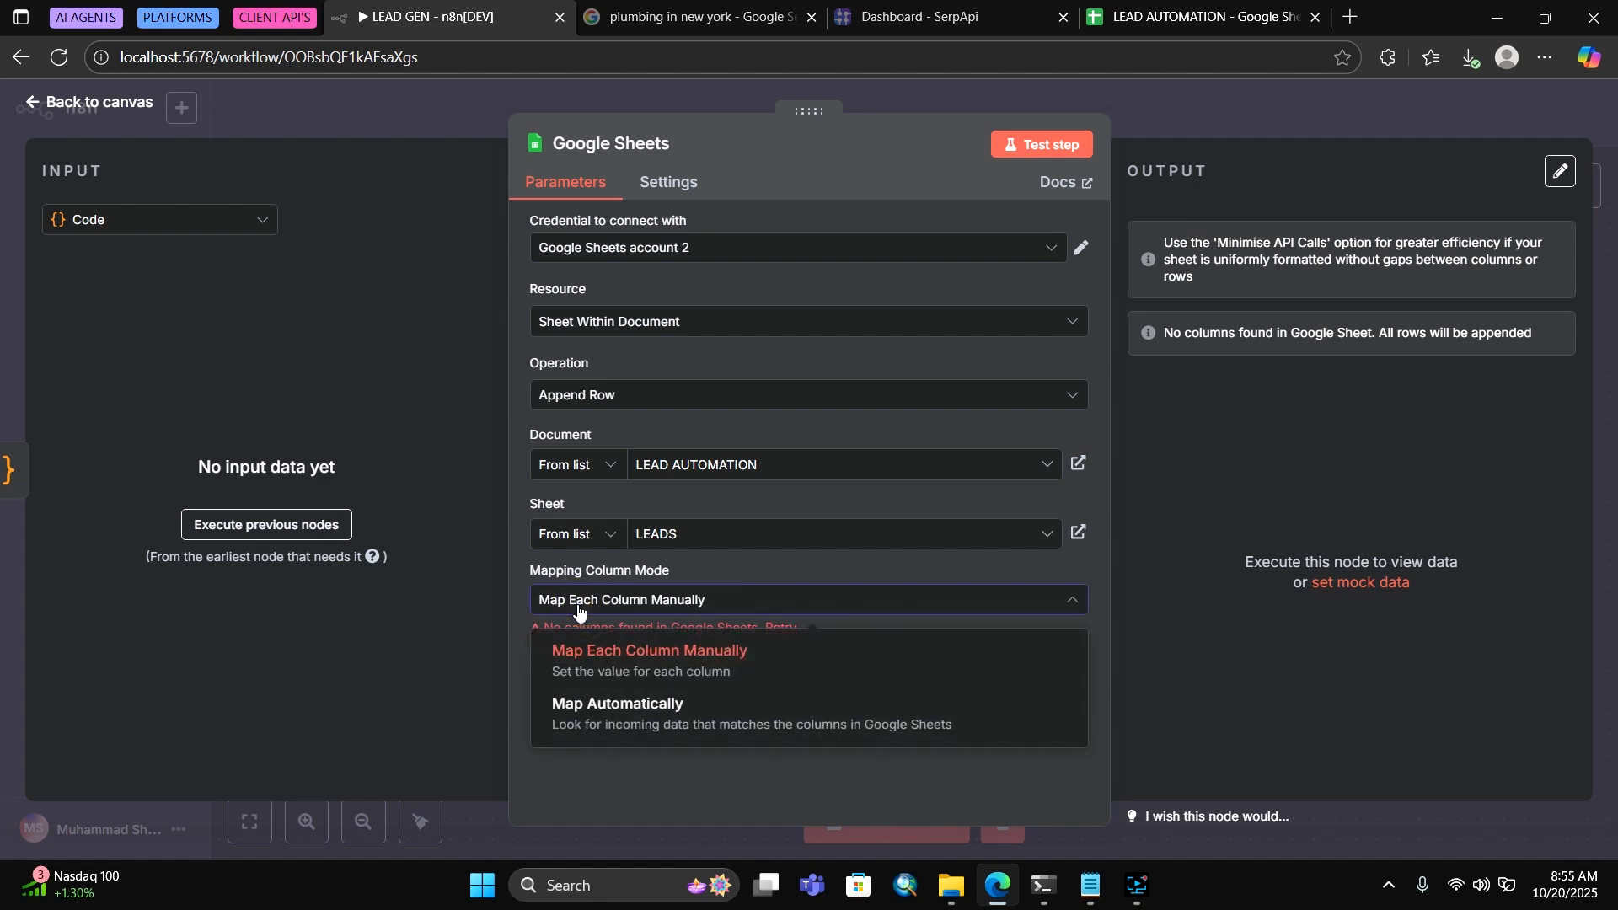
pyautogui.click(656, 728)
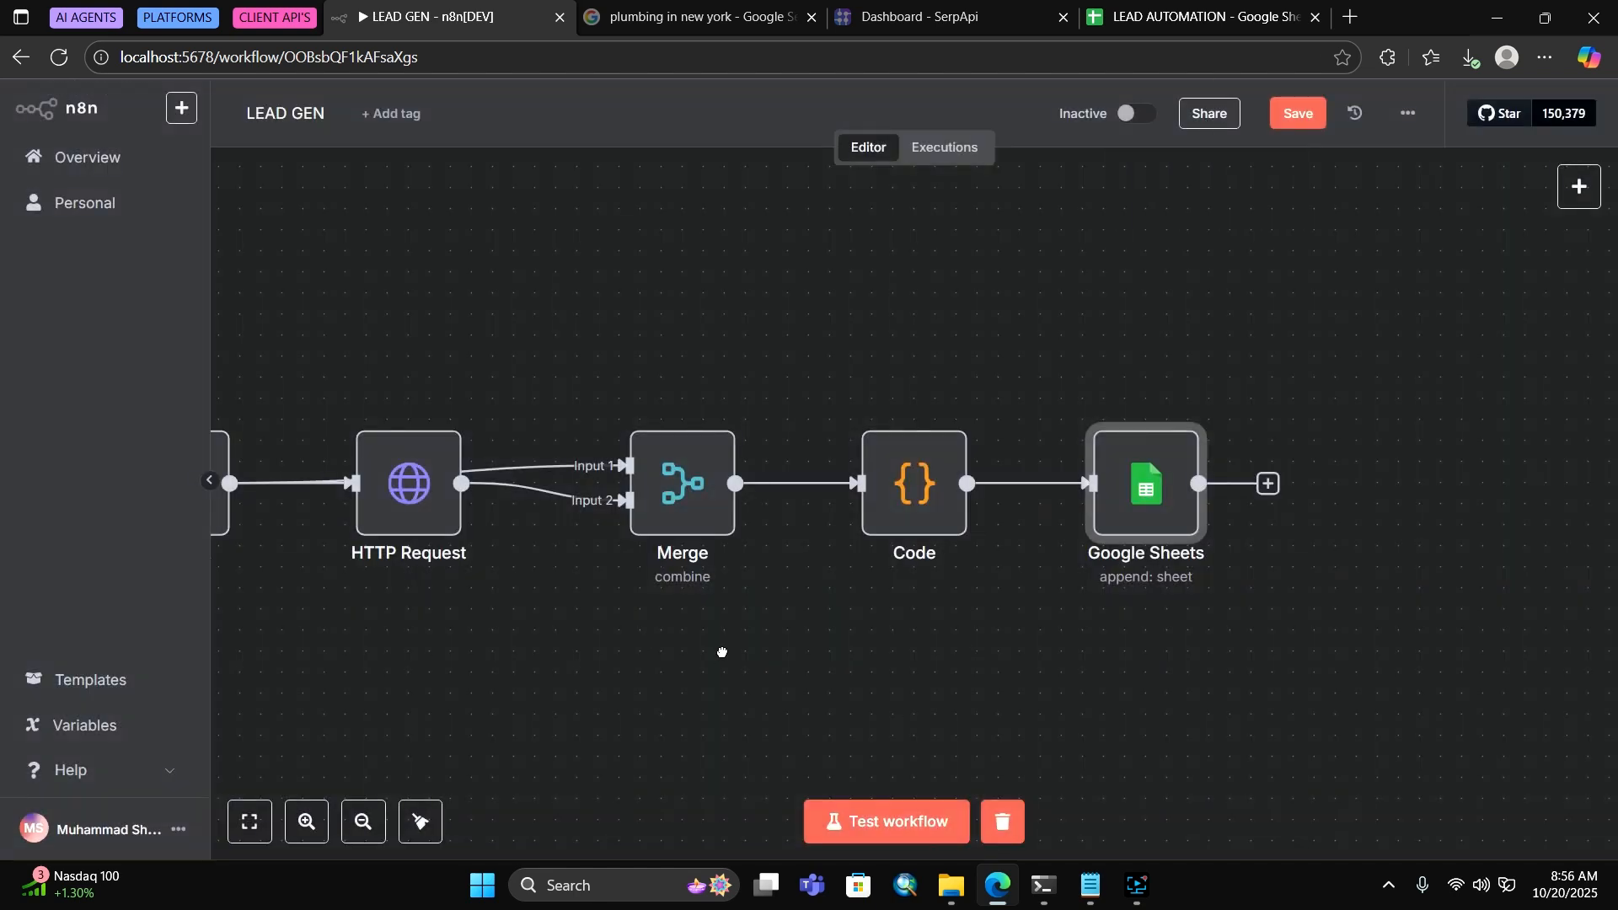
pyautogui.moveTo(719, 653); pyautogui.dragTo(1015, 640)
pyautogui.moveTo(1206, 588); pyautogui.dragTo(969, 612)
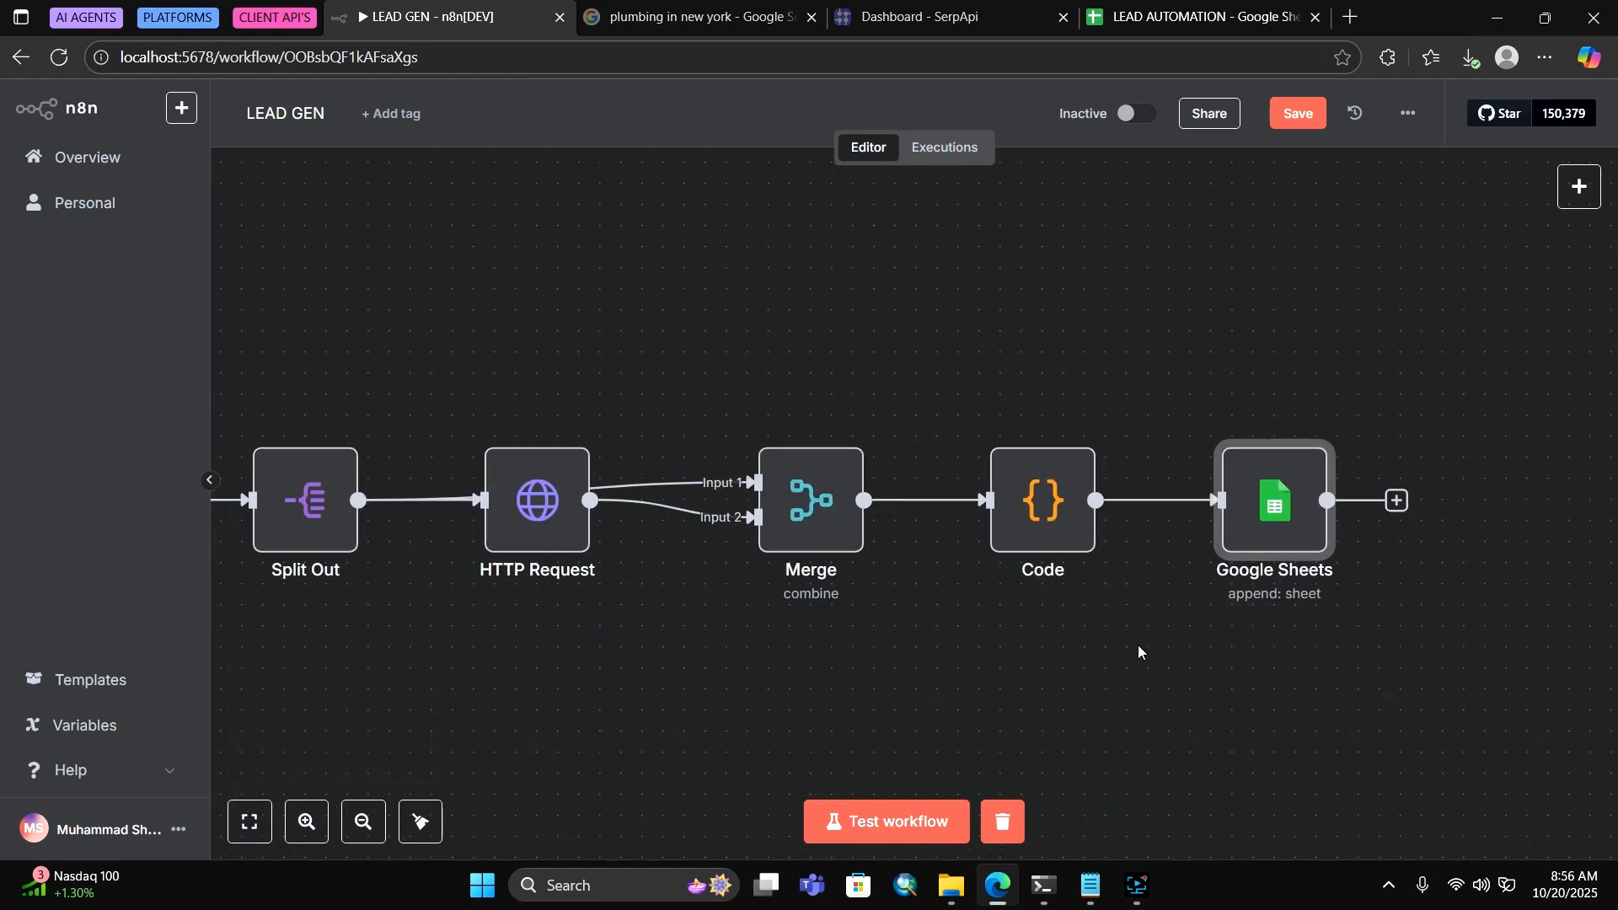
pyautogui.hotkey('ctrl', 's')
pyautogui.press('1')
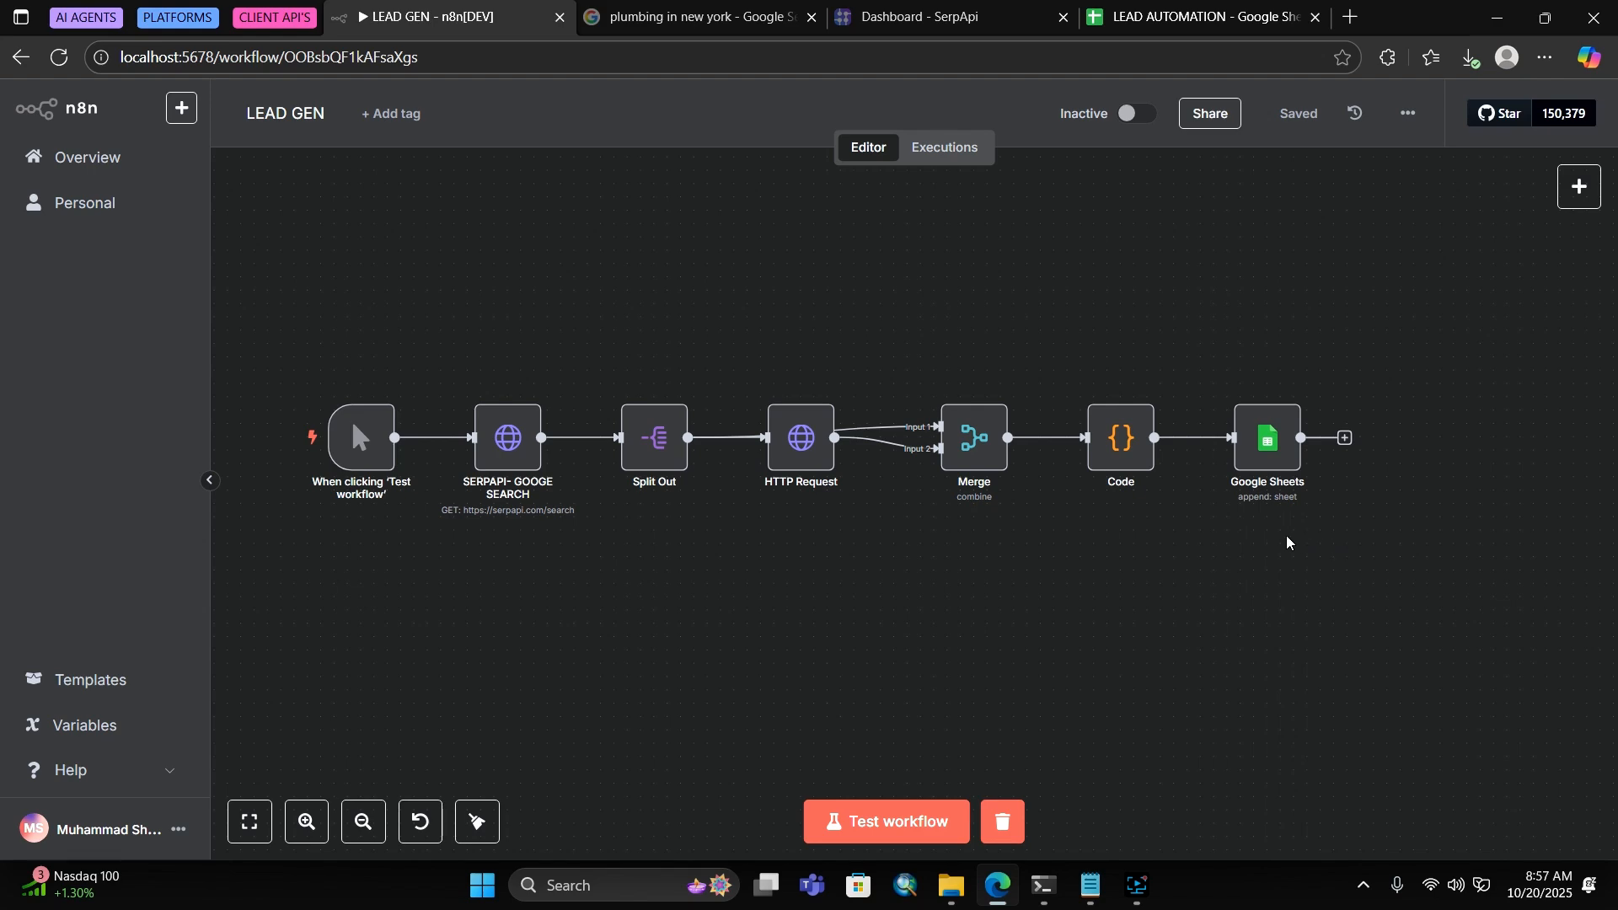
# Copy the entire cleaning script from the code note in Notepad
pyautogui.click(1092, 885)
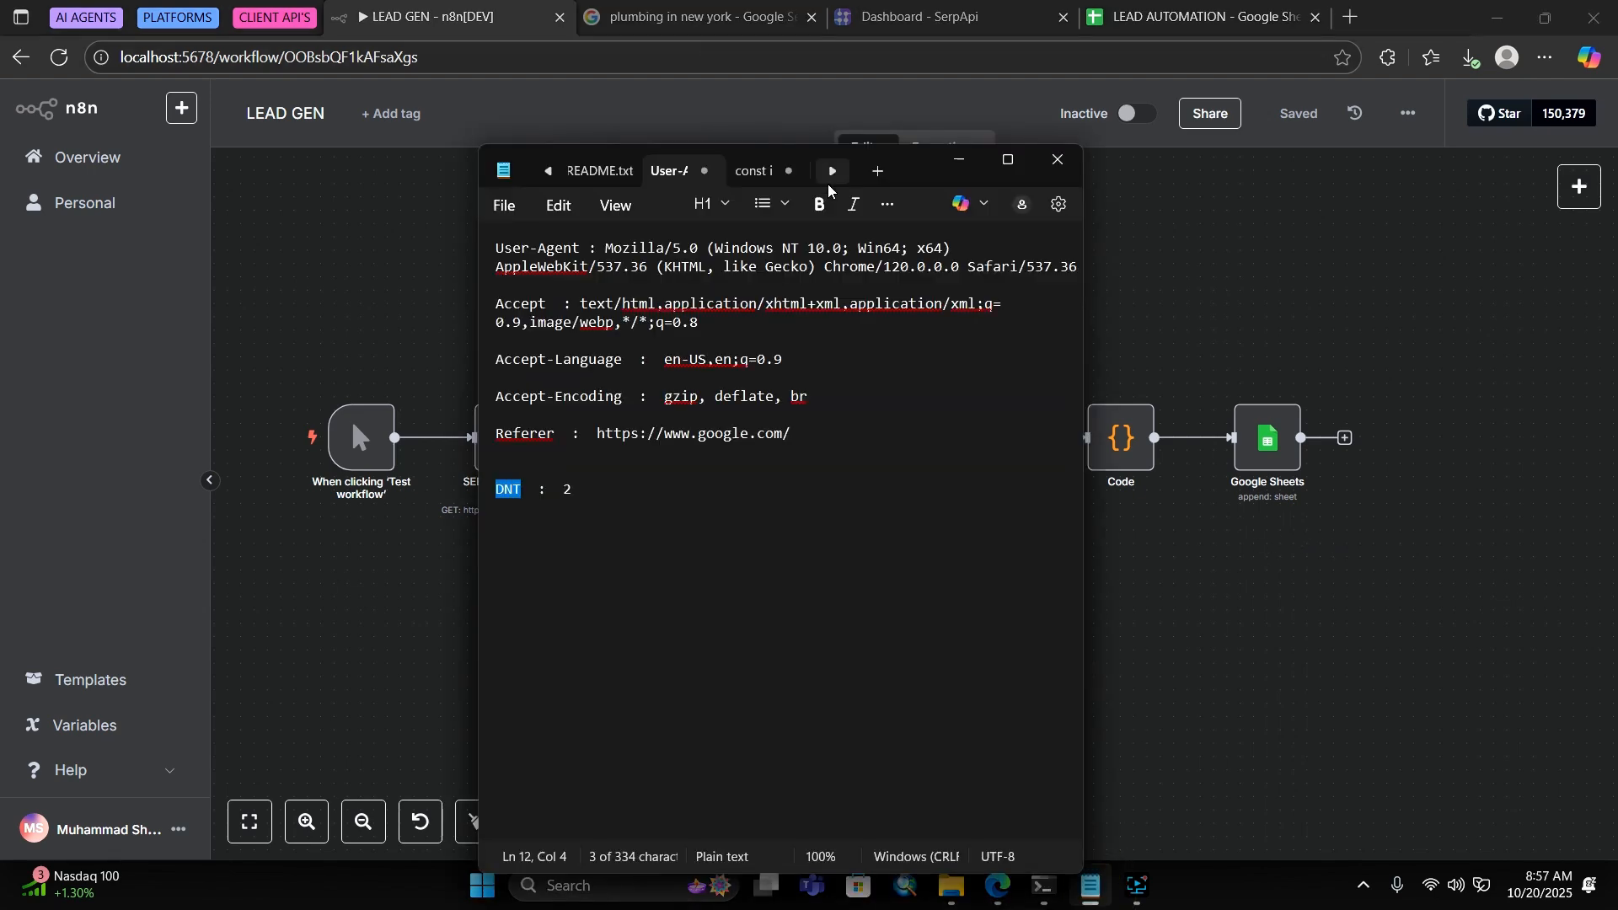
pyautogui.click(754, 172)
pyautogui.click(651, 411)
pyautogui.hotkey('ctrl', 'a')
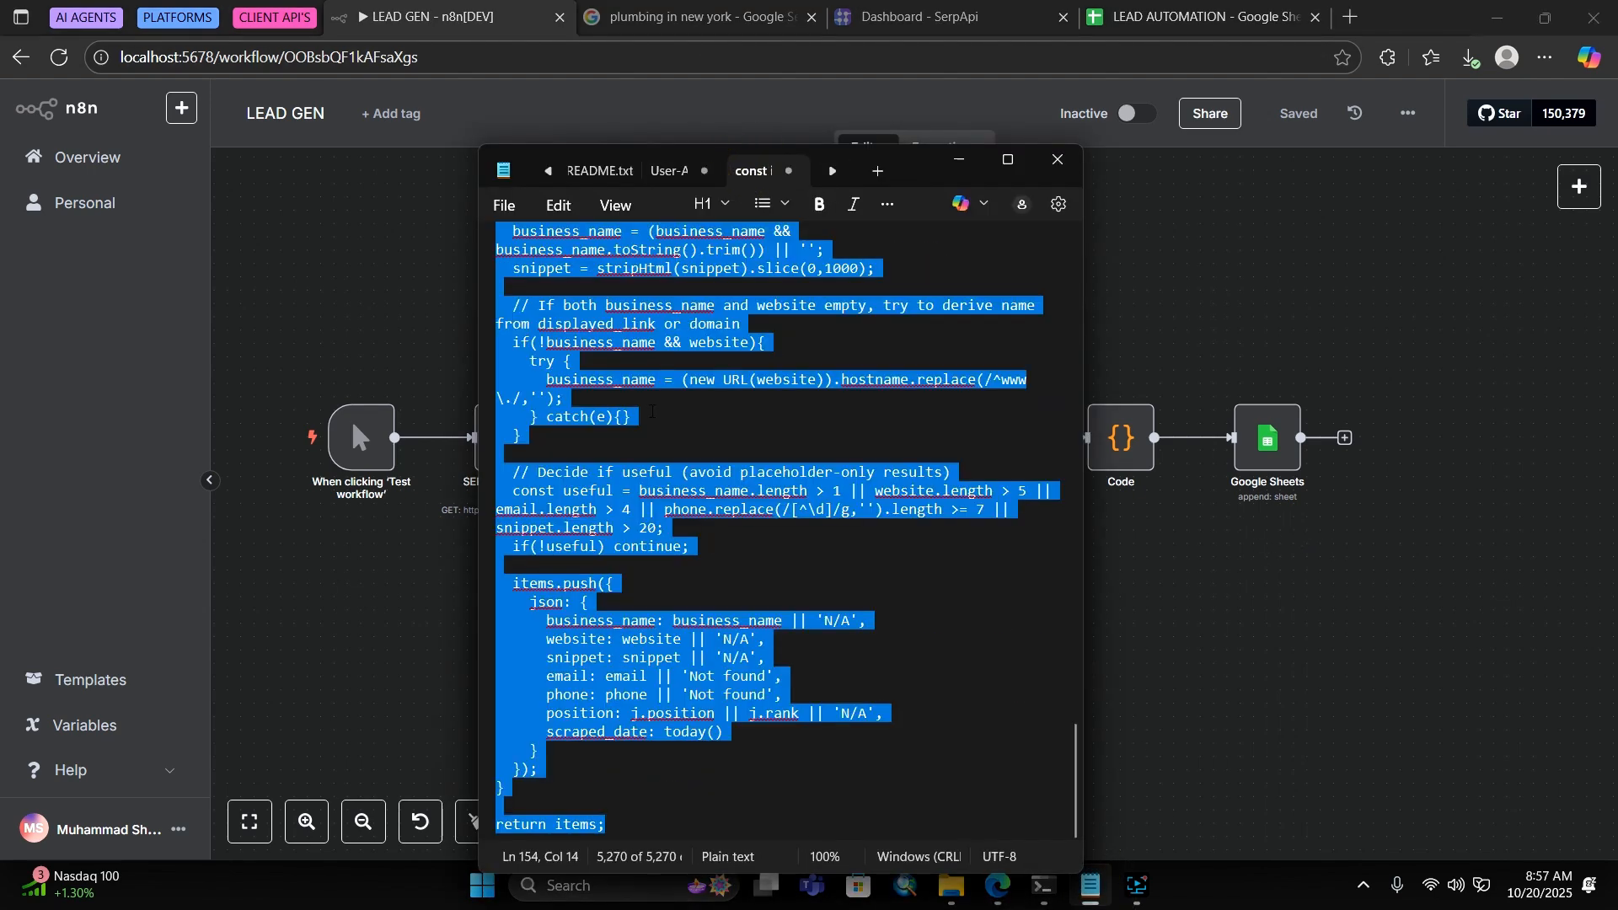
pyautogui.click(960, 158)
# Replace the Code node's default code with the script, test the workflow, and inspect the failing HTTP Request
pyautogui.doubleClick(1112, 451)
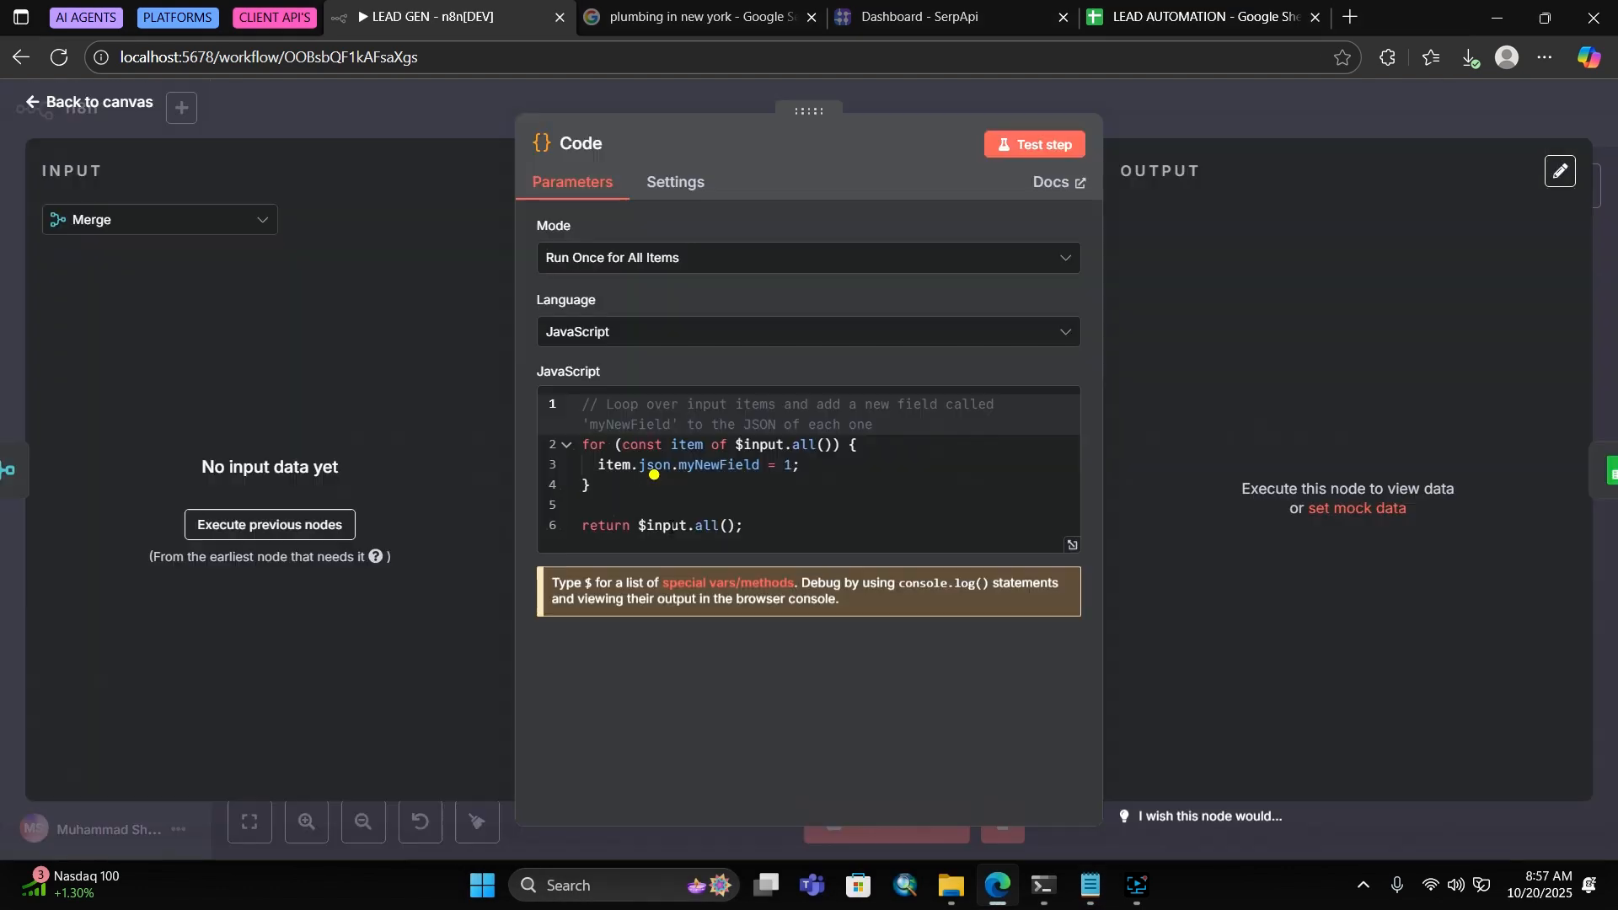
pyautogui.click(655, 475)
pyautogui.hotkey('ctrl', 'a')
pyautogui.hotkey('ctrl', 'v')
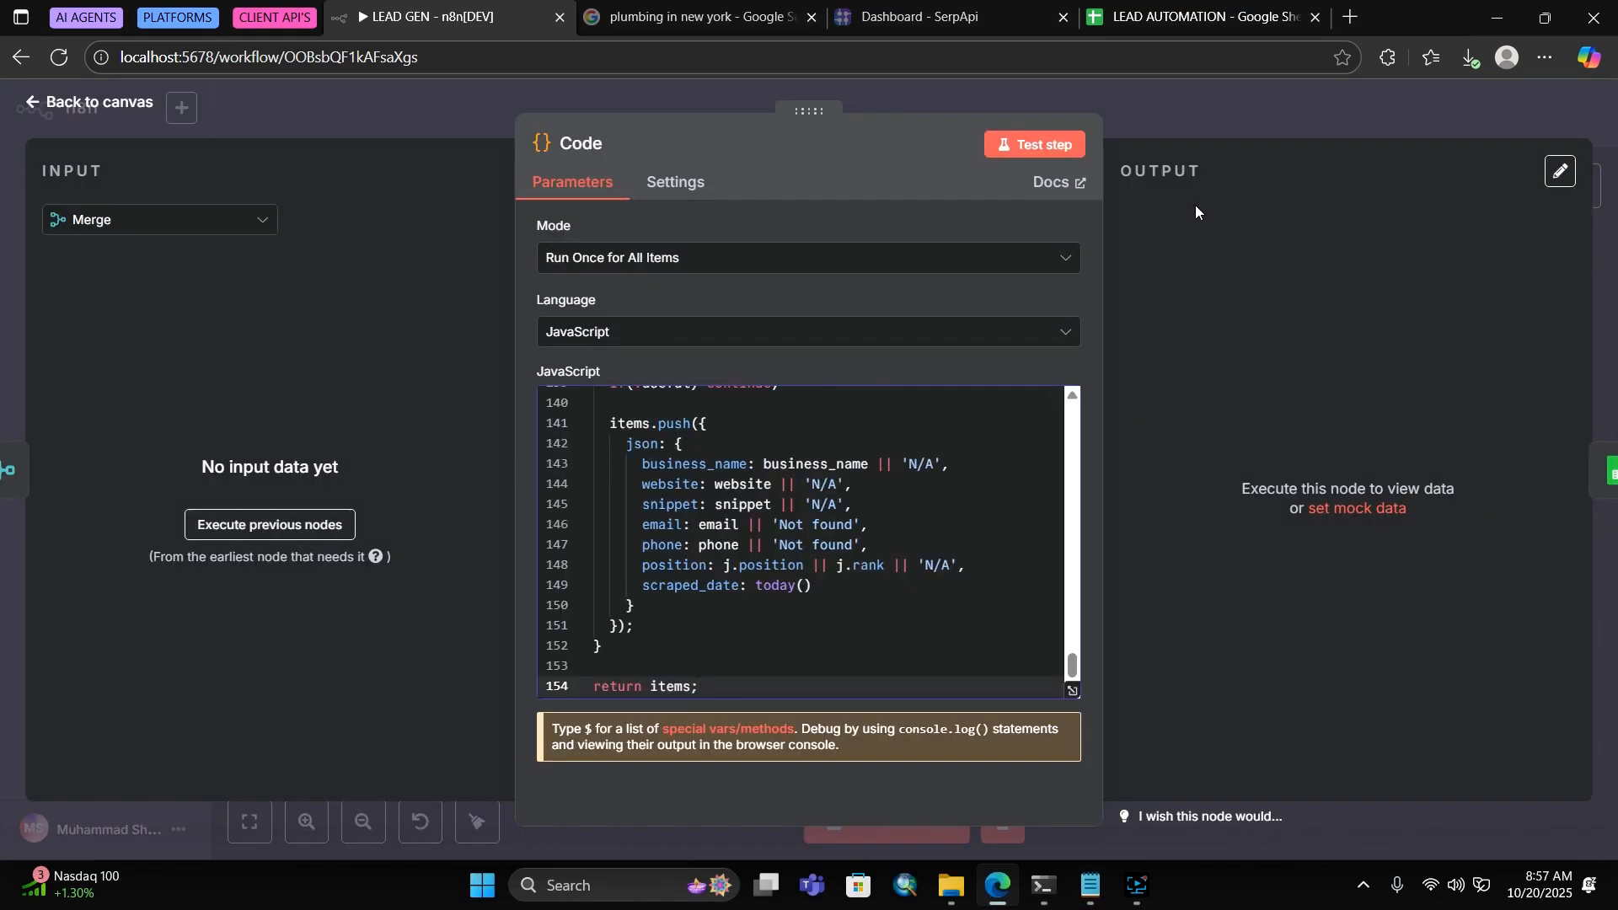
pyautogui.click(1162, 122)
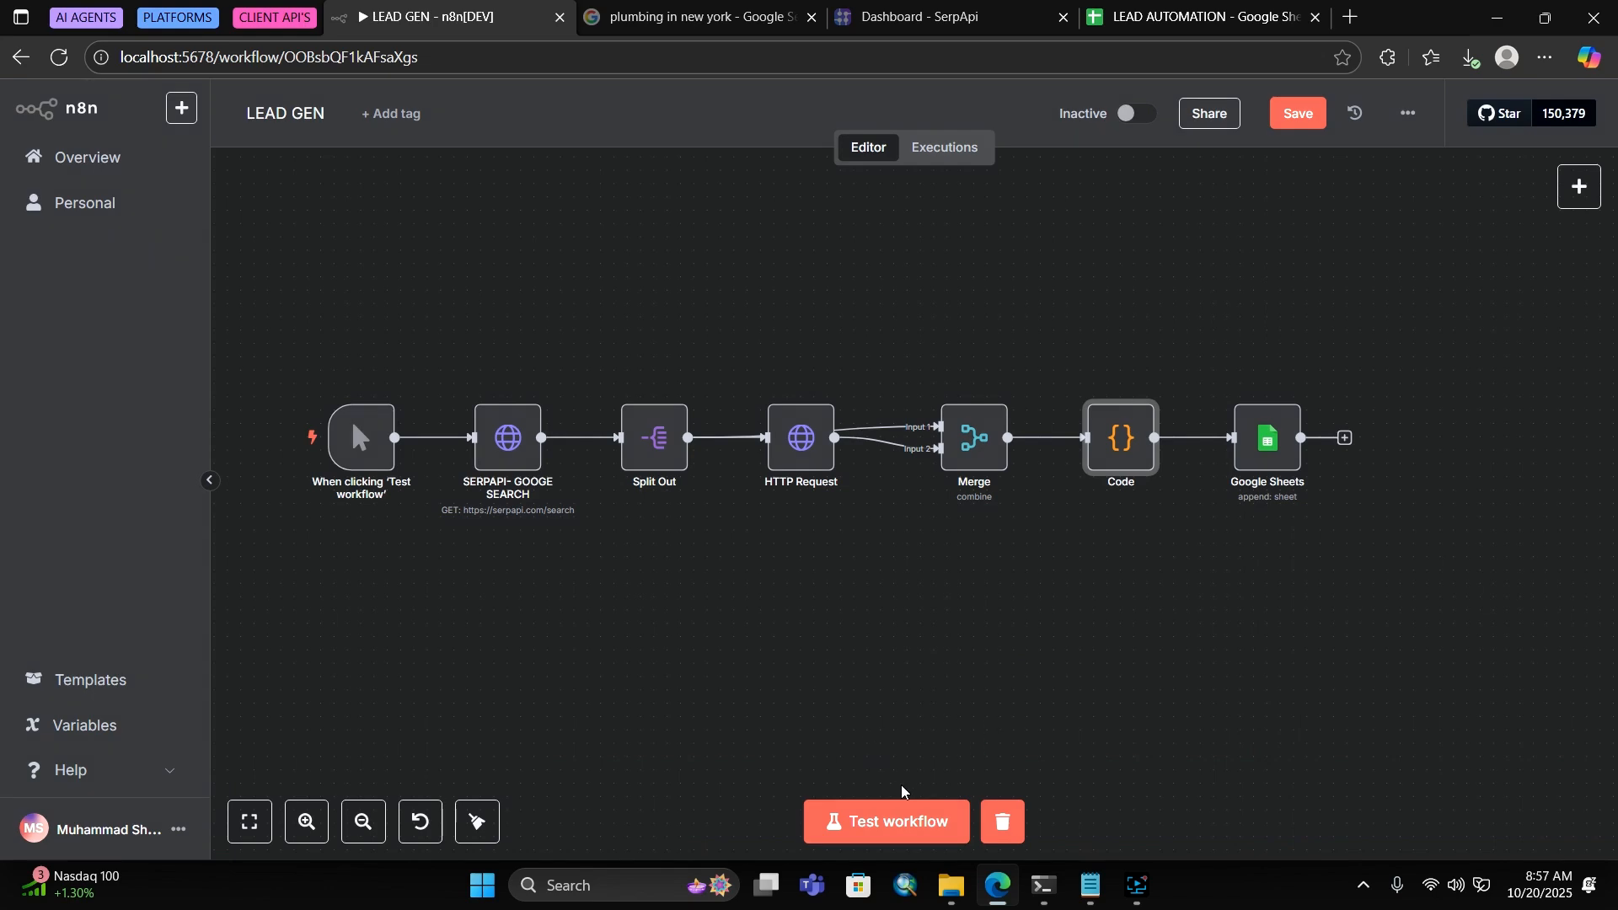
pyautogui.click(898, 811)
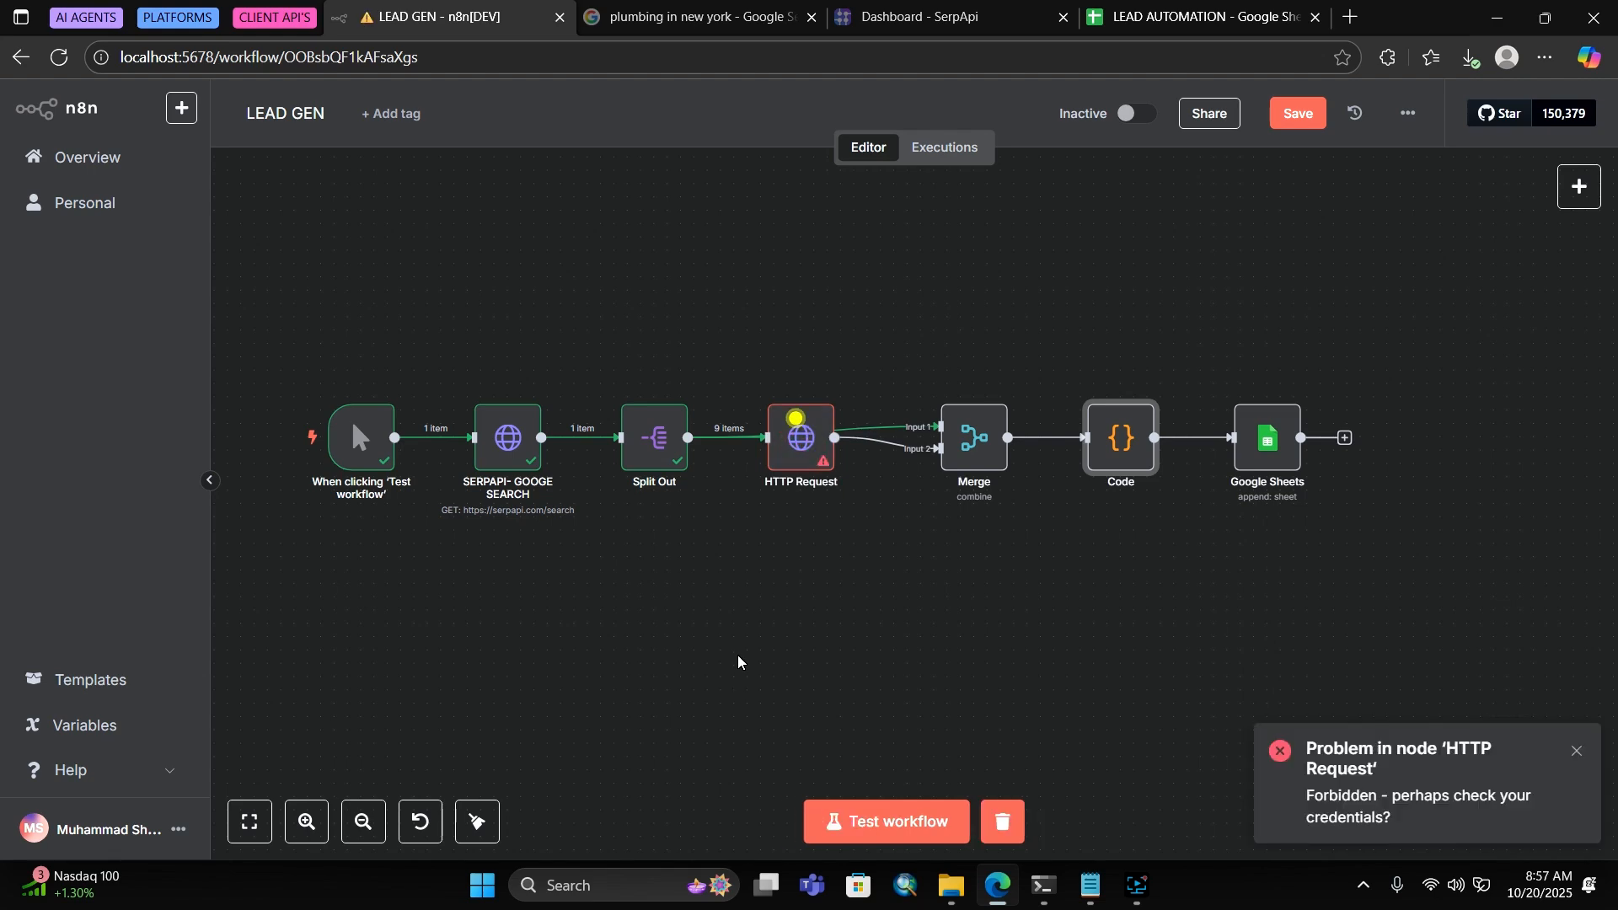
pyautogui.doubleClick(799, 430)
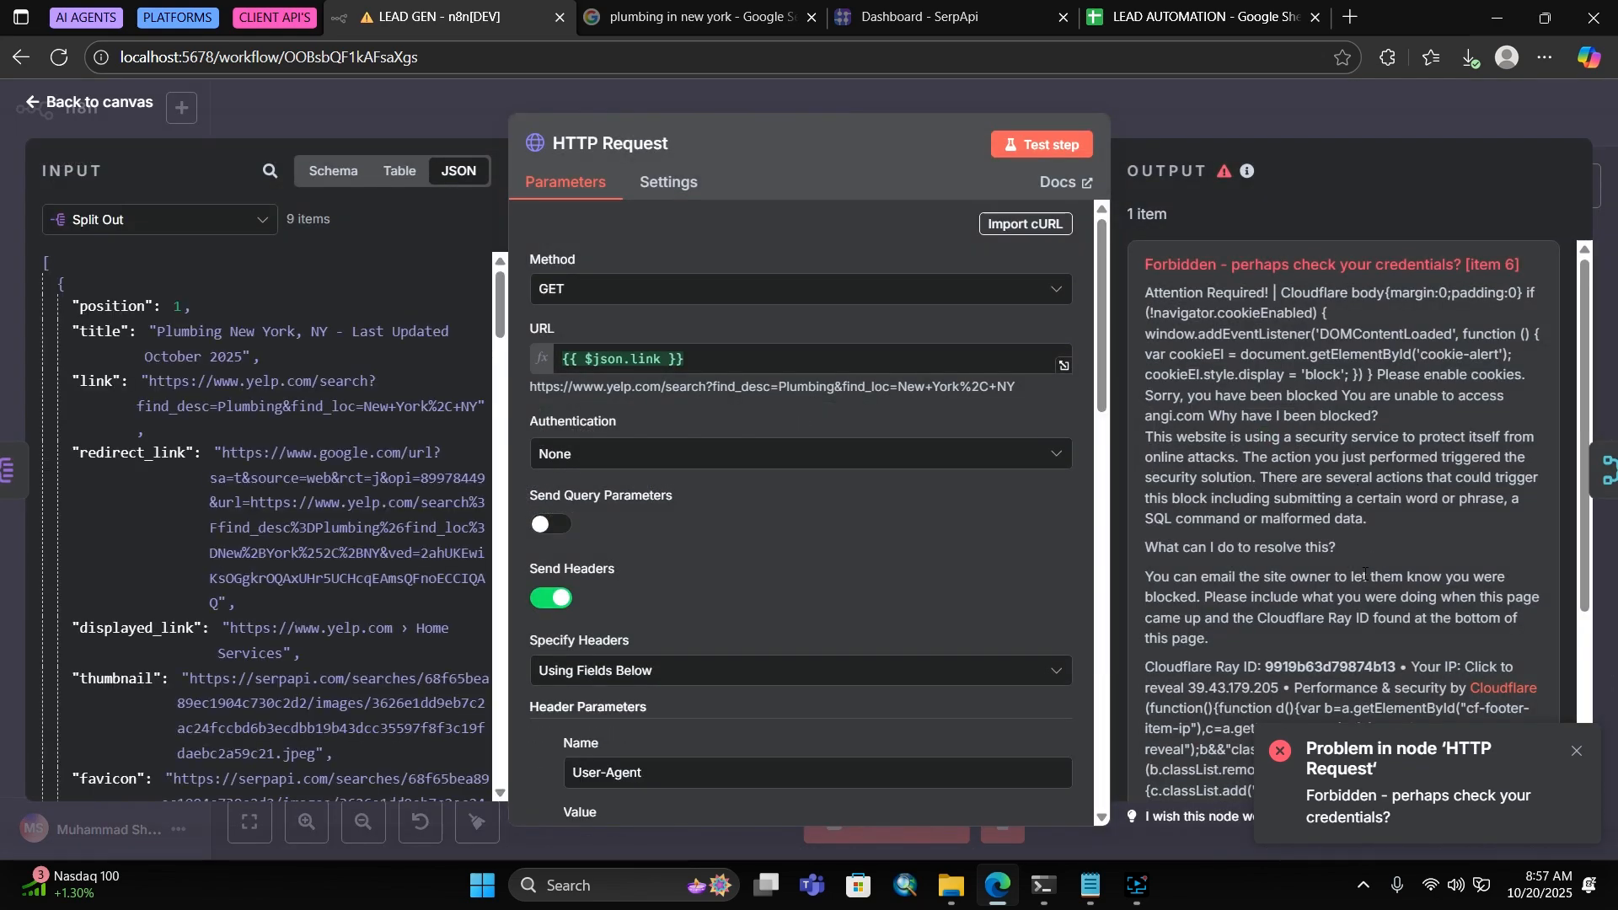
# Turn on Retry On Fail for the HTTP Request node with 2 max tries and 3000 ms wait
pyautogui.scroll(-4, 1365, 575)
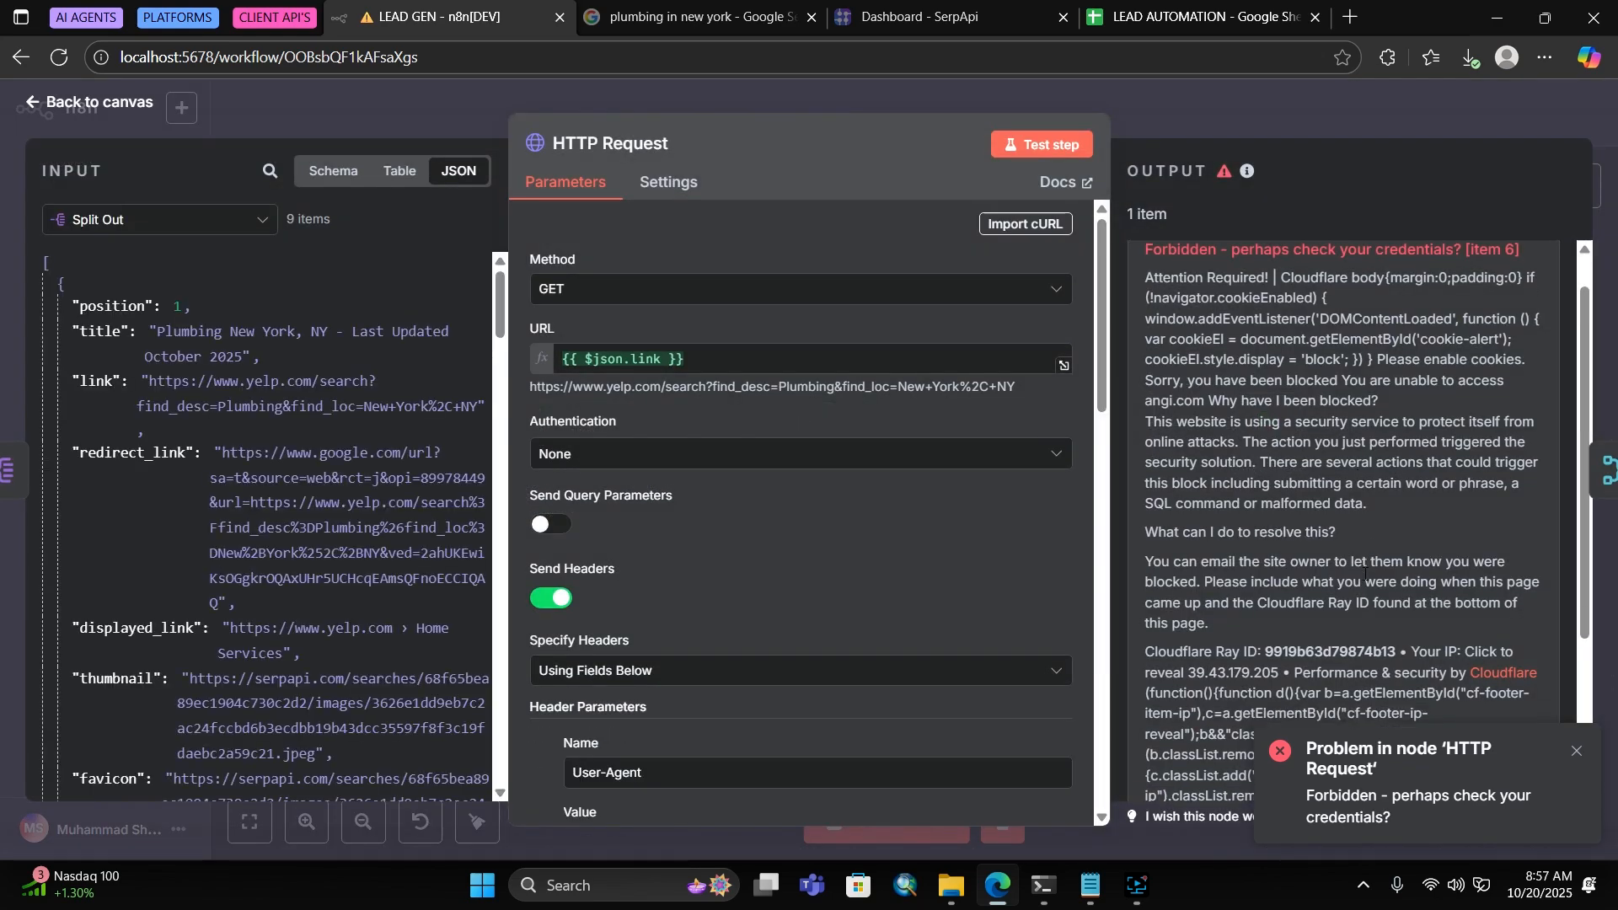
pyautogui.scroll(-15, 814, 470)
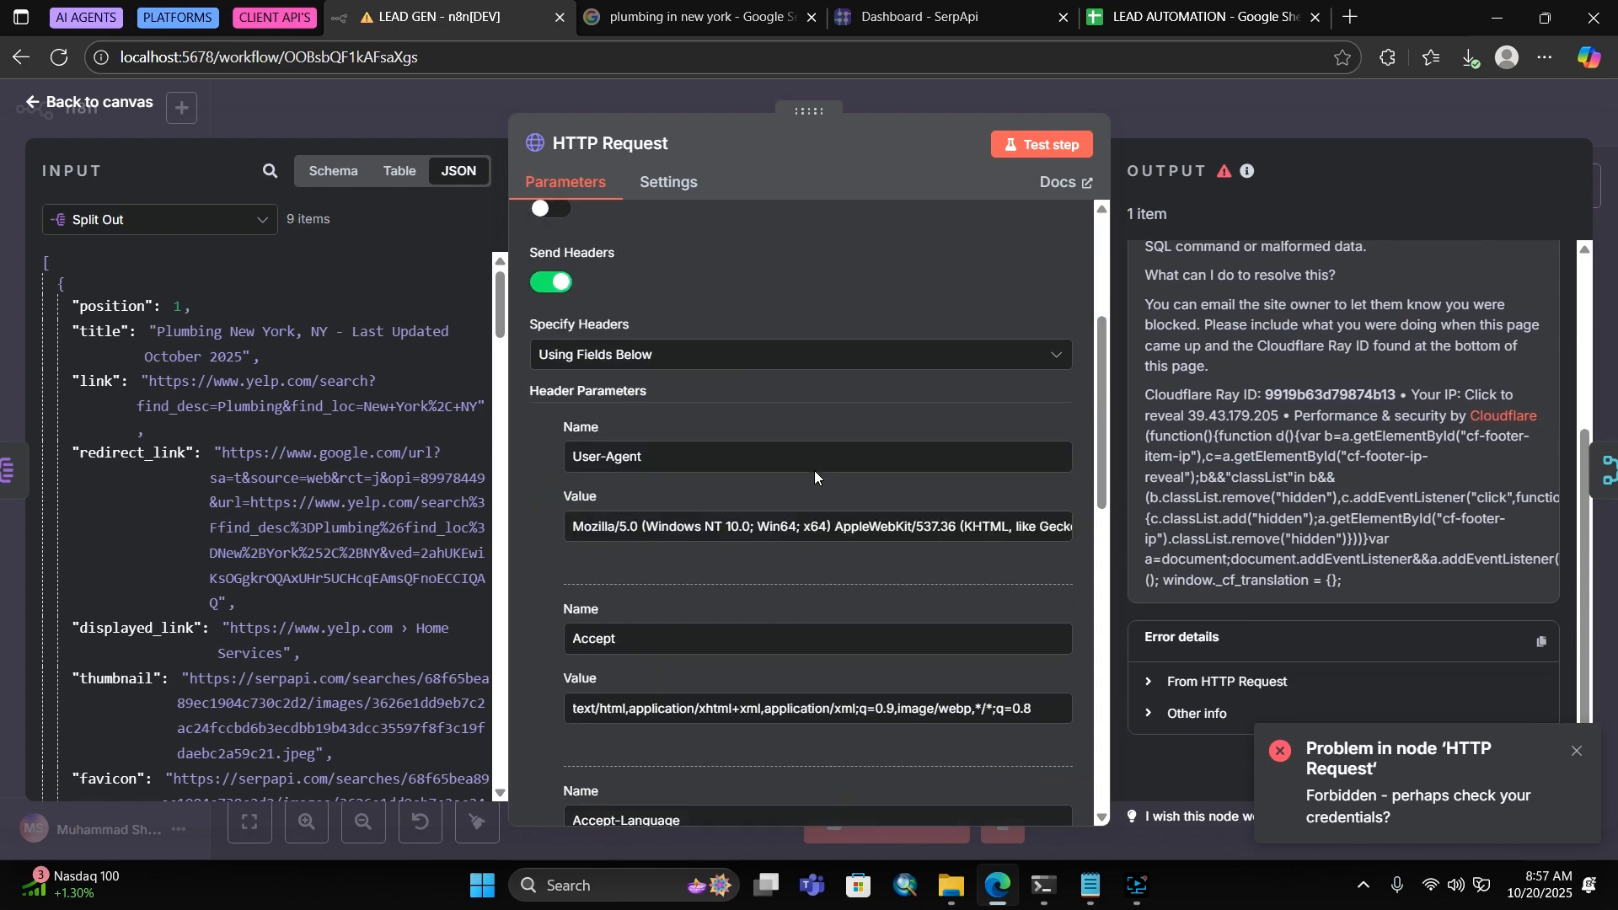
pyautogui.scroll(-2, 814, 471)
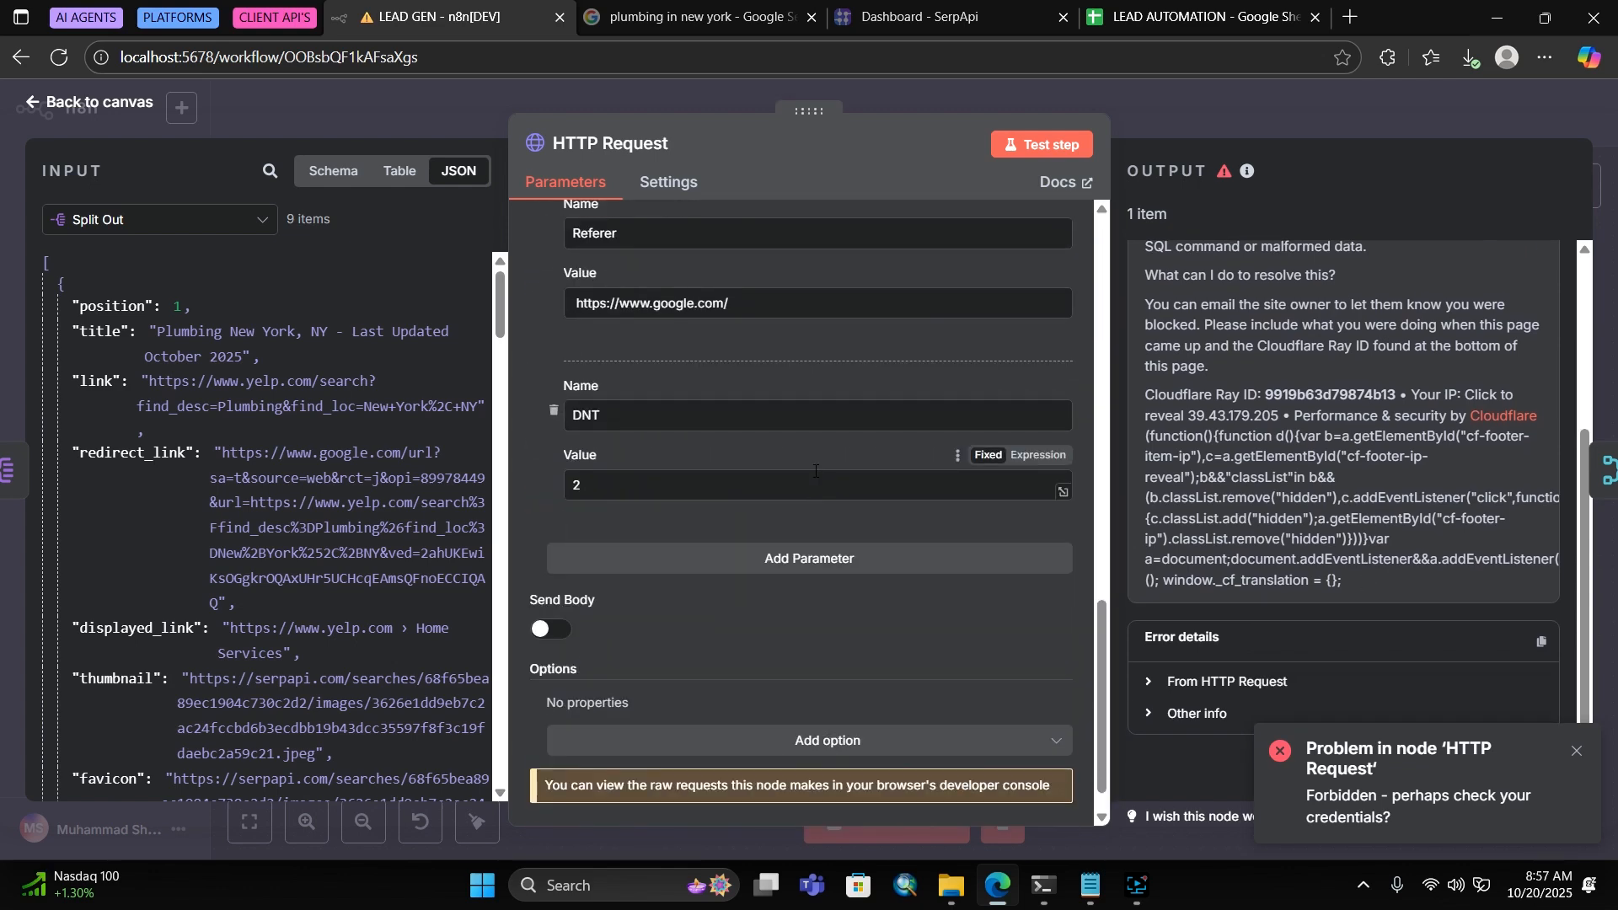
pyautogui.scroll(10, 809, 468)
pyautogui.scroll(-5, 804, 466)
pyautogui.click(651, 184)
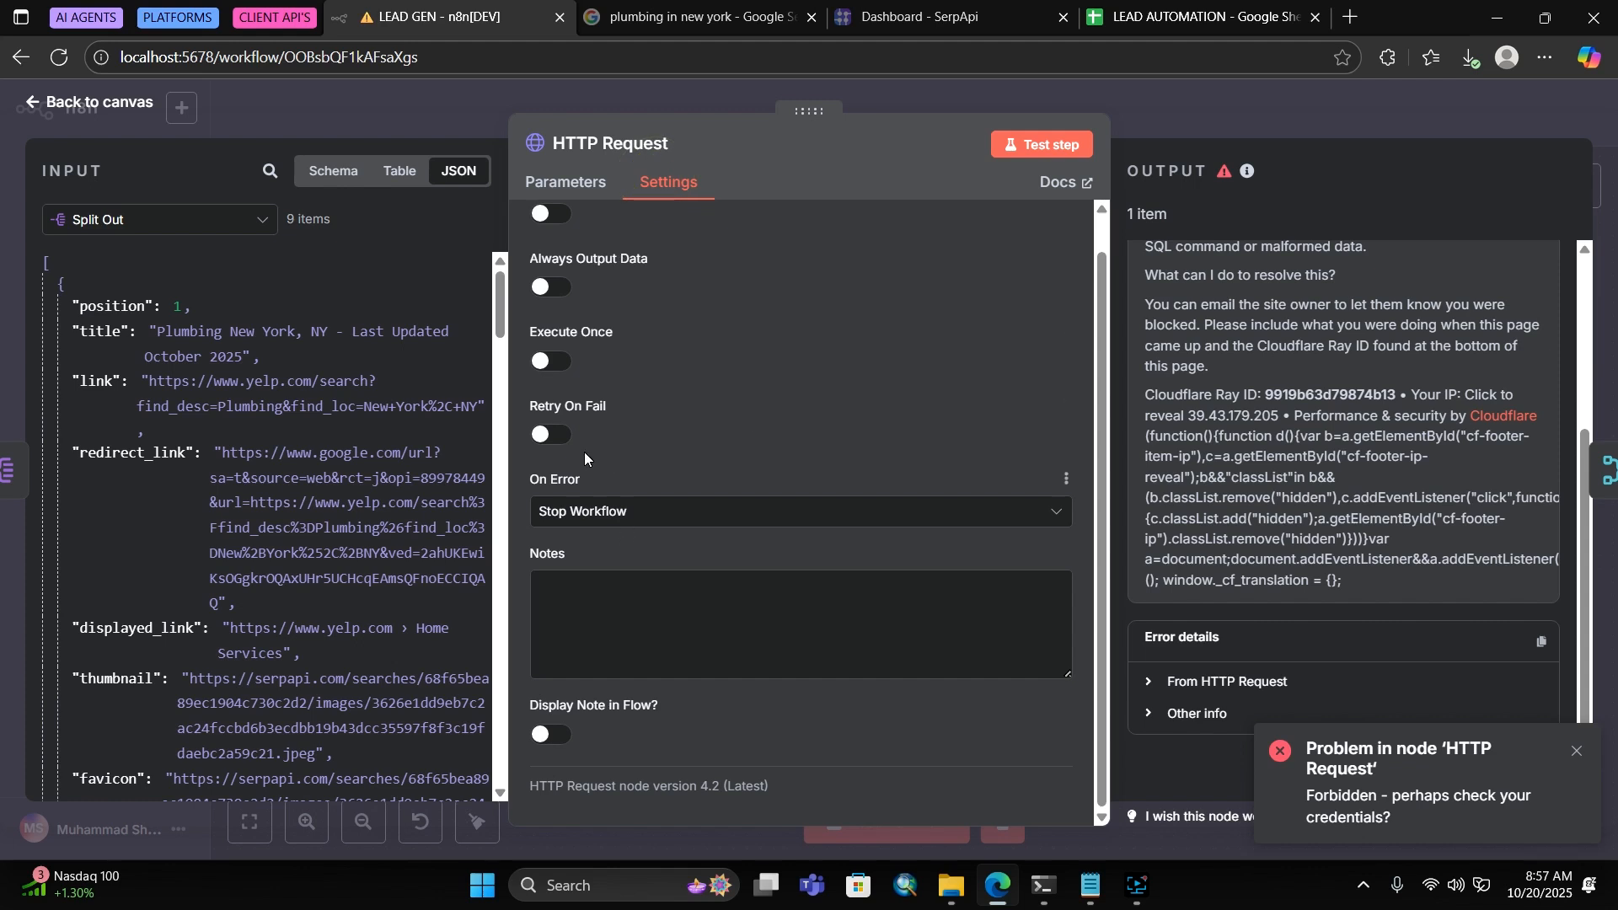
pyautogui.click(554, 435)
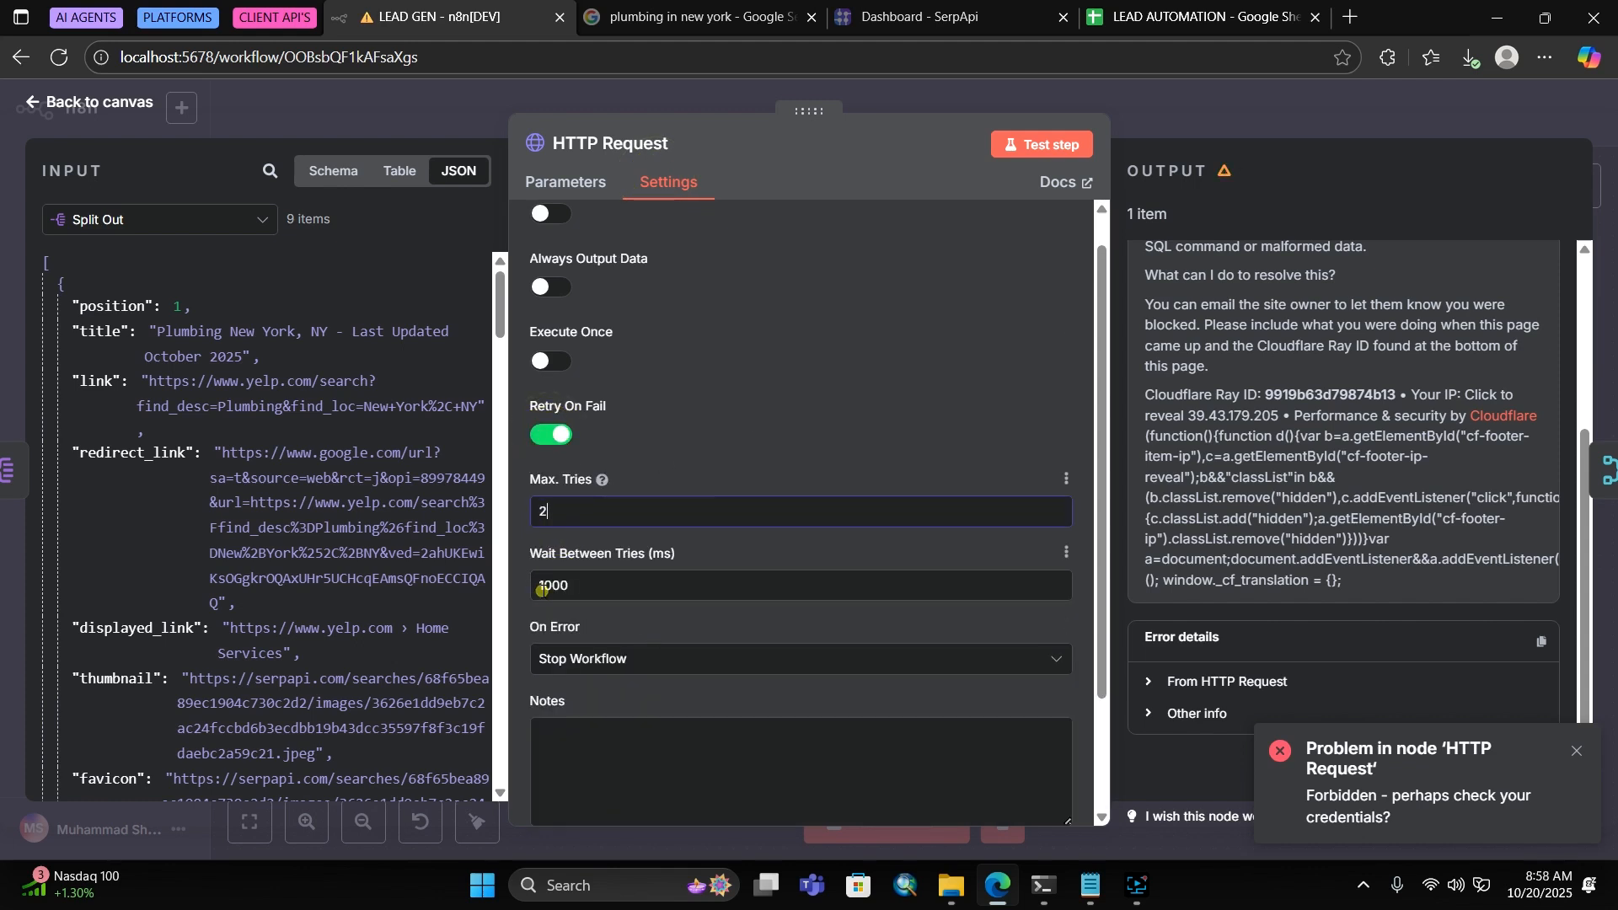
pyautogui.click(544, 589)
pyautogui.press('BackSpace')
pyautogui.write('3')
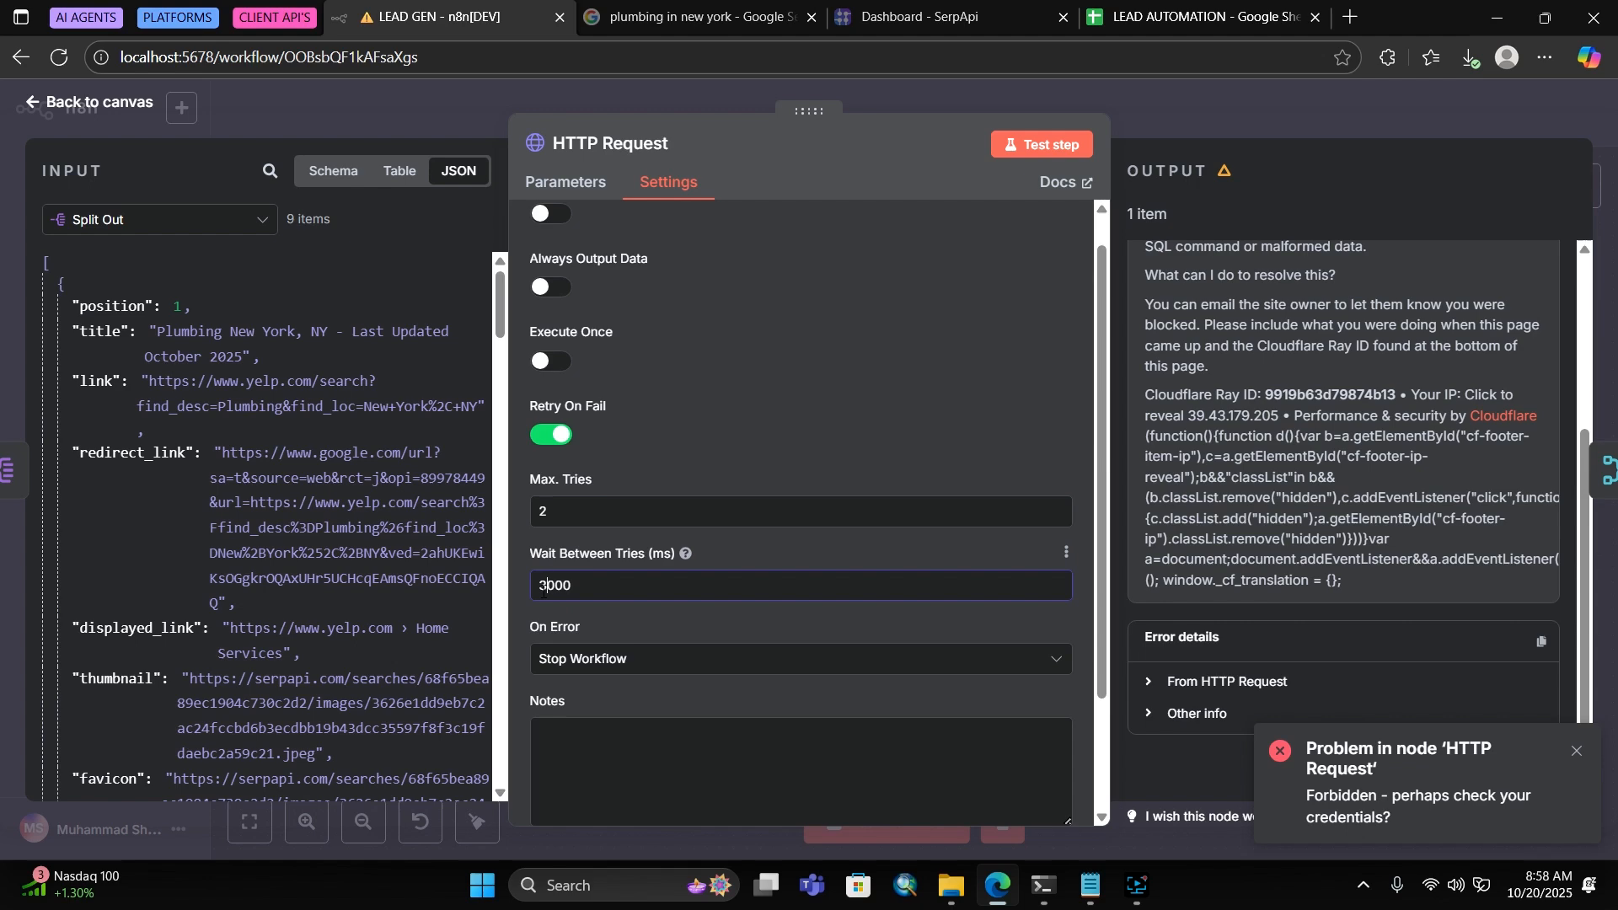
# Back in the request parameters, bring up the list of extra request options
pyautogui.click(588, 181)
pyautogui.scroll(-6, 660, 580)
pyautogui.scroll(-8, 685, 735)
pyautogui.click(682, 725)
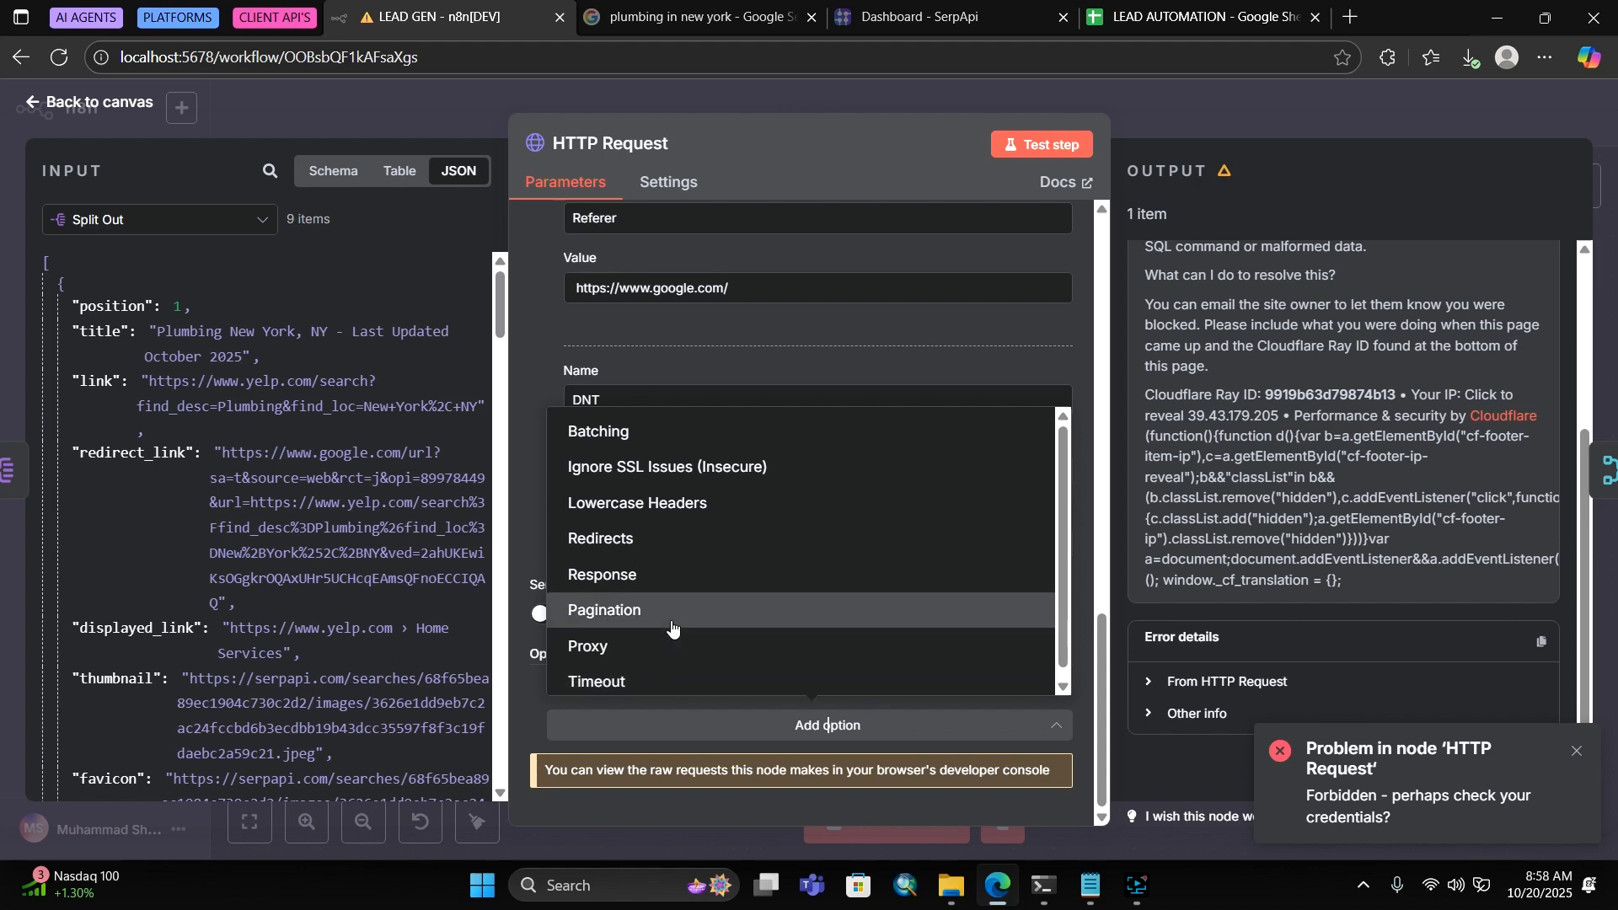
# Add Ignore SSL Issues switched on and a Redirects option following up to 21 redirects
pyautogui.click(738, 469)
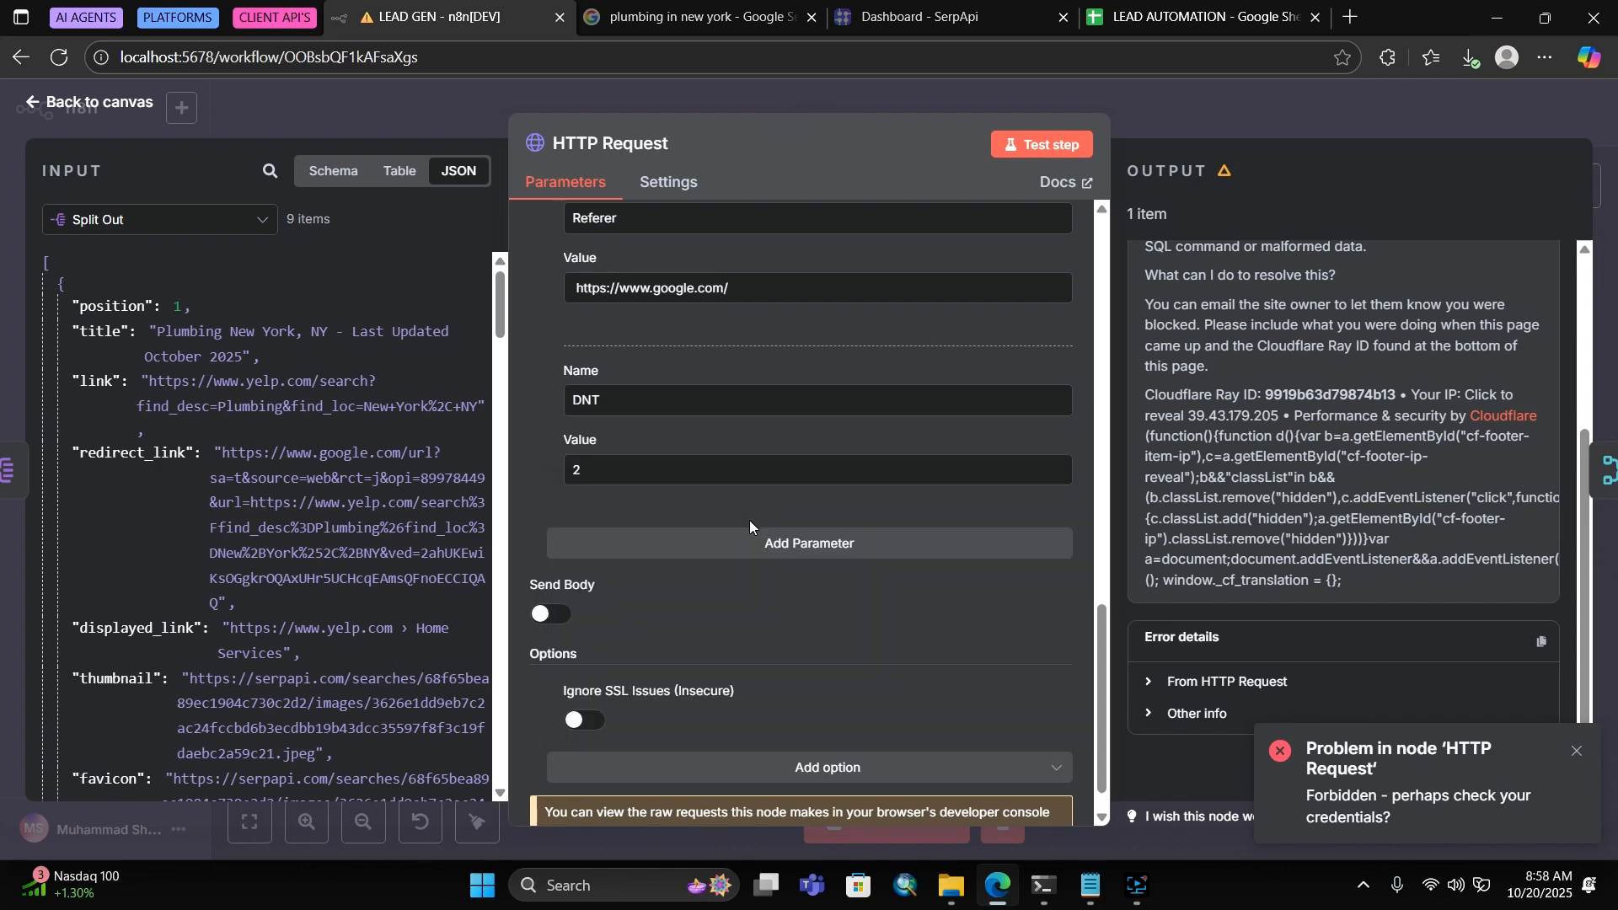
pyautogui.click(573, 674)
pyautogui.click(721, 722)
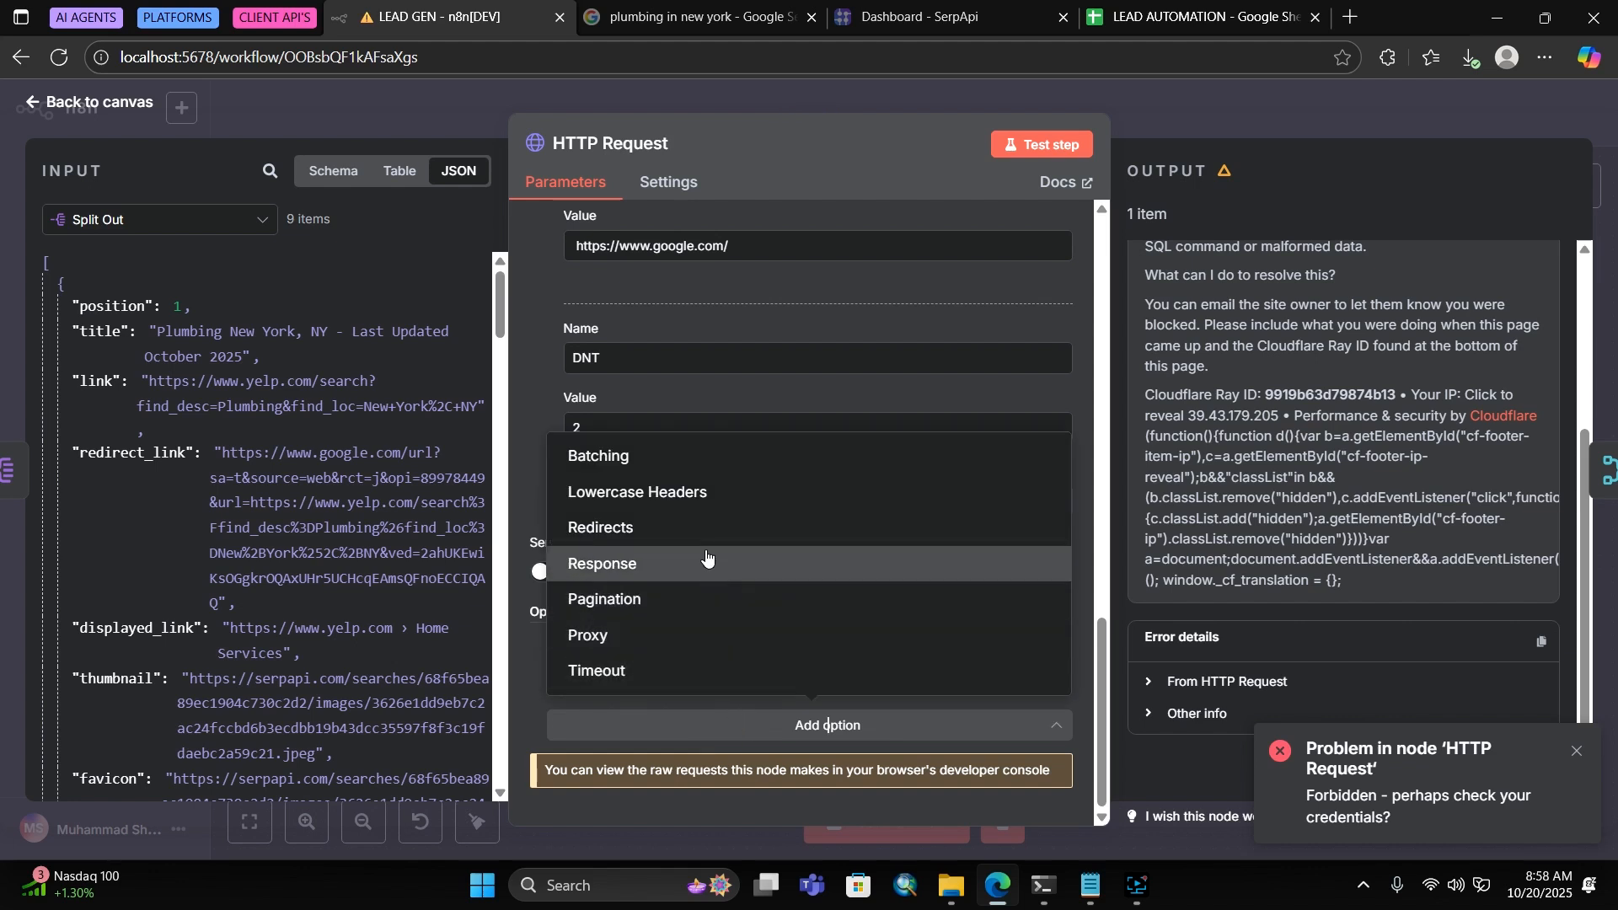
pyautogui.click(646, 529)
pyautogui.scroll(-3, 683, 691)
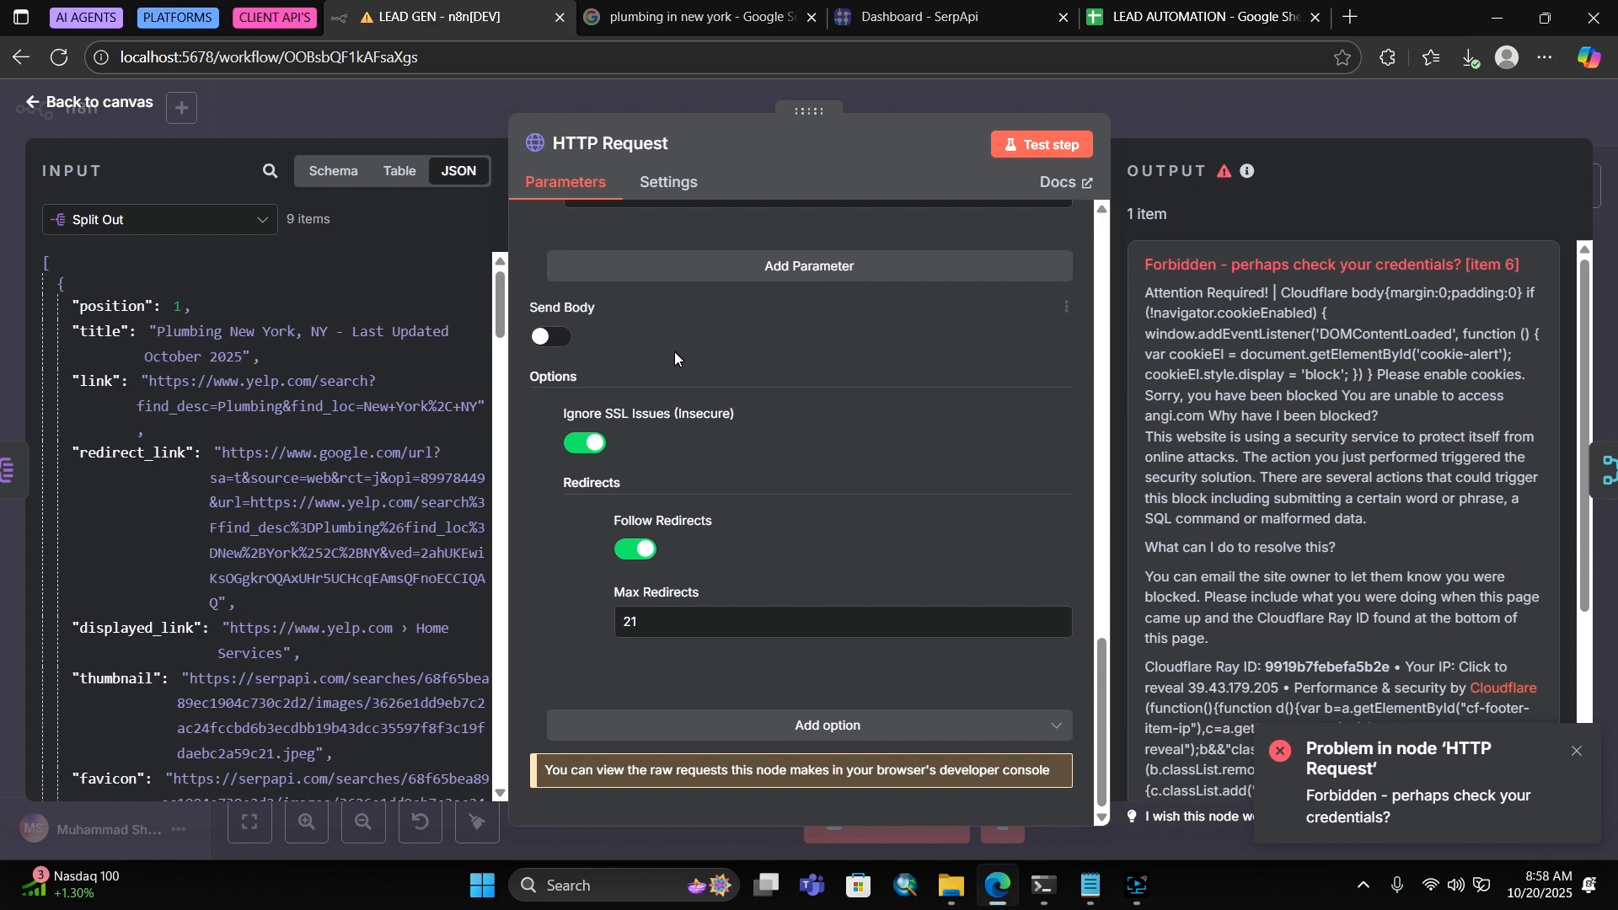
pyautogui.scroll(6, 725, 528)
# Add a Sec-Fetch-Mode: navigate header, capitalising the header name correctly
pyautogui.scroll(-4, 685, 644)
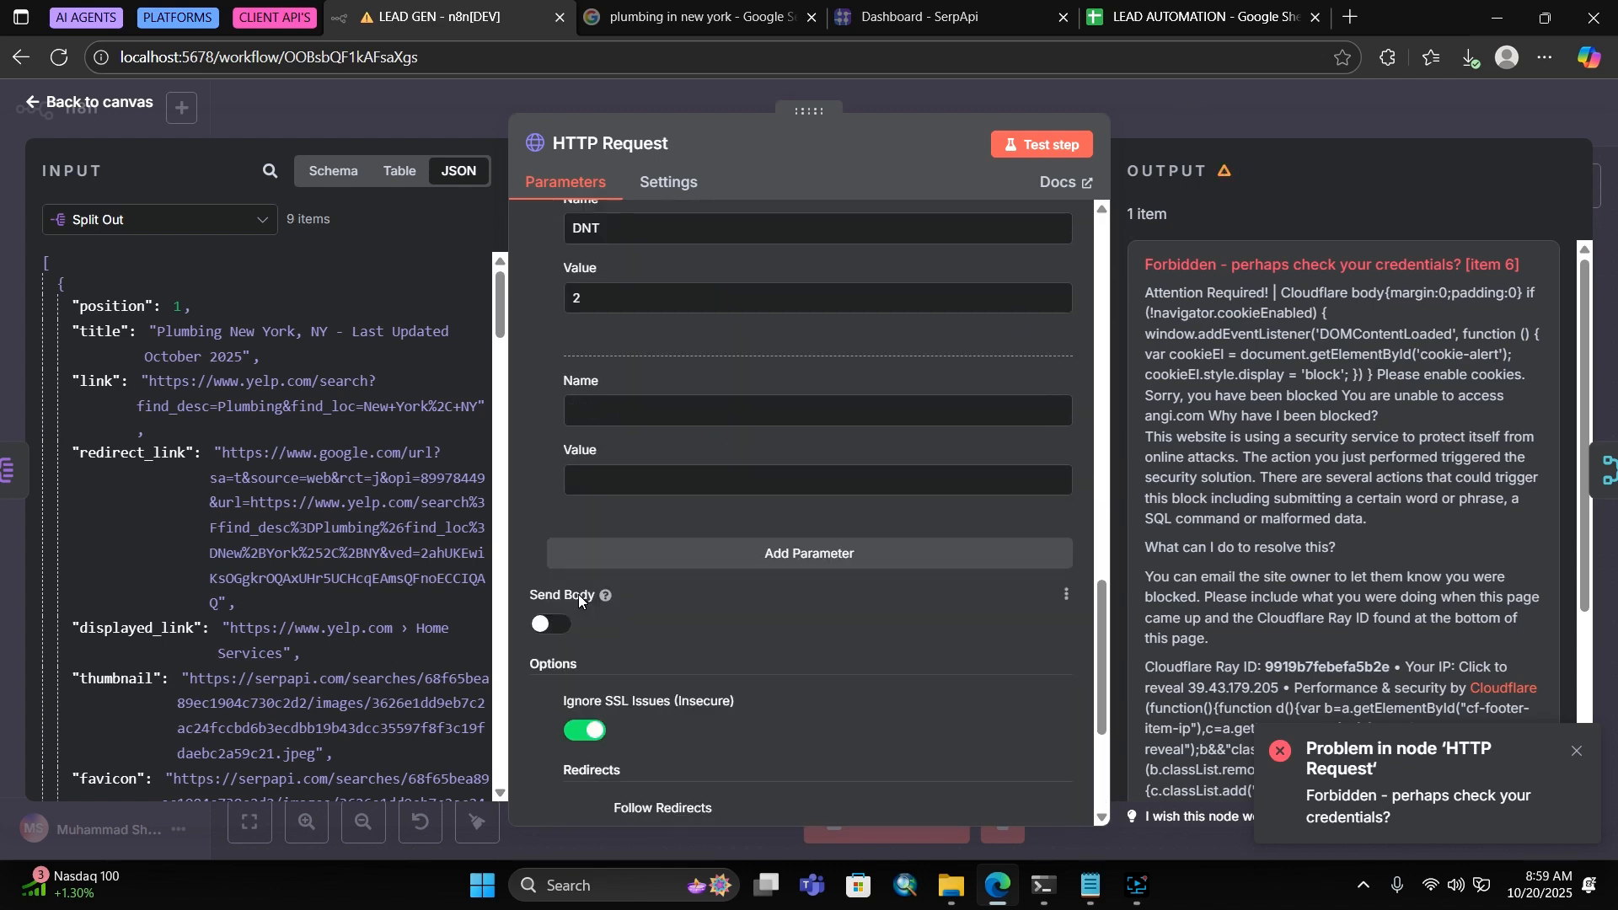
pyautogui.click(638, 405)
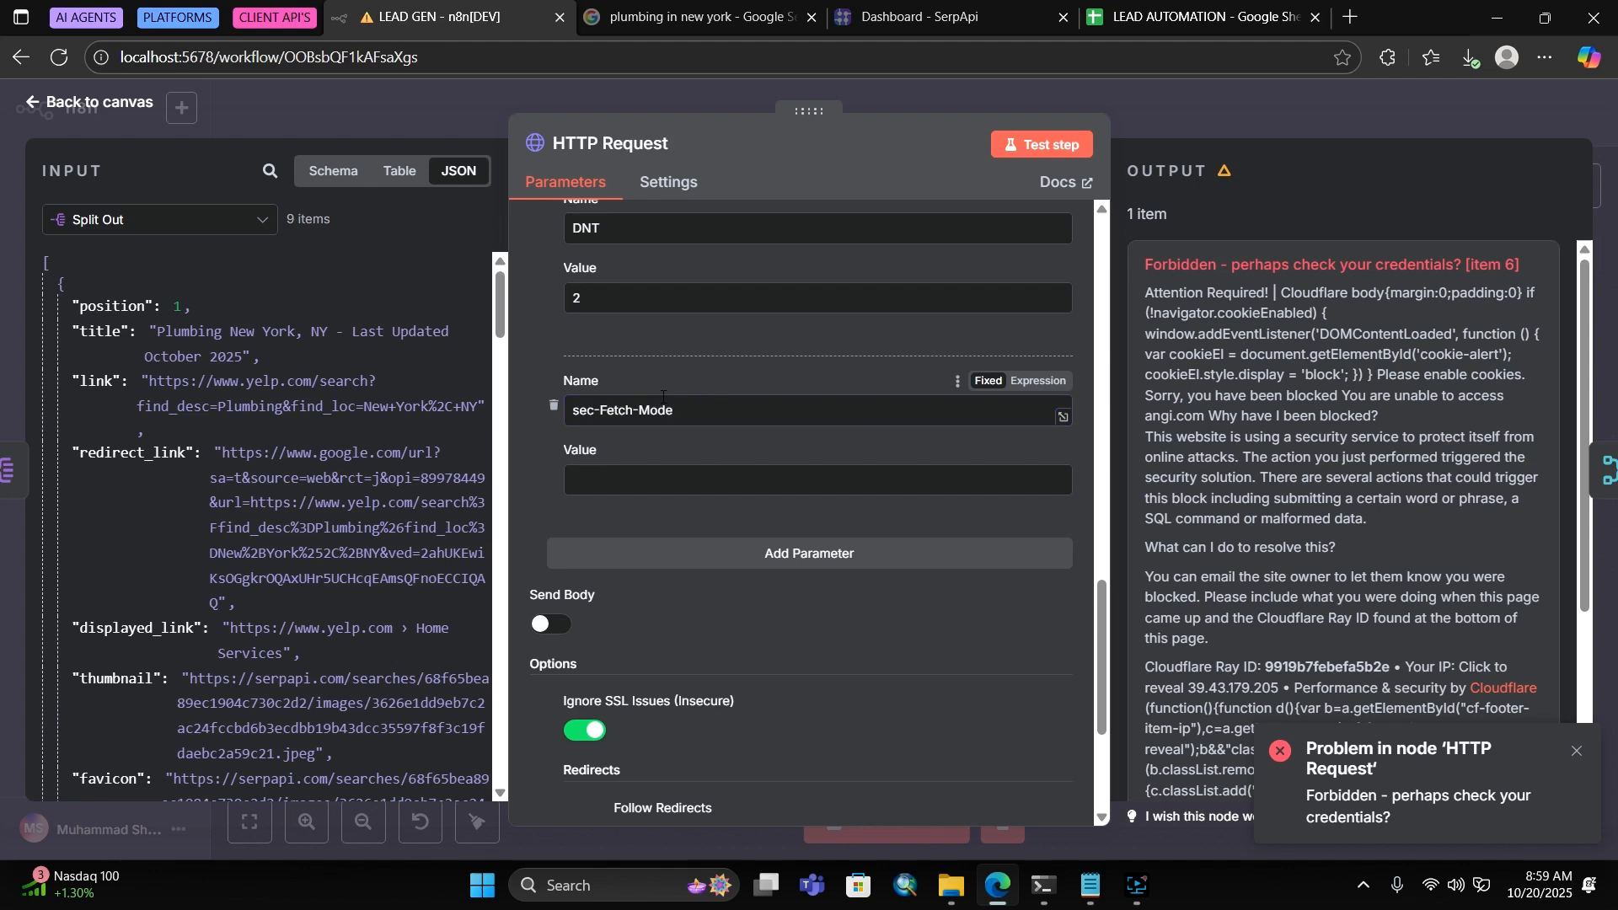
pyautogui.click(691, 478)
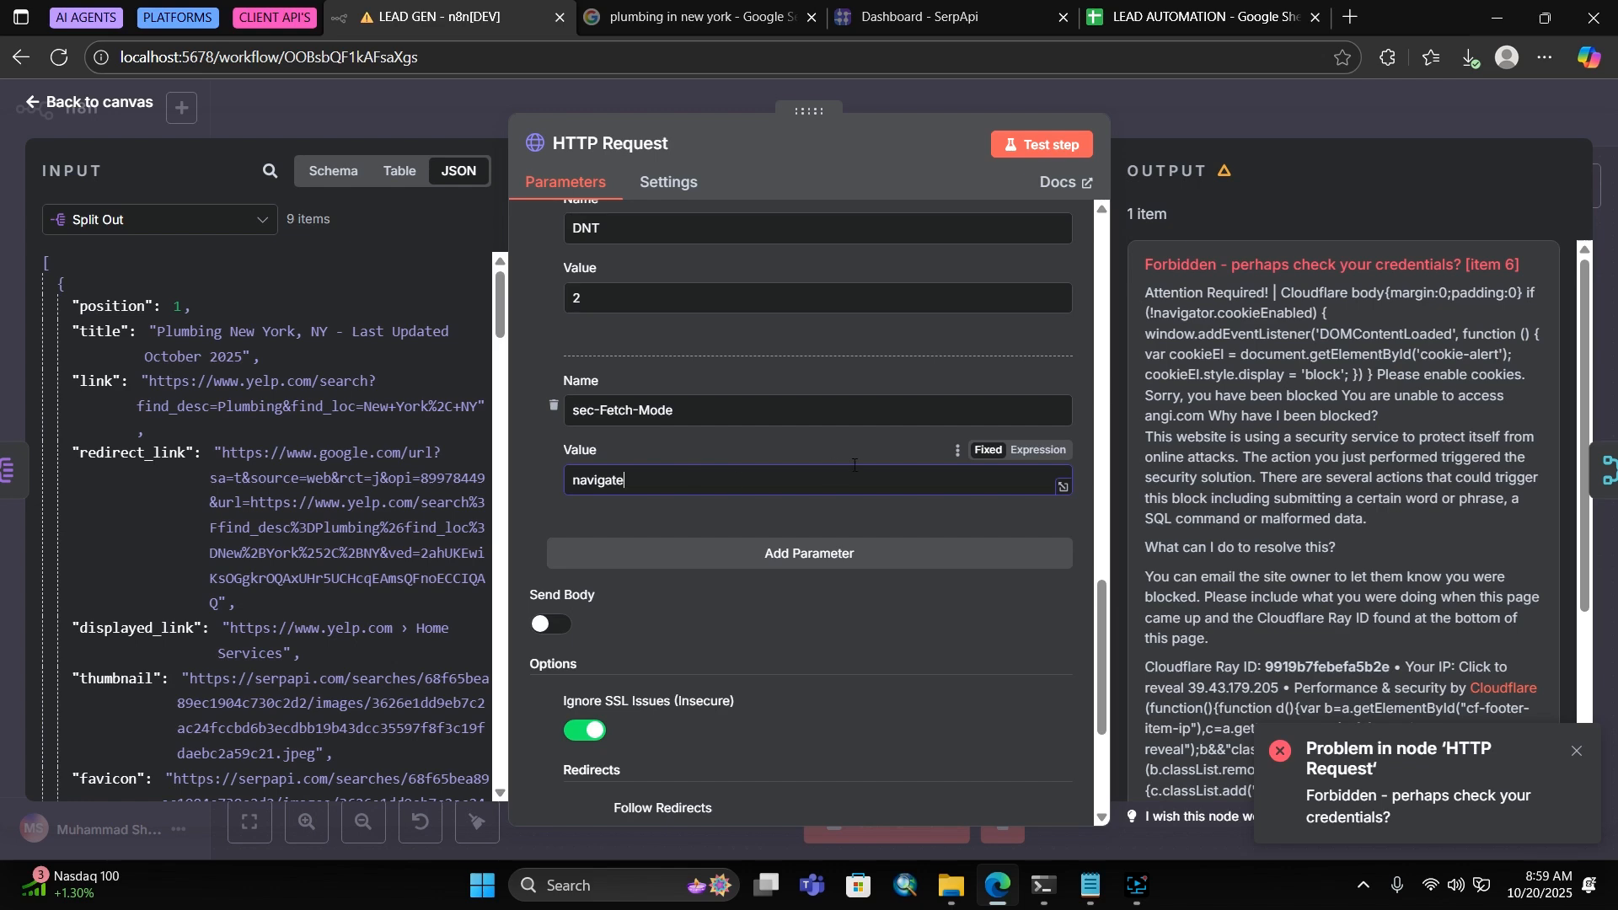
pyautogui.click(712, 554)
pyautogui.click(713, 382)
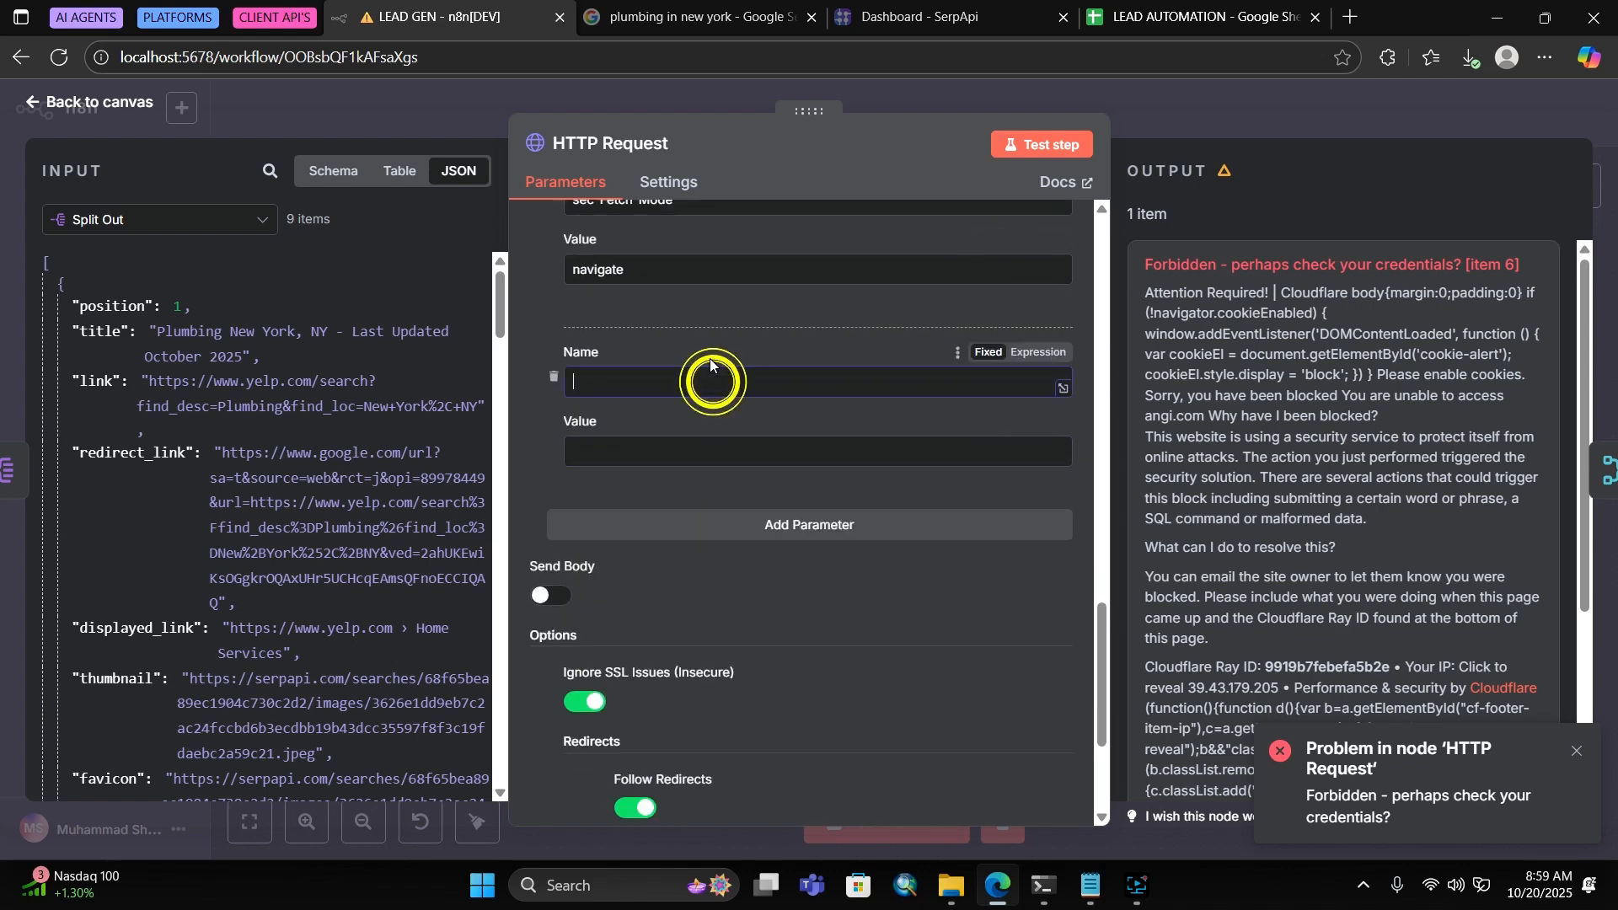
pyautogui.scroll(2, 691, 334)
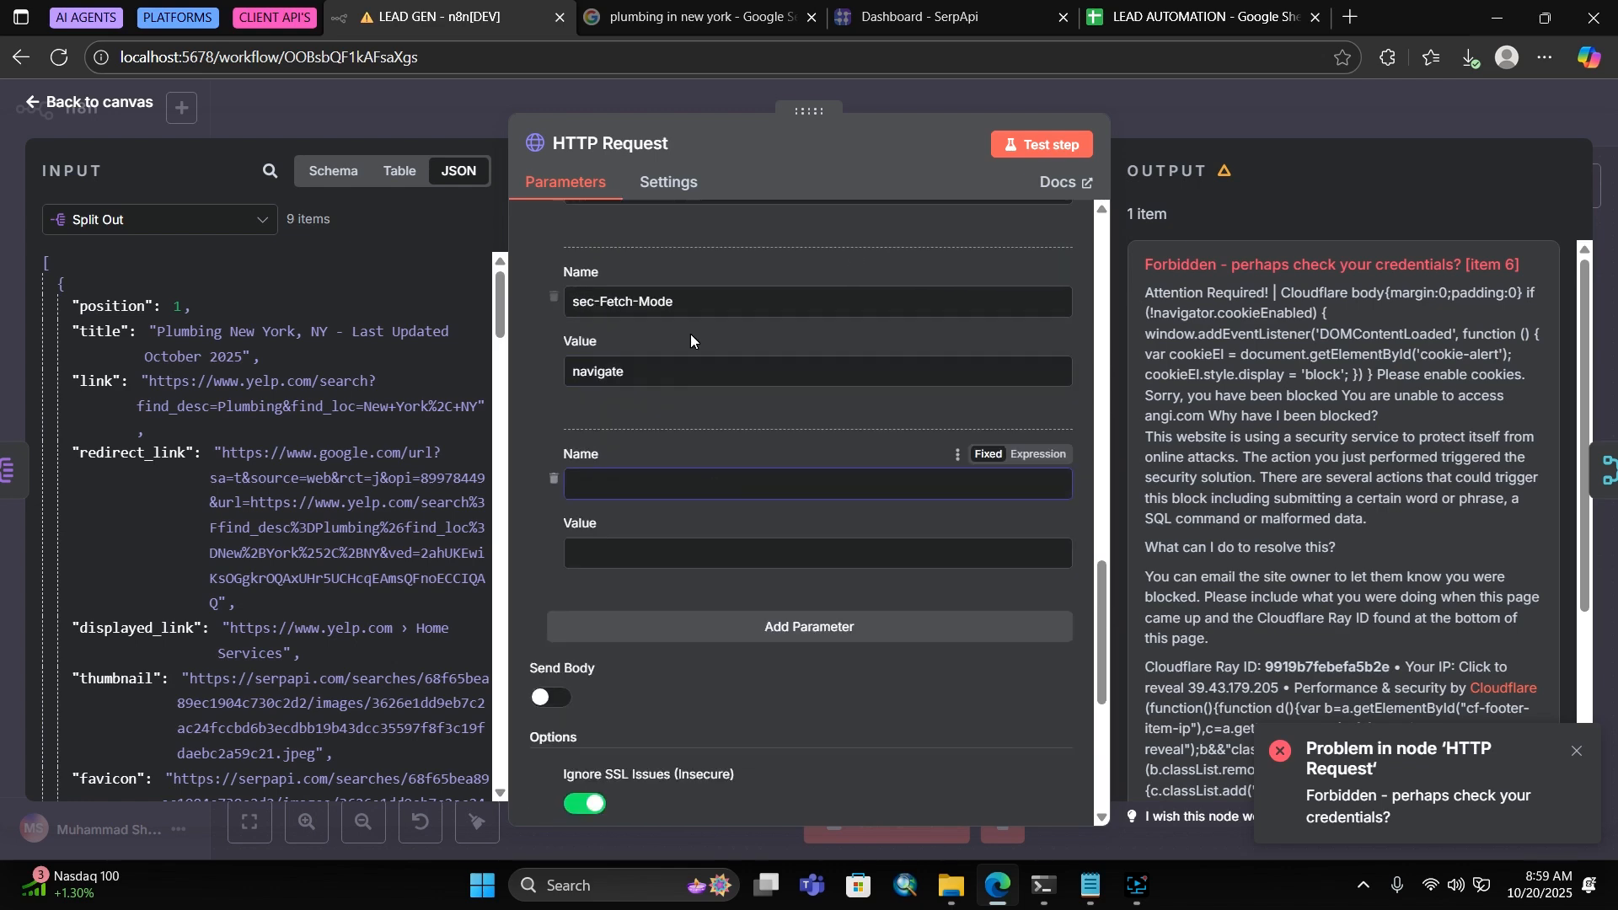
pyautogui.scroll(2, 690, 333)
pyautogui.moveTo(696, 410); pyautogui.dragTo(489, 410)
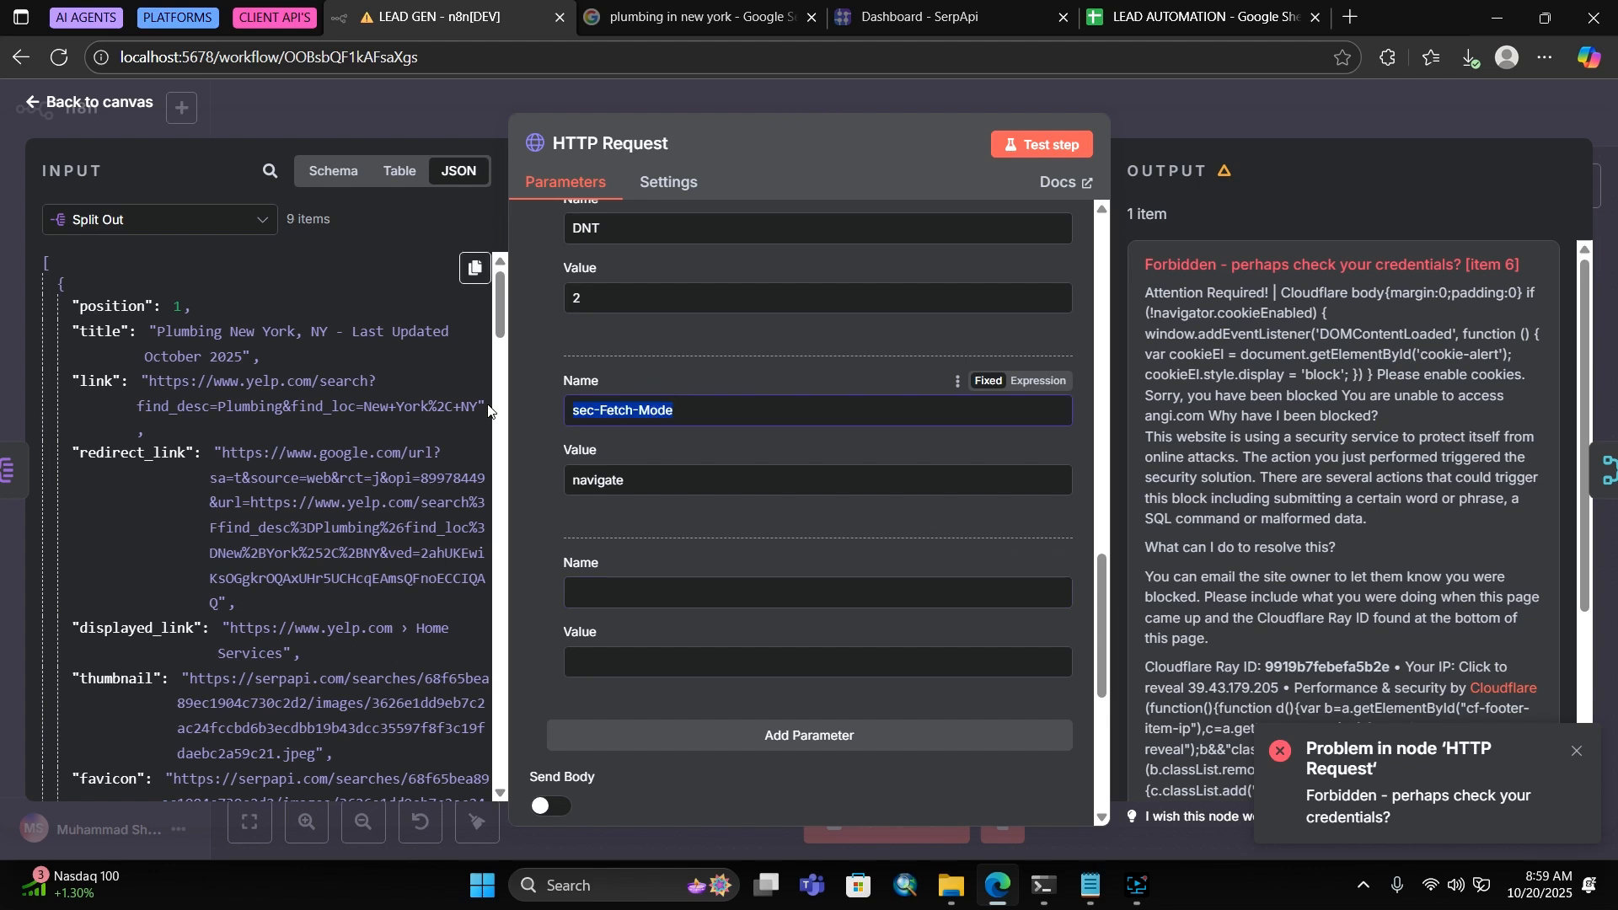
pyautogui.click(580, 410)
pyautogui.press('BackSpace')
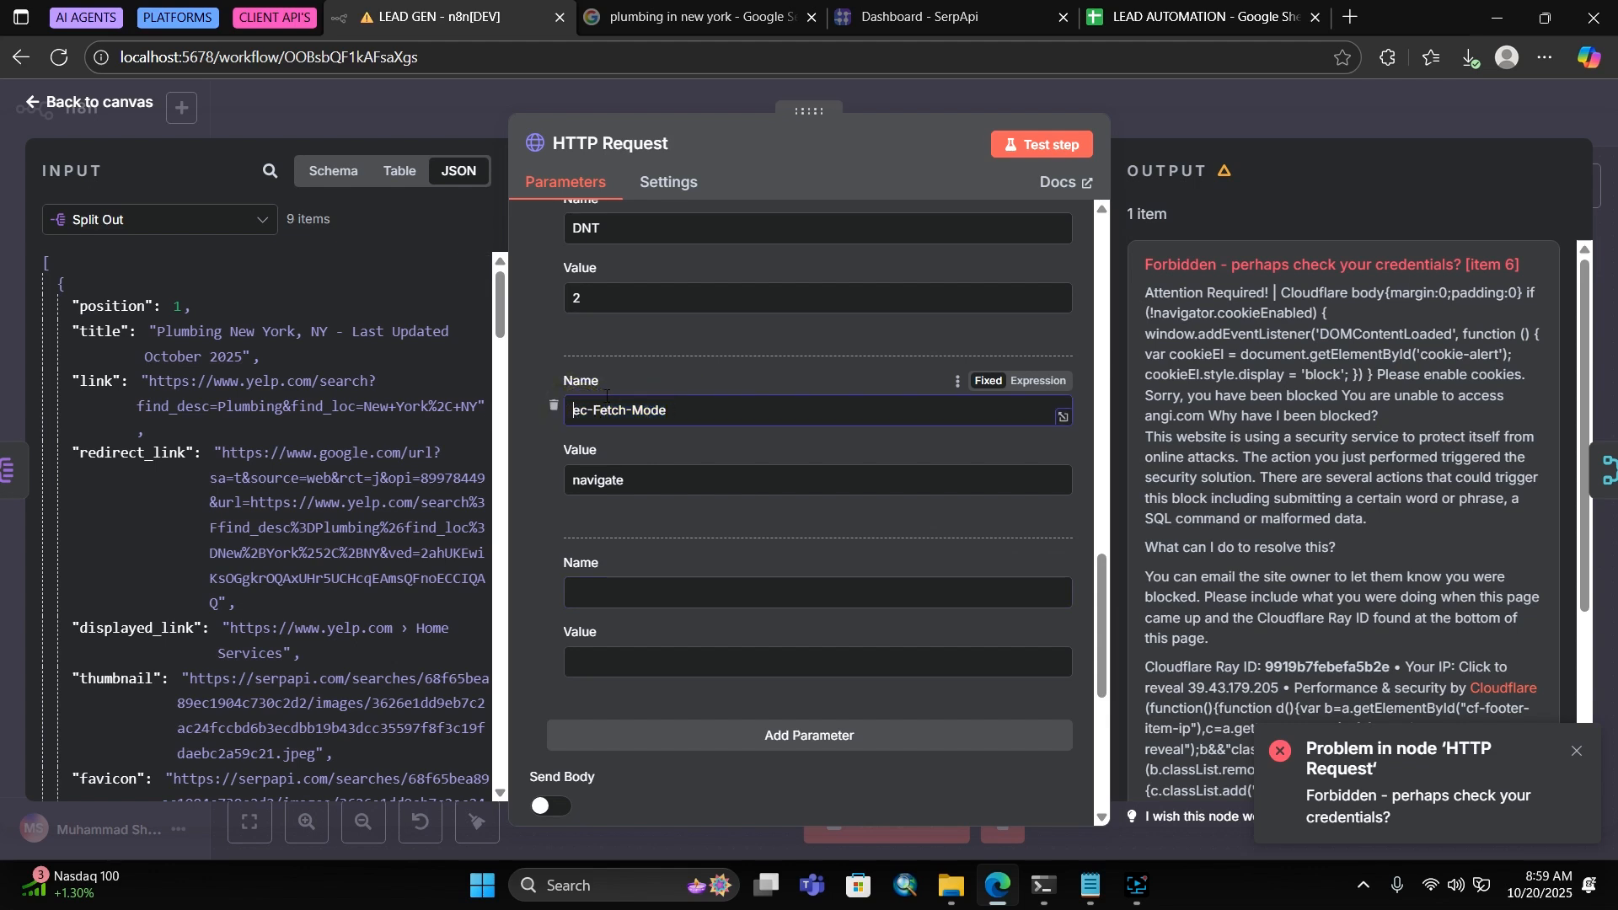
pyautogui.write('S')
# Add a Sec-Fetch-Site: cross-site header and rerun the request for all 9 items
pyautogui.hotkey('ctrl', 'a')
pyautogui.hotkey('ctrl', 'c')
pyautogui.click(673, 593)
pyautogui.hotkey('ctrl', 'v')
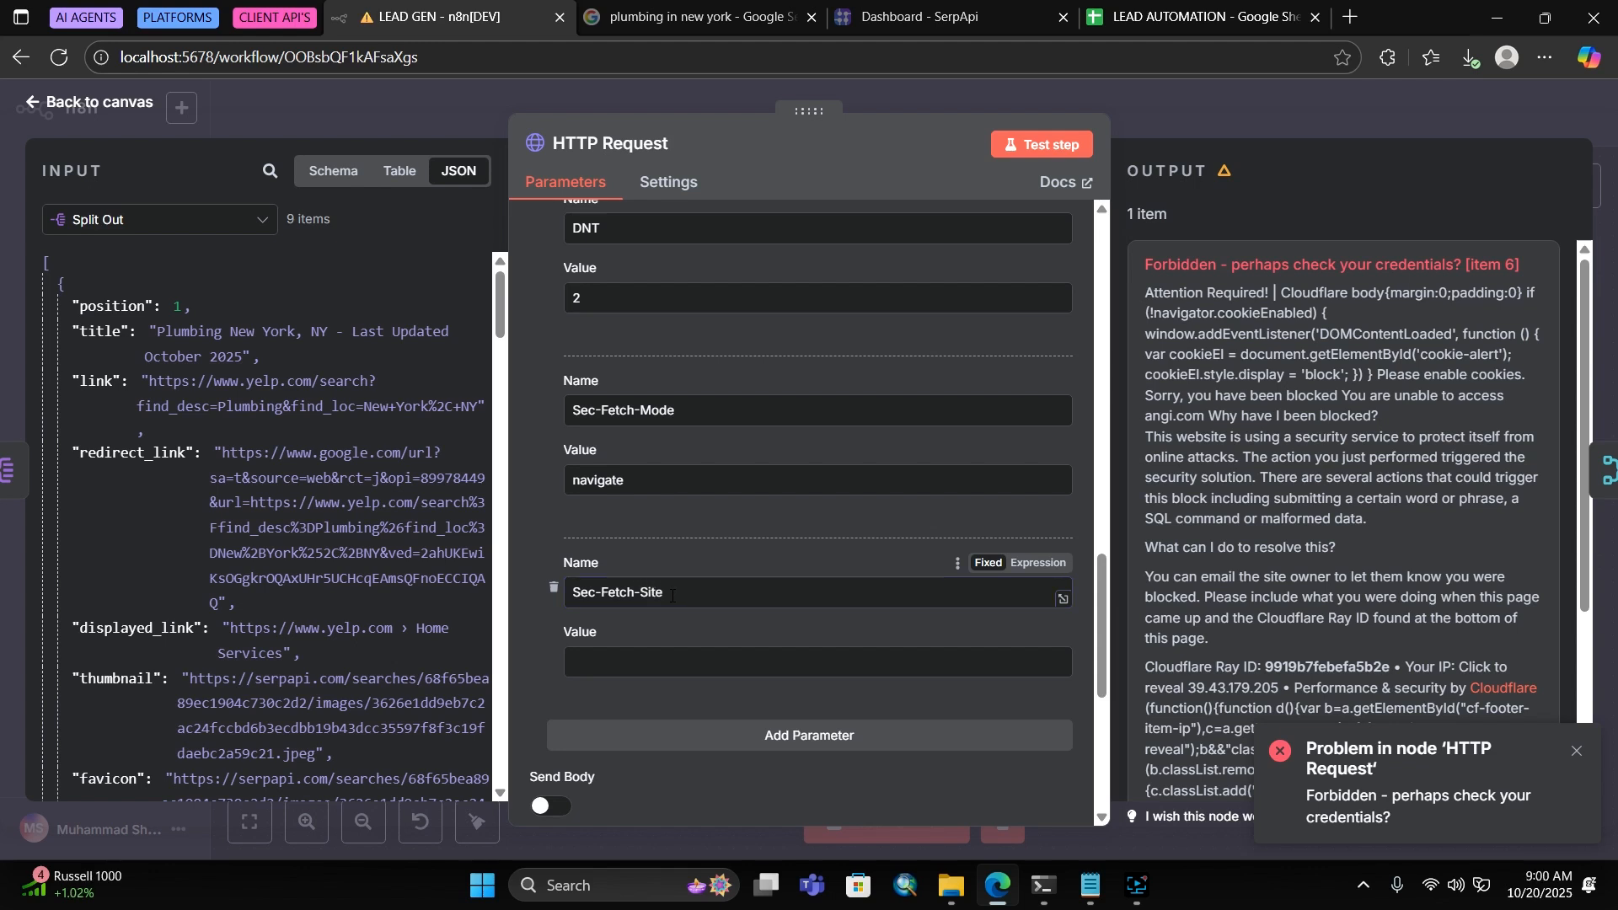
pyautogui.click(656, 657)
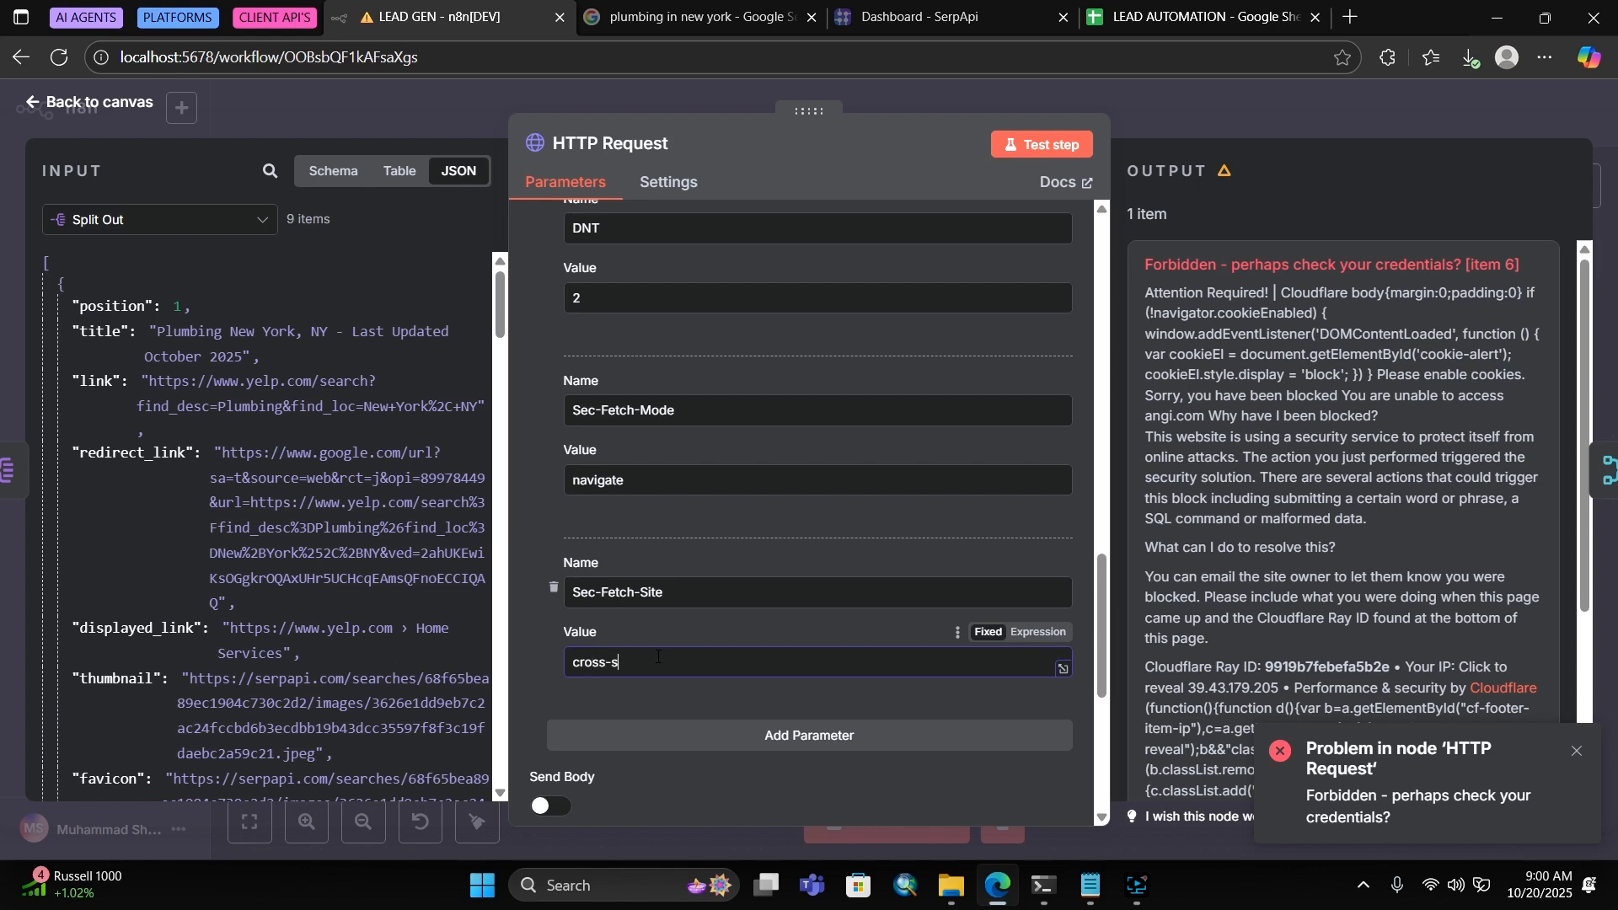
pyautogui.click(1042, 145)
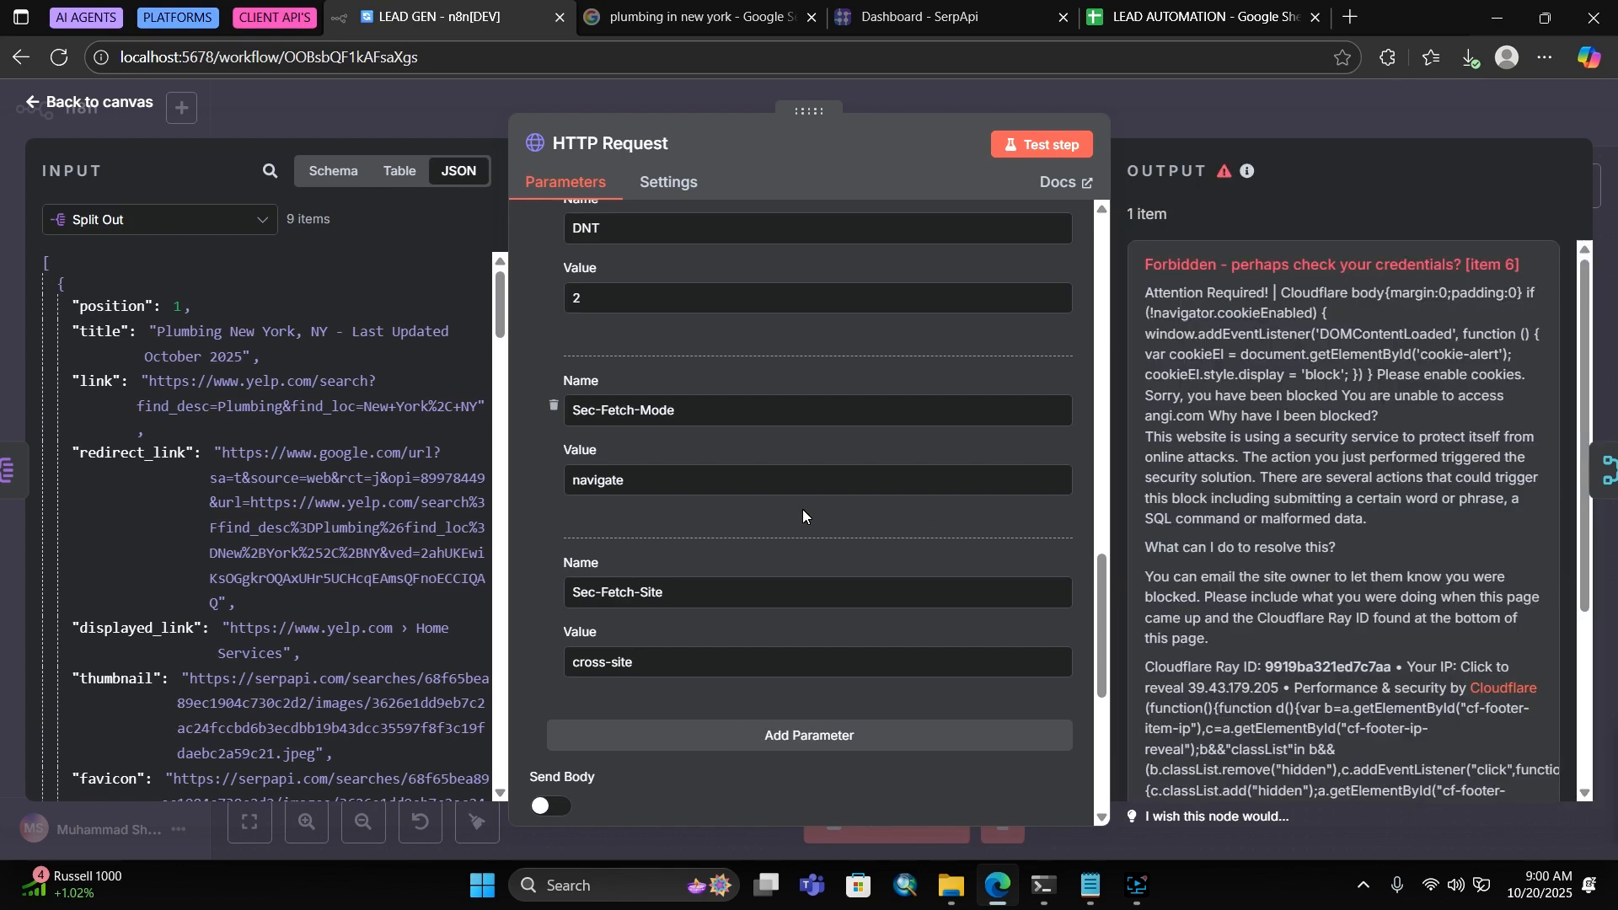
# Add a Connection header with value keep-alive to the HTTP Request node
pyautogui.click(776, 745)
pyautogui.scroll(-3, 807, 614)
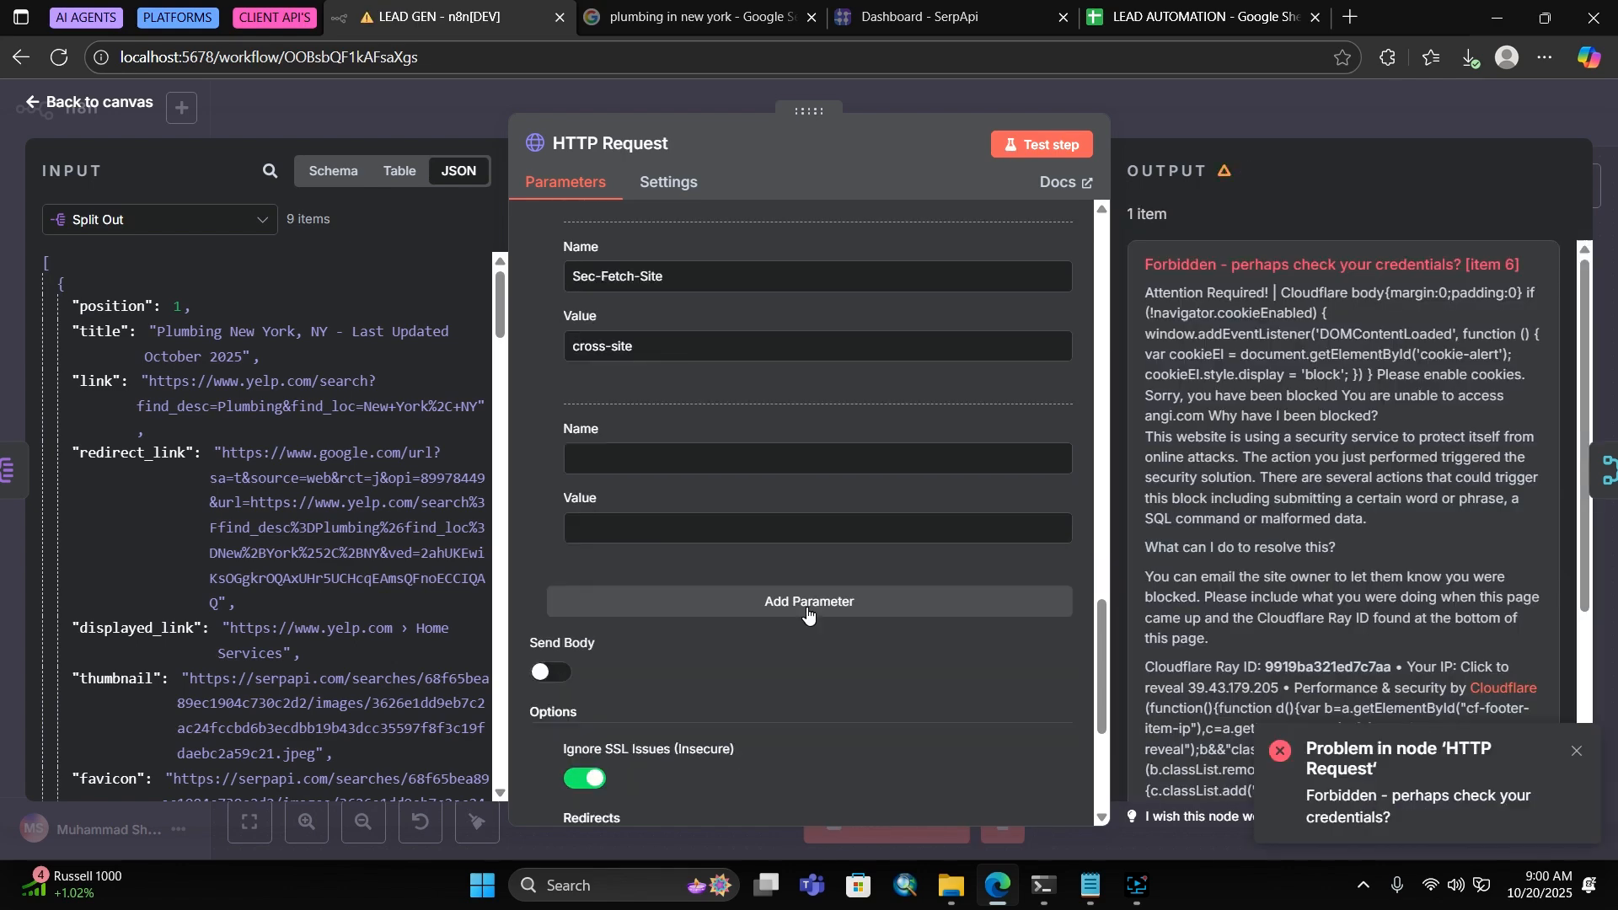
pyautogui.scroll(-3, 1257, 615)
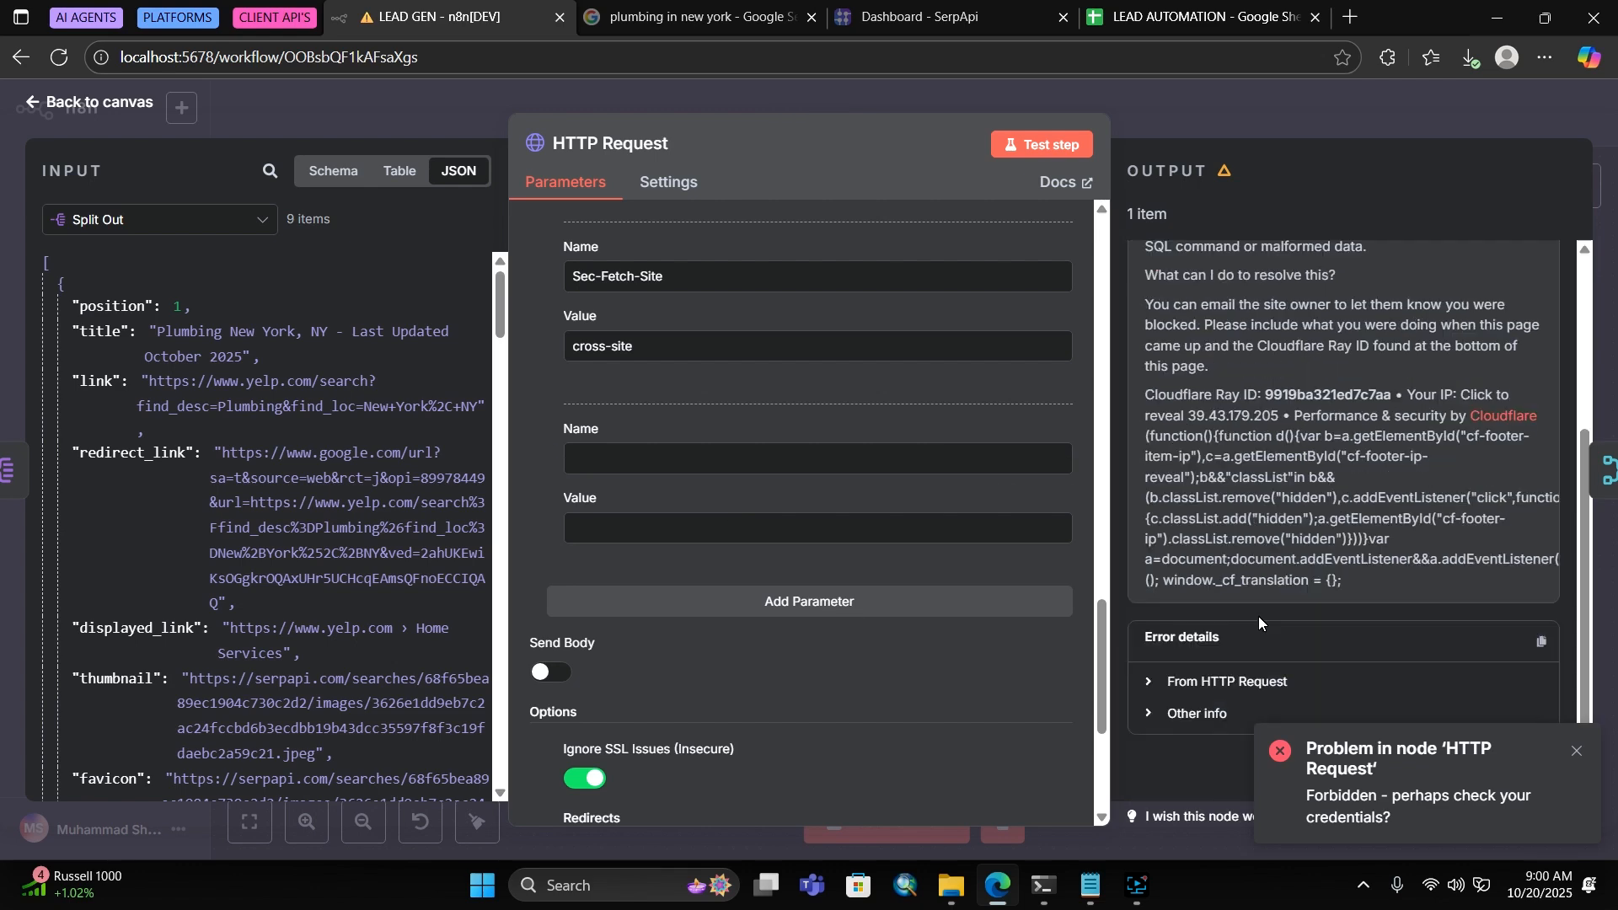
pyautogui.scroll(1, 638, 589)
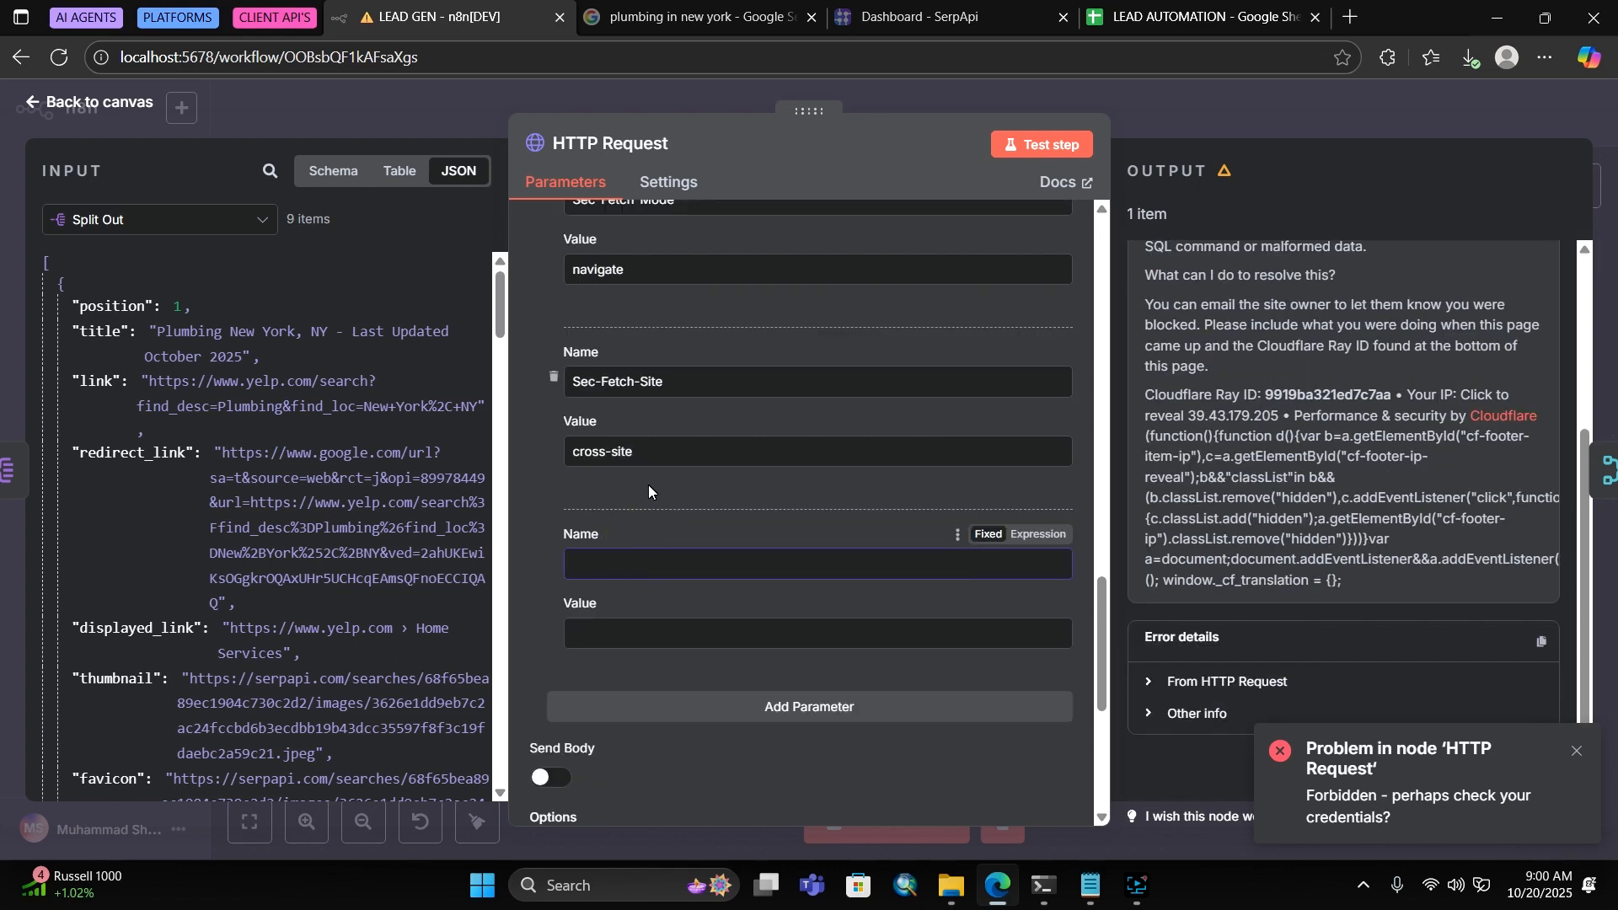
pyautogui.write('Connection')
pyautogui.press('Tab')
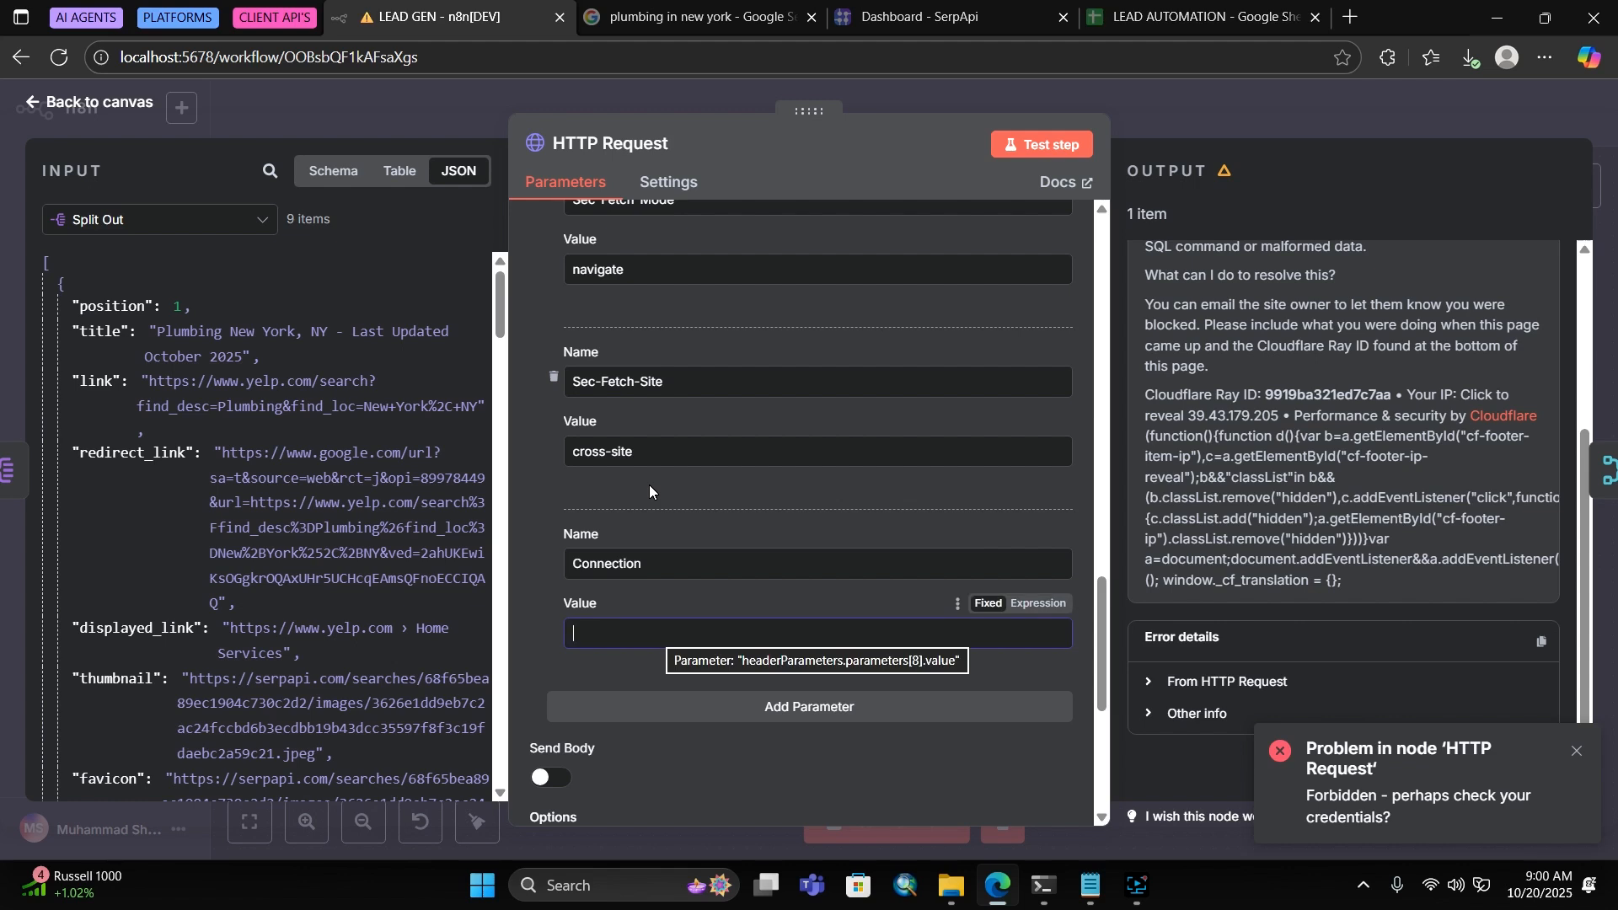
pyautogui.write('keep')
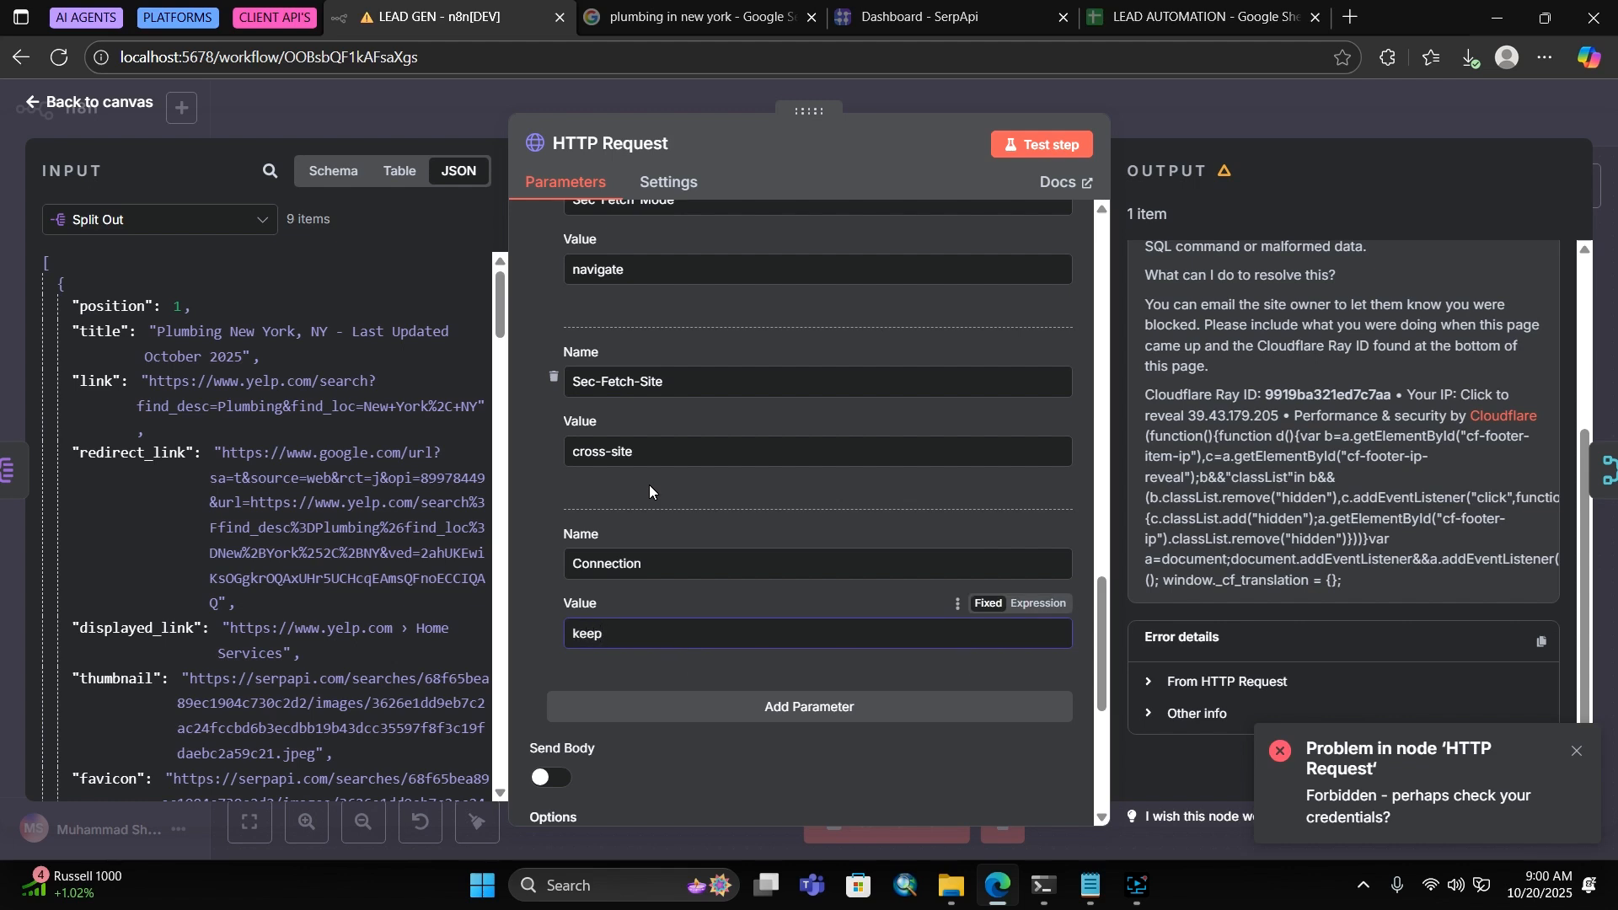
pyautogui.write('-alive')
pyautogui.scroll(-4, 649, 483)
pyautogui.click(559, 594)
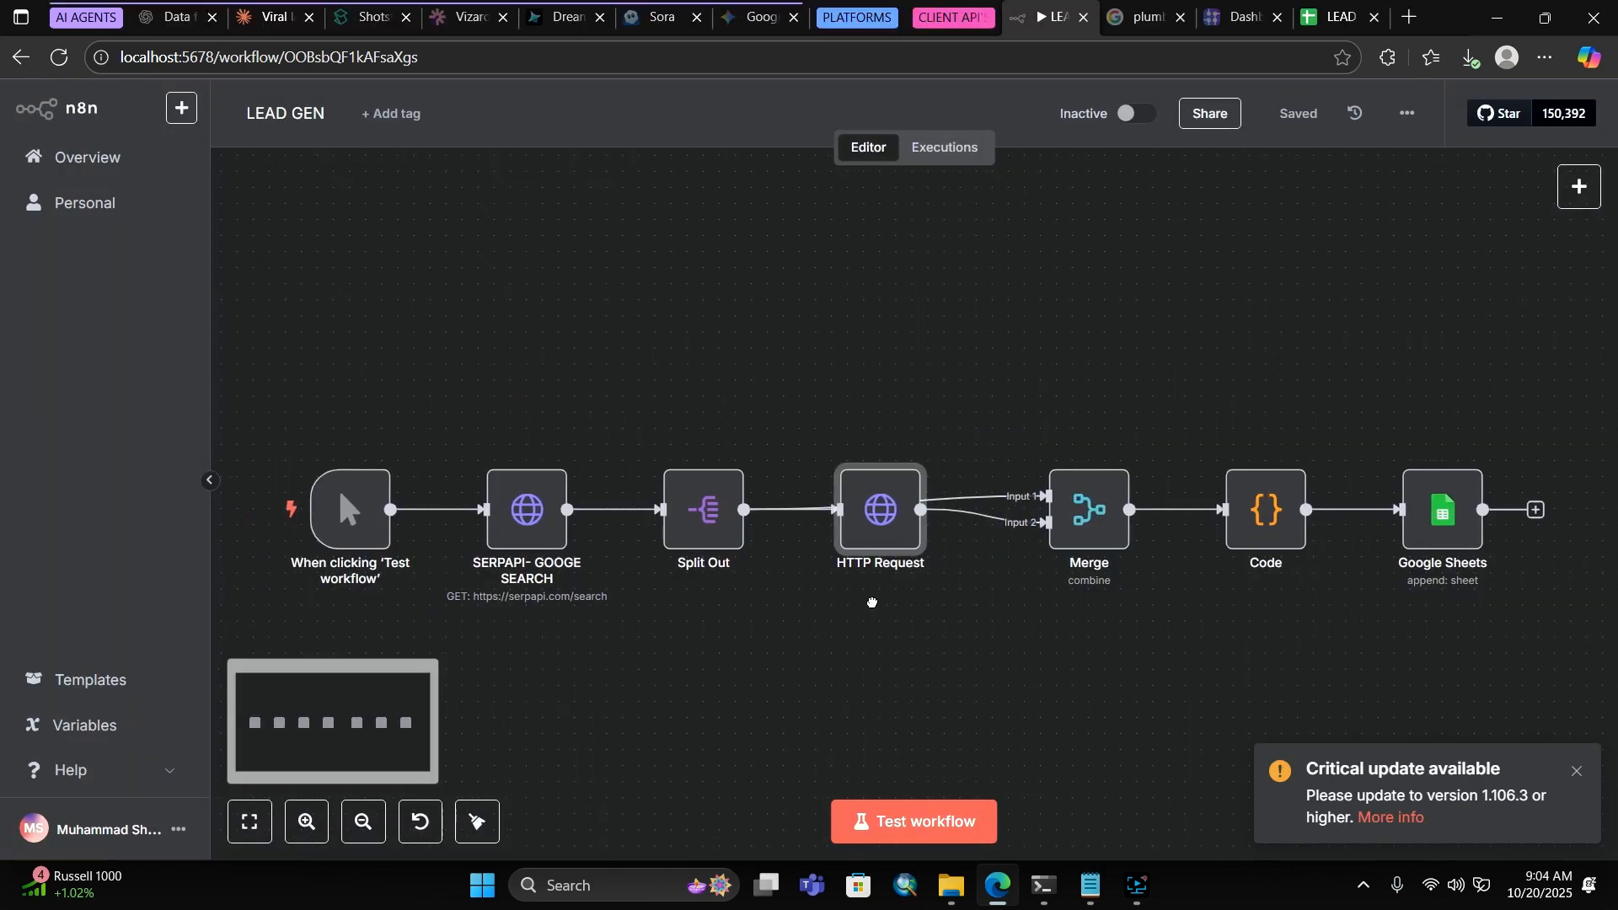
# Add a query parameter named 'type' with value 's' to the SERPAPI search node
pyautogui.doubleClick(541, 506)
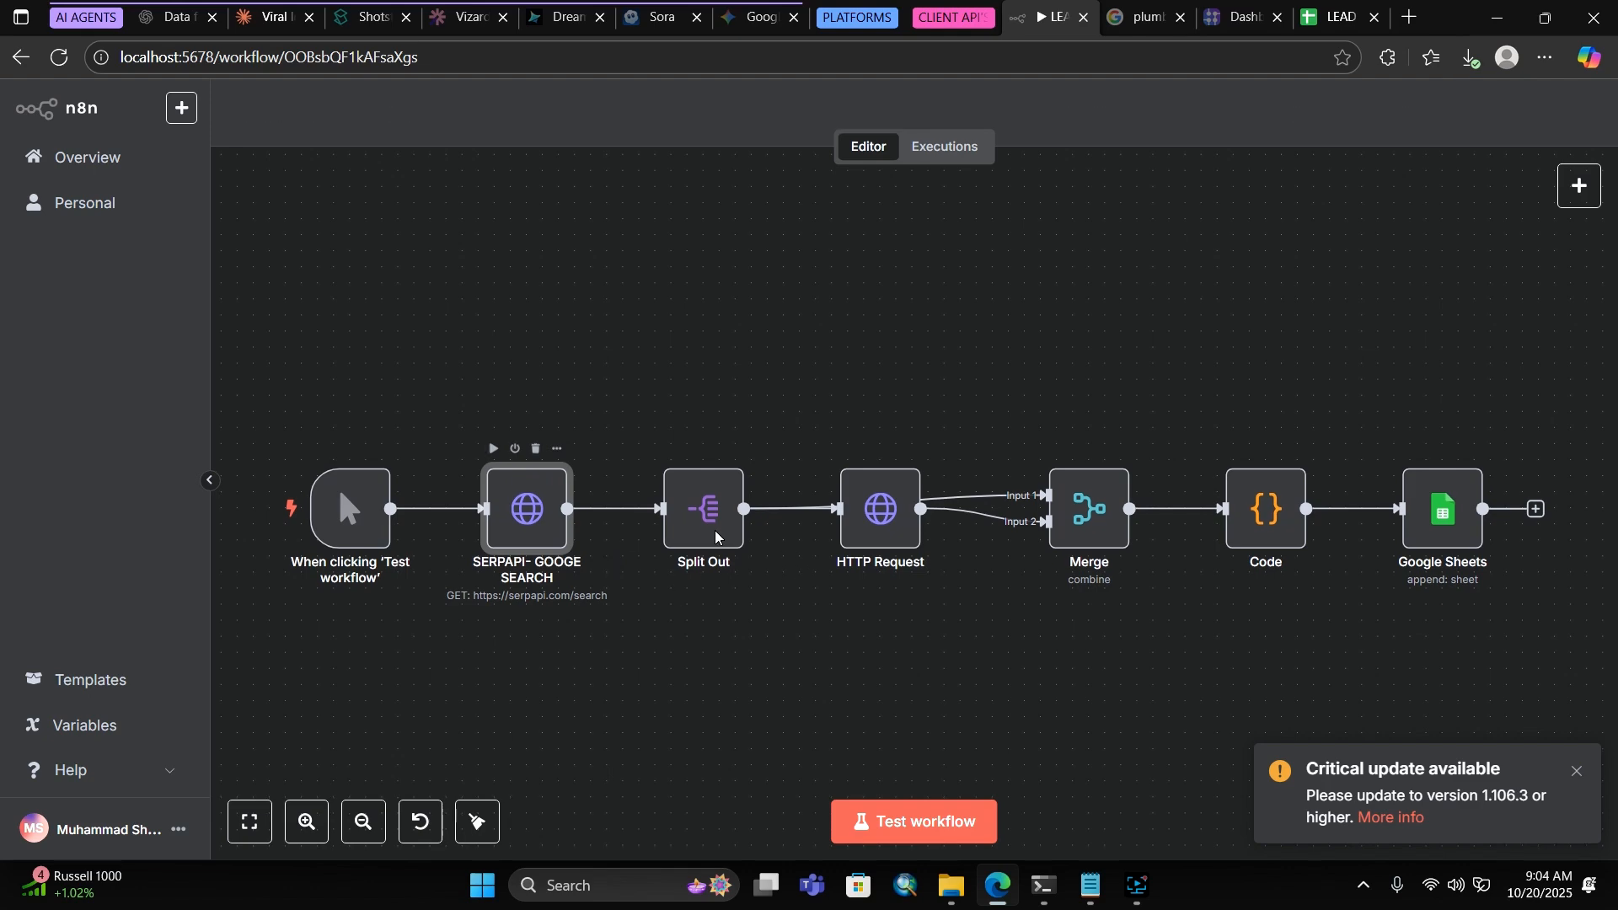
pyautogui.scroll(-8, 682, 534)
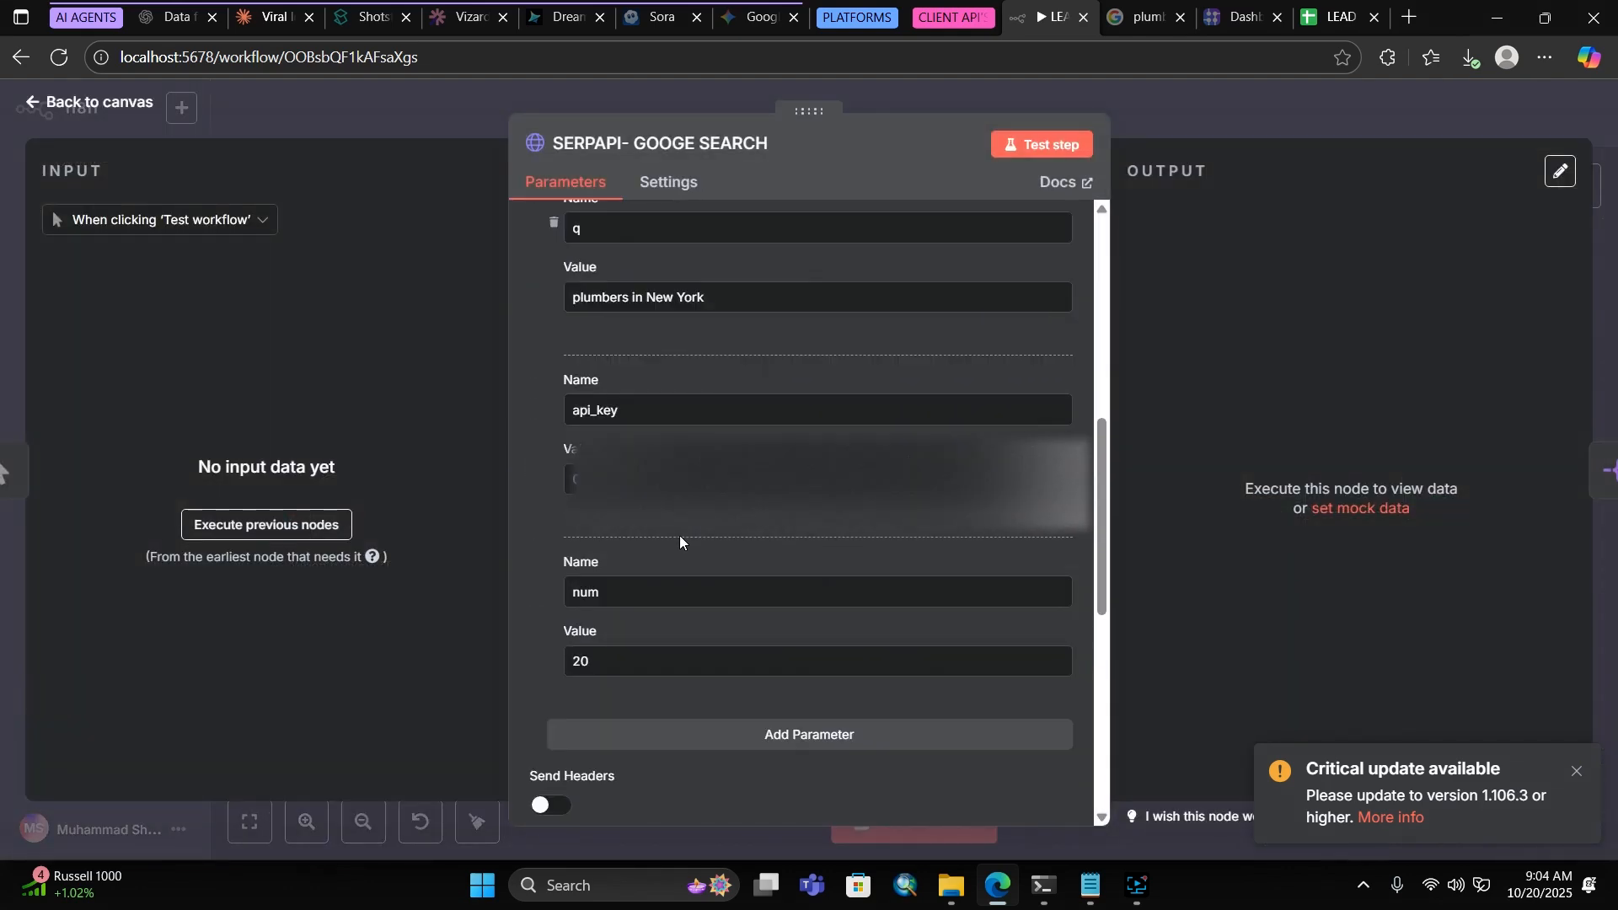
pyautogui.scroll(-4, 680, 539)
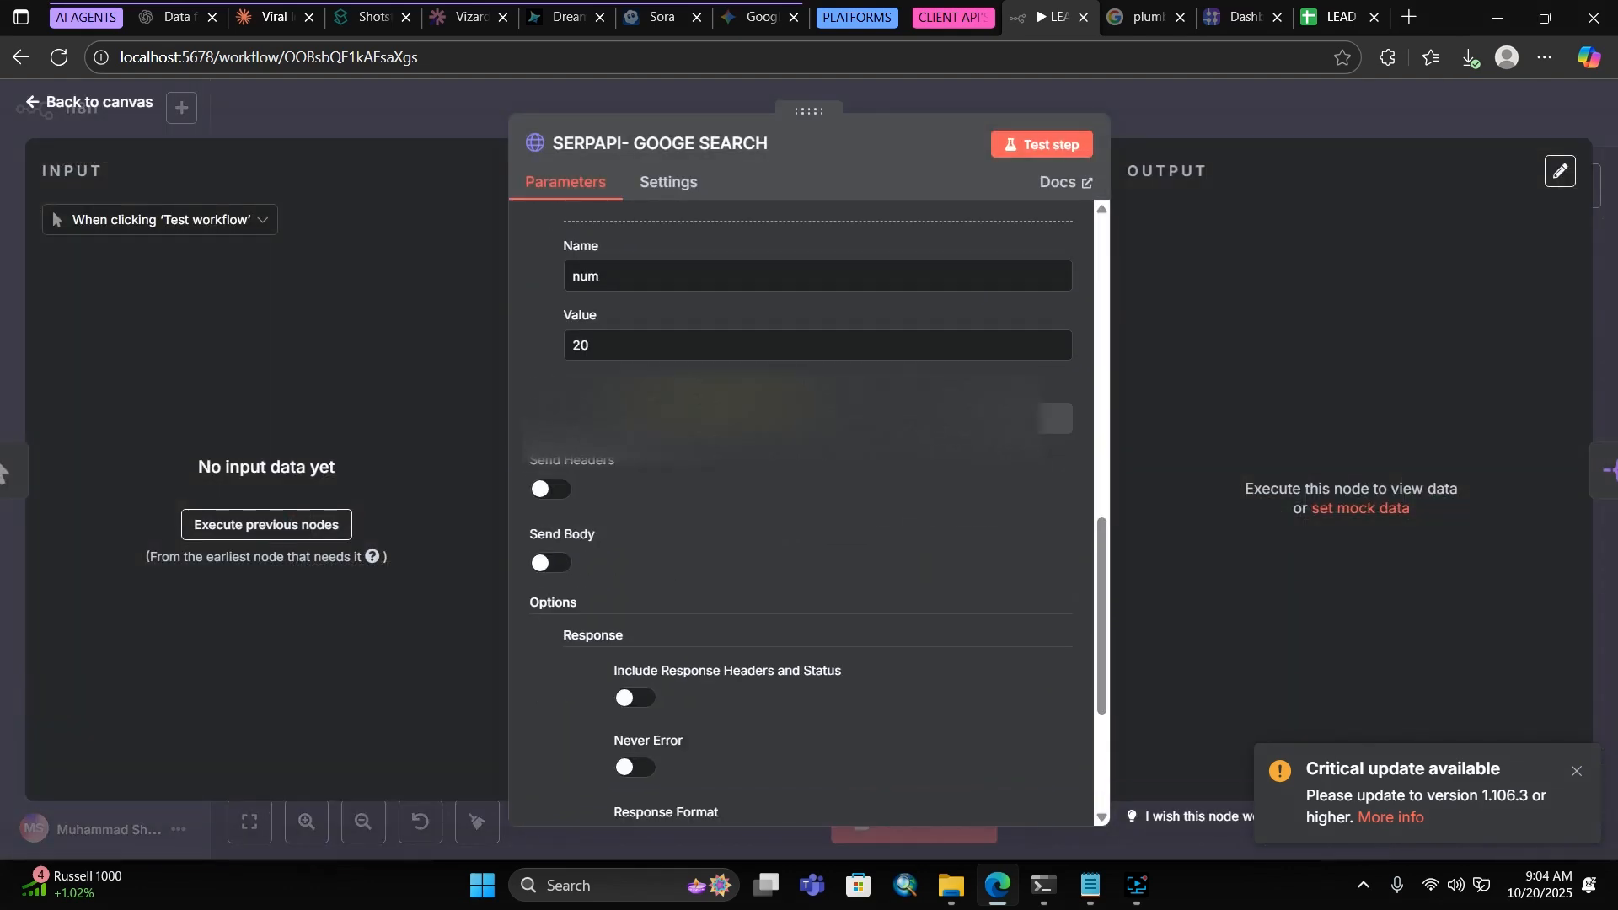
pyautogui.click(674, 420)
pyautogui.click(647, 462)
pyautogui.write('ty')
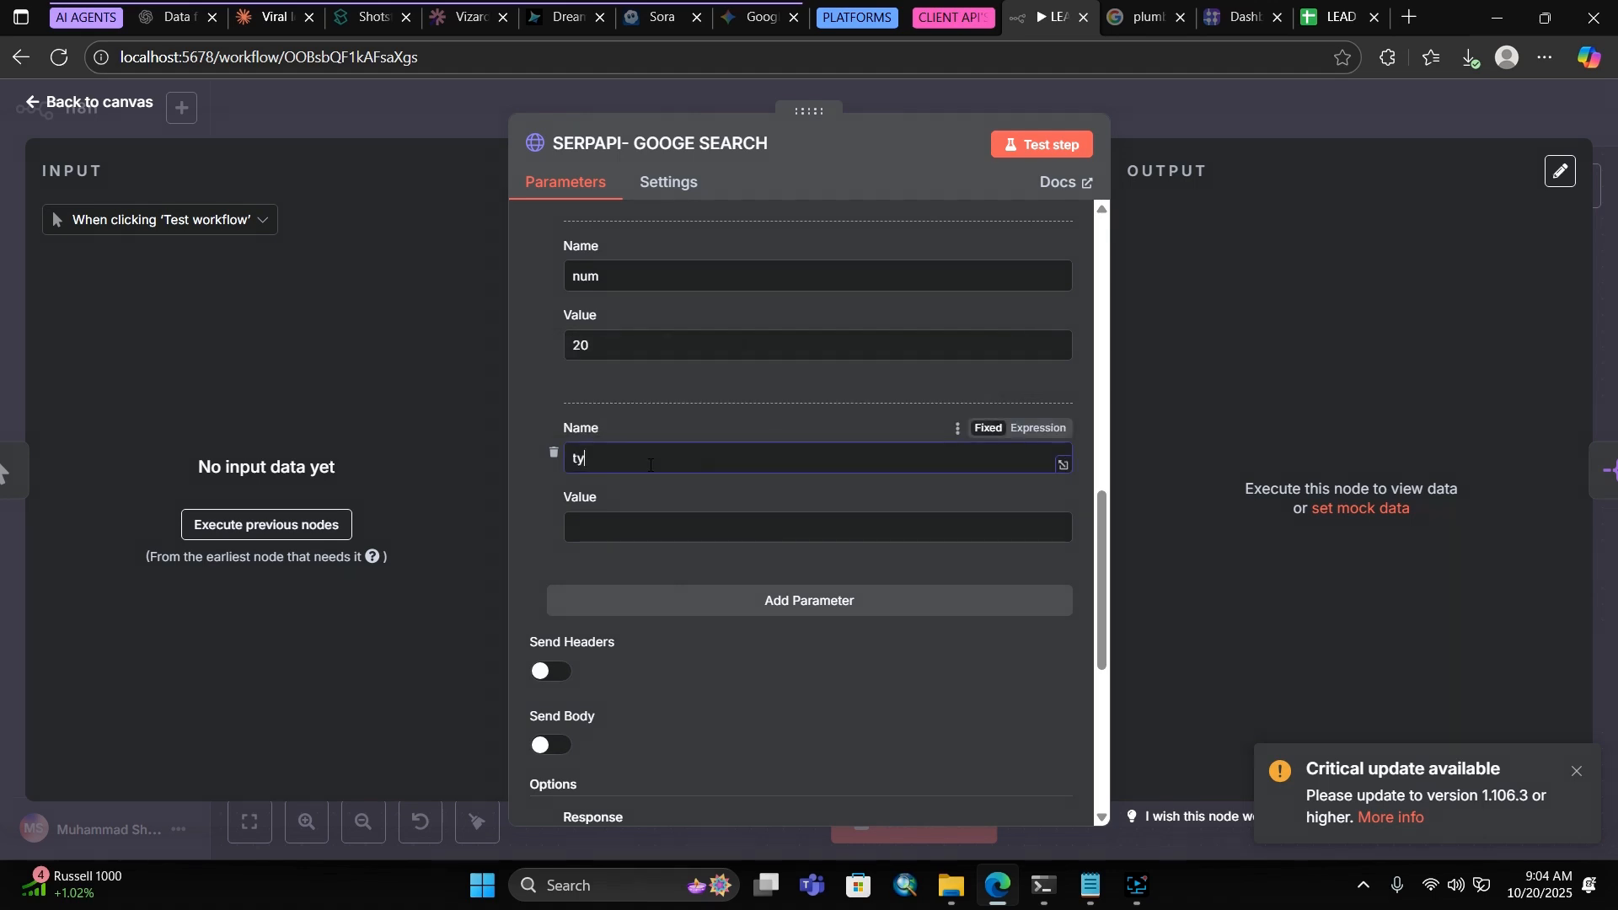
pyautogui.write('pe')
pyautogui.click(693, 519)
pyautogui.write('s')
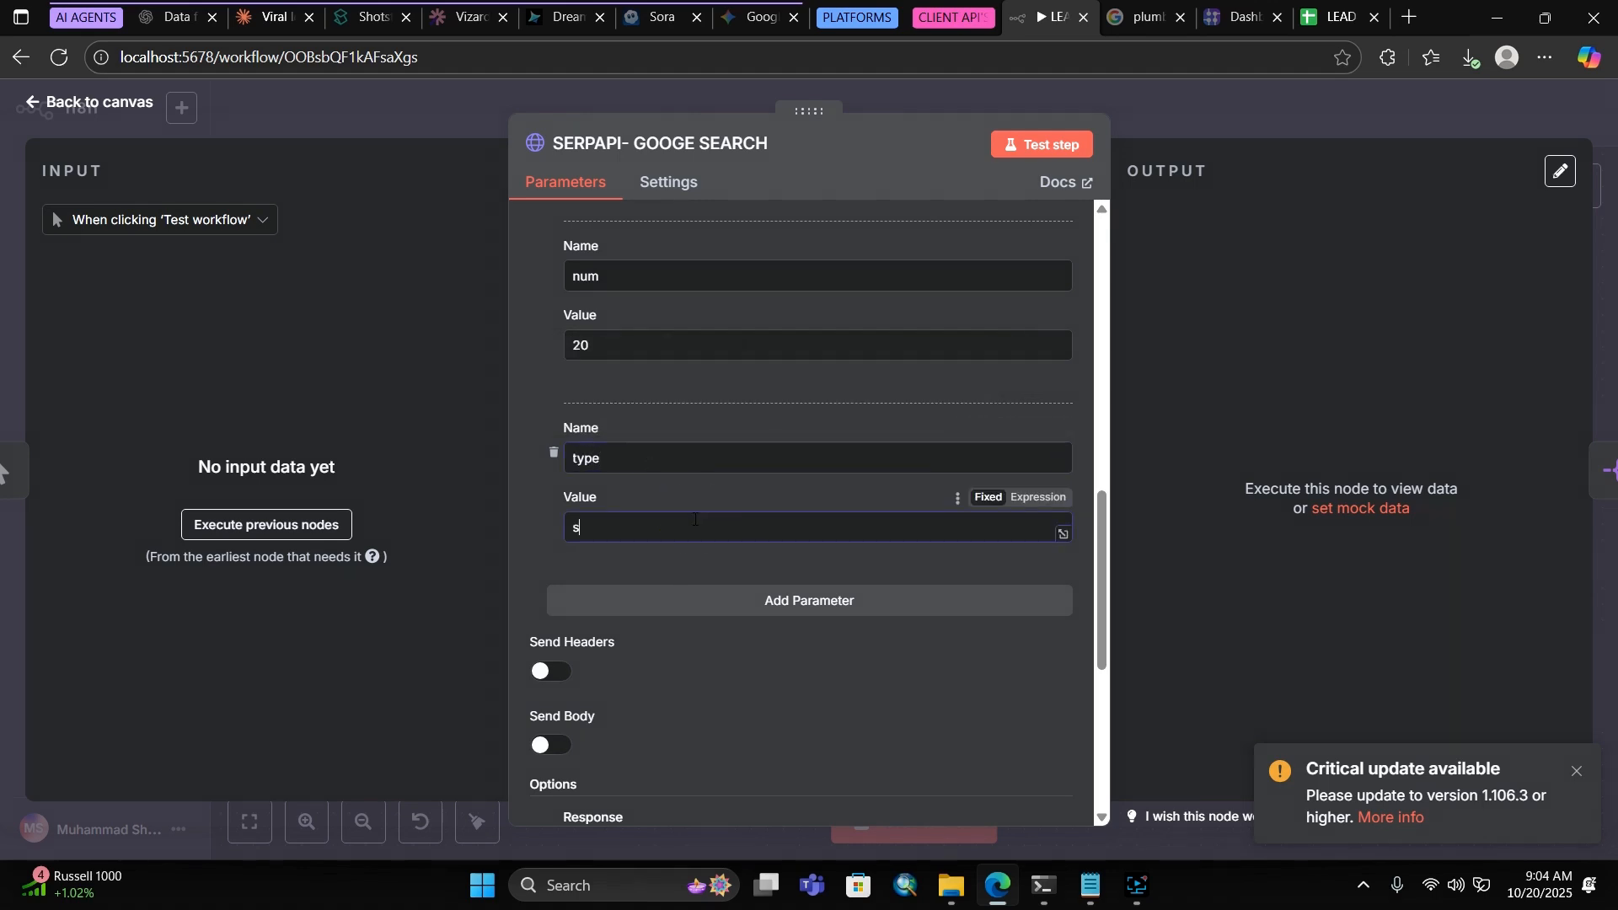
pyautogui.press('Escape')
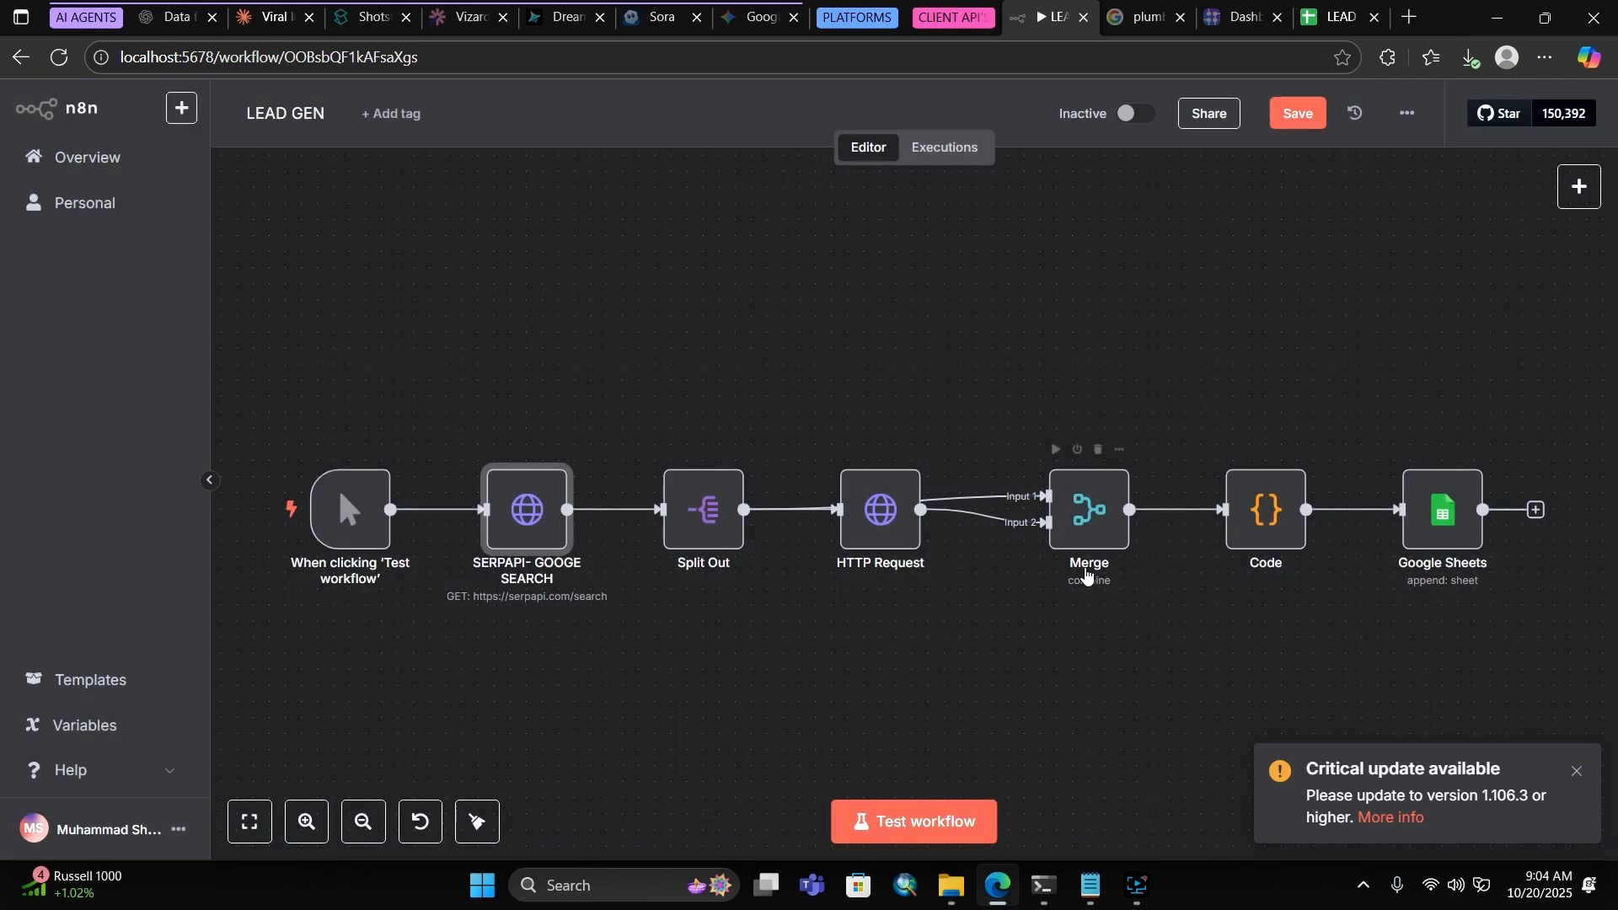
# Save the LEAD GEN workflow, run a full test execution, and bring up the LEAD AUTOMATION spreadsheet
pyautogui.click(1317, 115)
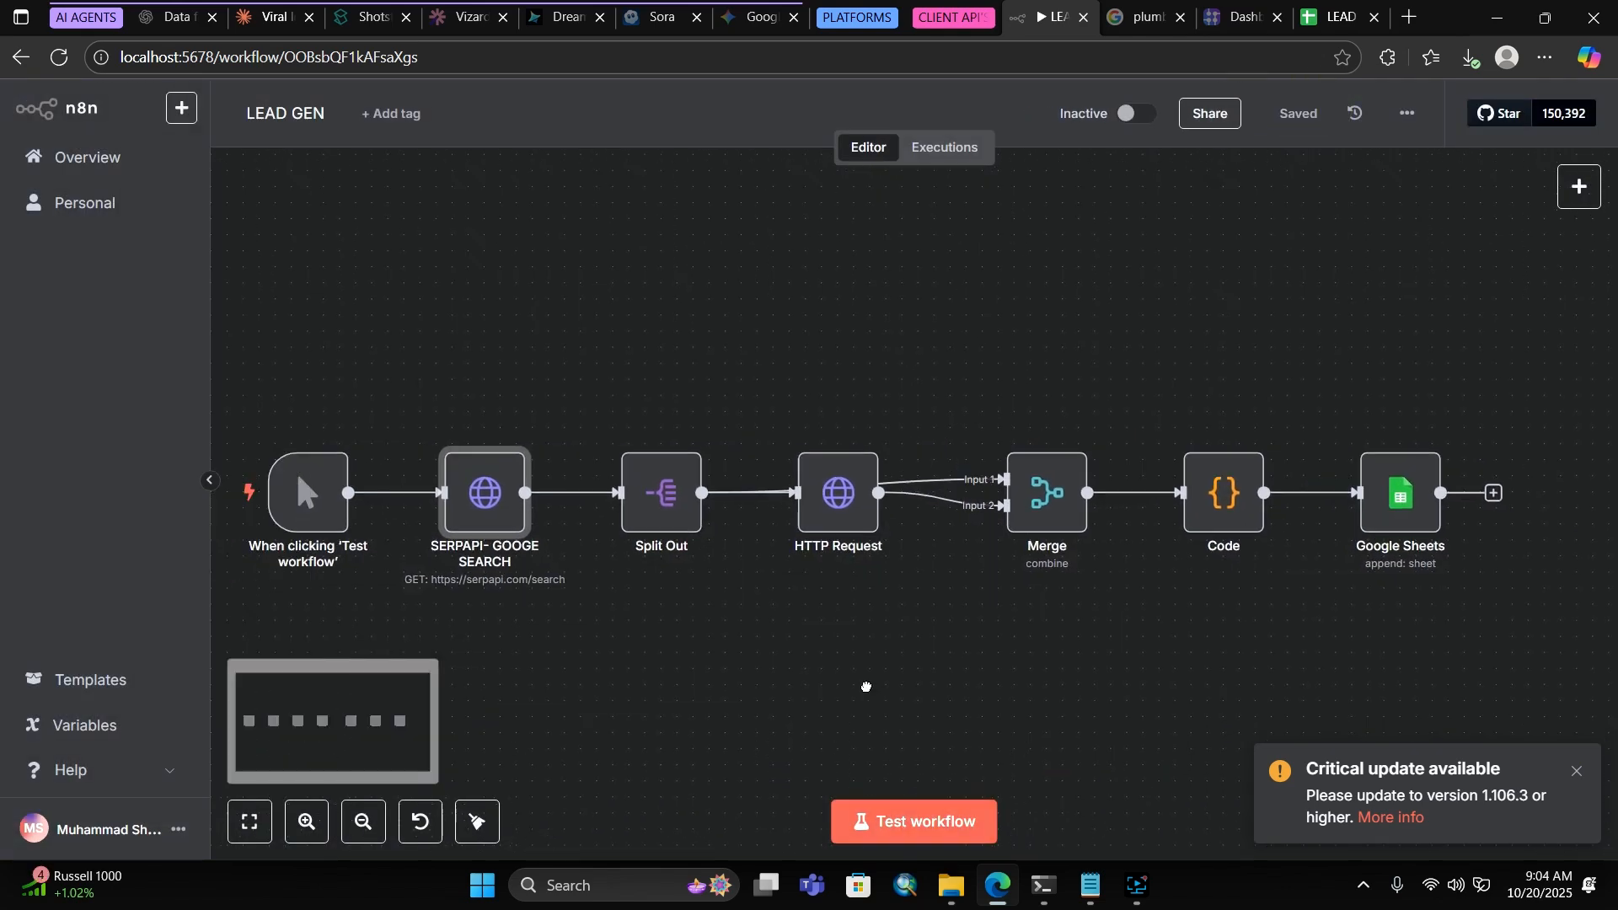
pyautogui.click(912, 837)
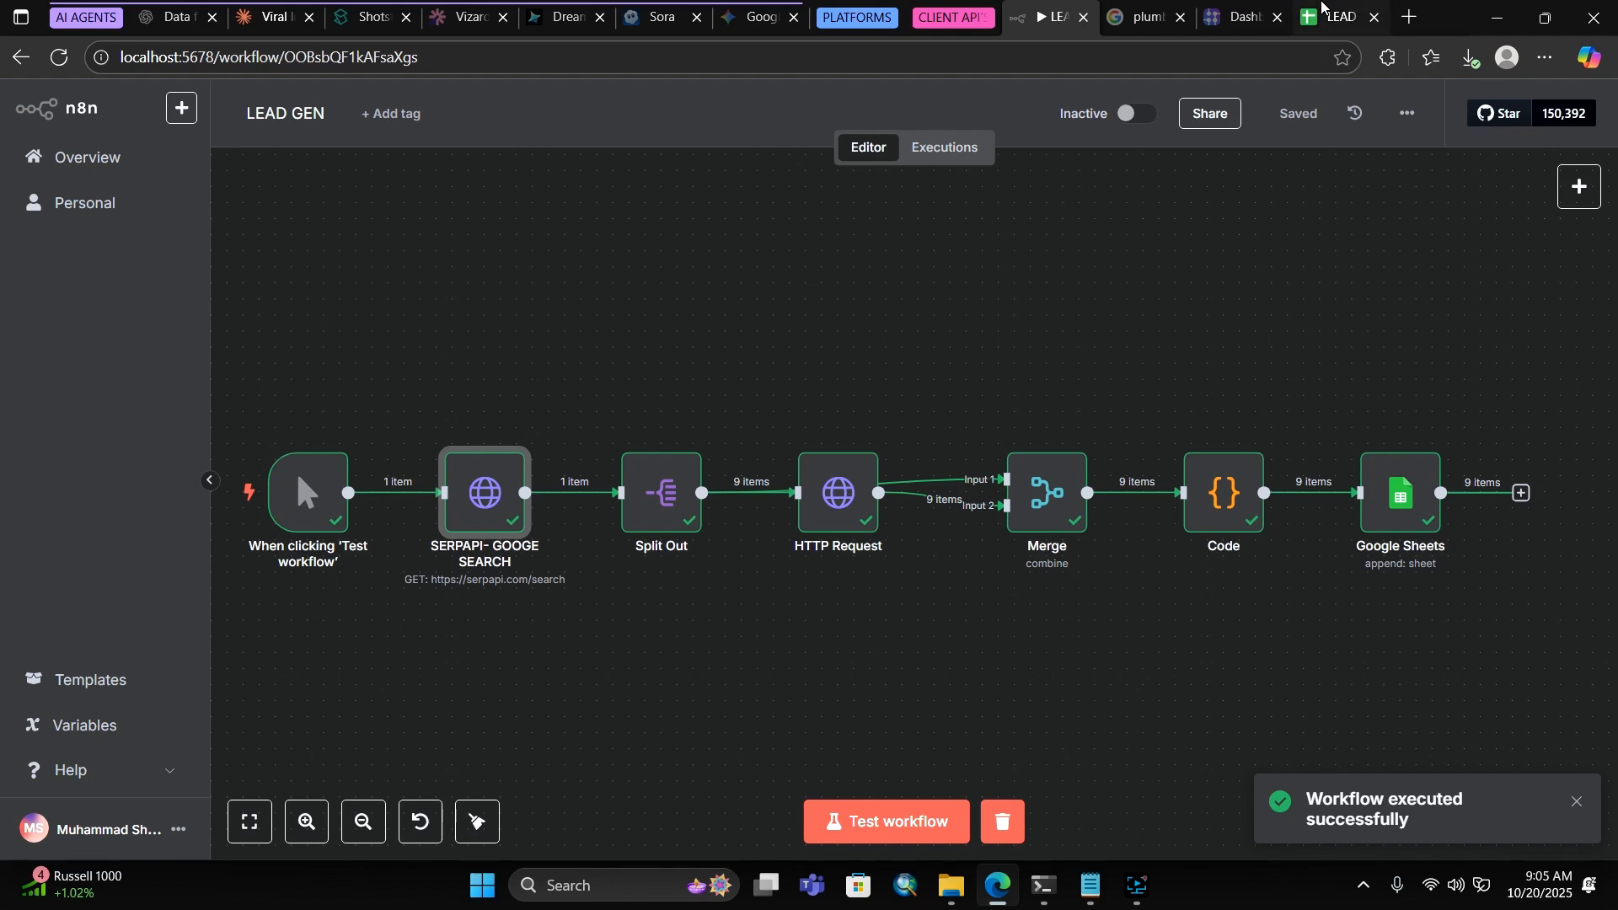
pyautogui.click(1339, 17)
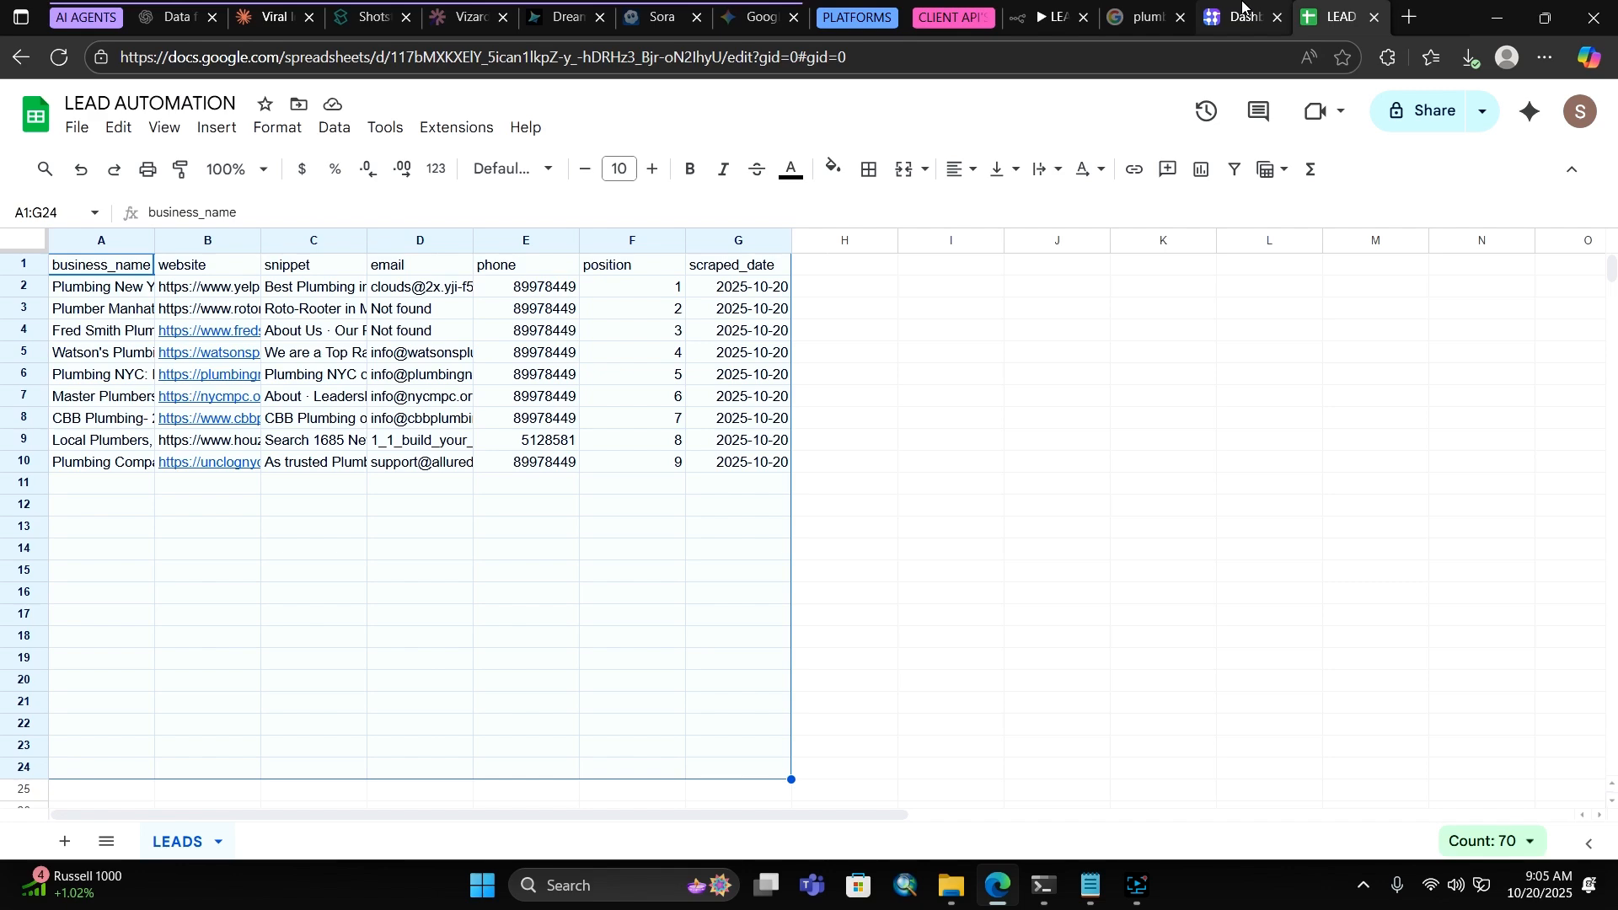
# After reviewing the nine plumber lead rows in LEADS, return to the LEAD GEN canvas
pyautogui.click(1043, 9)
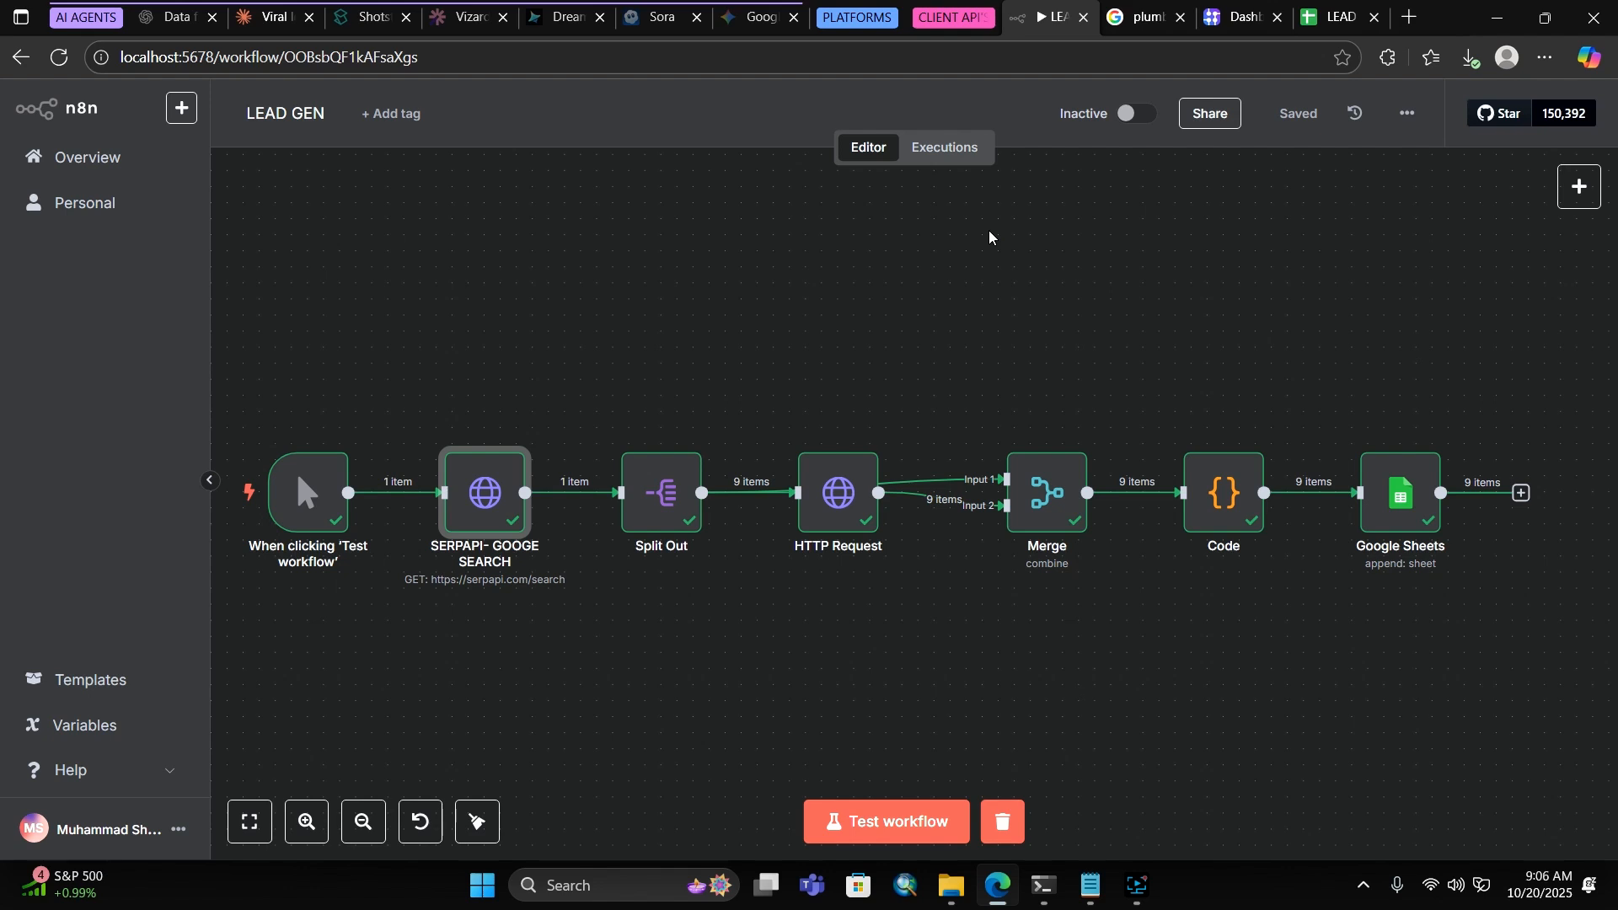
pyautogui.click(1137, 887)
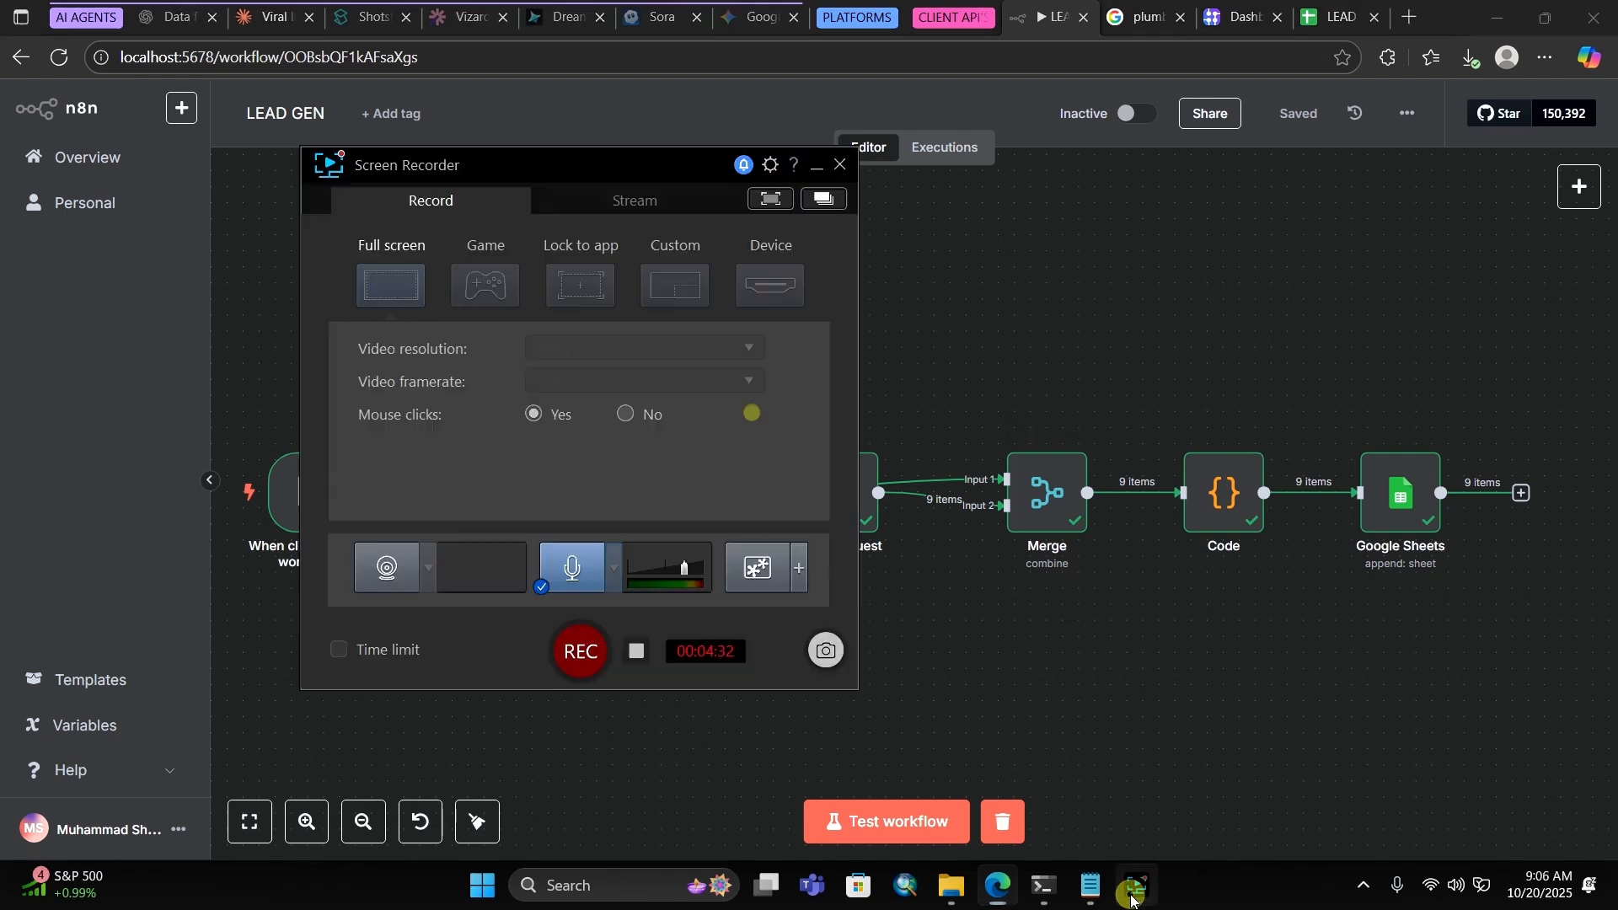